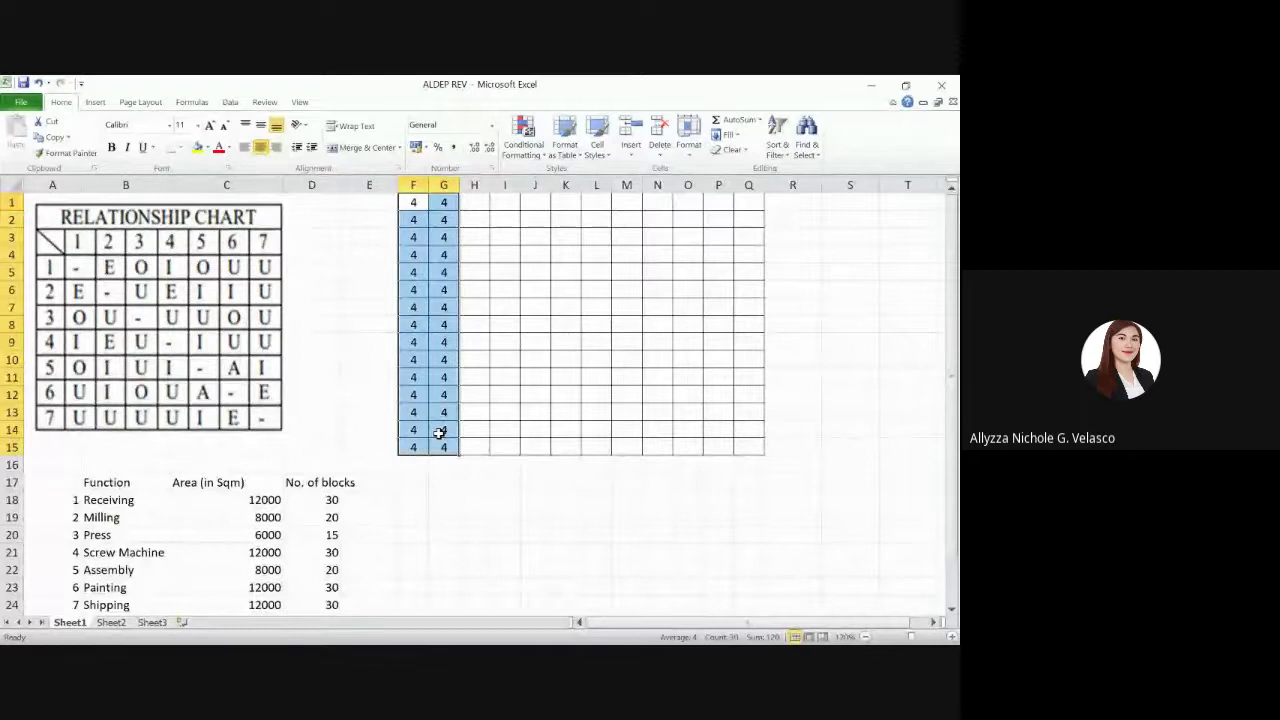
Clear all the 4s from the layout grid cells F1:G15
key(Delete)
click(280, 358)
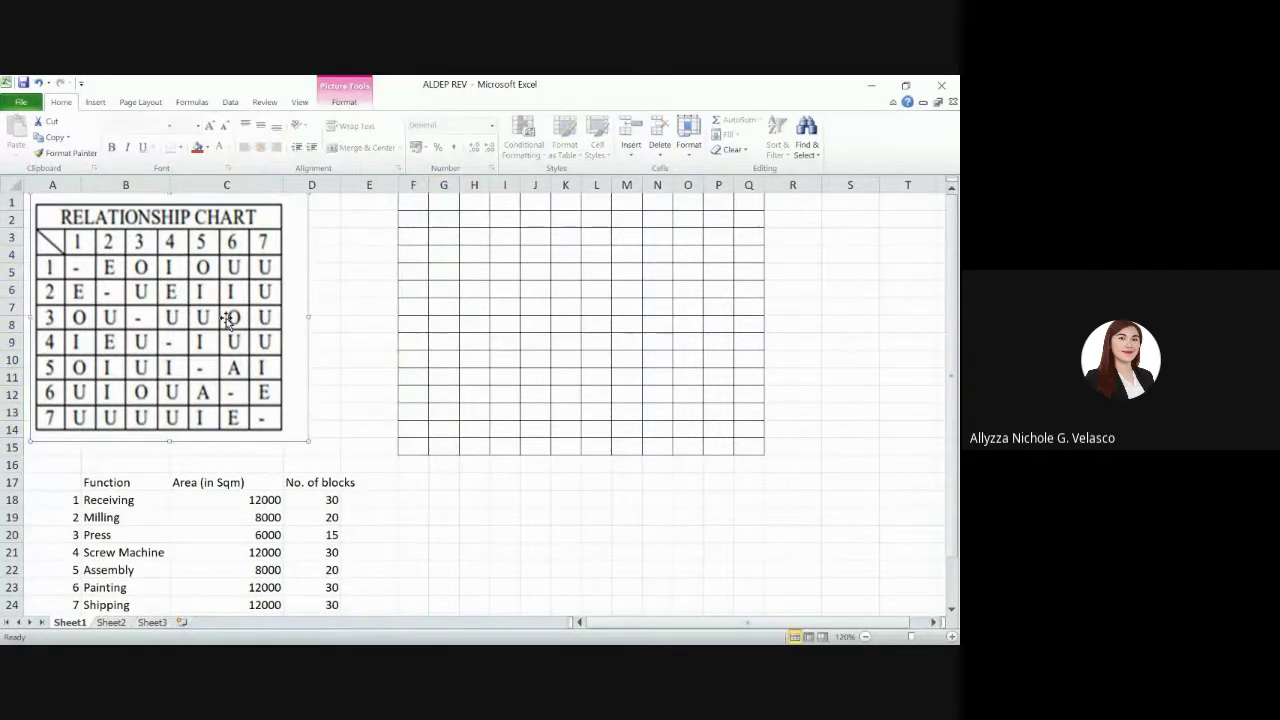
Examine the function table's headings and the area of each function from Receiving to Shipping
click(129, 476)
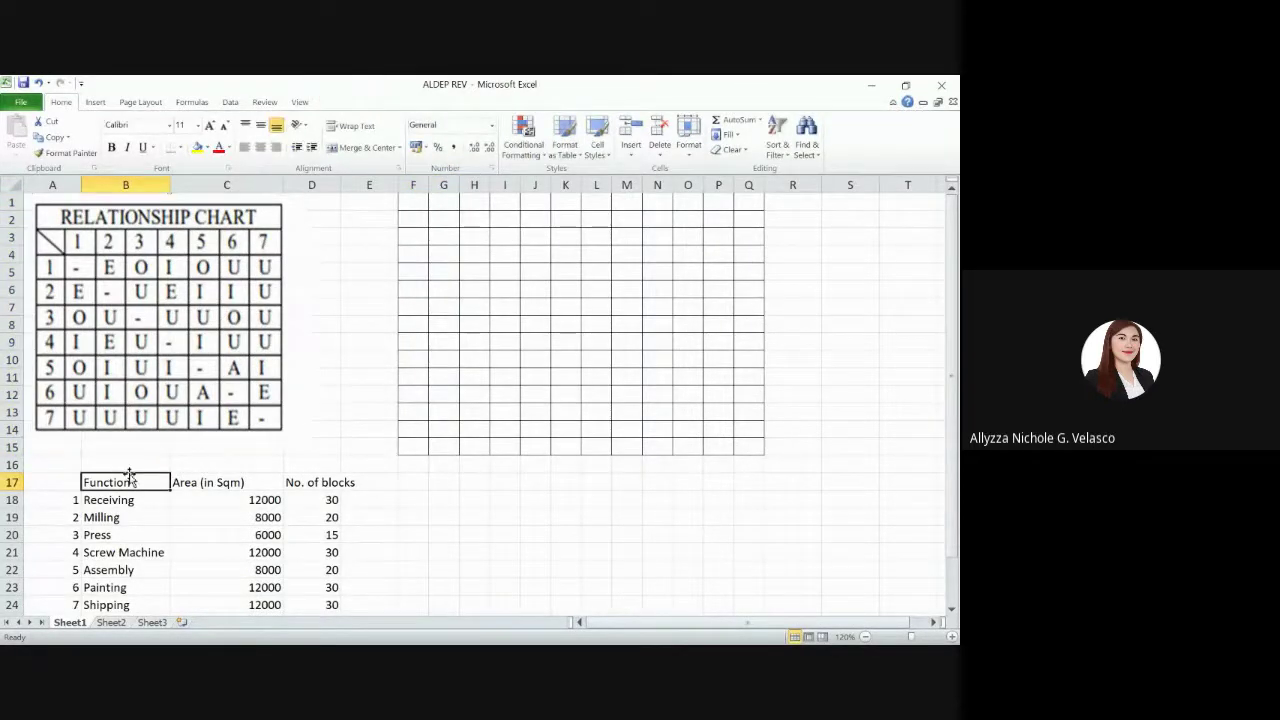
key(Right)
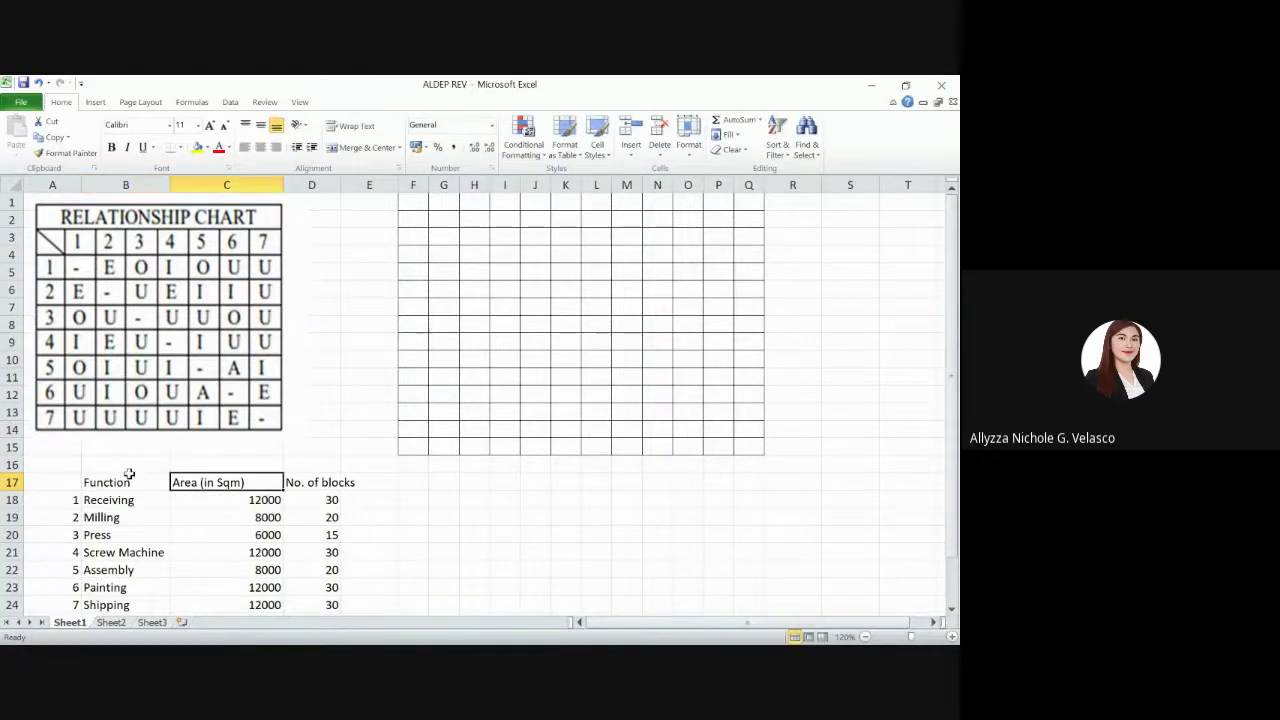
key(Right)
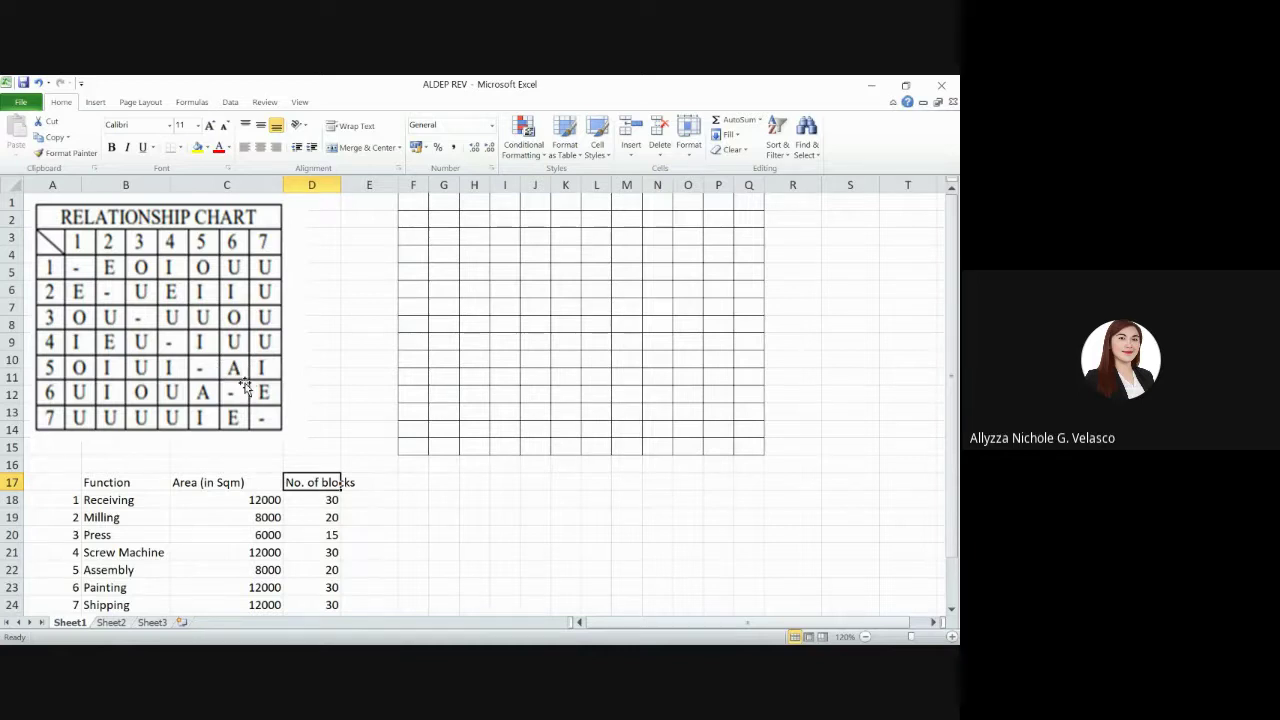
click(155, 503)
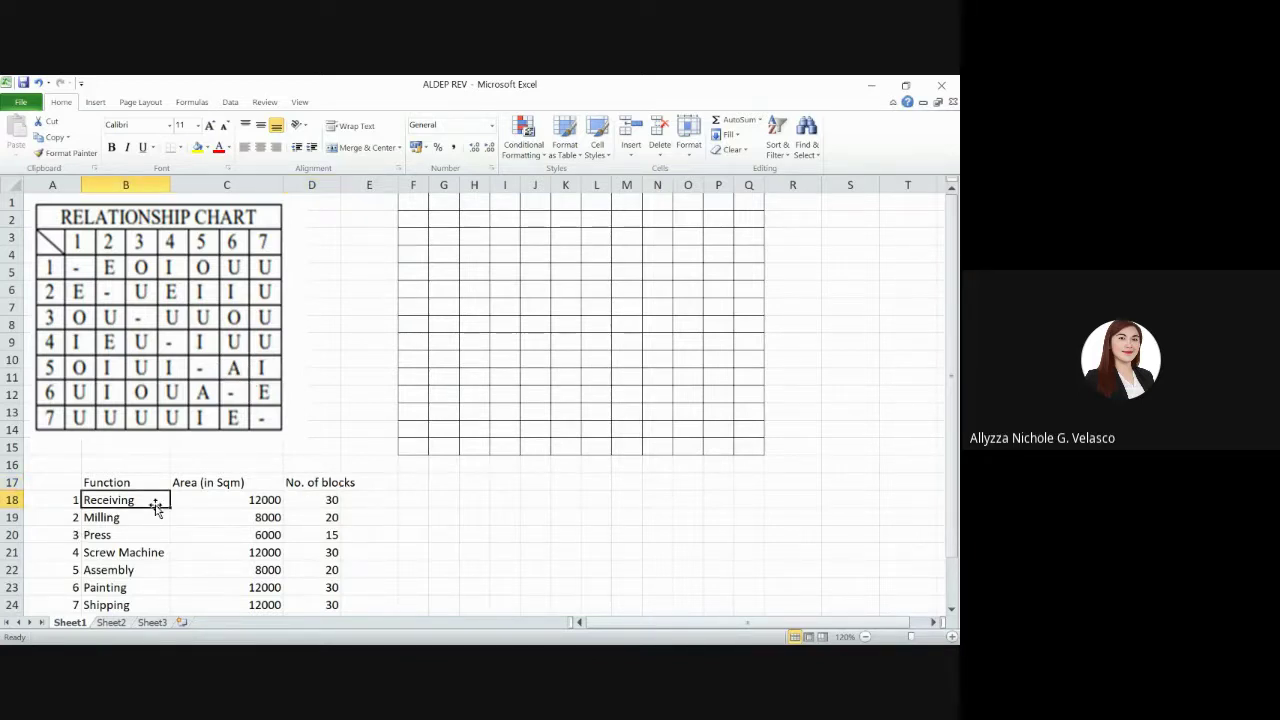
key(Right)
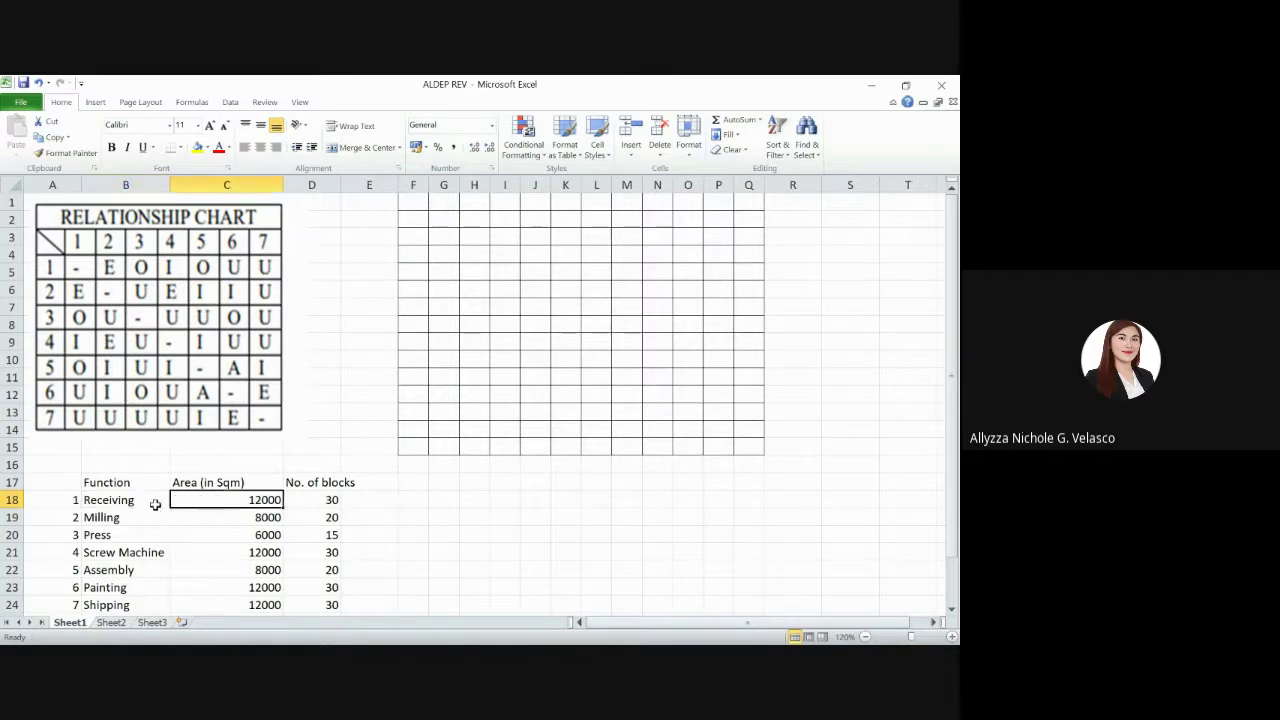
key(Down)
key(Down)
key(Down)
key(Down)
key(Down)
key(Down)
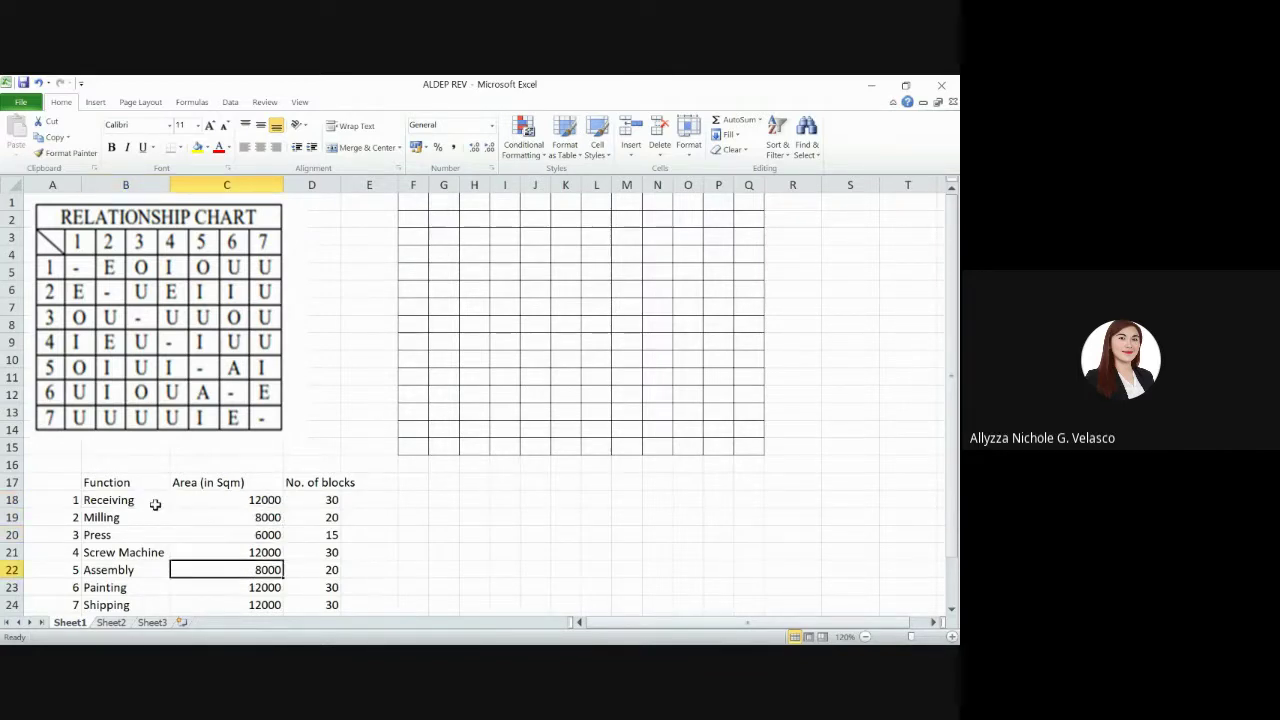
key(Down)
key(Down)
key(Down)
key(Up)
key(Up)
key(Up)
key(Up)
key(Up)
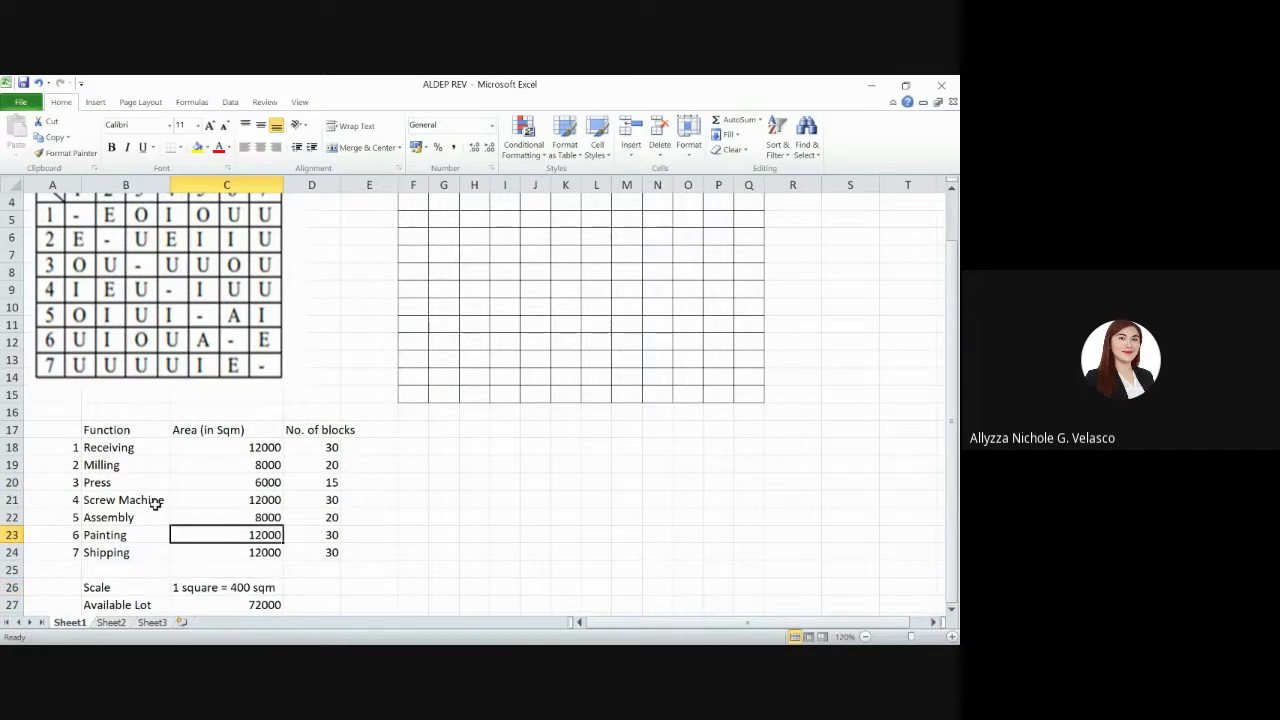
key(Up)
key(Up)
key(Up)
key(Up)
key(Down)
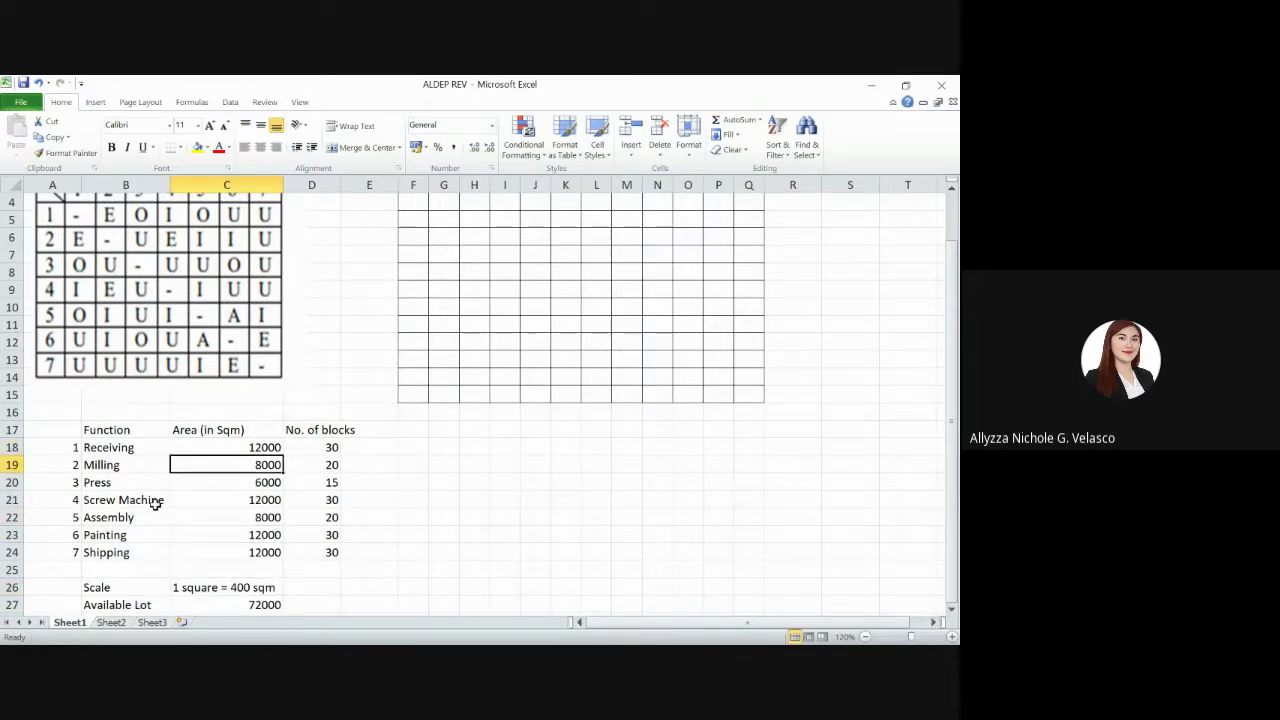
key(Up)
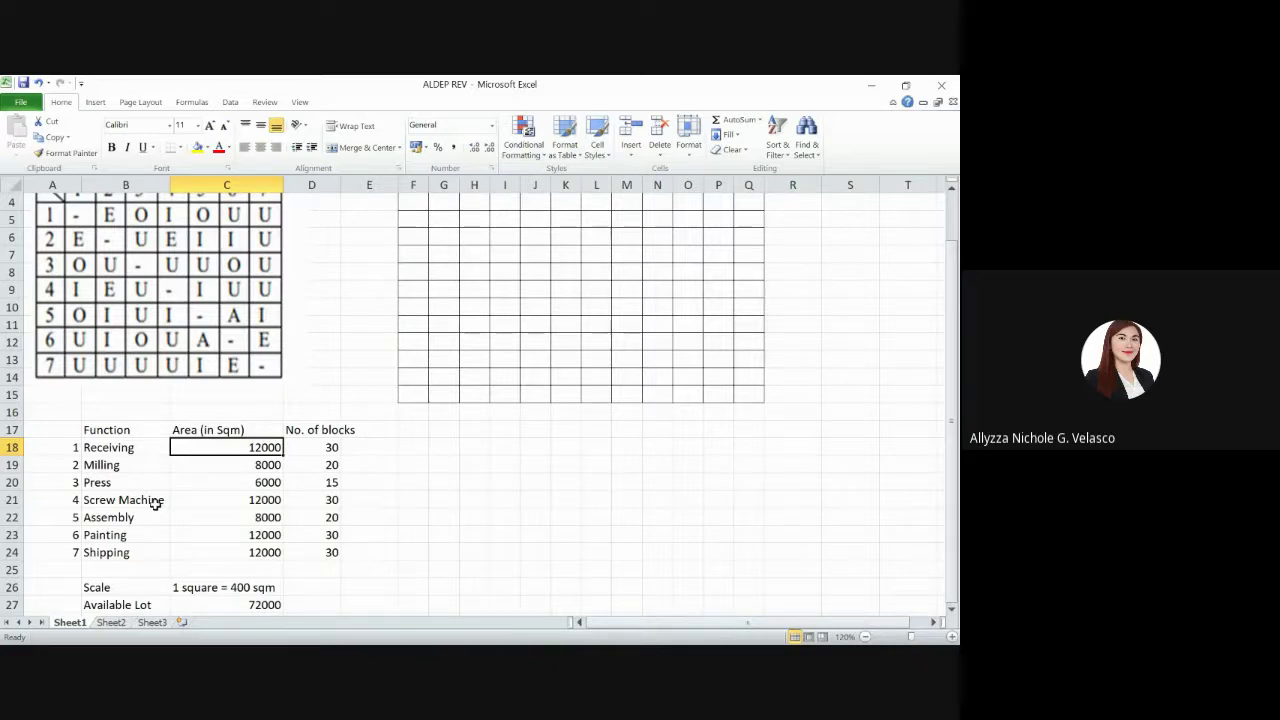
Examine the scale and available lot entries below the function table alongside the function areas
key(Down)
key(Down)
key(Down)
key(Down)
key(Down)
key(Down)
key(Down)
key(Down)
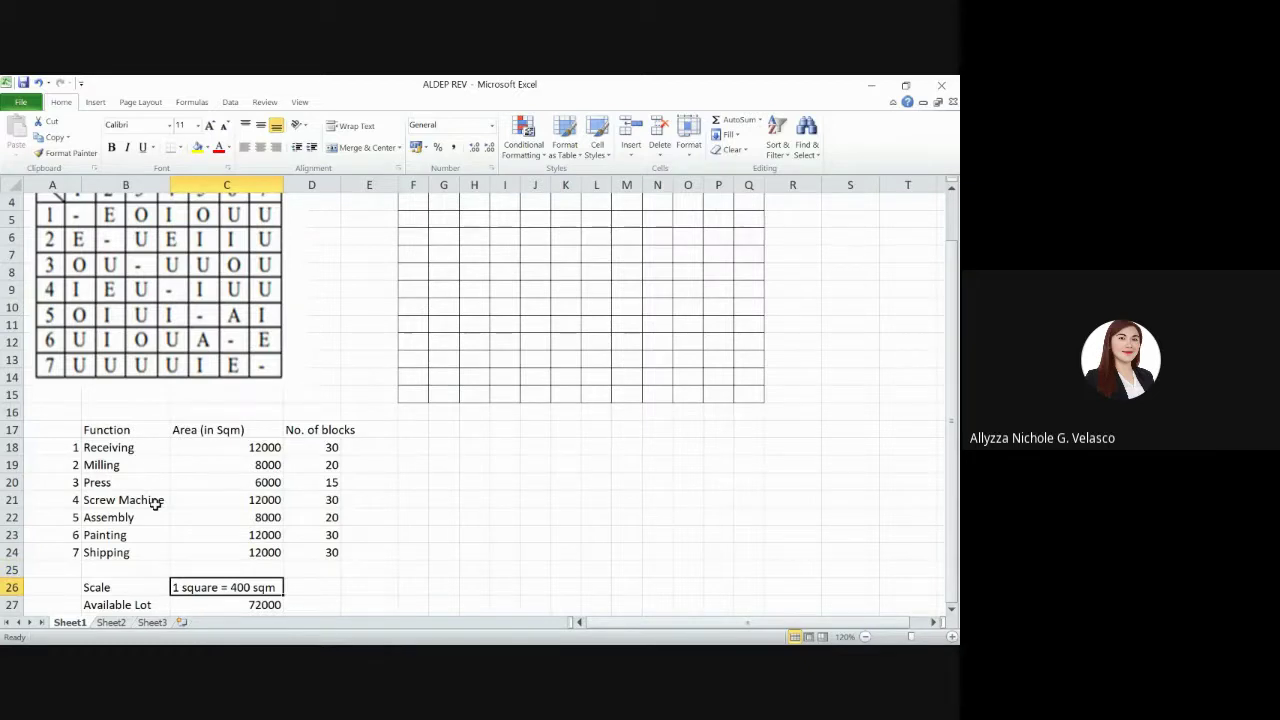
key(Up)
key(Up)
key(Up)
key(Up)
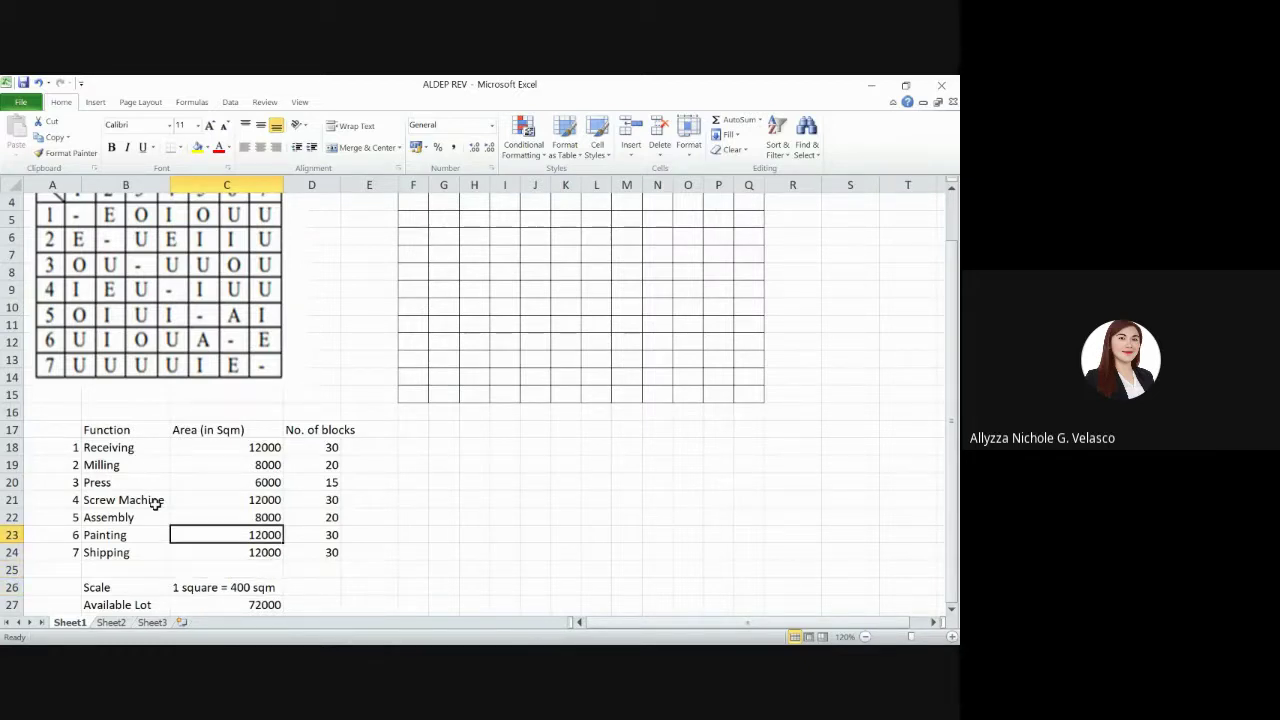
key(Down)
key(Down)
key(Down)
key(Down)
key(Down)
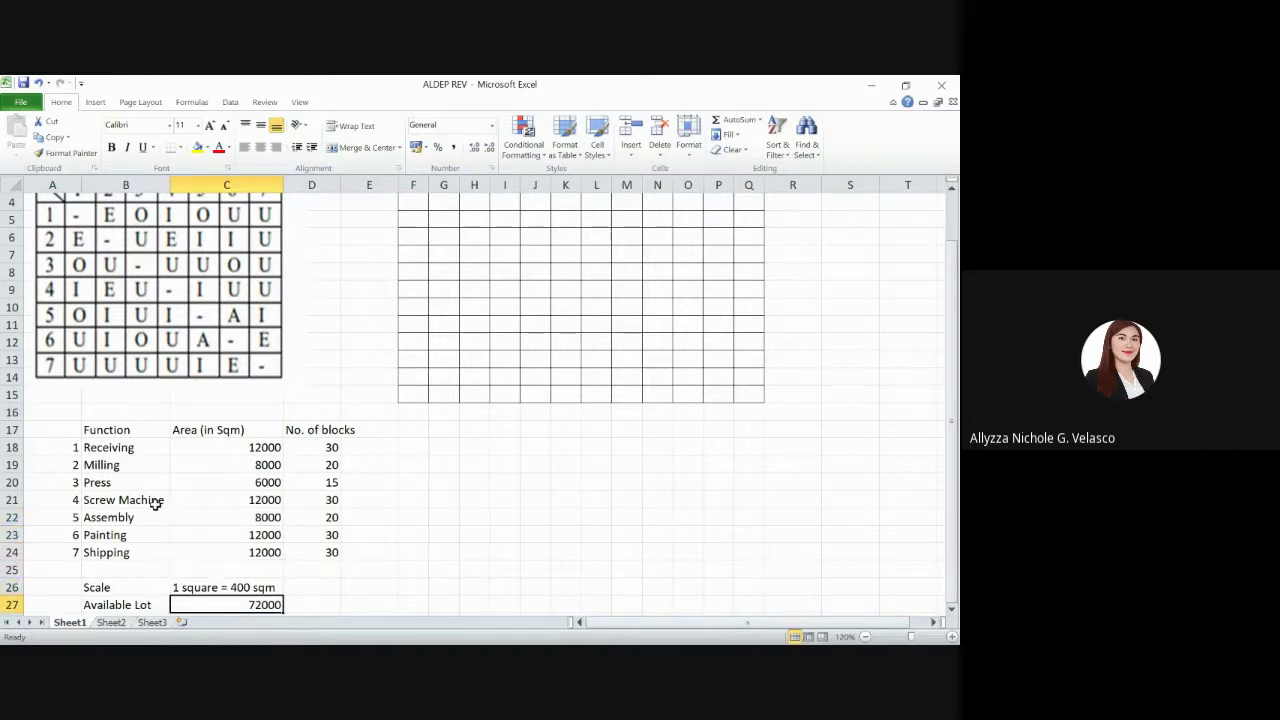
Select the area values of all seven functions in C18:C24 to check their total
key(Up)
key(Up)
key(Up)
key(Up)
key(Up)
key(Up)
key(Up)
key(Up)
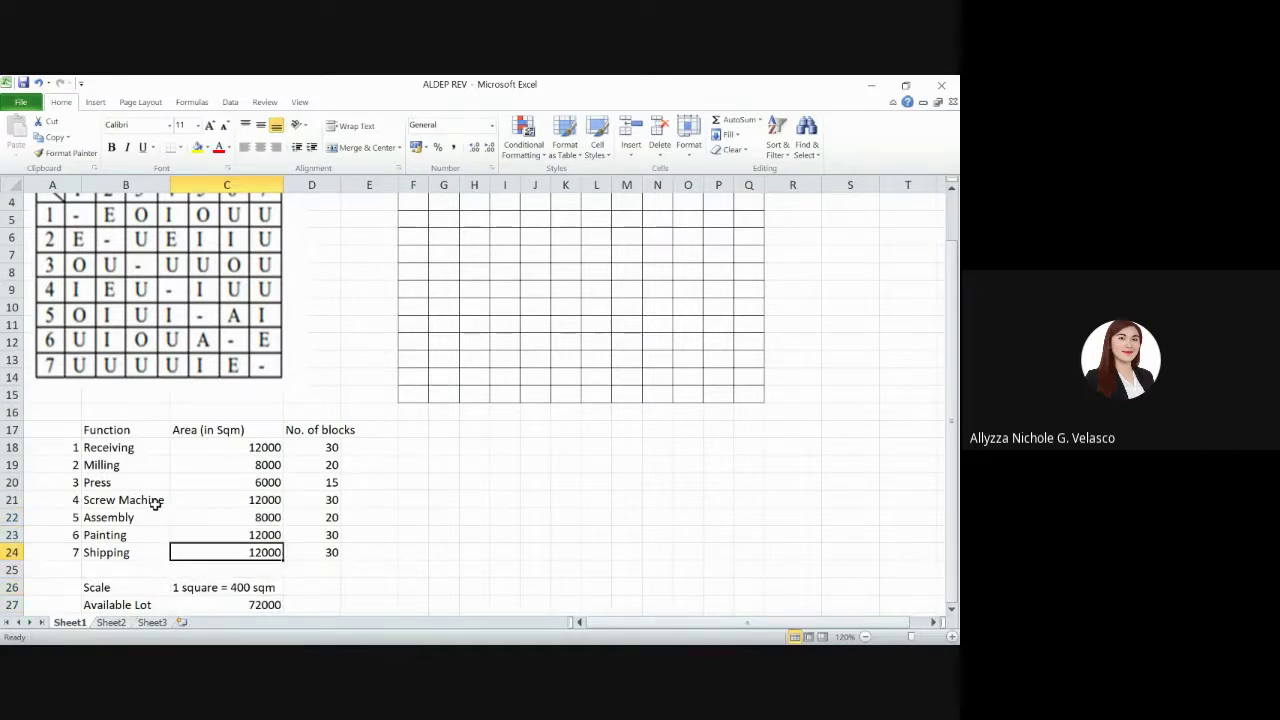
key(Up)
key(Up)
key(Down)
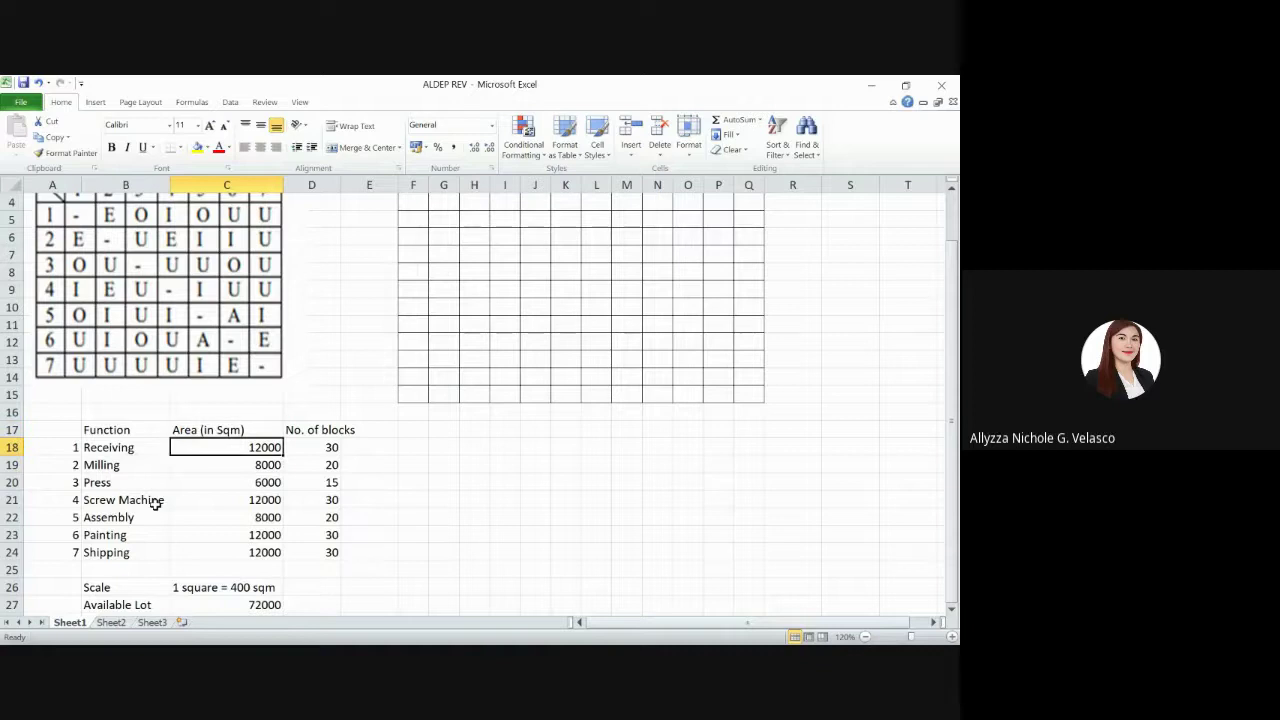
key(ctrl+shift+Down)
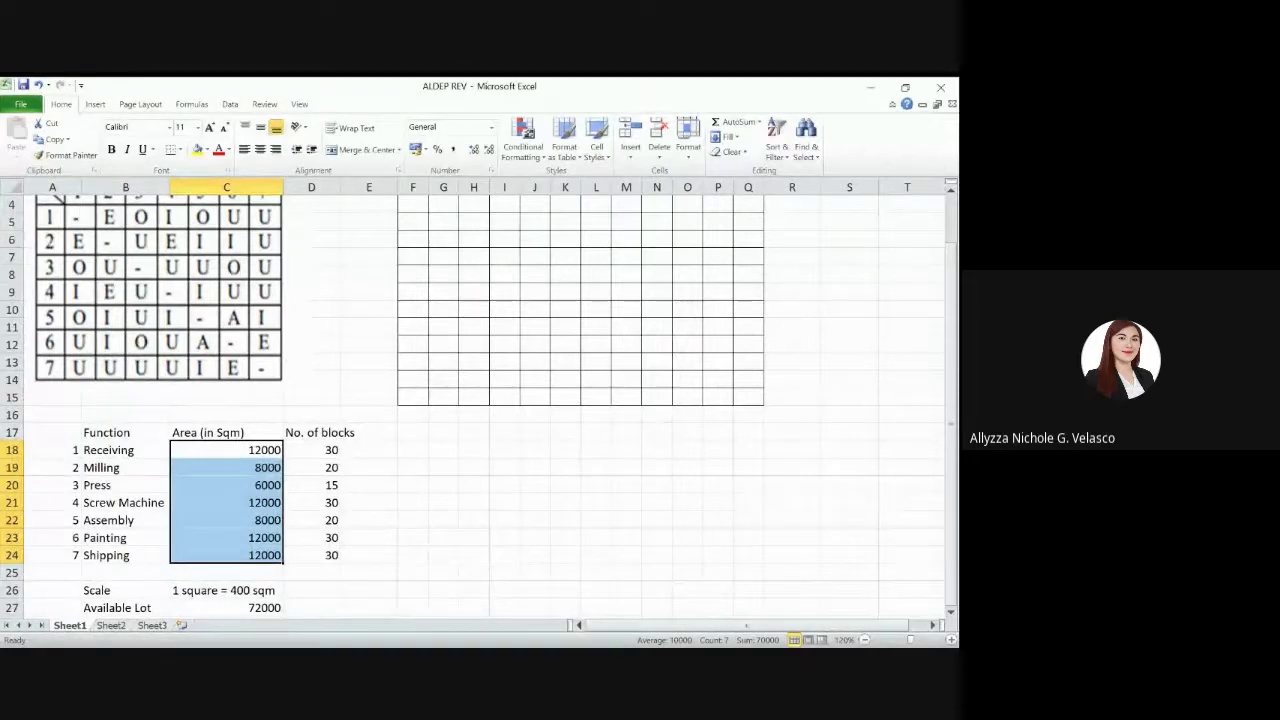
key(alt+Tab)
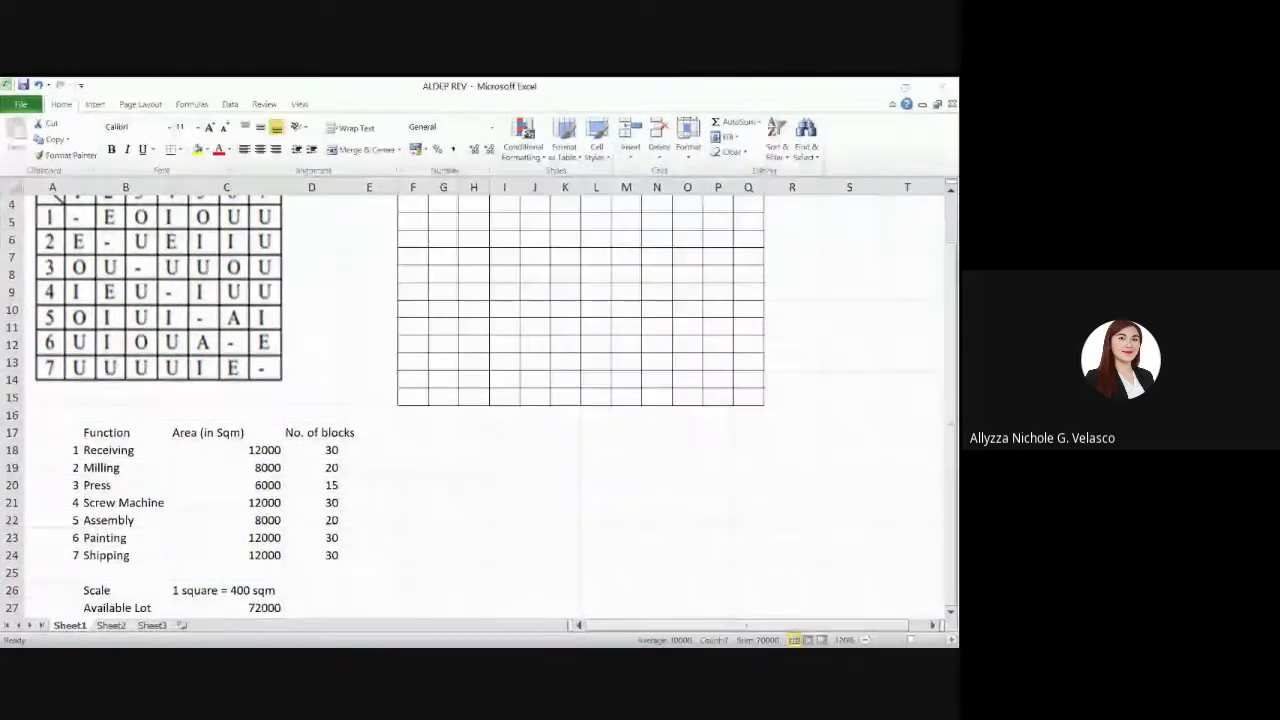
key(alt+Tab)
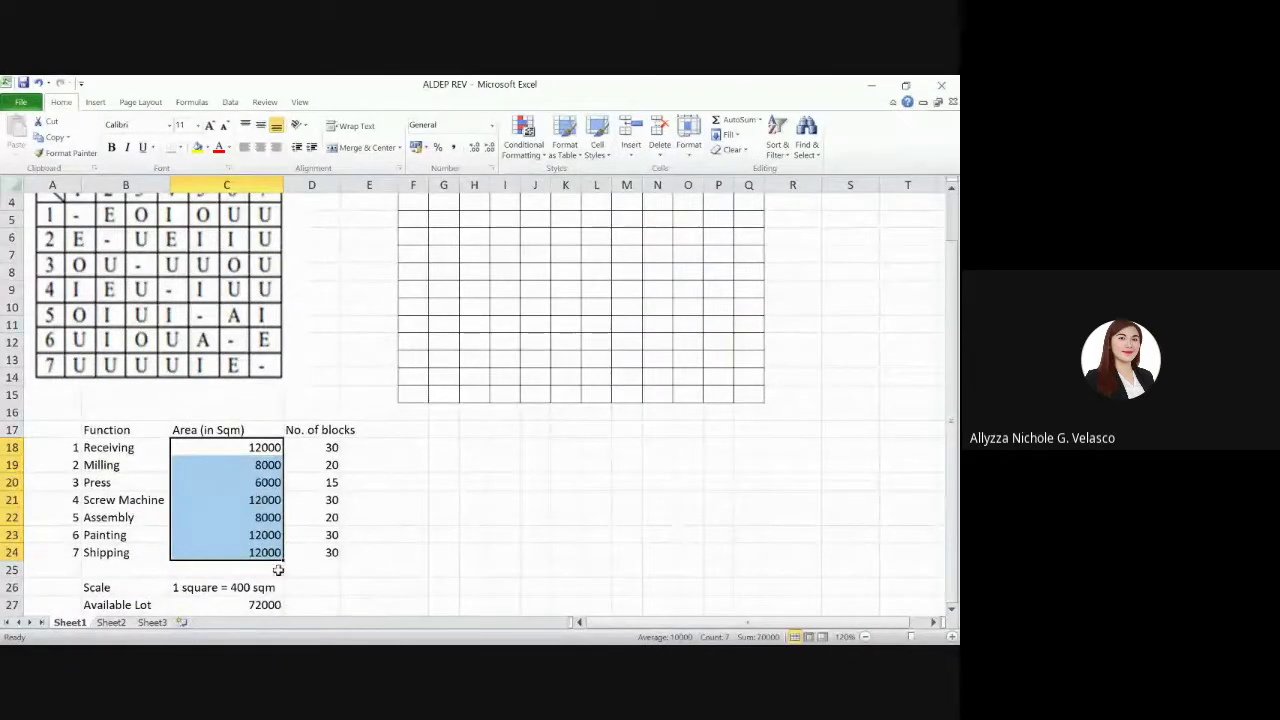
Clear the existing number-of-blocks values for all seven functions in D18:D24
click(295, 452)
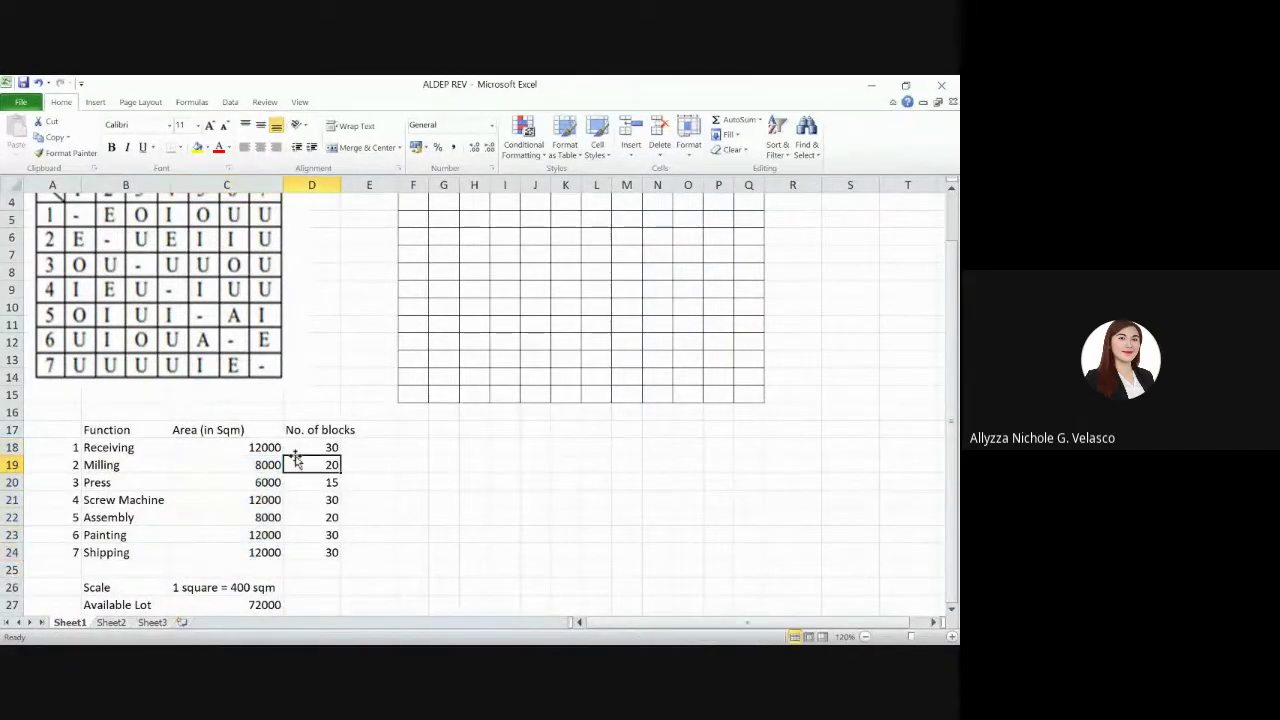
key(ctrl+shift+Down)
key(Delete)
Calculate the number of blocks for Receiving in D18 with the formula =C18/400
click(295, 452)
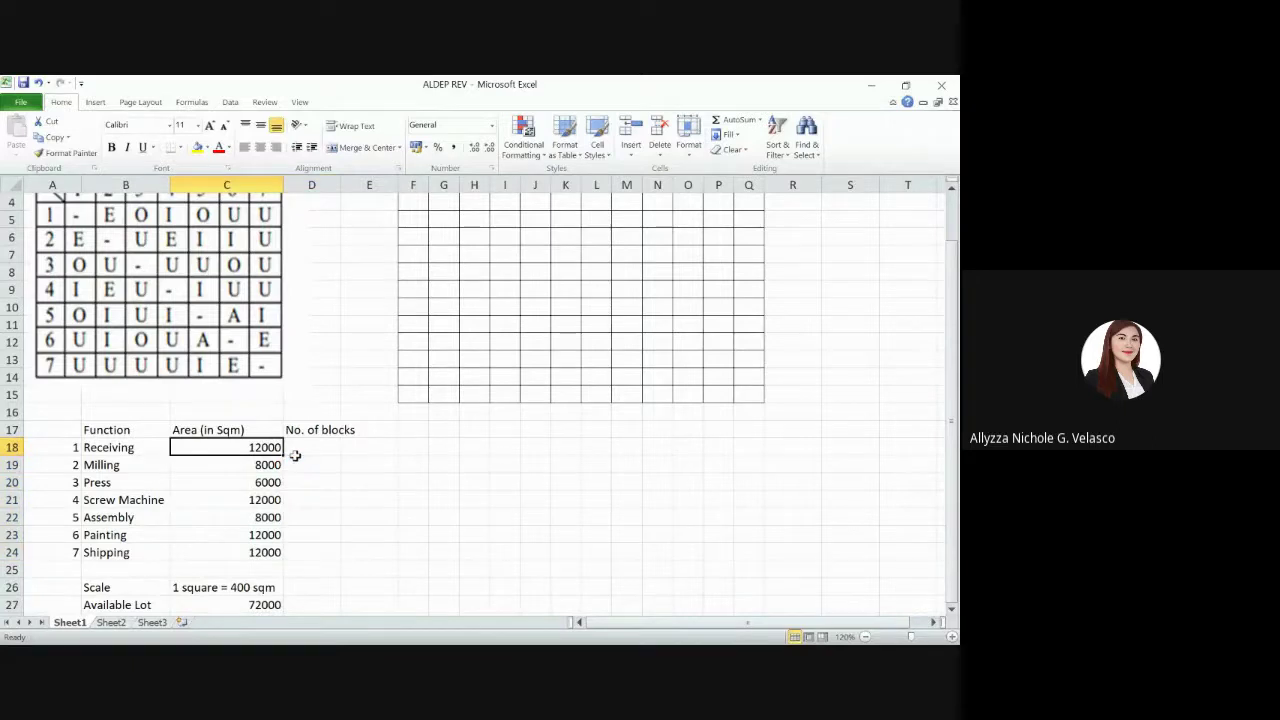
text(=)
key(Left)
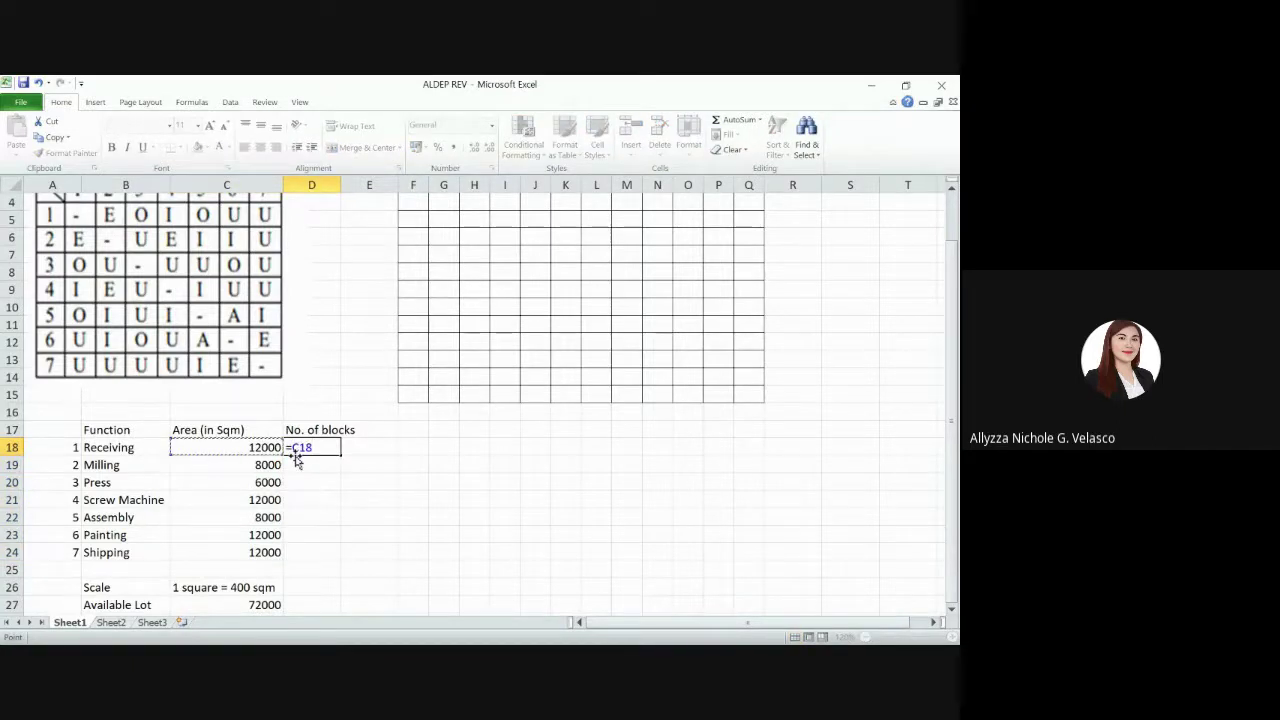
text(/400)
key(Return)
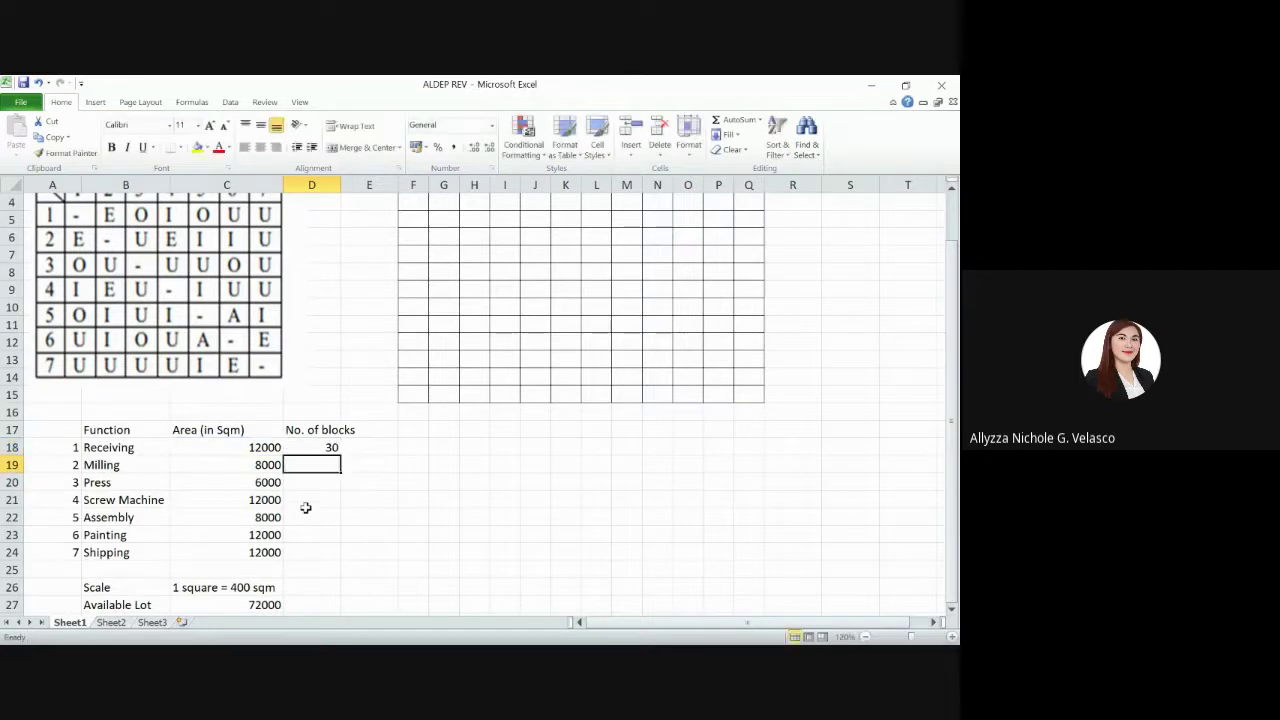
Fill the block-count formula from D18 down to D24 for the remaining functions
click(308, 447)
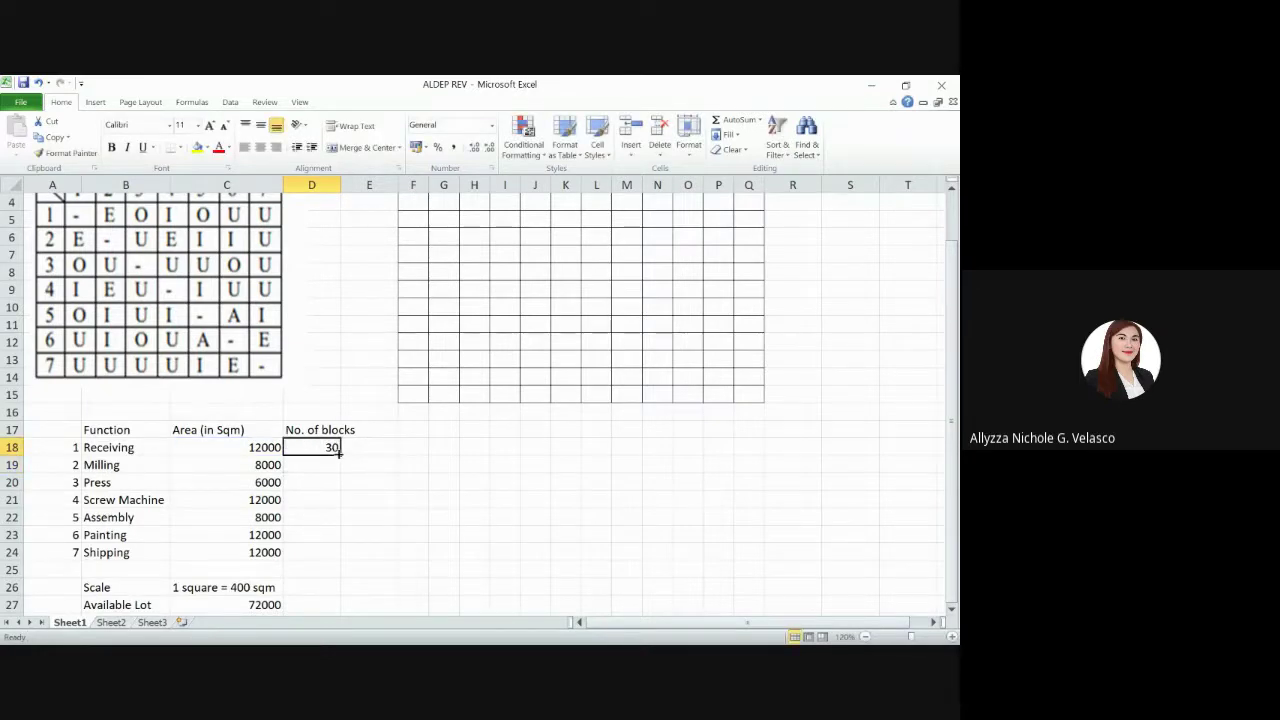
drag(339, 455, 336, 563)
click(410, 567)
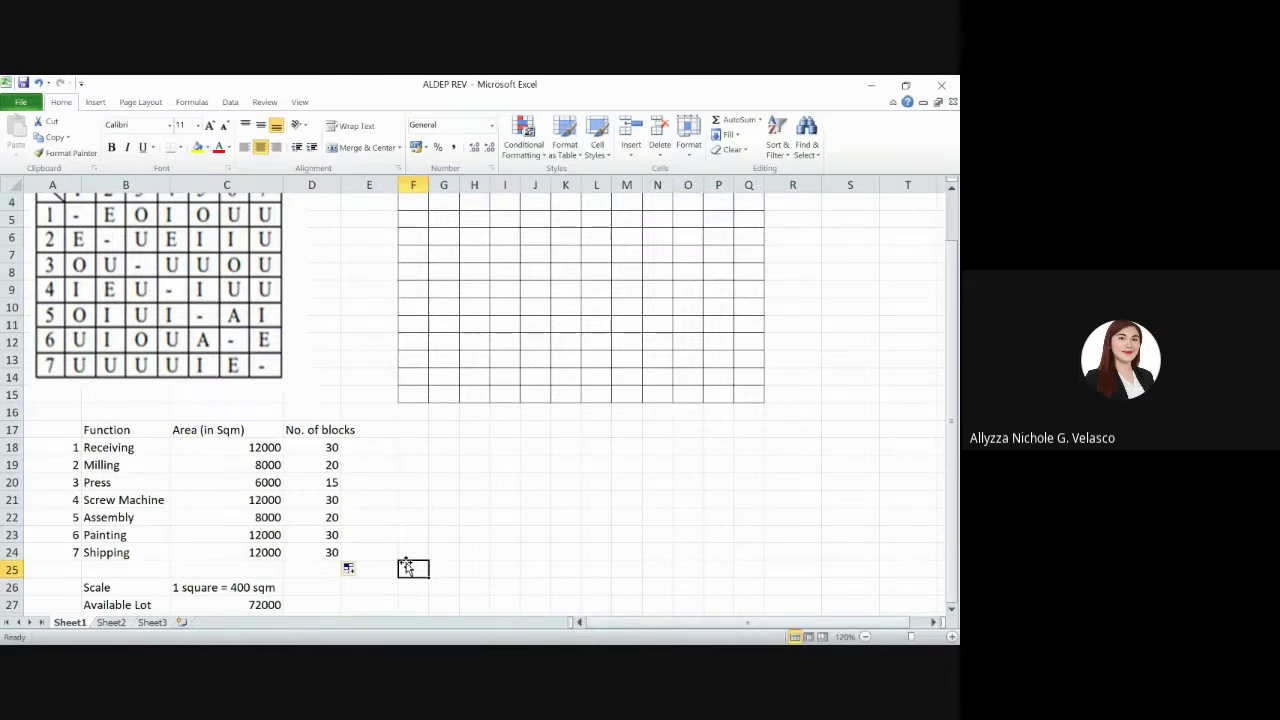
Review the list of functions and highlight the Screw Machine row as the starting department
scroll(406, 566, up, 1)
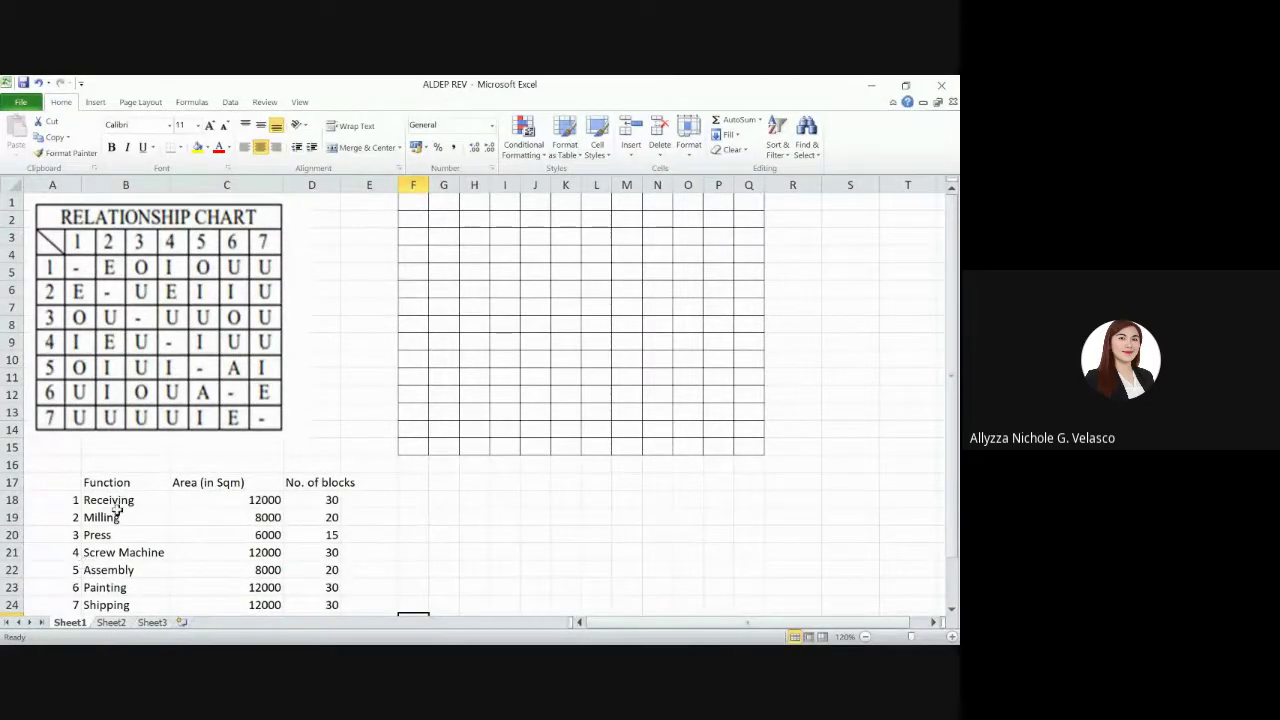
mouse_move(137, 499)
mouse_down()
mouse_move(129, 606)
mouse_move(130, 570)
mouse_up()
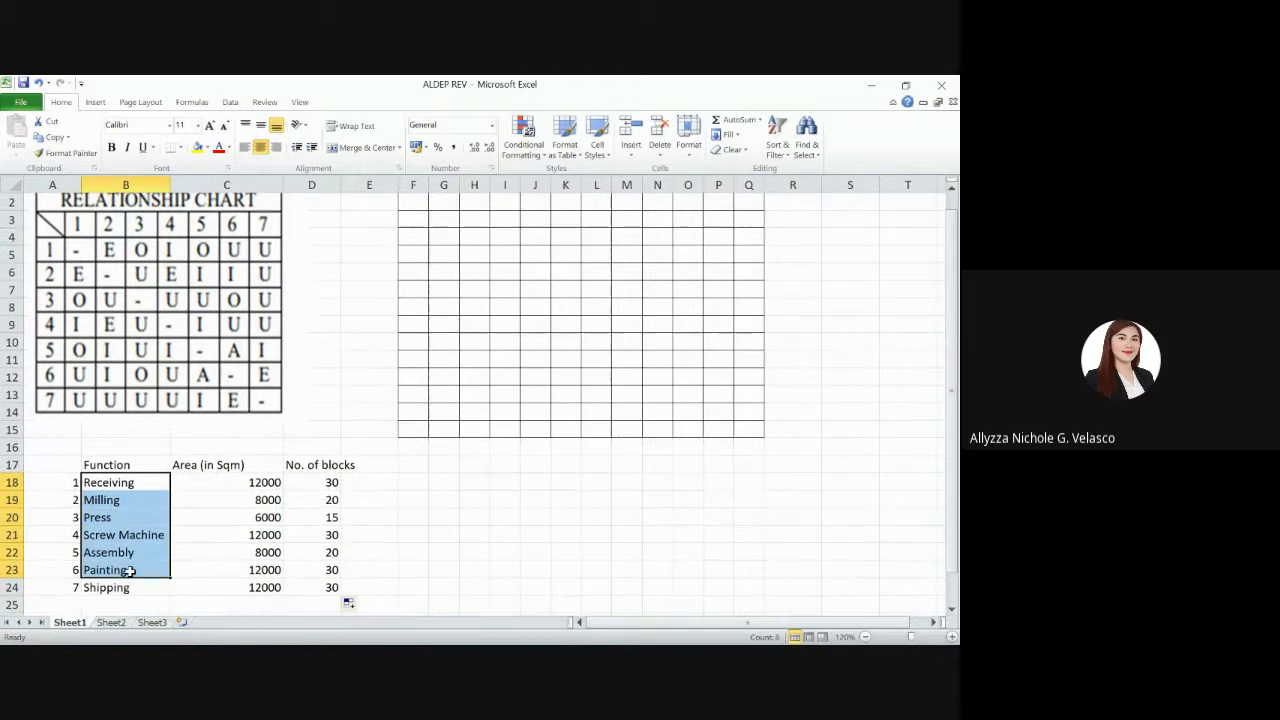
click(8, 535)
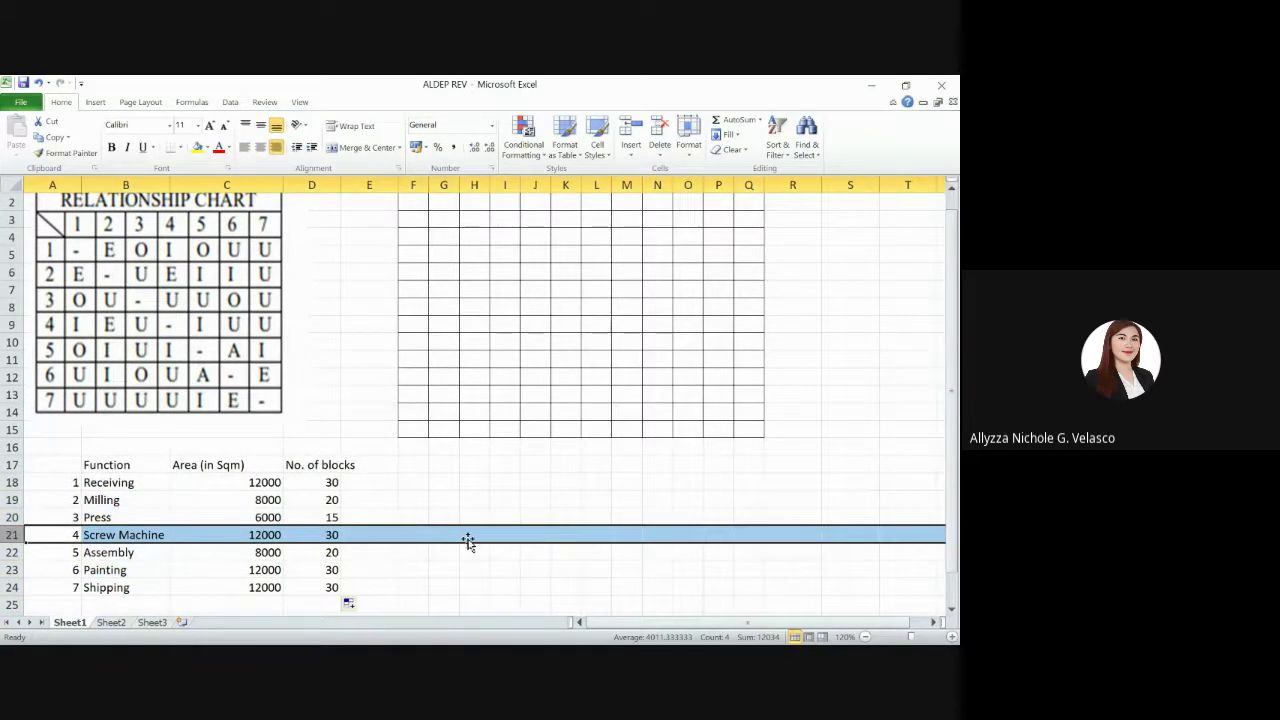
scroll(468, 541, up, 1)
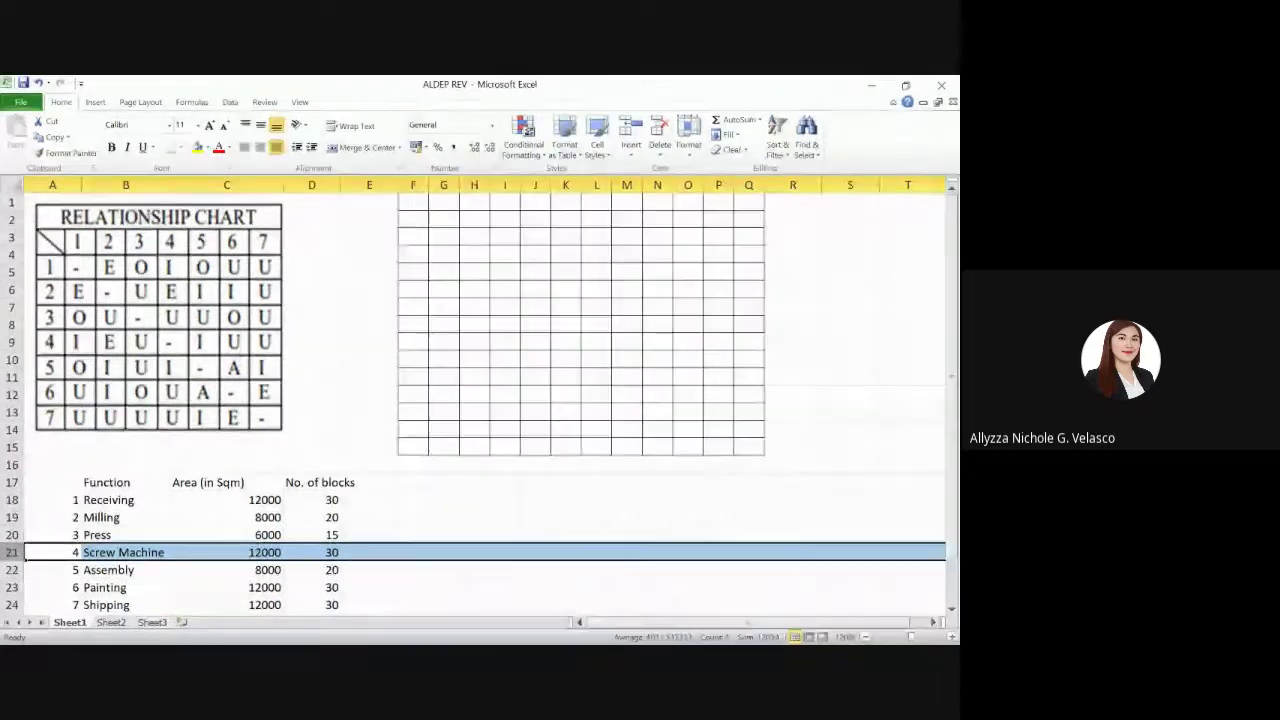
Enter 4 in the grid's first cell F1 and copy that cell
click(410, 207)
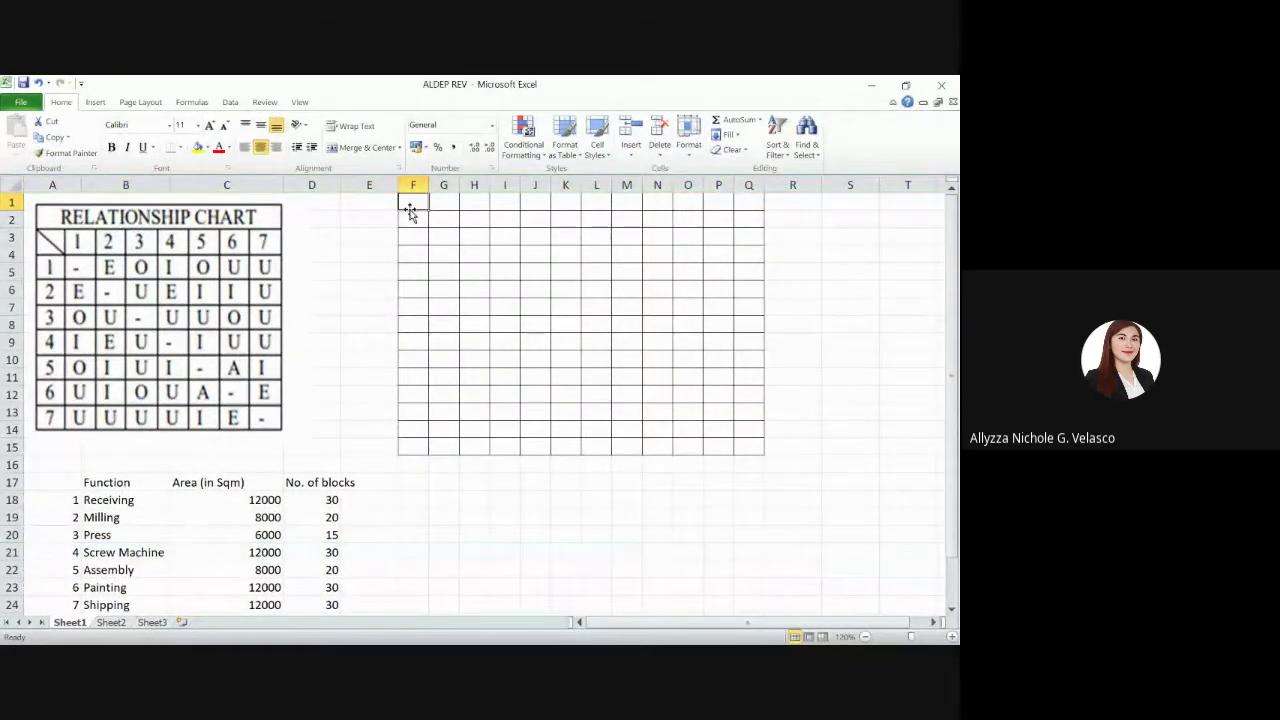
key(ctrl+c)
key(Right)
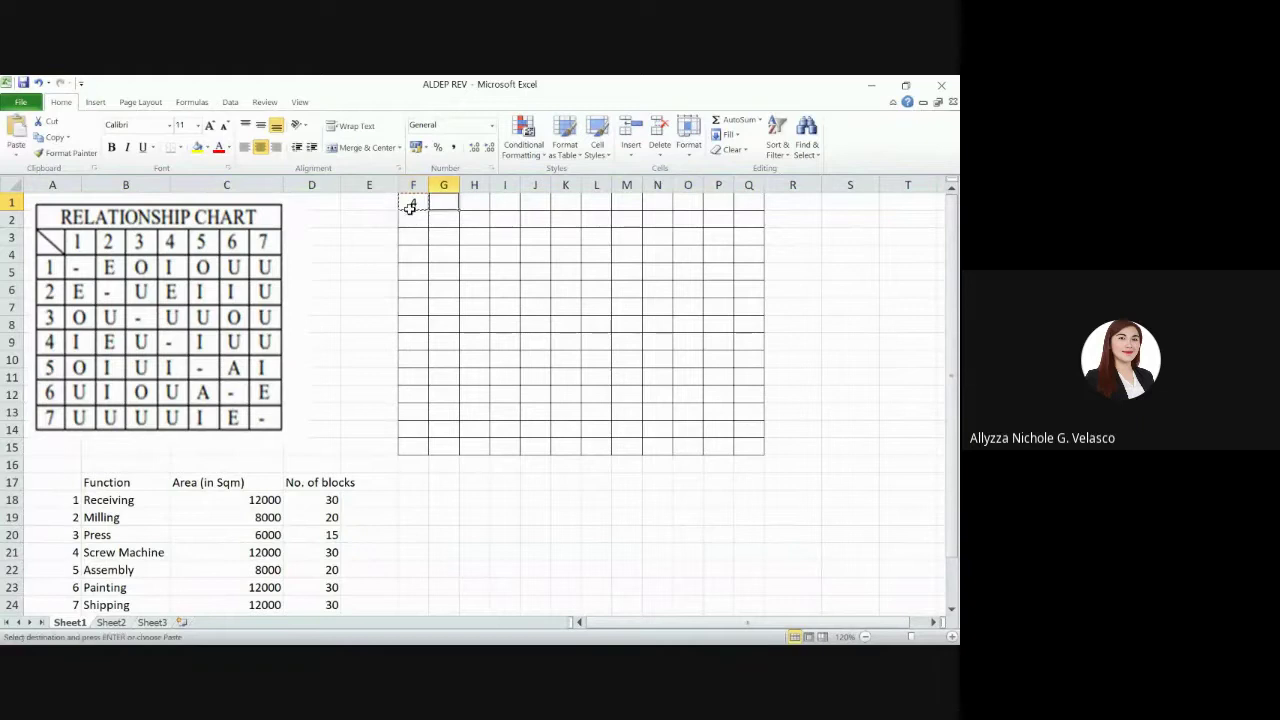
click(410, 207)
key(ctrl+space)
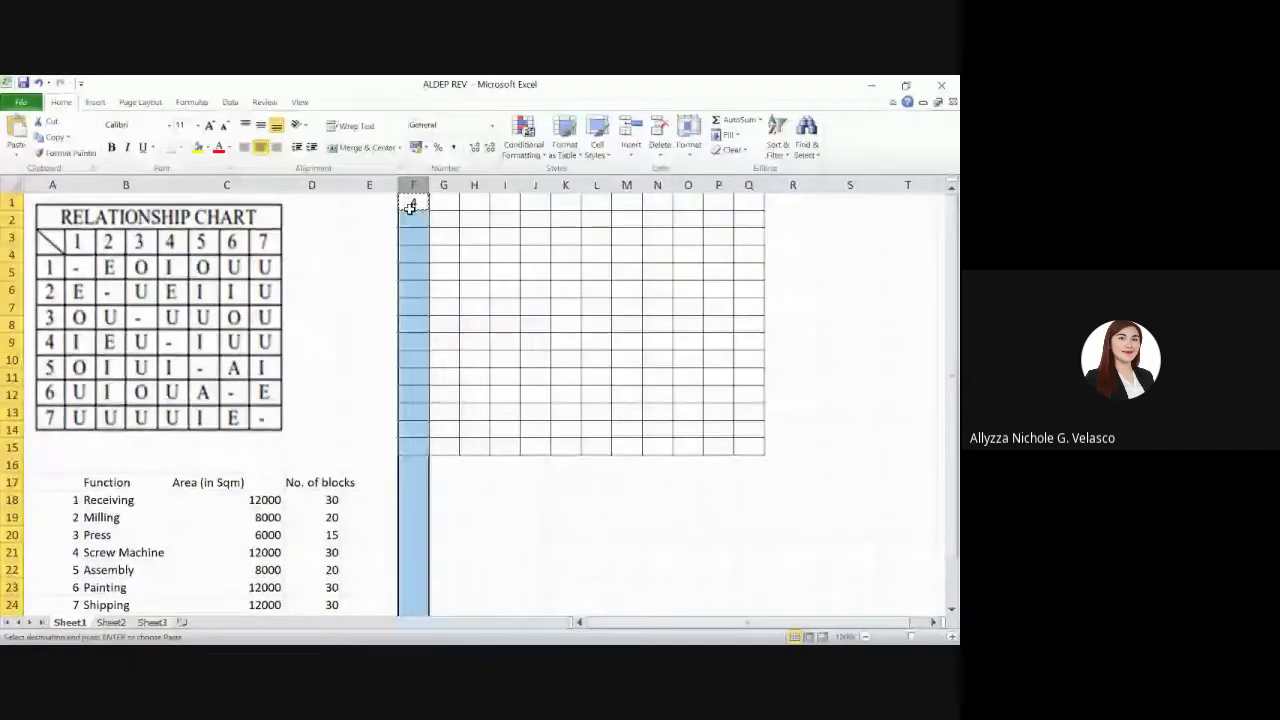
key(ctrl+Down)
key(ctrl+Up)
click(411, 215)
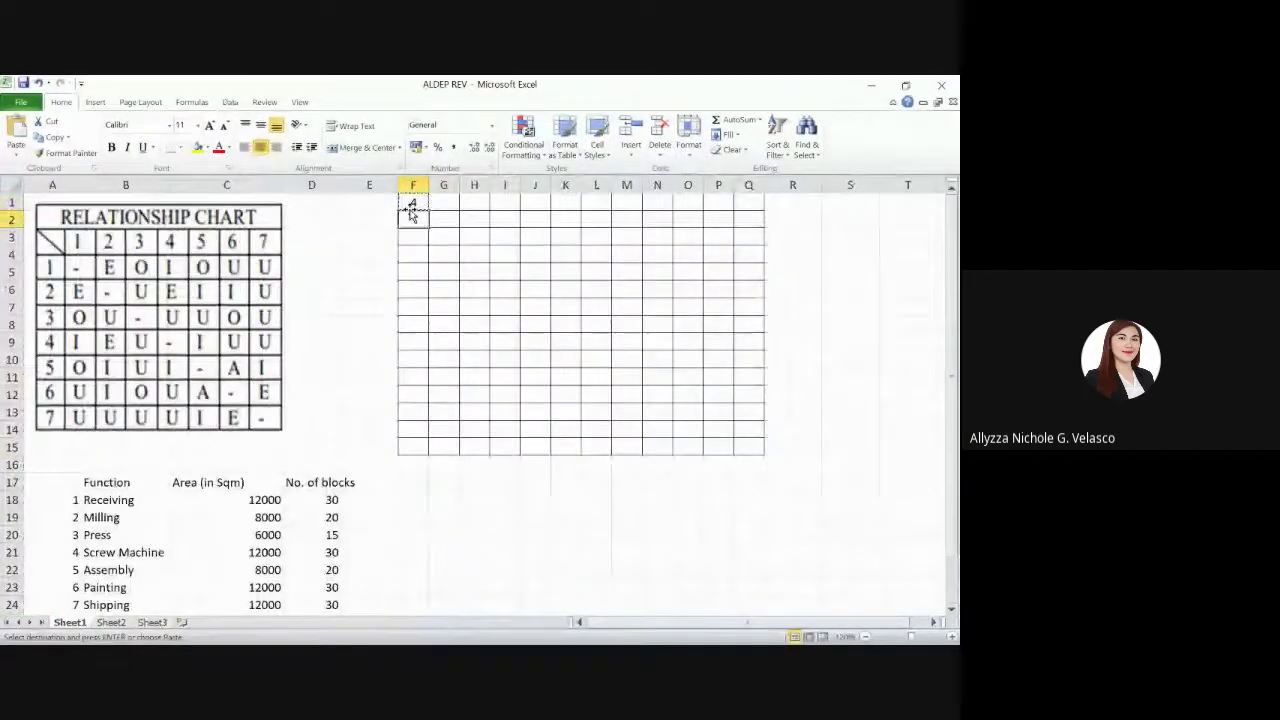
Trace the grid's first column from F2 down to row 15 and back up to F1
key(Down)
key(Down)
key(Down)
key(Down)
key(Down)
key(Down)
key(Down)
key(Down)
key(Down)
key(Down)
key(Down)
key(Down)
key(Down)
key(Up)
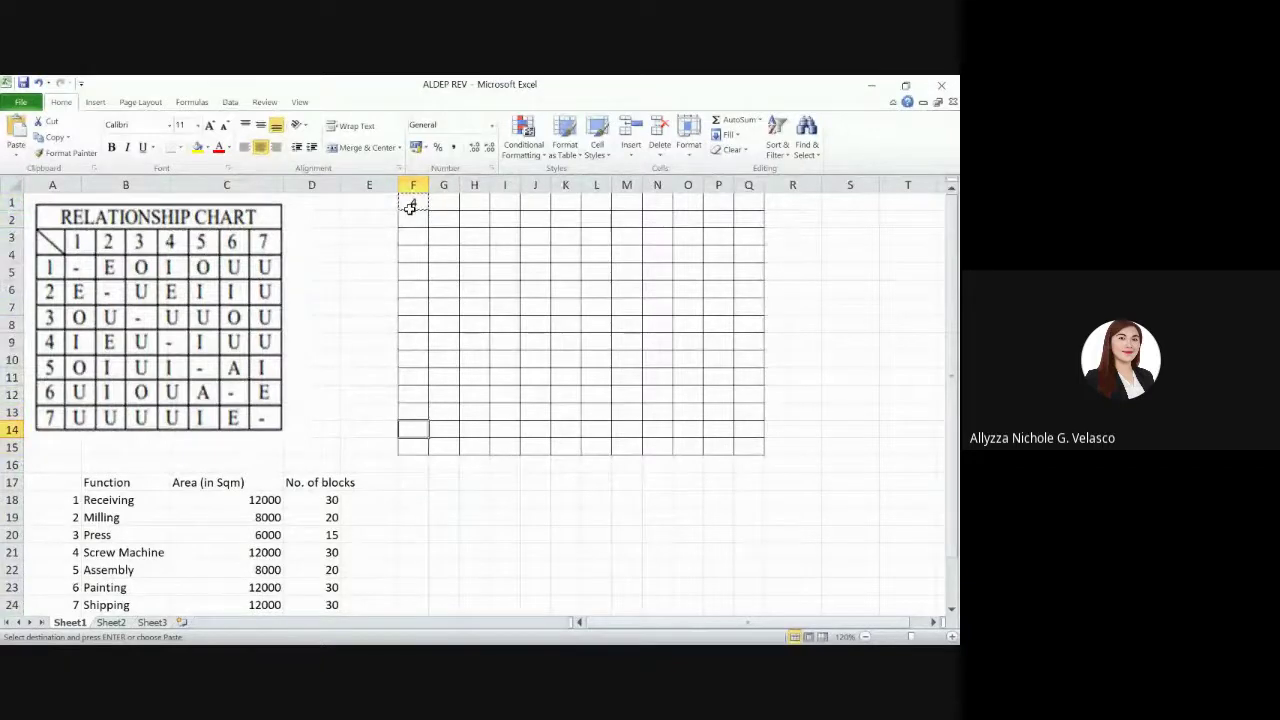
key(Up)
key(Up)
key(Up)
key(Up)
key(Up)
key(Up)
key(Up)
key(Up)
key(Up)
key(Up)
key(Up)
key(Up)
key(Up)
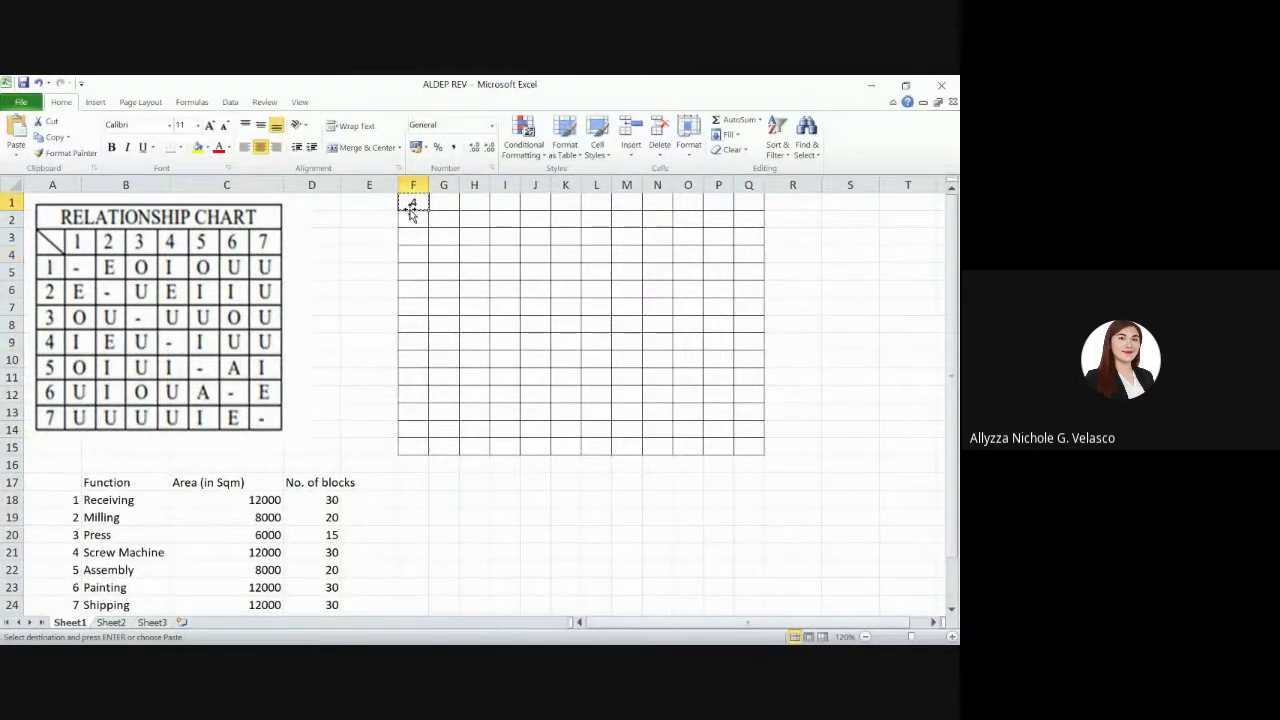
key(Right)
key(Left)
key(Down)
key(ctrl+shift+Down)
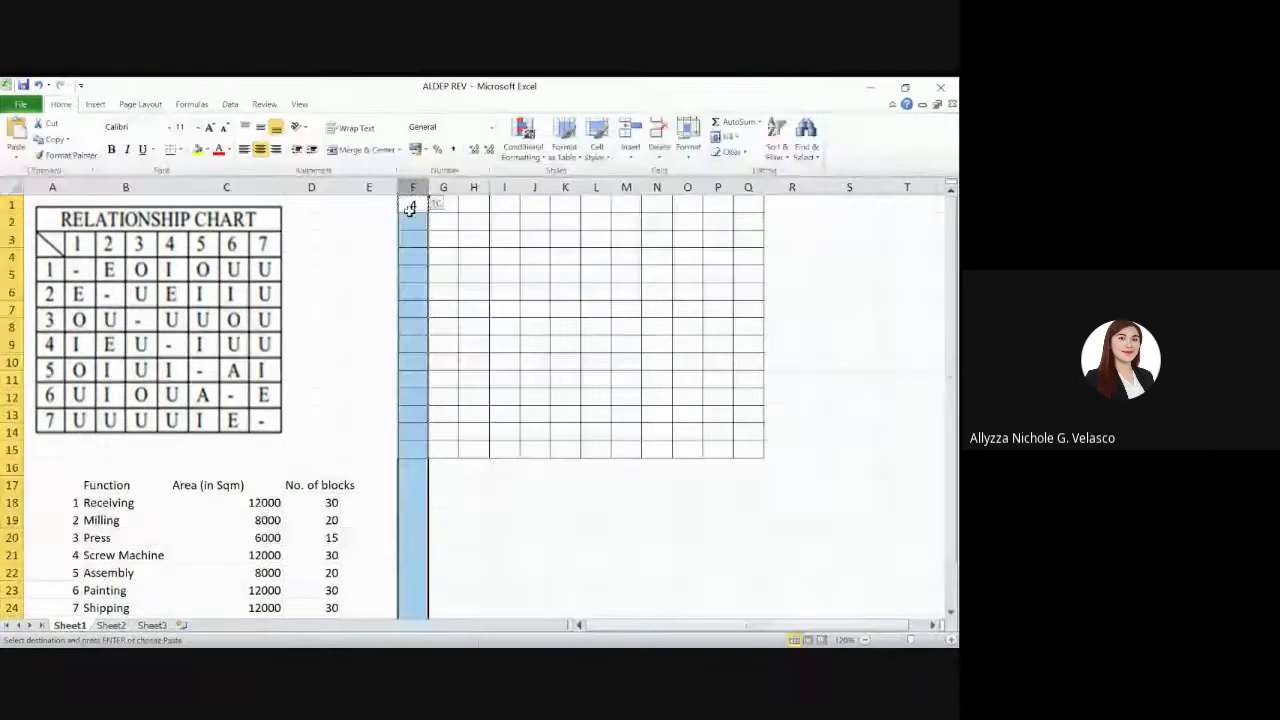
key(ctrl+shift+Up)
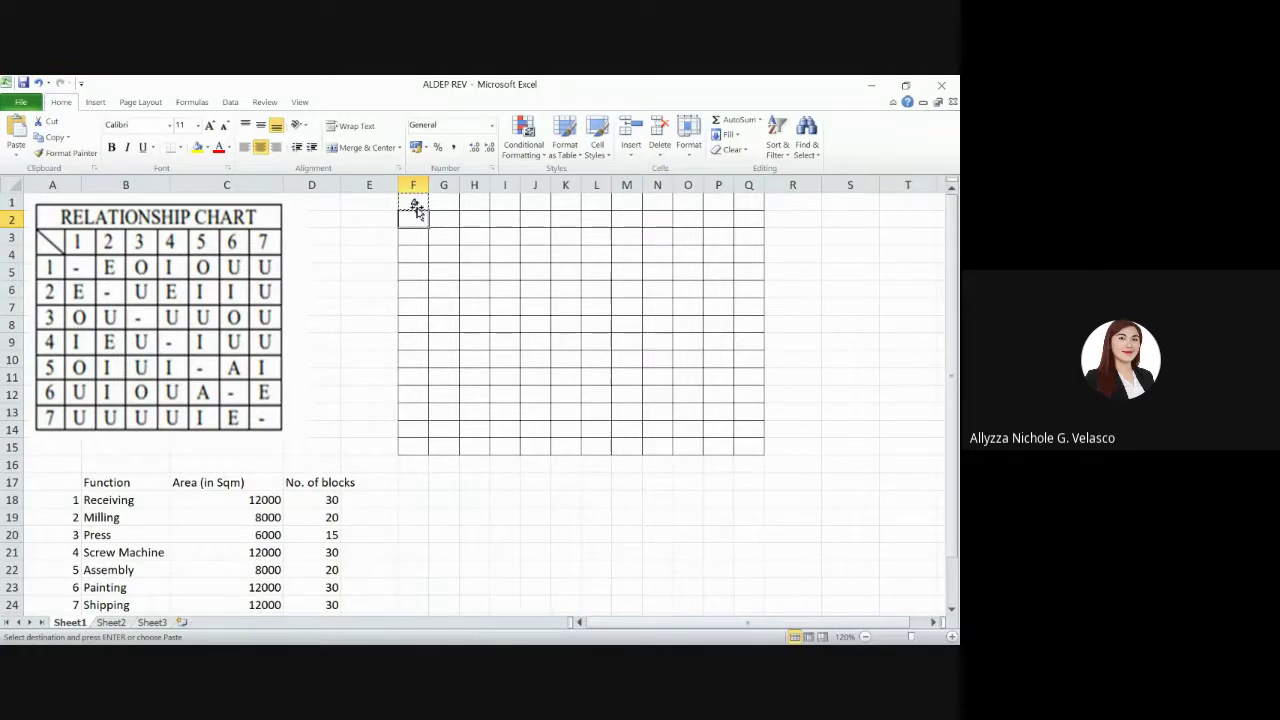
Cancel the pending copy and enter 4 again in the grid's first cell, F1
click(415, 205)
key(Escape)
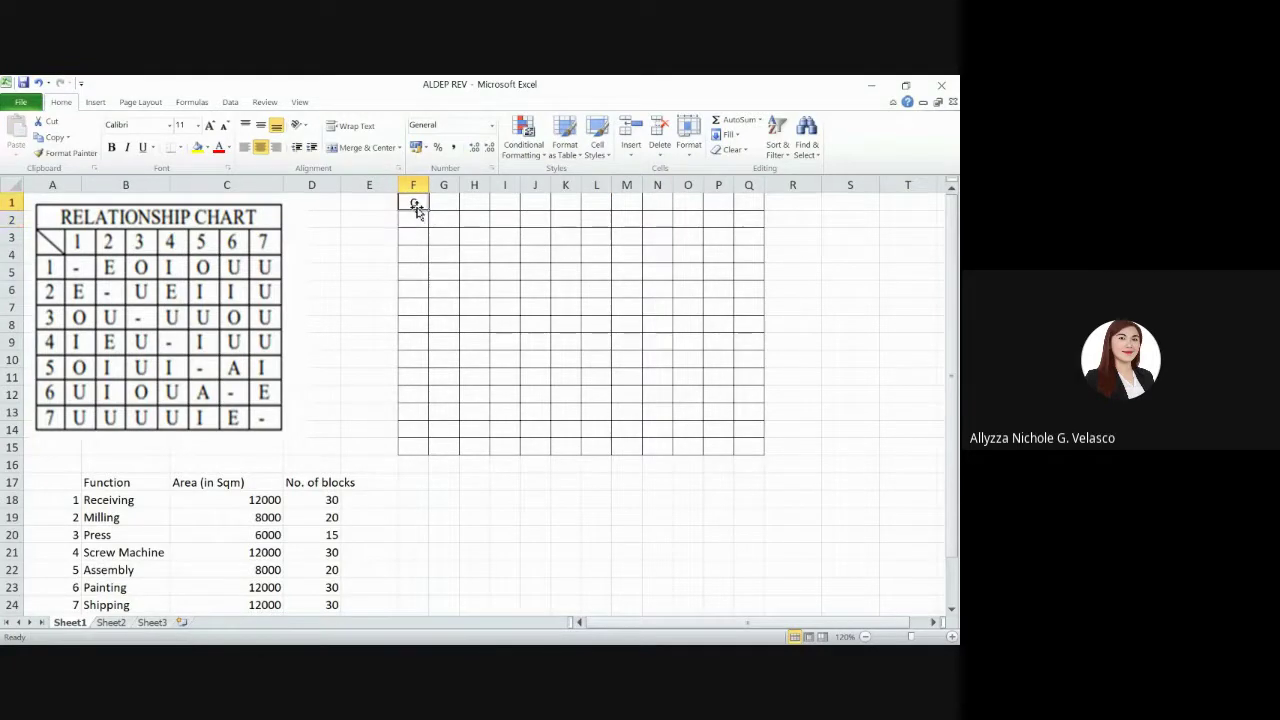
text(4)
key(Return)
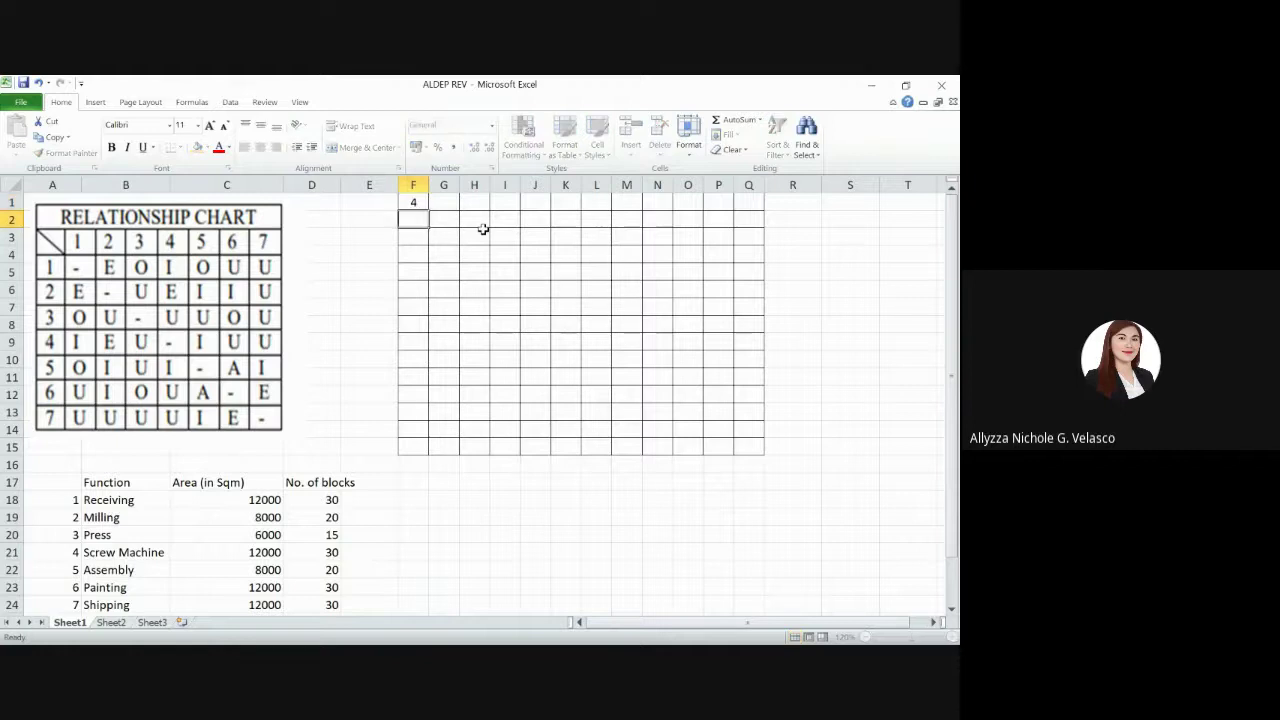
Copy the 4 from F1 into F2 through F15 to fill the grid's first column
key(Up)
key(ctrl+c)
key(Down)
key(shift+Down)
key(shift+Down)
key(shift+Down)
key(shift+Down)
key(shift+Down)
key(shift+Down)
key(shift+Down)
key(shift+Down)
key(shift+Down)
key(shift+Down)
key(shift+Down)
key(shift+Down)
key(shift+Down)
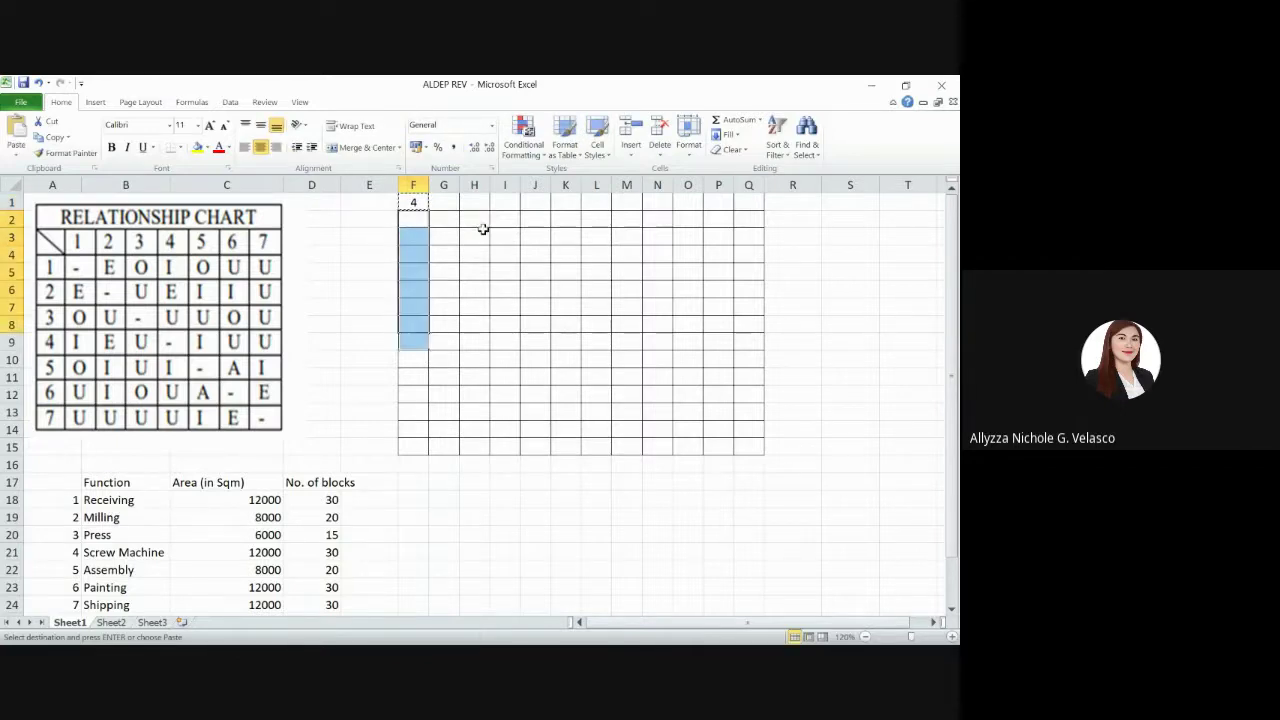
key(Return)
key(Up)
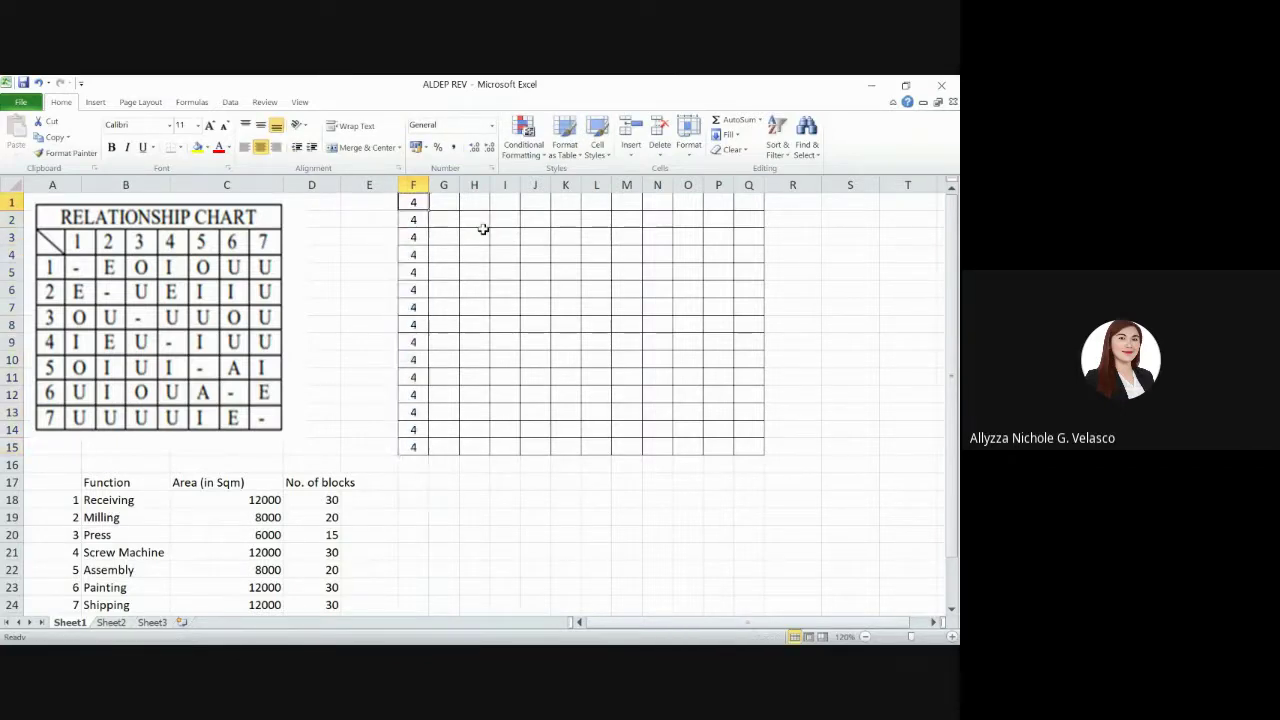
Copy the column of 4s from F1:F15 into G1:G15
key(shift+Down)
key(shift+Down)
key(shift+Down)
key(shift+Down)
key(shift+Down)
key(shift+Down)
key(shift+Down)
key(shift+Down)
key(shift+Down)
key(shift+Down)
key(shift+Down)
key(shift+Down)
key(shift+Down)
key(shift+Down)
key(ctrl+c)
key(Right)
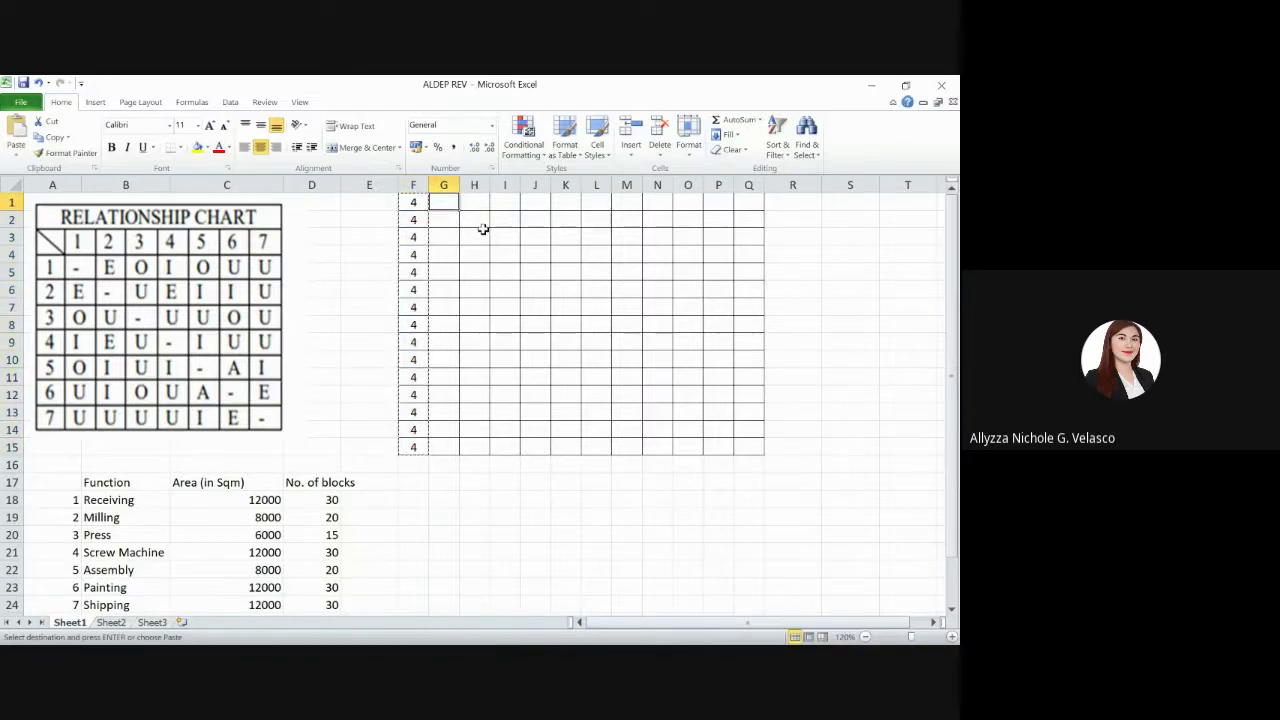
key(ctrl+v)
key(Escape)
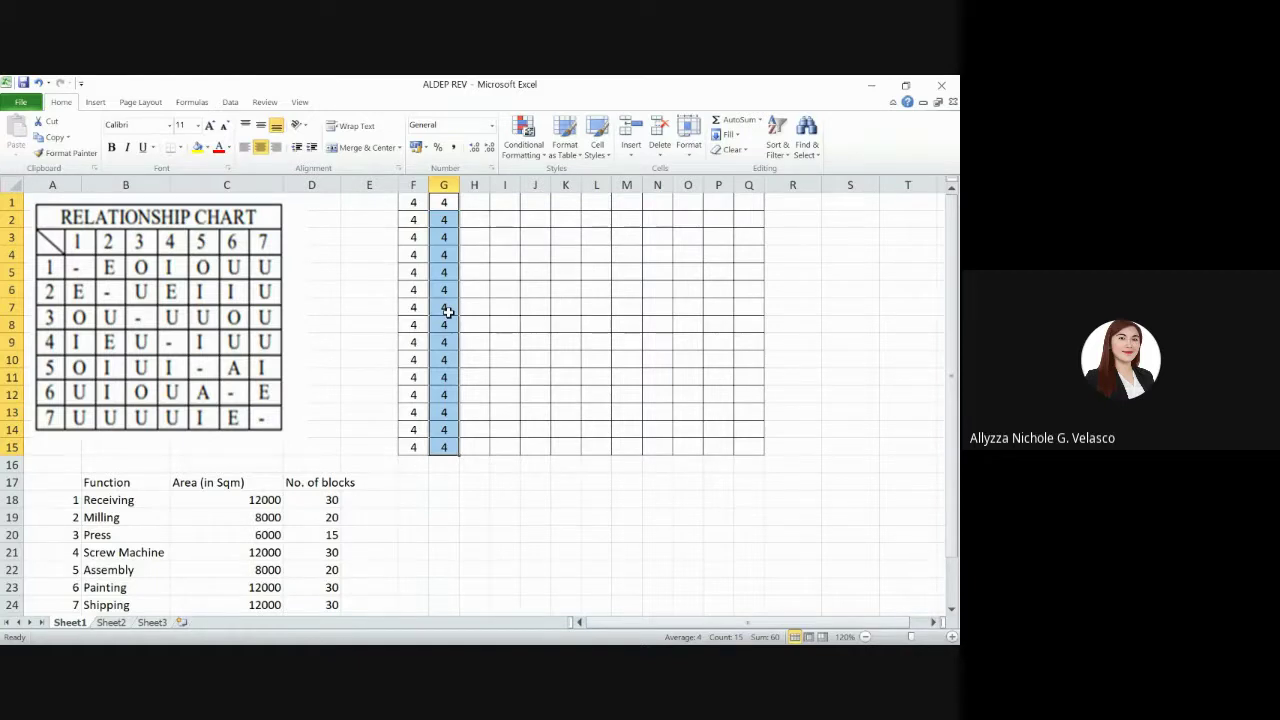
click(486, 256)
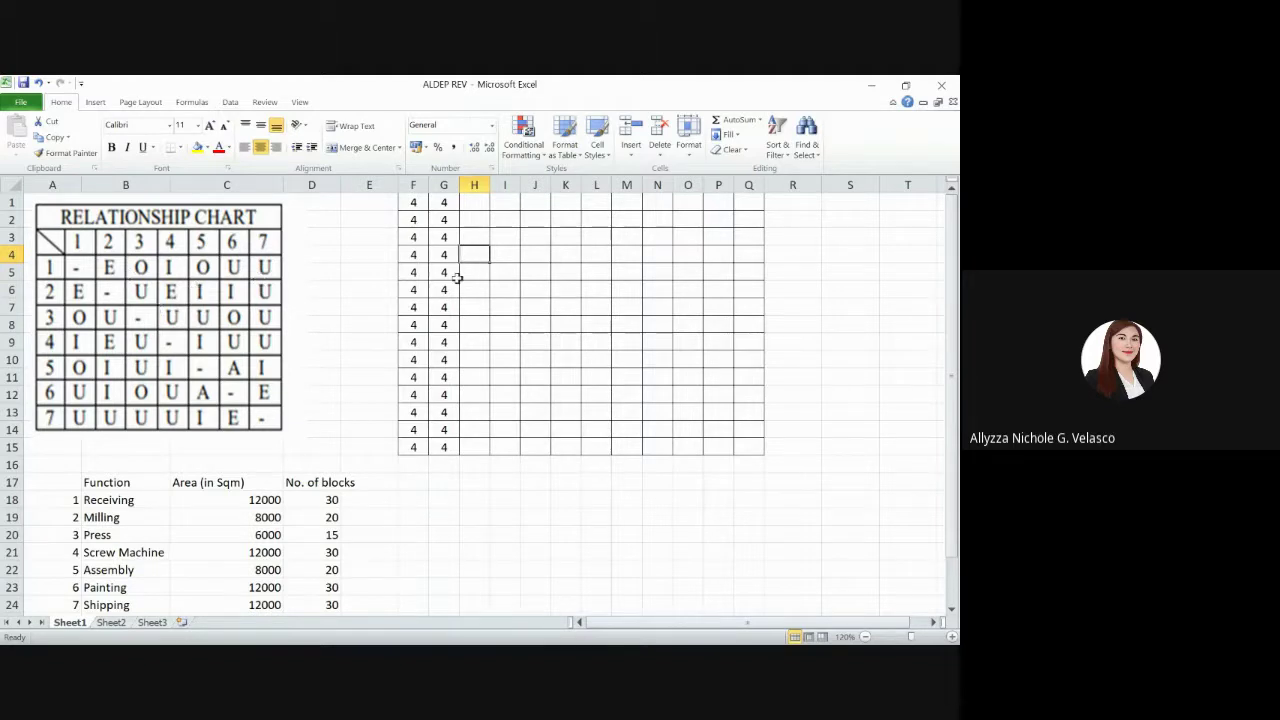
click(480, 447)
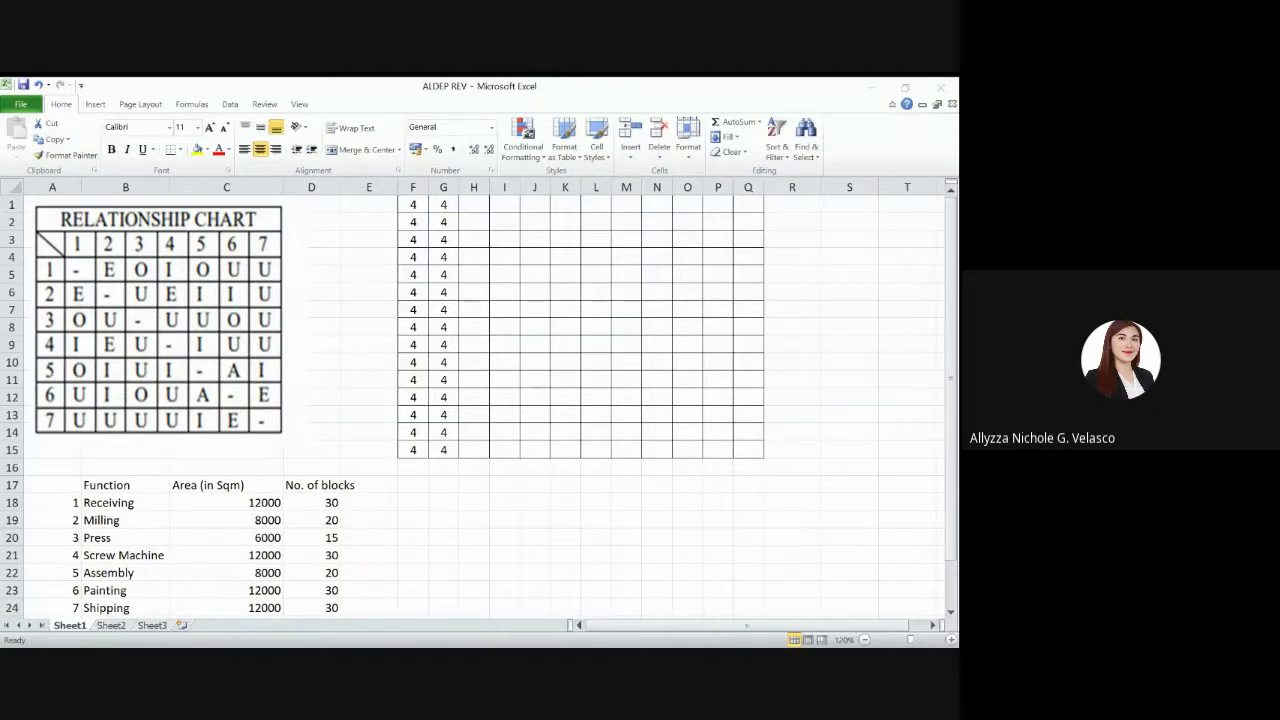
click(792, 432)
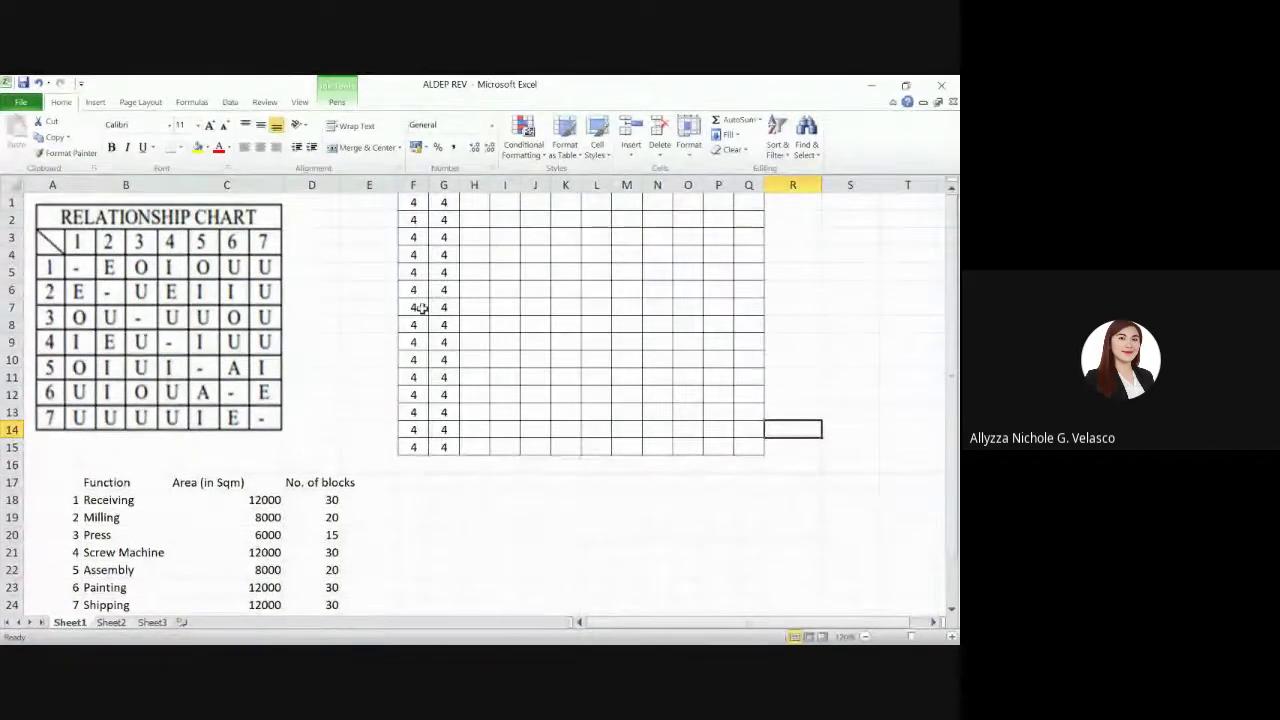
Enter 2 in H15 and copy it to I15 to start placing department 2
click(468, 449)
text(=)
key(Escape)
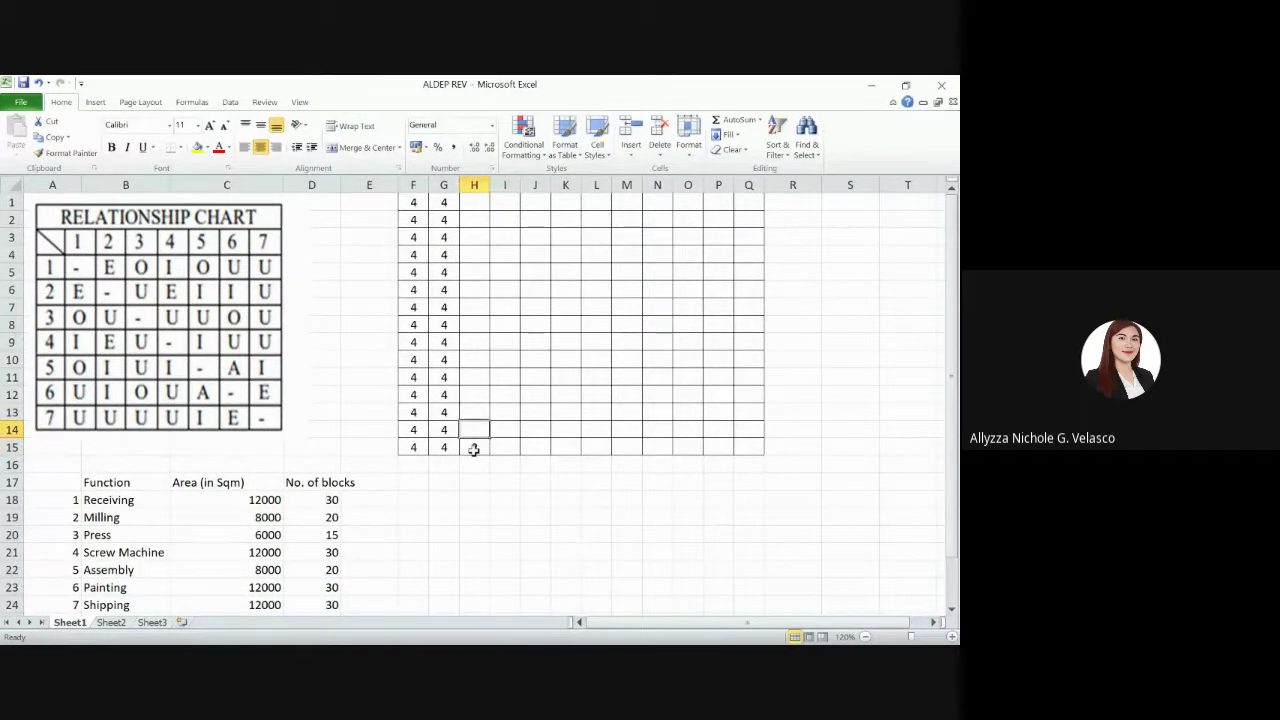
key(ctrl+c)
key(Right)
key(ctrl+v)
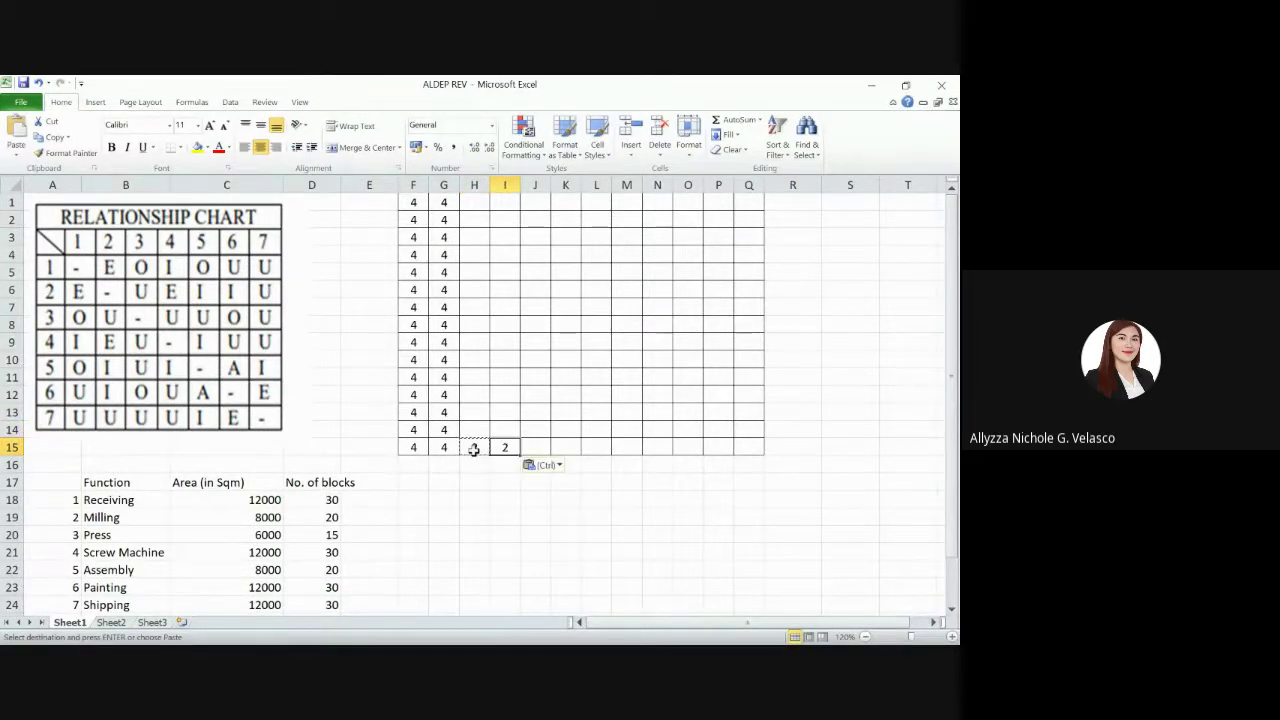
key(Escape)
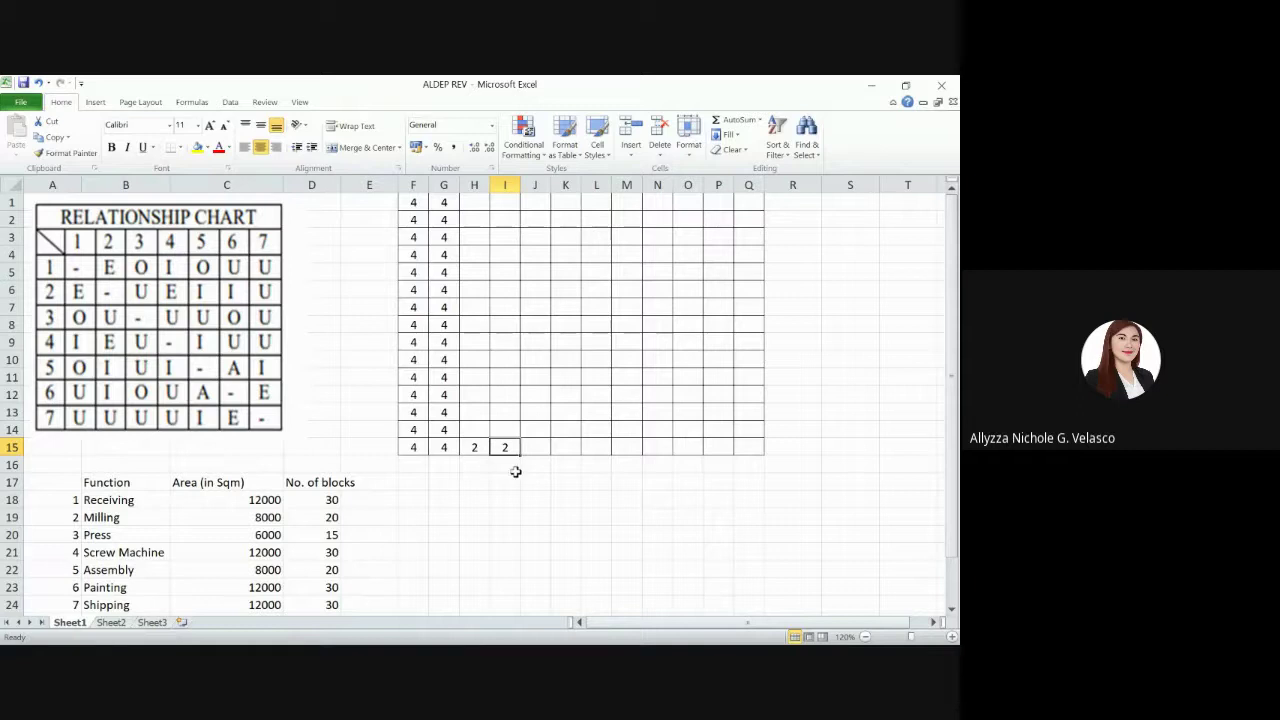
Trace department 4's placement by highlighting F15 up to F1 and the two-column width at F1:G1
click(411, 447)
drag(411, 447, 405, 197)
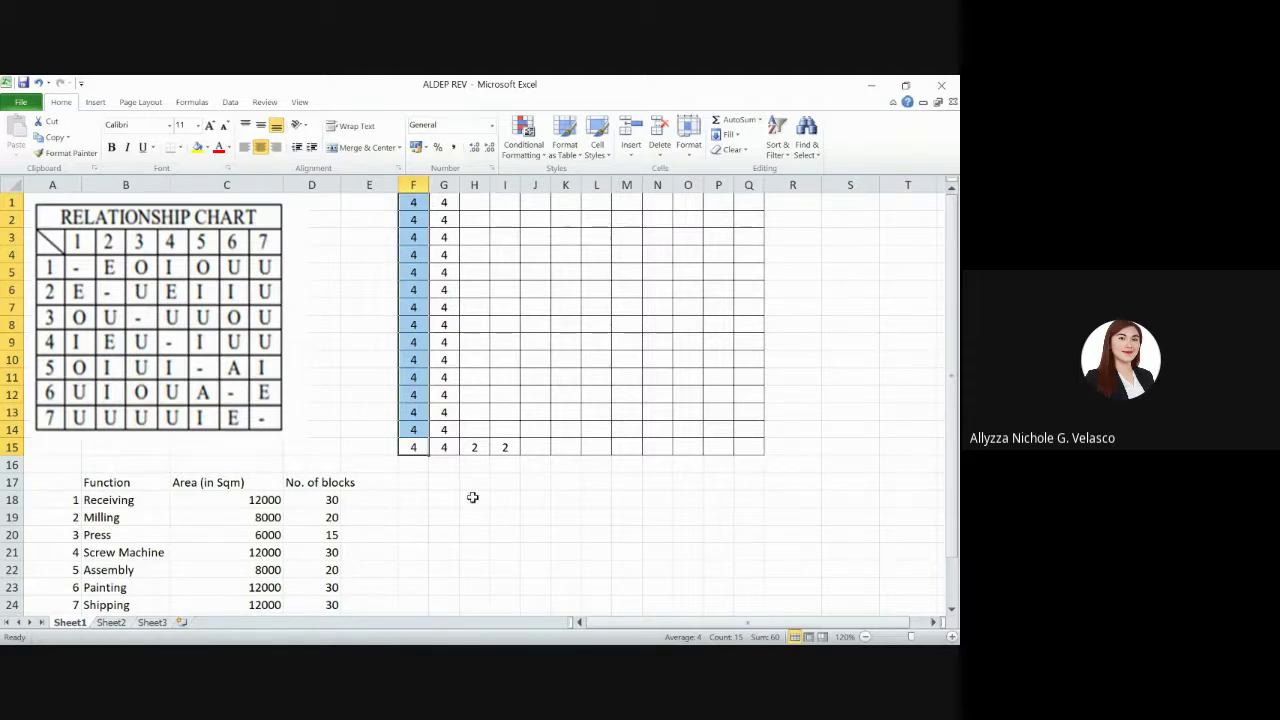
click(469, 447)
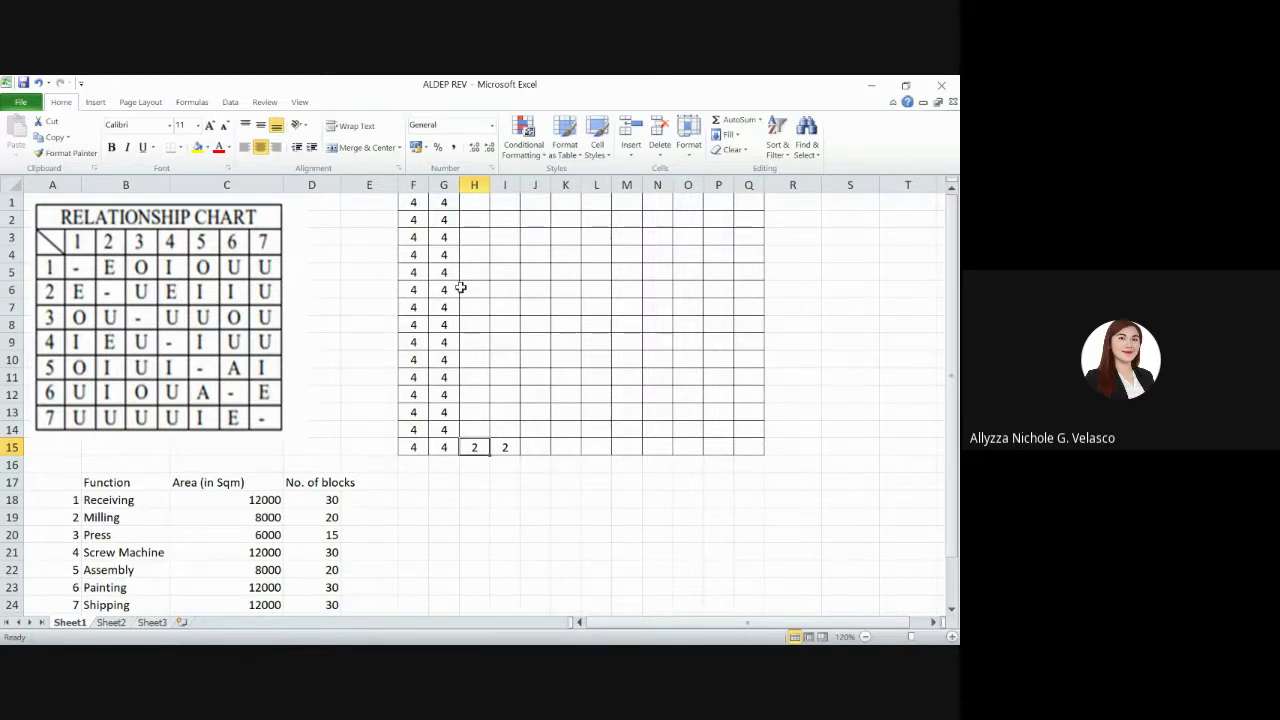
click(402, 202)
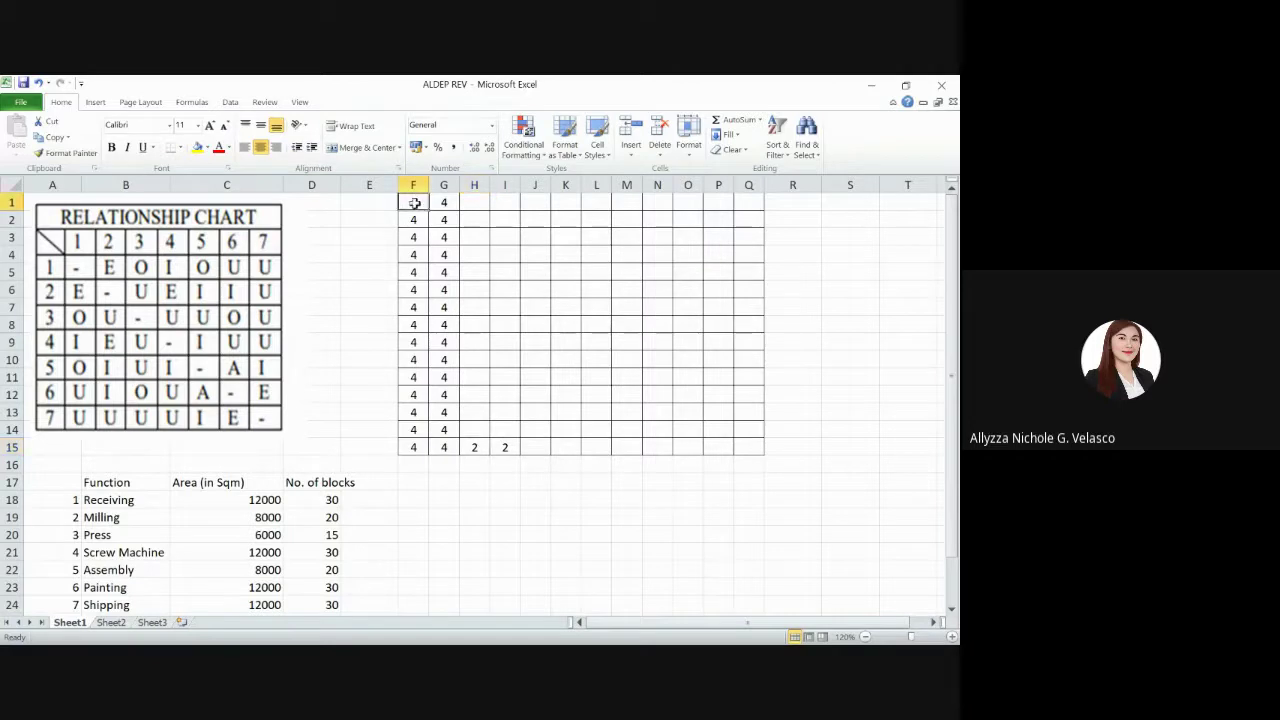
drag(403, 203, 432, 205)
Copy the pair of 2s in H15:I15 upward into rows 14 through 9
click(467, 447)
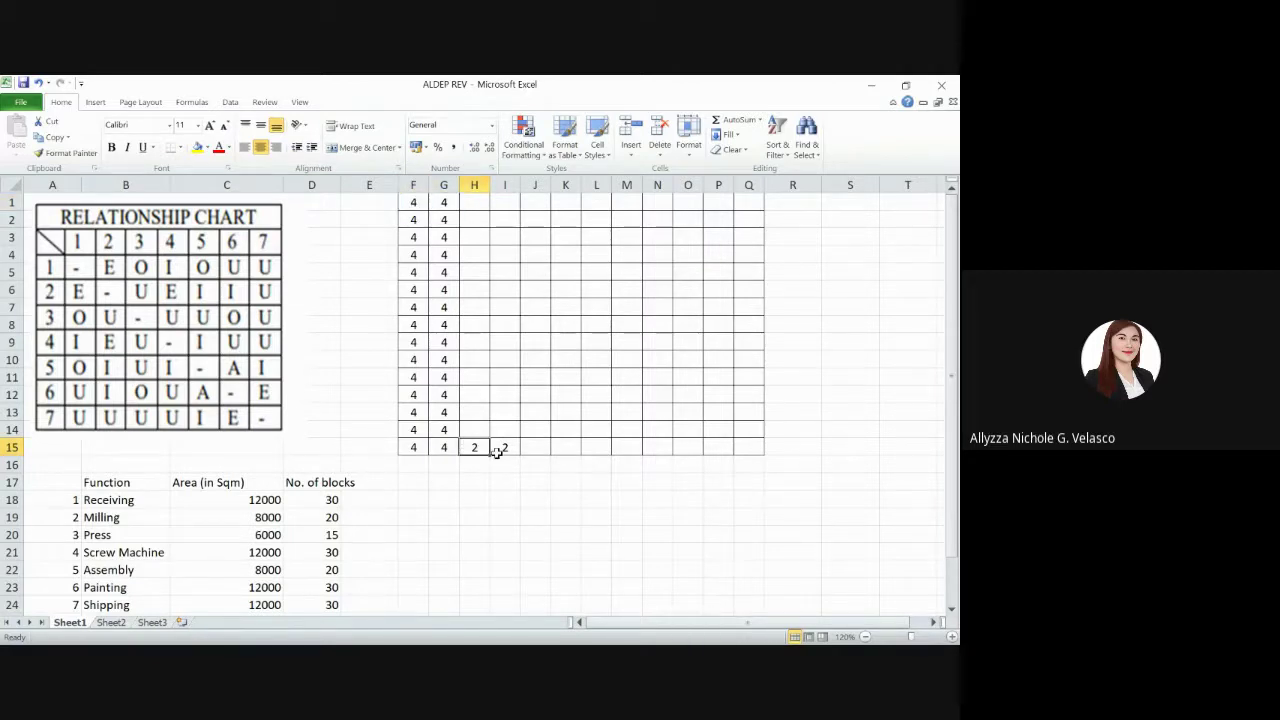
shift+click(510, 440)
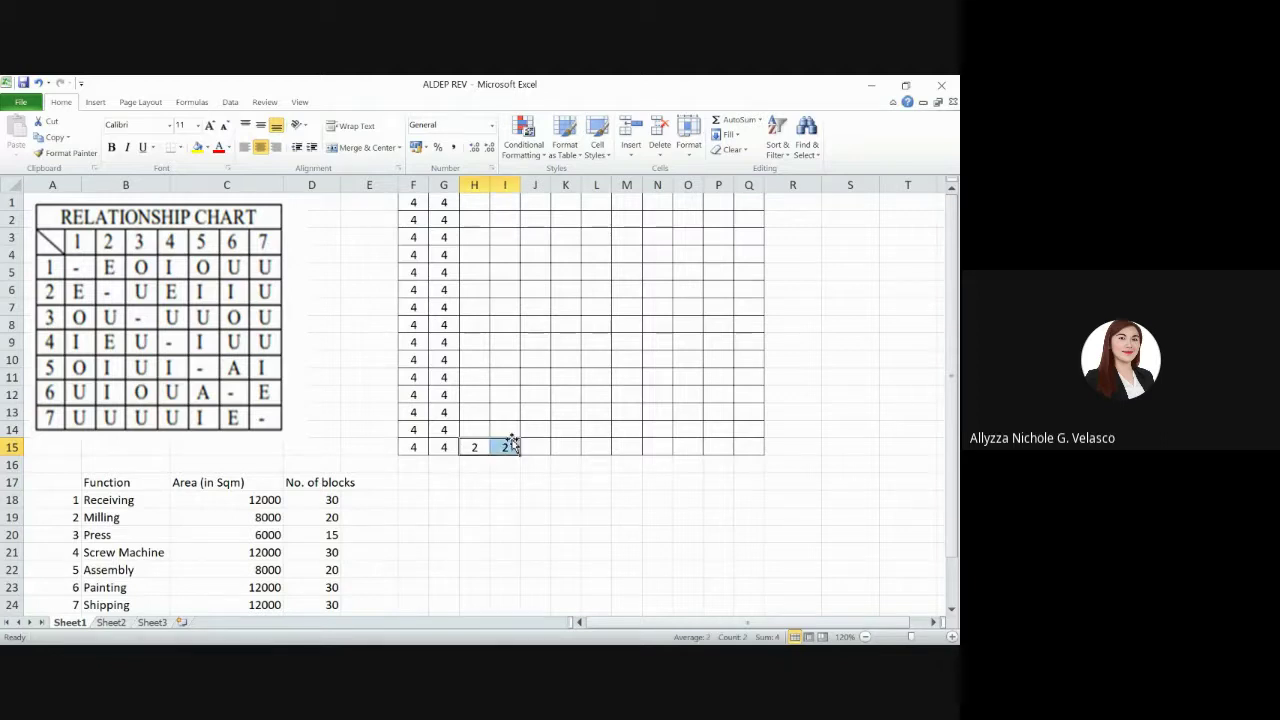
key(ctrl+c)
key(Up)
key(ctrl+v)
key(Up)
key(ctrl+v)
key(Up)
key(ctrl+v)
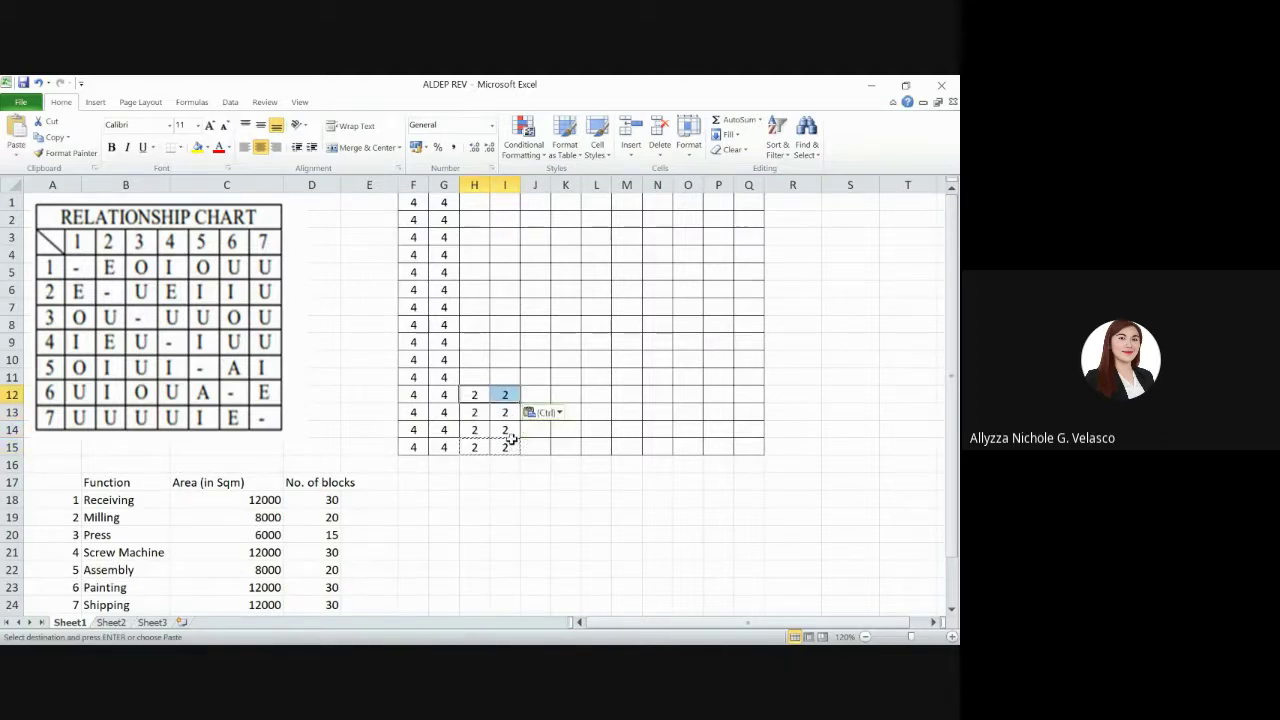
key(Up)
key(ctrl+v)
key(Up)
key(ctrl+v)
key(Up)
key(ctrl+v)
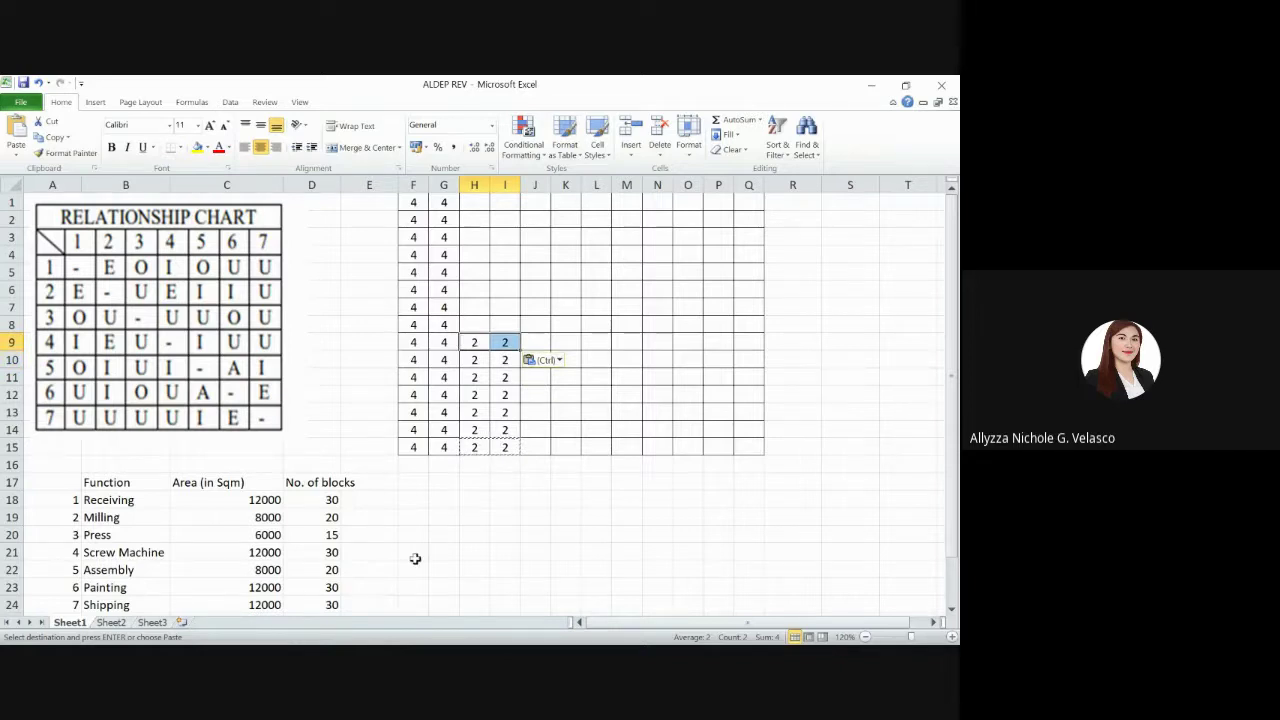
Check the count of 2s placed in column H, and extend them by entering 2 in H8, H7 and H6
click(477, 448)
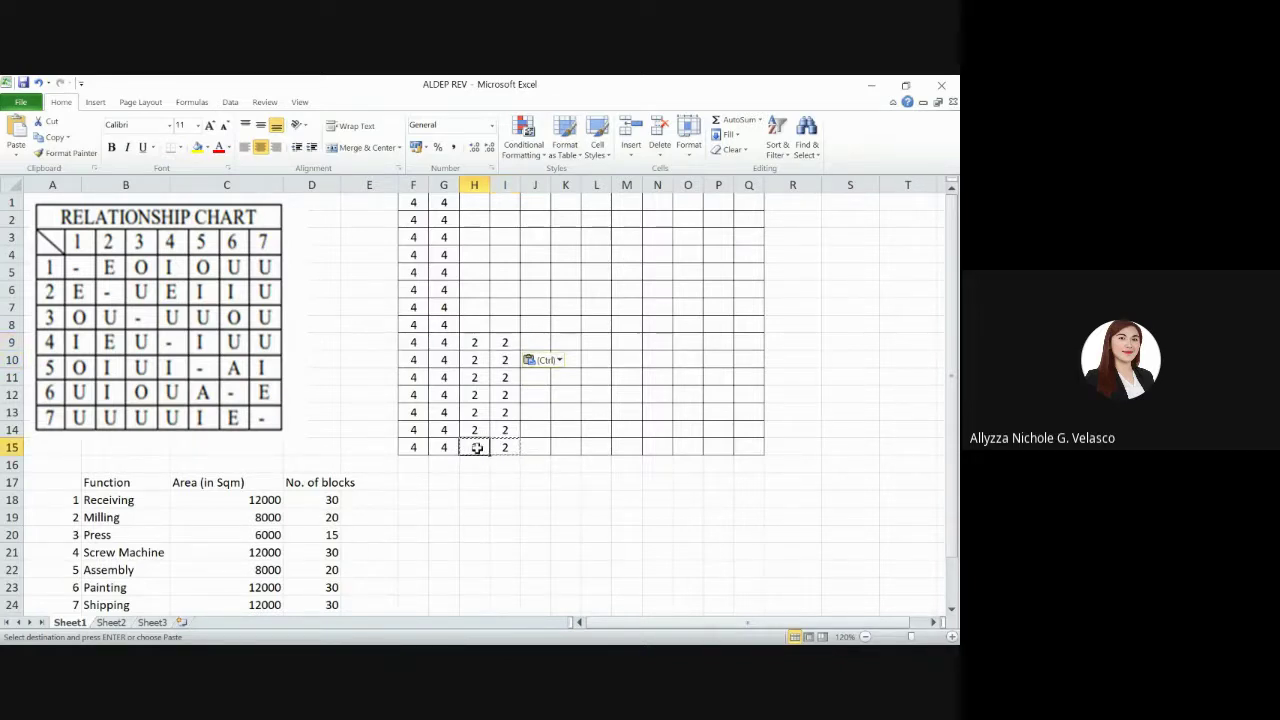
drag(474, 340, 469, 449)
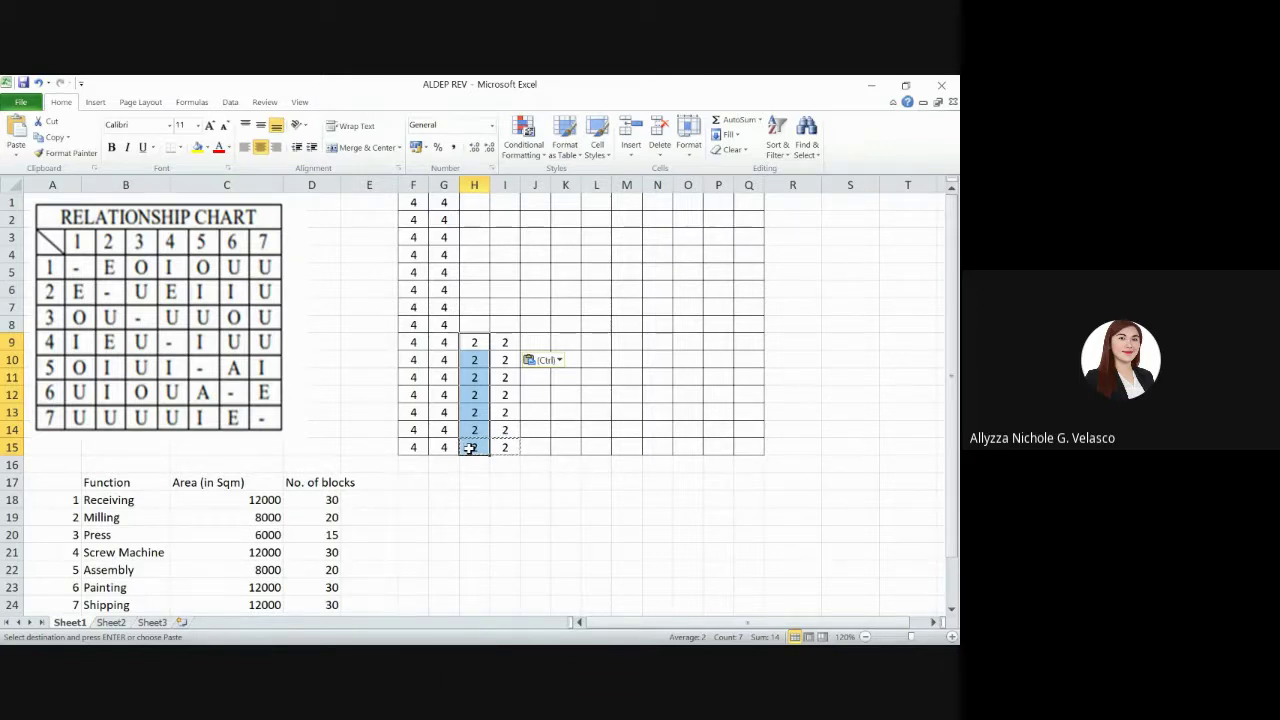
key(Up)
text(2)
key(Up)
text(2)
key(Up)
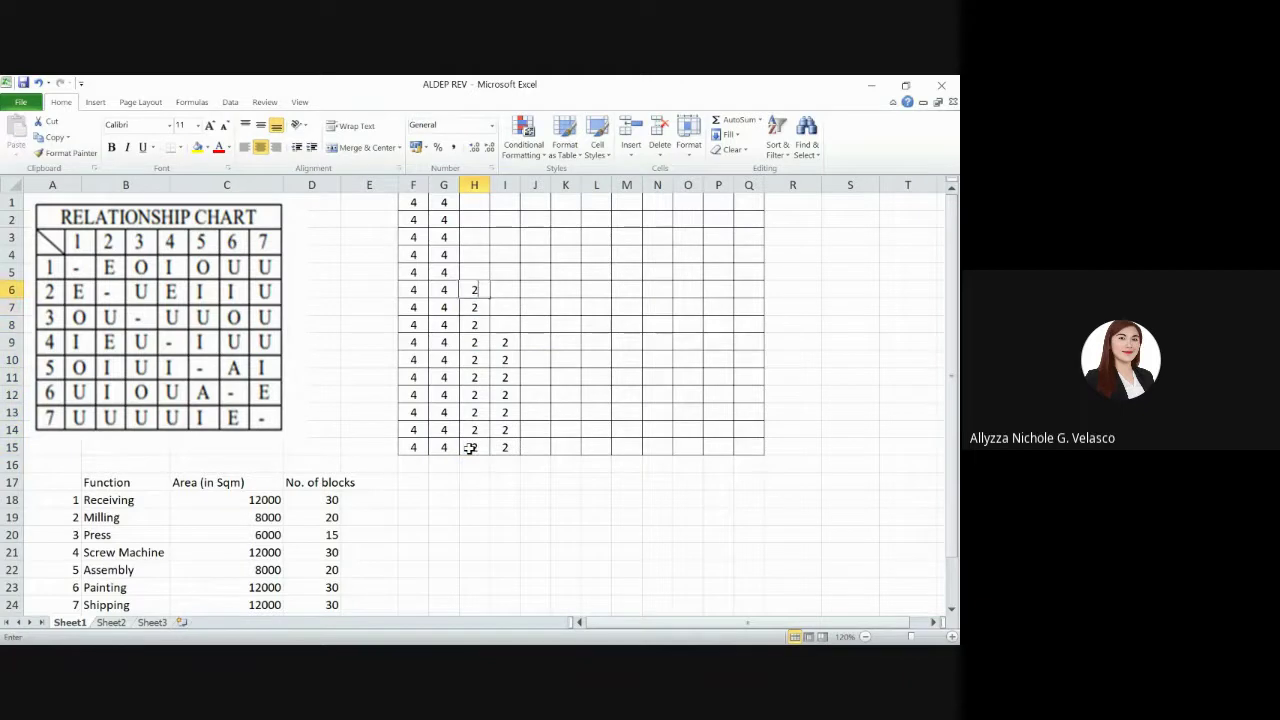
text(2)
key(Up)
key(Down)
key(shift+Down)
key(shift+Down)
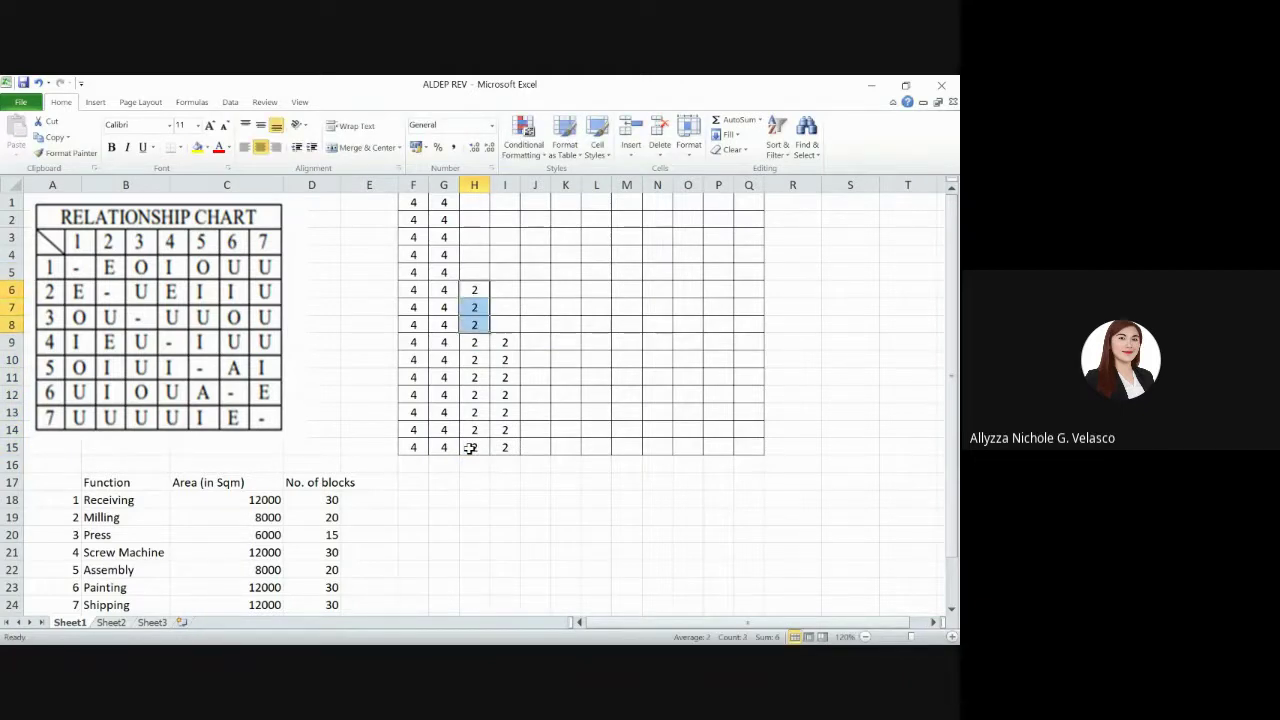
Copy the 2s from H6:H8 into I6:I8 and select the whole department 2 block to check its count
key(ctrl+c)
key(Right)
key(ctrl+v)
key(Left)
key(ctrl+shift+Down)
key(shift+Right)
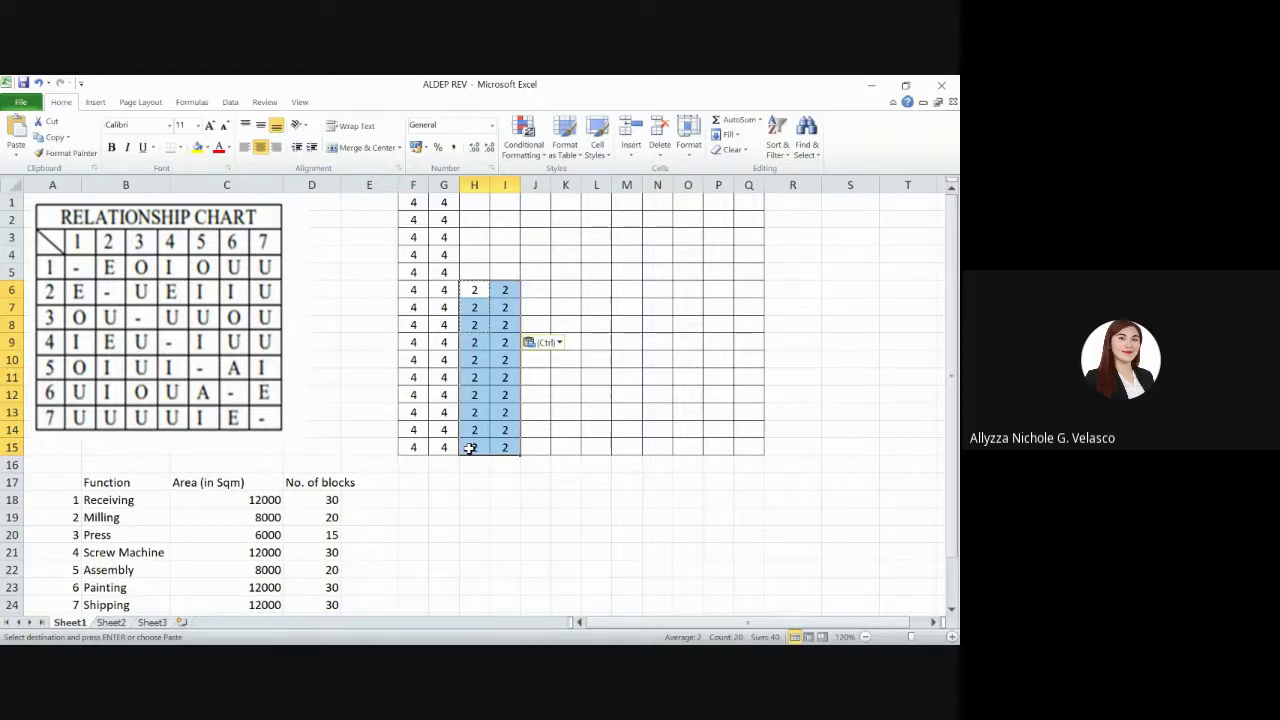
key(Escape)
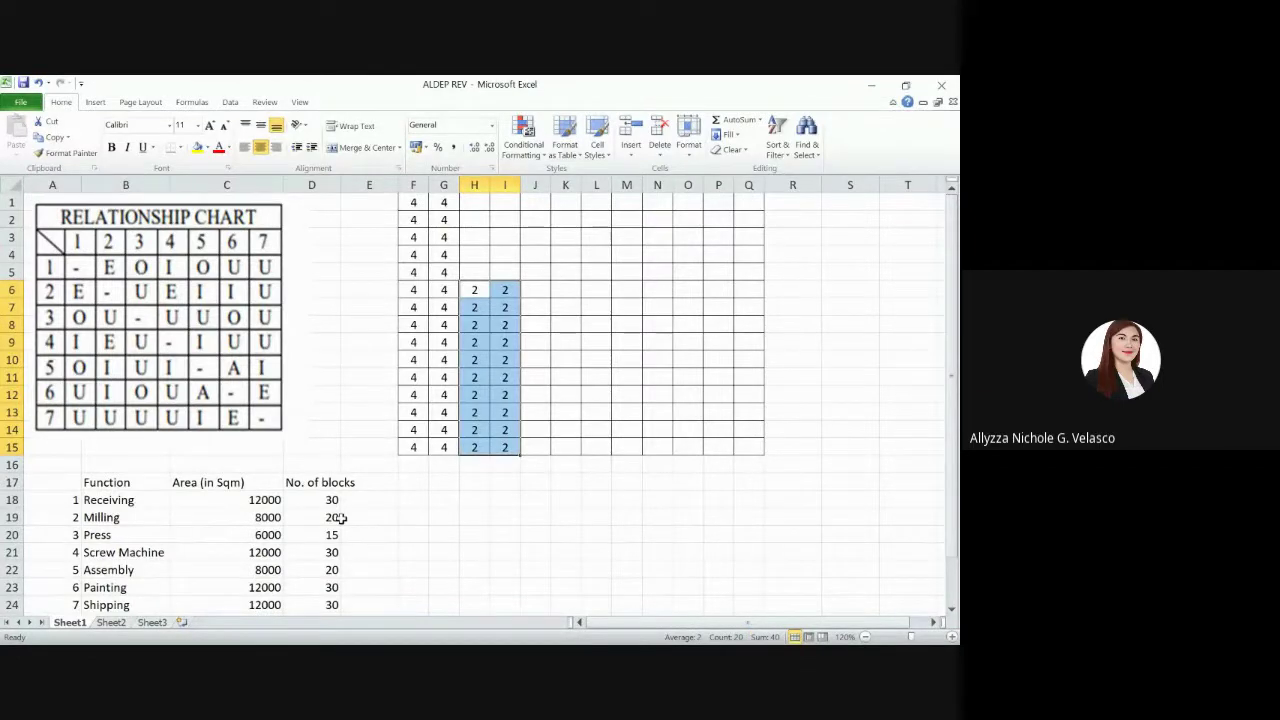
click(541, 373)
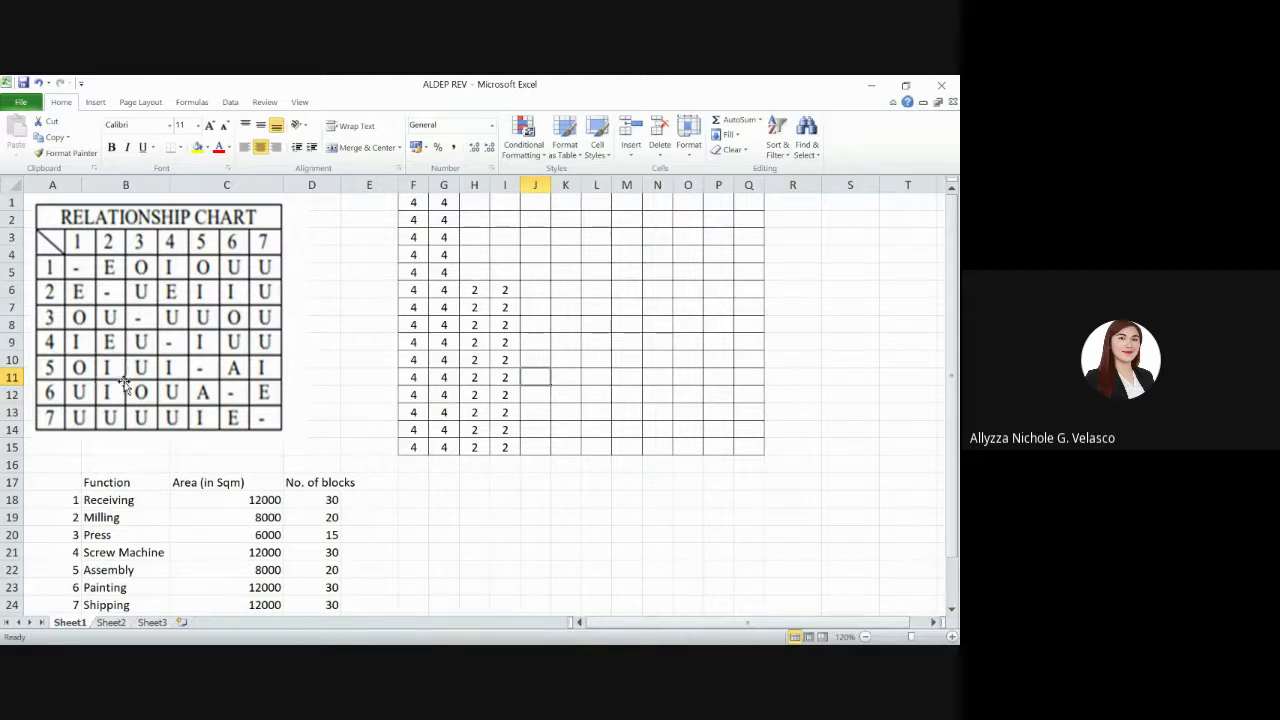
click(443, 236)
click(476, 237)
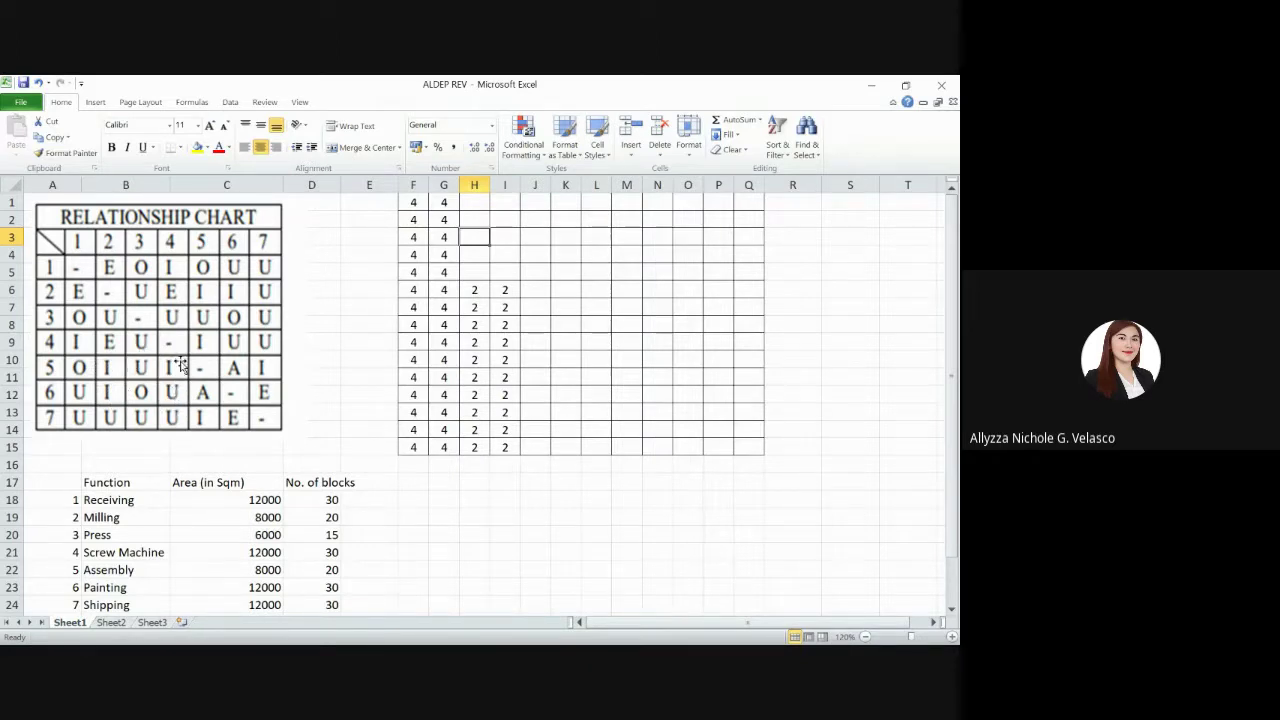
Enter 5 in H1 and copy it to I1 to start placing department 5
click(474, 209)
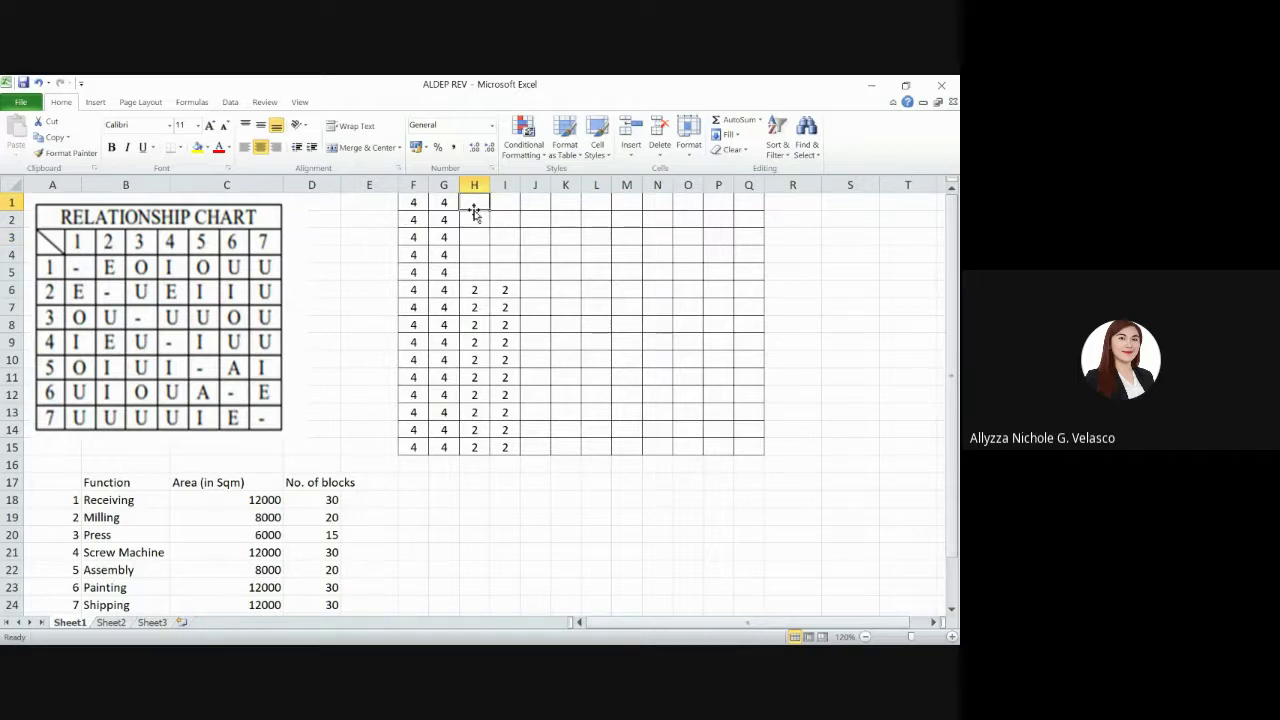
text(5)
key(Return)
click(474, 209)
key(ctrl+c)
key(Right)
key(ctrl+v)
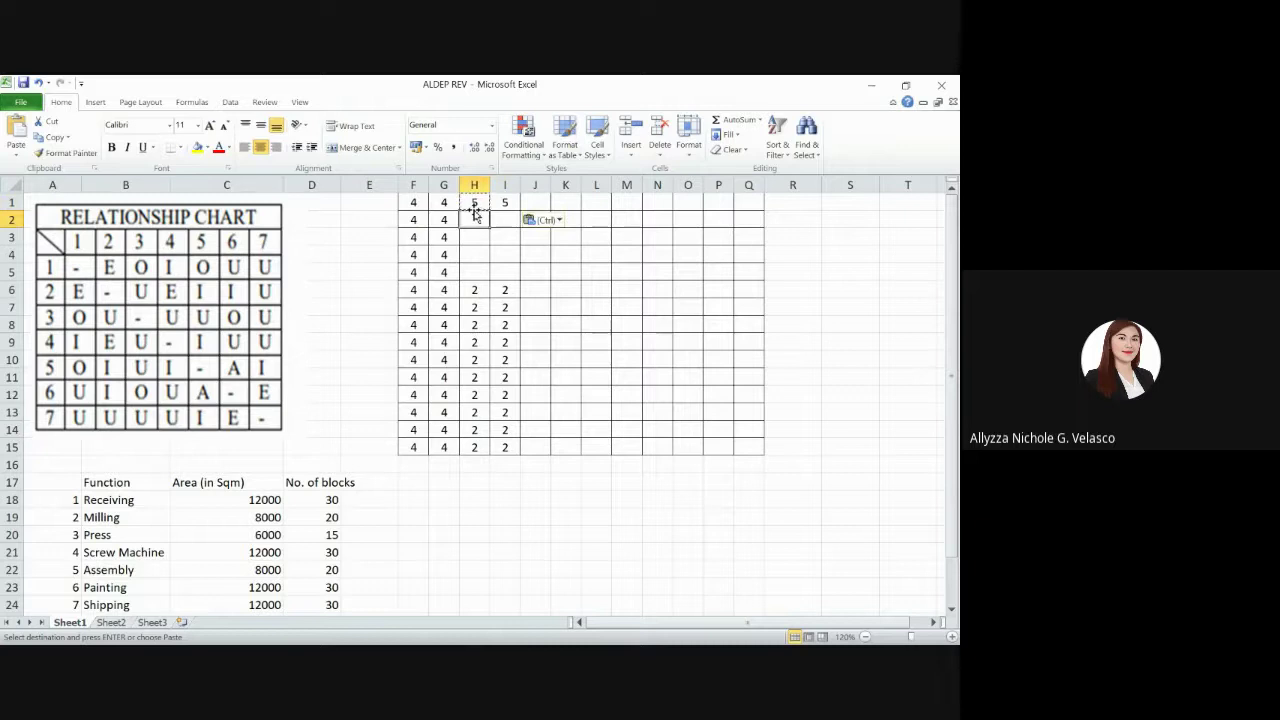
Copy the pair of 5s in H1:I1 into rows 2 through 5 of columns H and I
click(474, 209)
key(shift+Right)
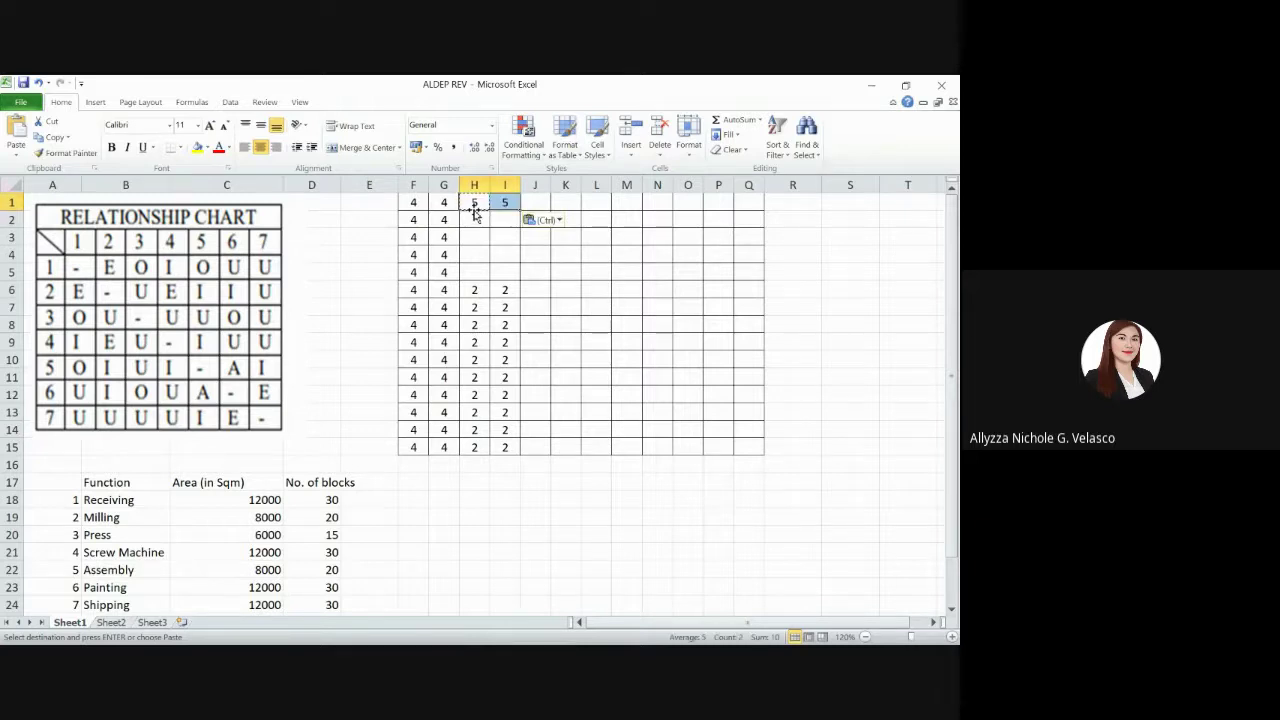
key(ctrl+c)
key(Down)
key(ctrl+v)
key(Down)
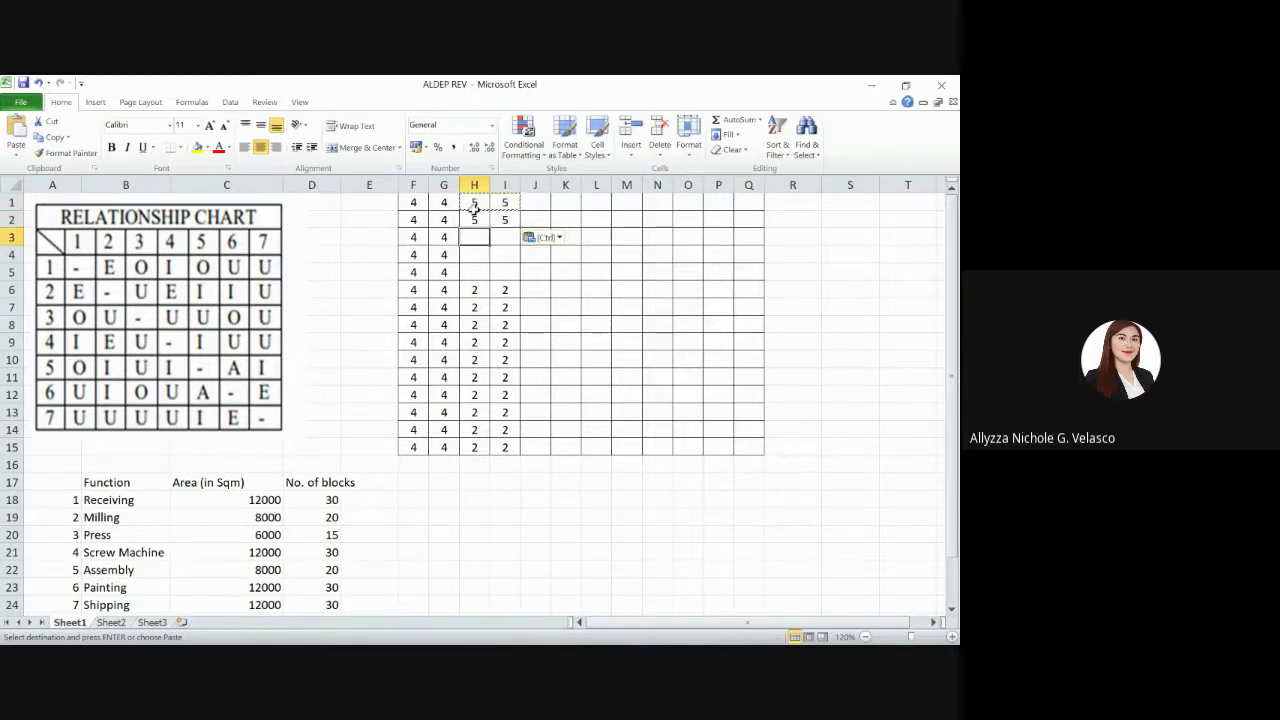
key(ctrl+v)
key(Down)
key(ctrl+v)
key(Down)
key(ctrl+v)
key(Down)
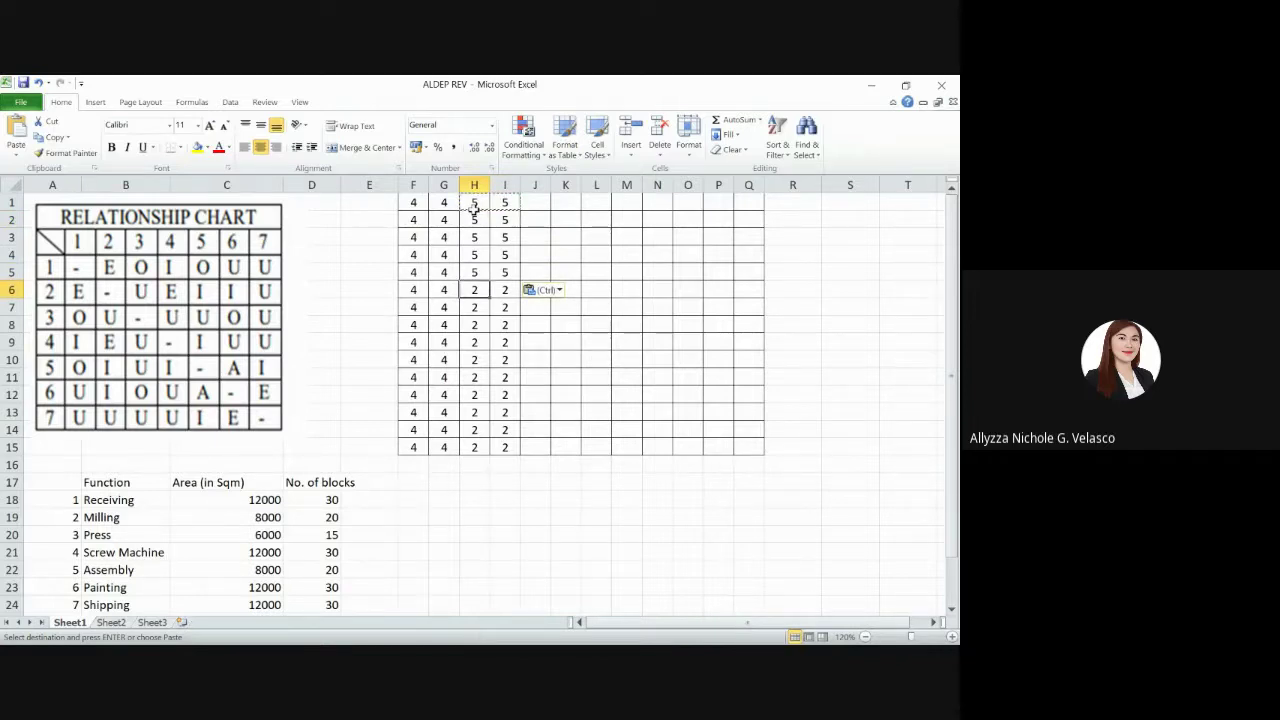
key(Escape)
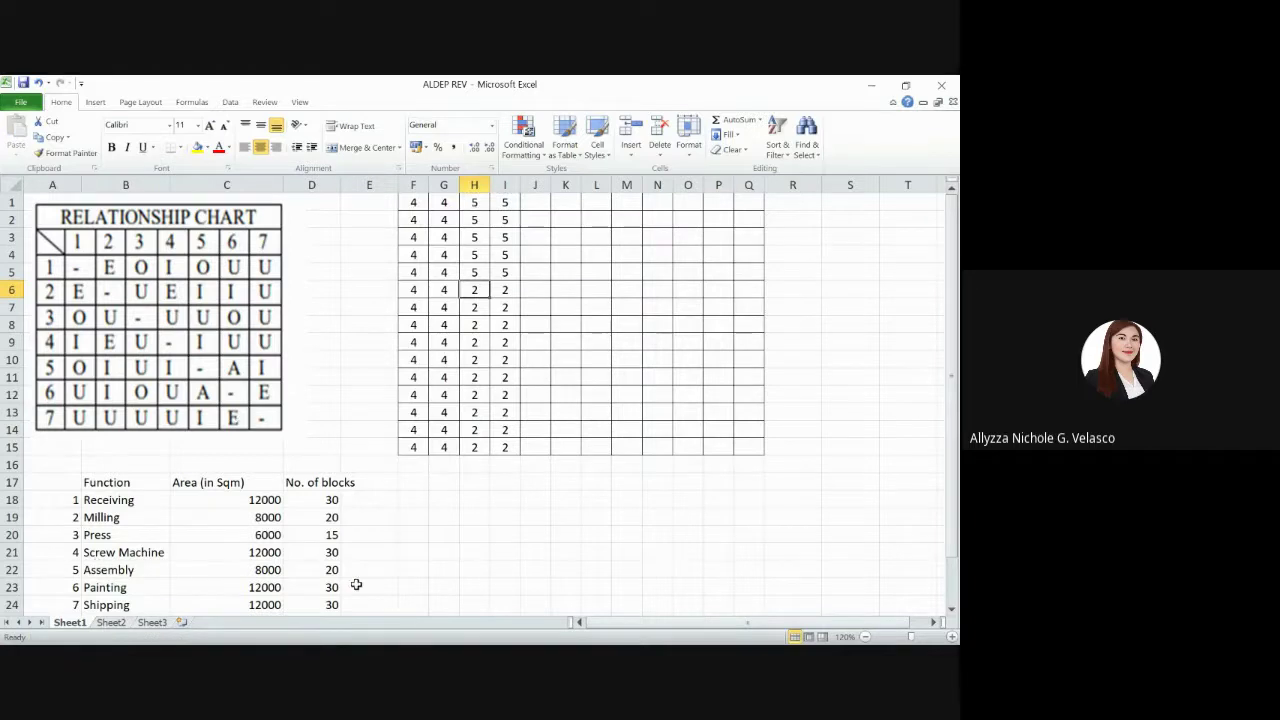
Copy the block of 5s from H1:I5 into J1:K5 to continue department 5 in the next strip
click(477, 221)
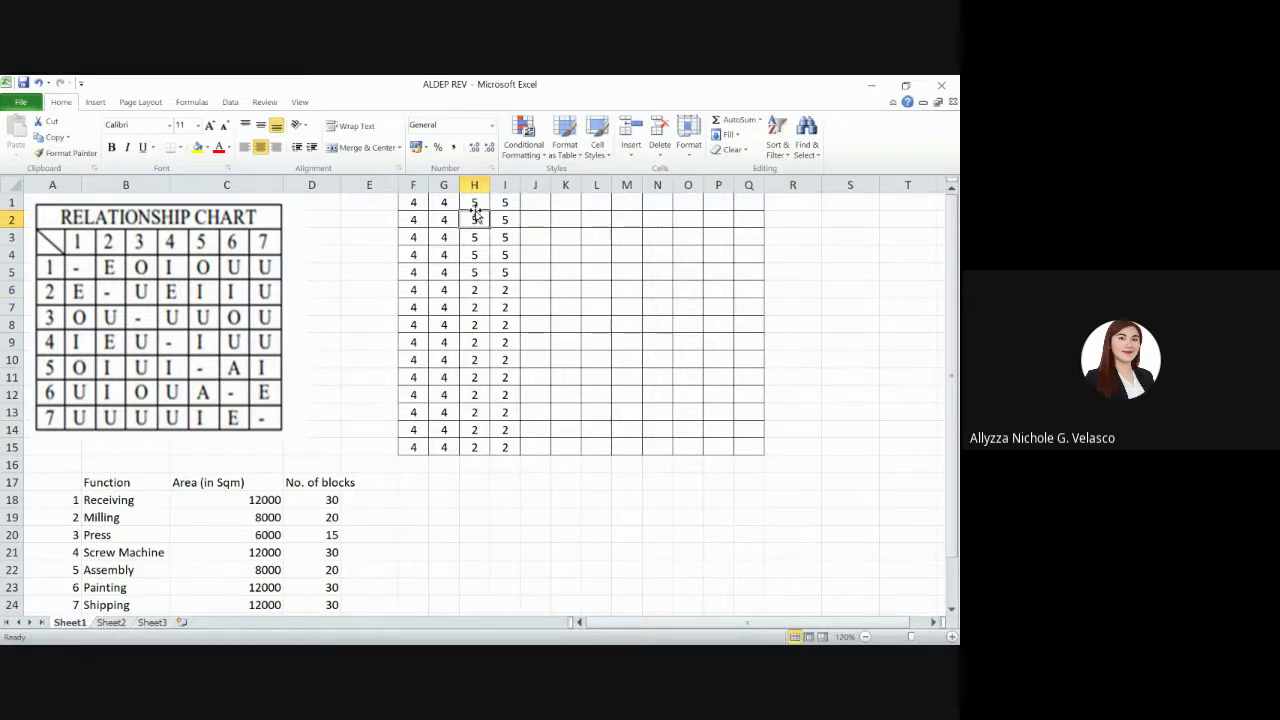
click(475, 207)
key(shift+Right)
key(shift+Down)
key(shift+Down)
key(shift+Down)
key(shift+Down)
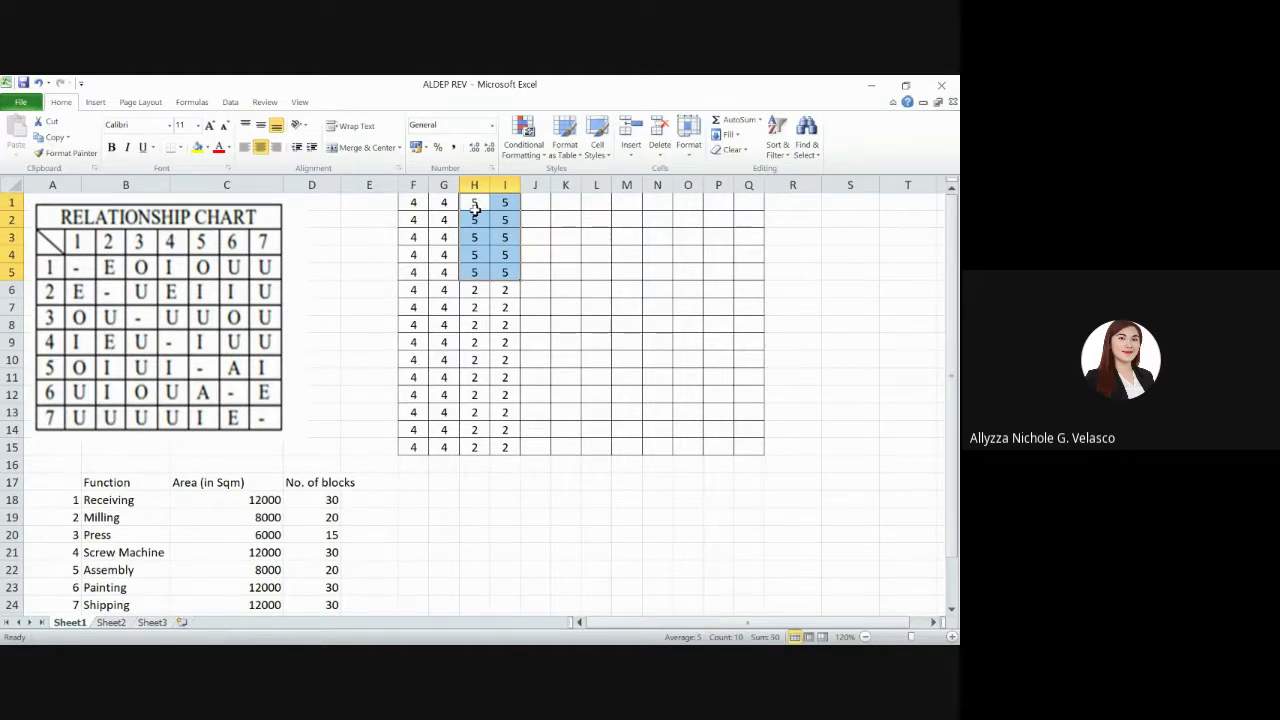
key(ctrl+c)
key(Right)
key(Right)
key(ctrl+v)
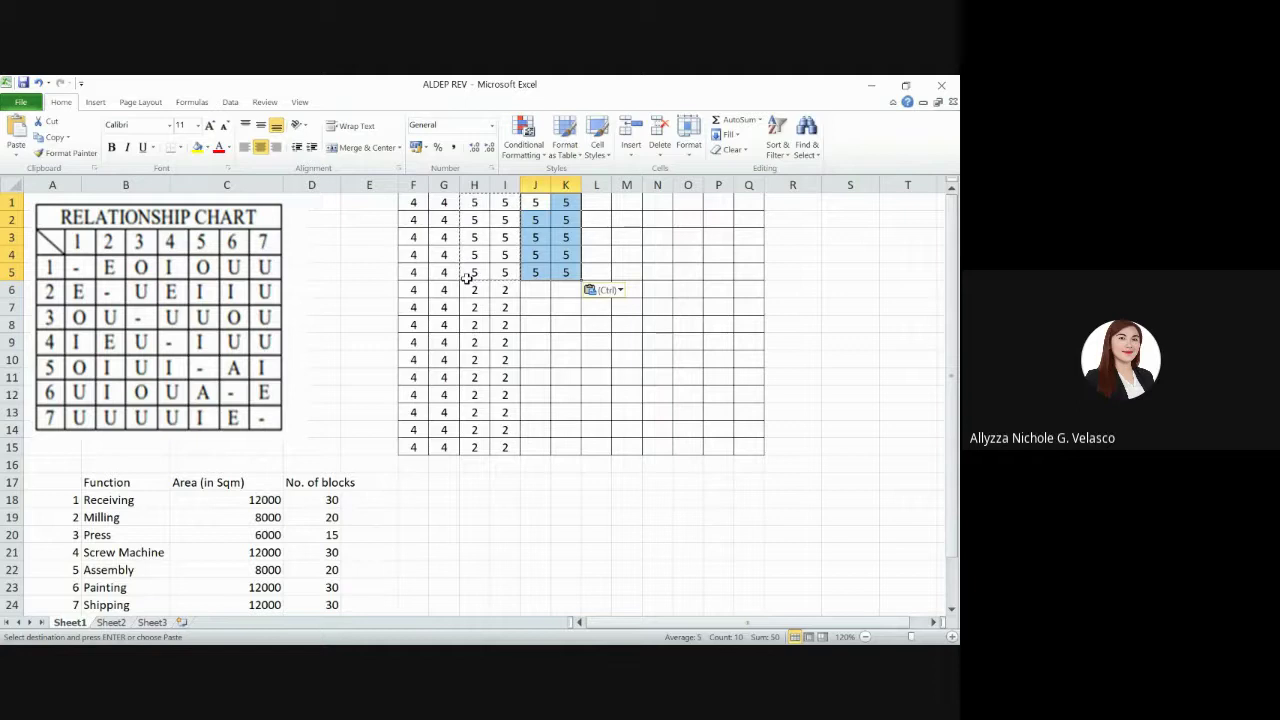
key(Escape)
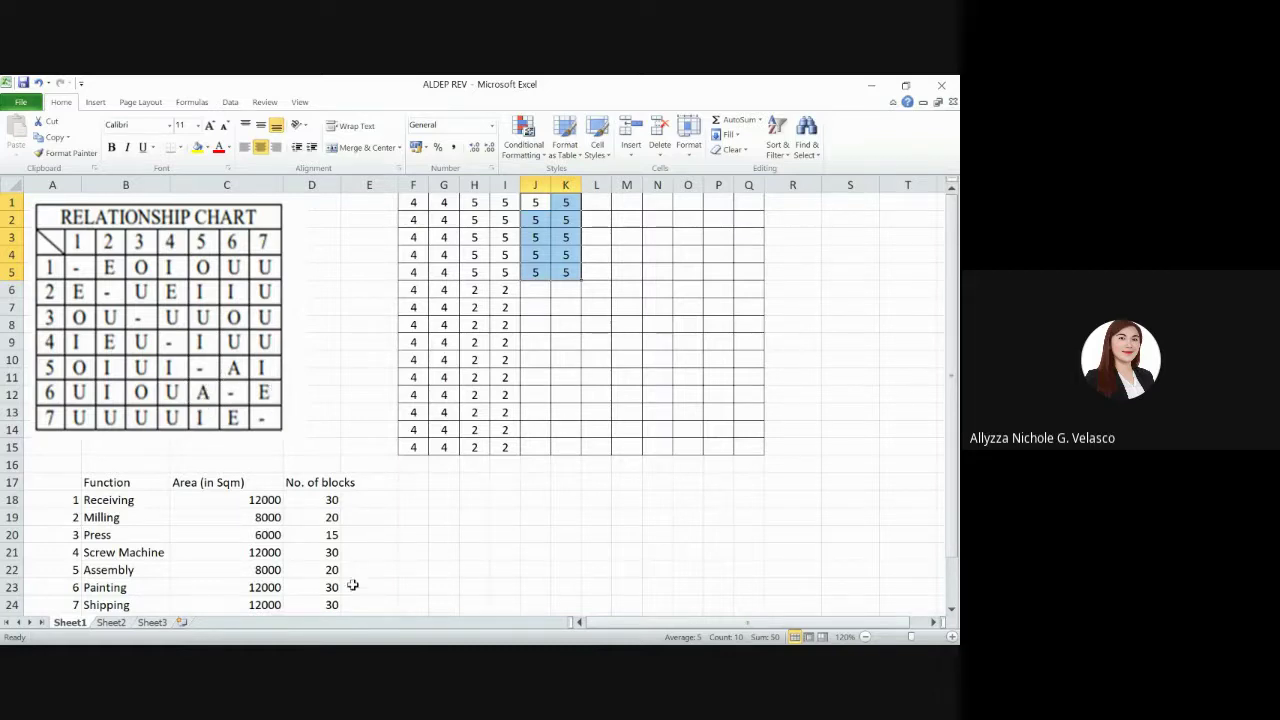
Enter 6 in J6 and copy it to K6 to start placing department 6
click(547, 289)
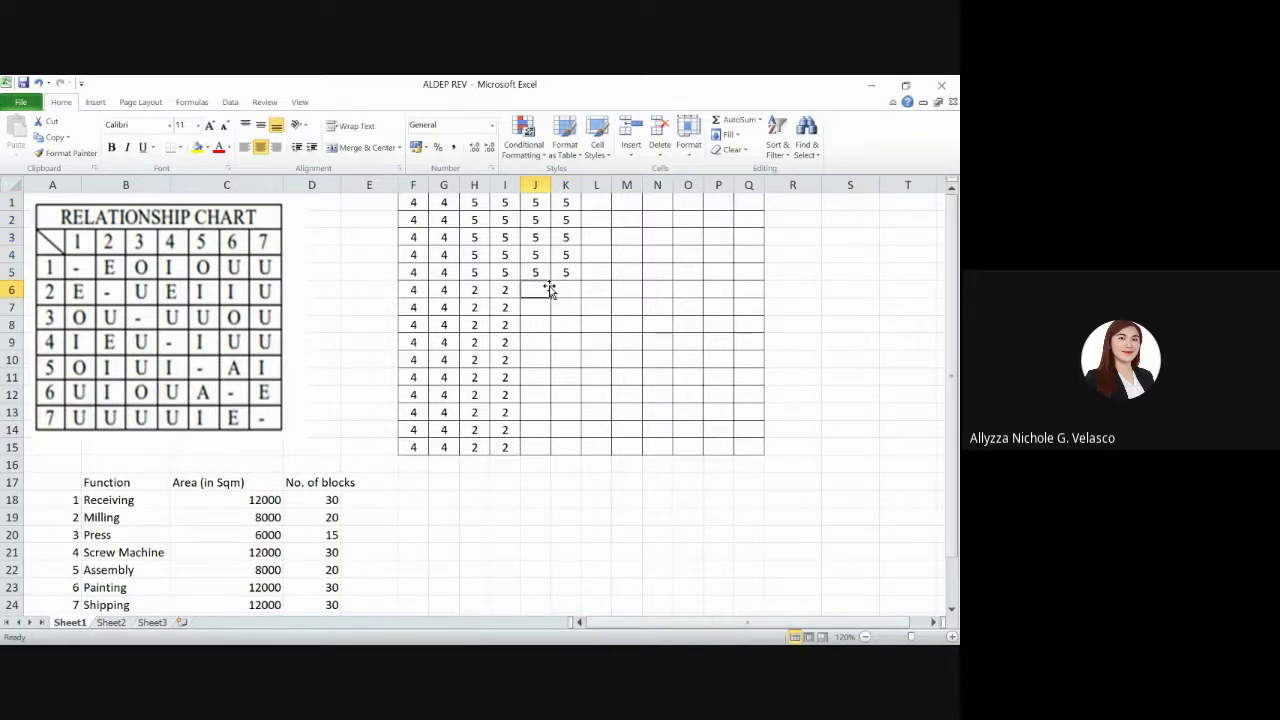
text(6)
key(Return)
key(ctrl+c)
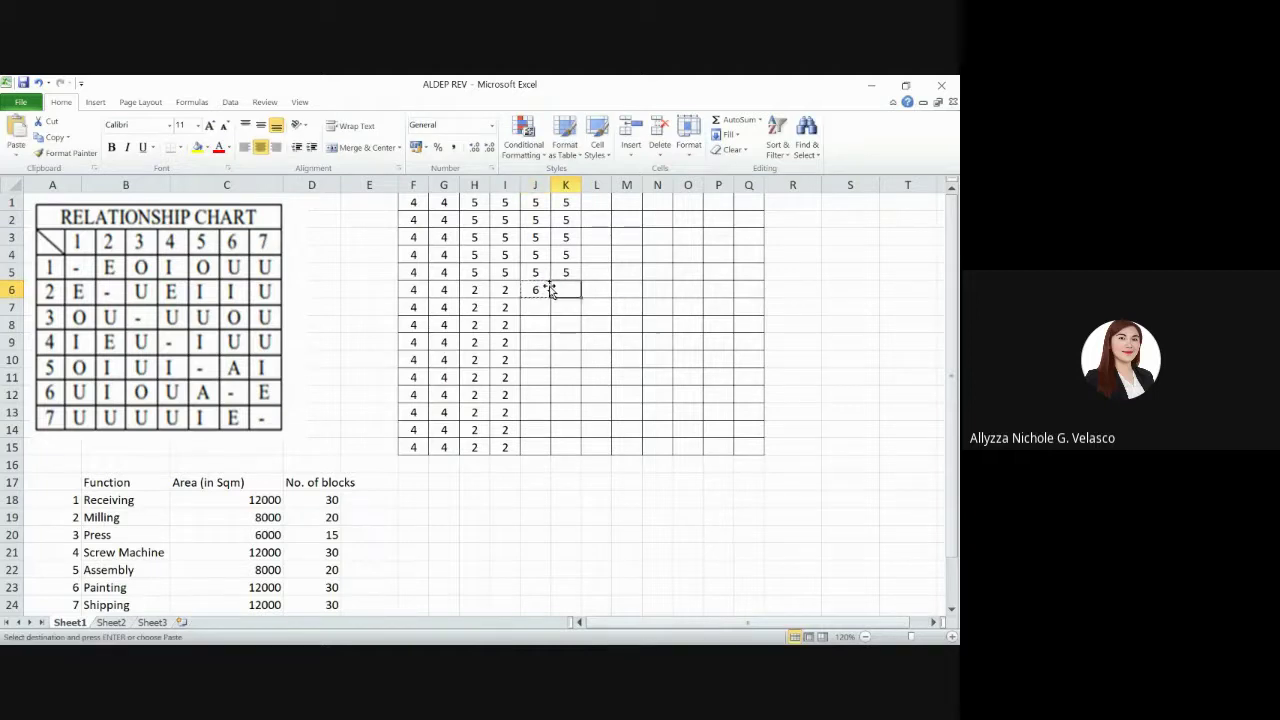
key(shift+Right)
key(ctrl+v)
Fill J7:K15 with the pair of 6s copied from J6:K6
key(Down)
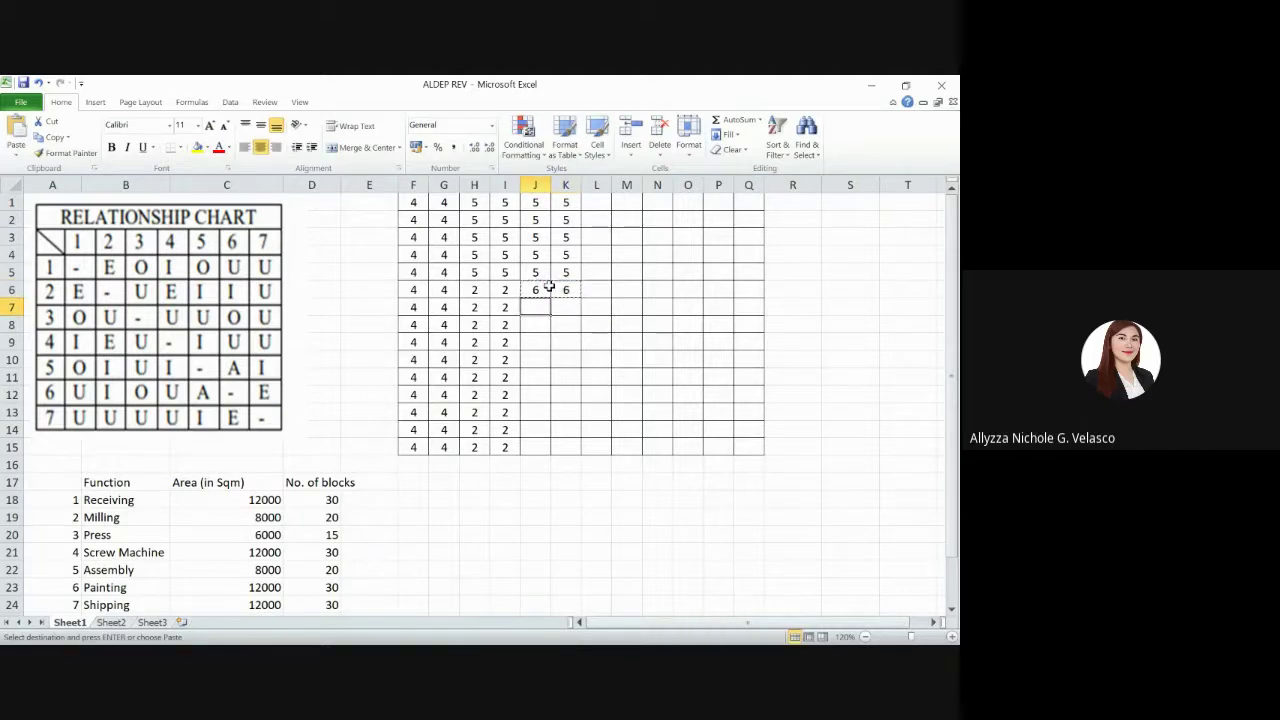
key(shift+Down)
key(shift+Down)
key(shift+Down)
key(shift+Down)
key(shift+Down)
key(shift+Down)
key(shift+Down)
key(shift+Down)
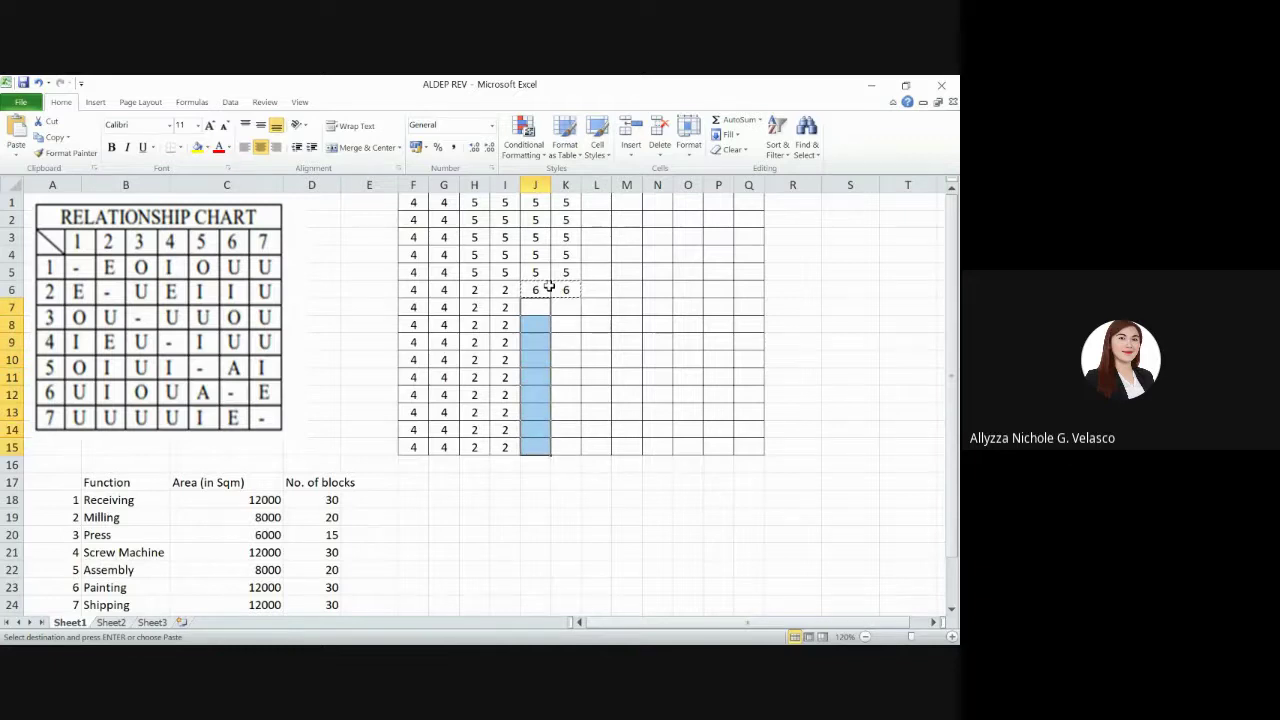
key(shift+Right)
key(Return)
Select the department 6 cells J6:K15 to check their count
click(549, 287)
key(shift+Right)
key(shift+Down)
key(shift+Down)
key(shift+Down)
key(shift+Down)
key(shift+Down)
key(shift+Down)
key(shift+Down)
key(shift+Down)
key(shift+Down)
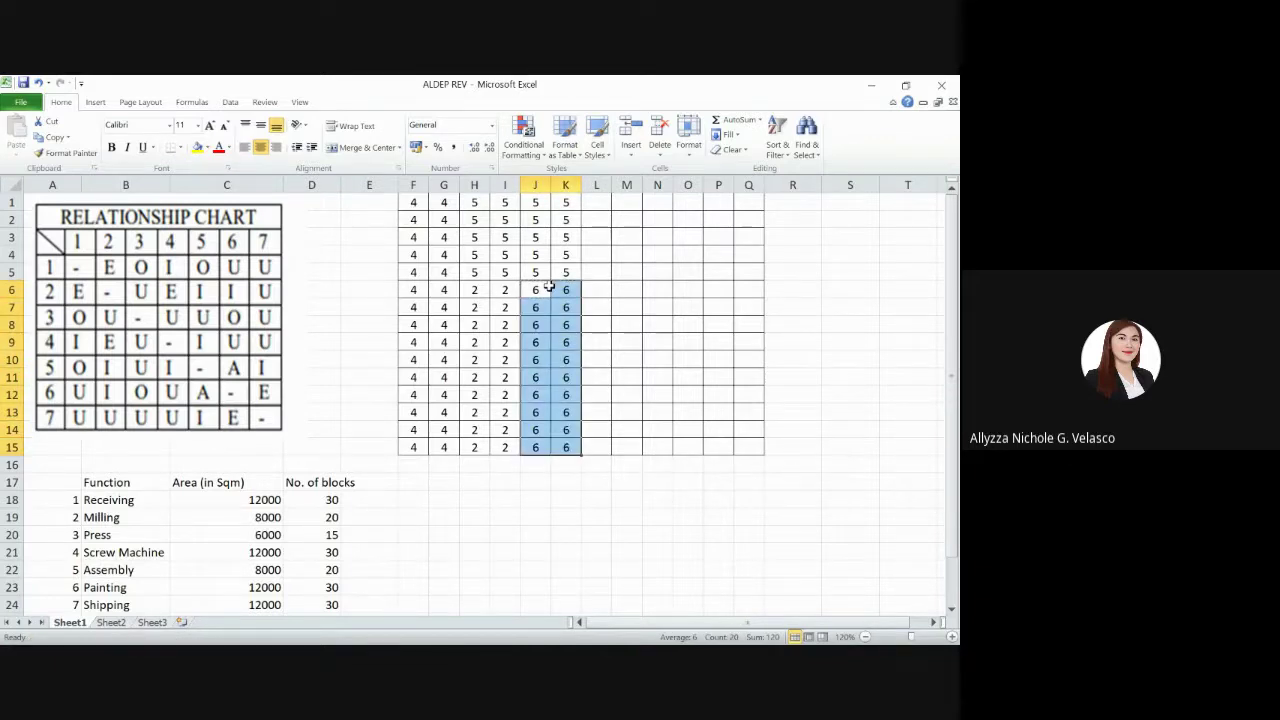
Copy the 6s from J6:K10 into L11:M15 to complete department 6 in the next strip
click(549, 287)
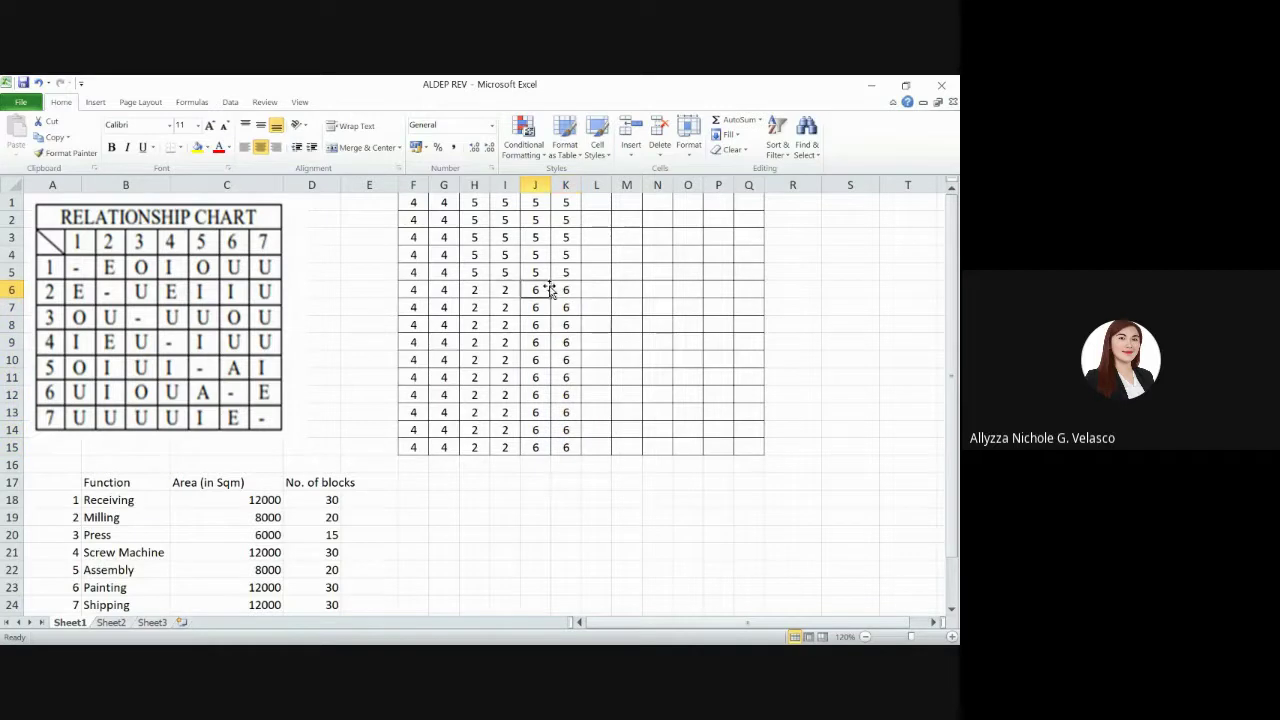
key(shift+Right)
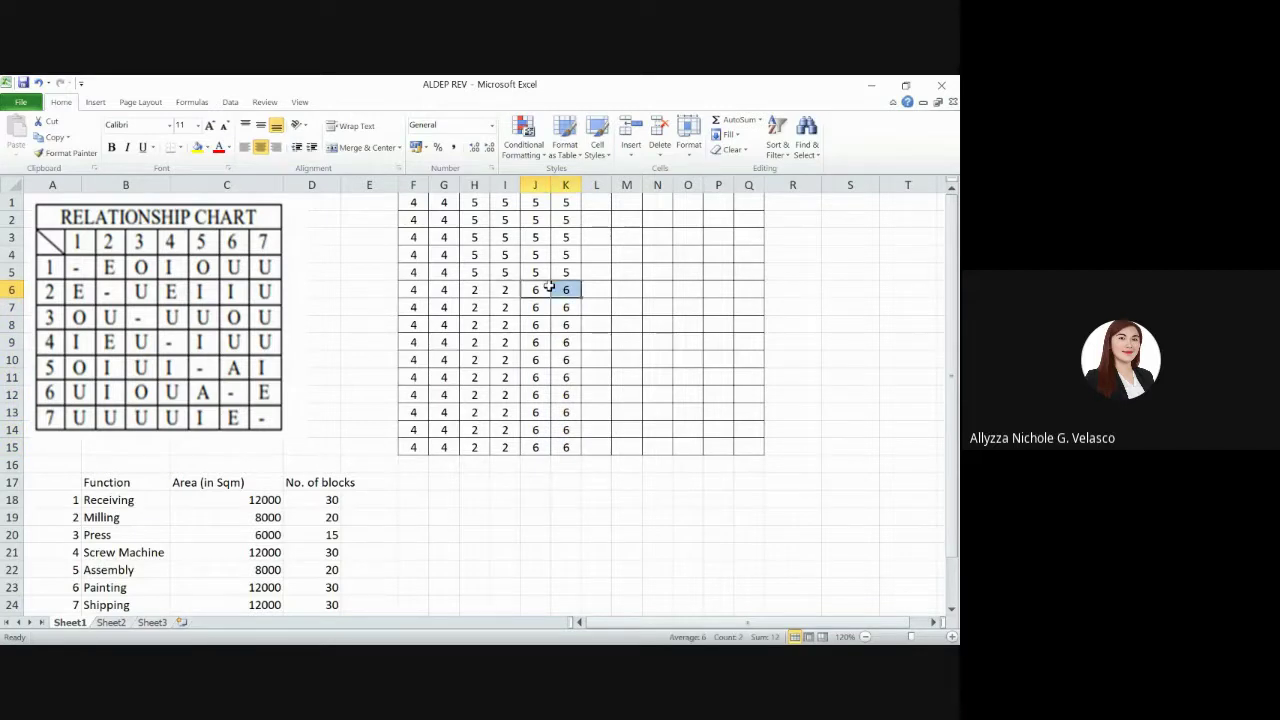
key(shift+Down)
key(shift+Down)
key(shift+Down)
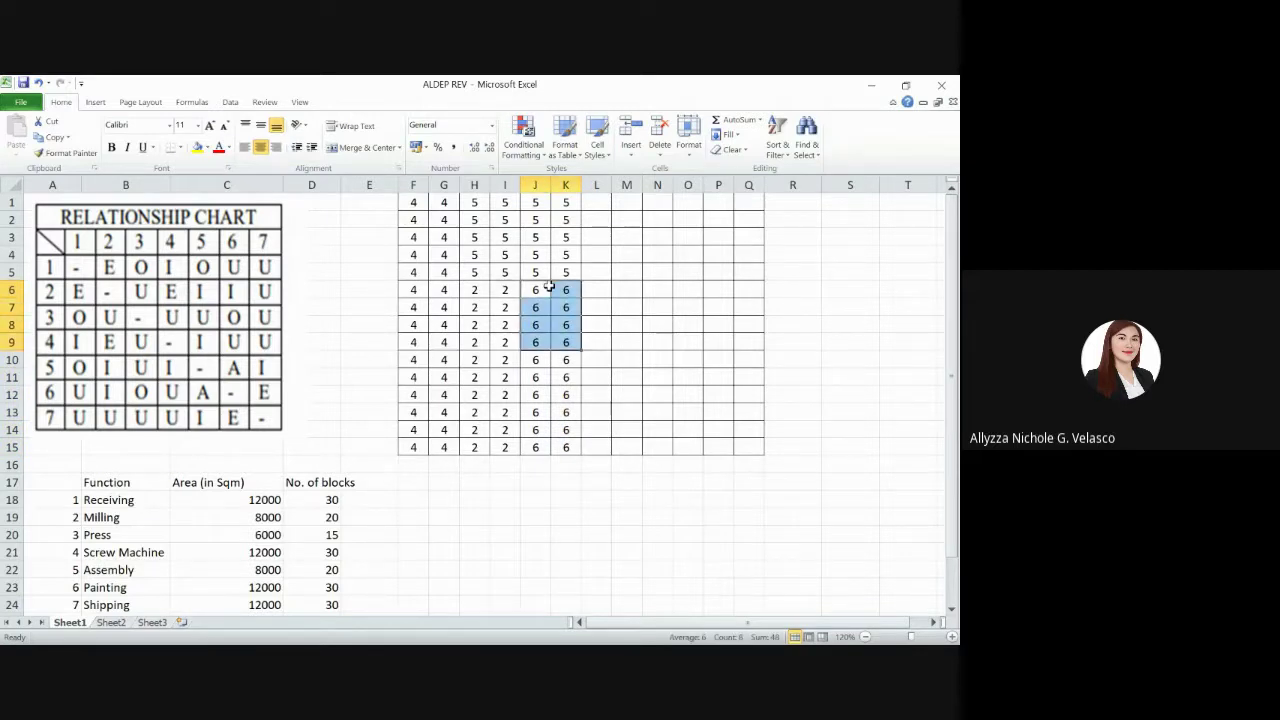
key(shift+Down)
key(ctrl+c)
key(Right)
key(Down)
key(Down)
key(Down)
key(Down)
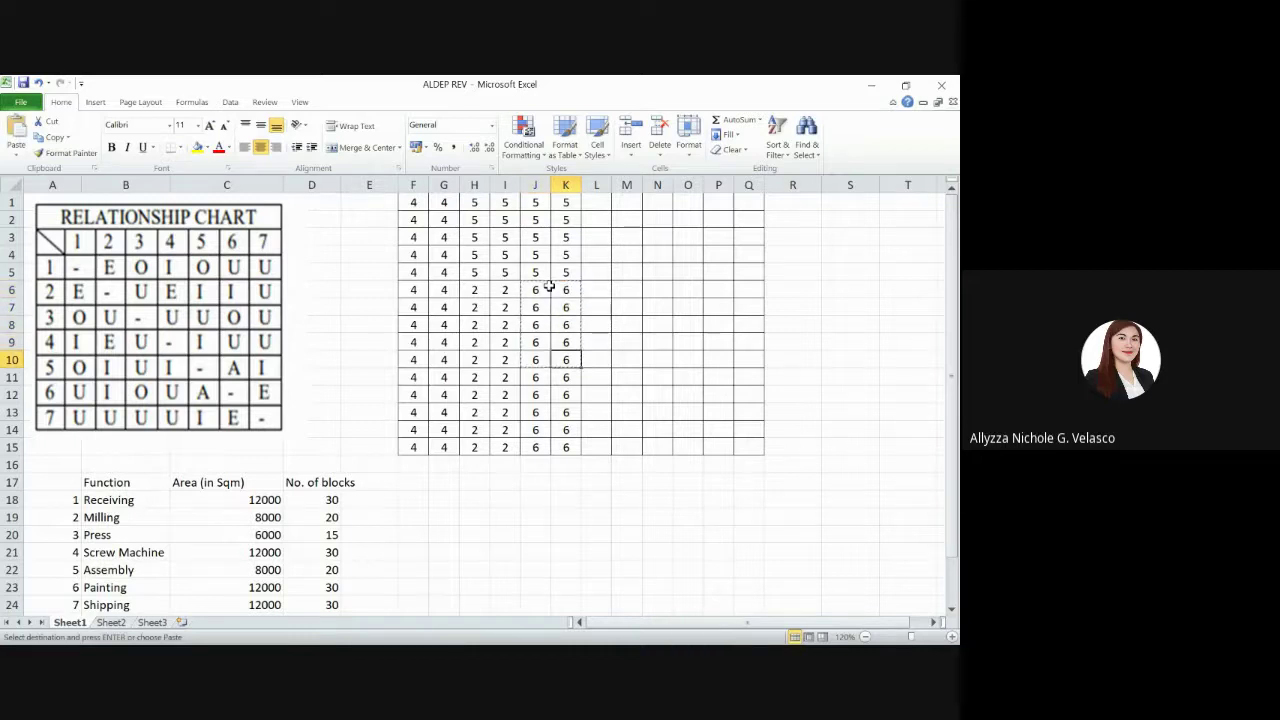
key(Right)
key(ctrl+v)
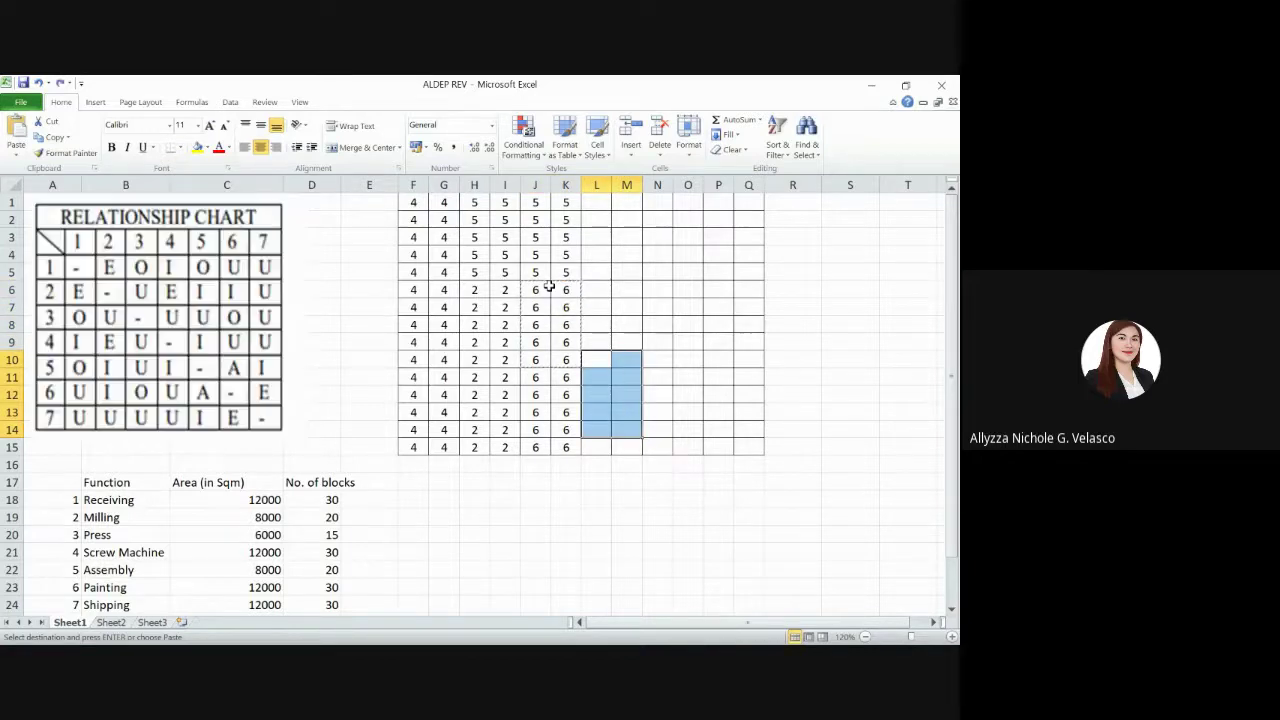
key(ctrl+z)
key(Down)
key(ctrl+v)
key(Escape)
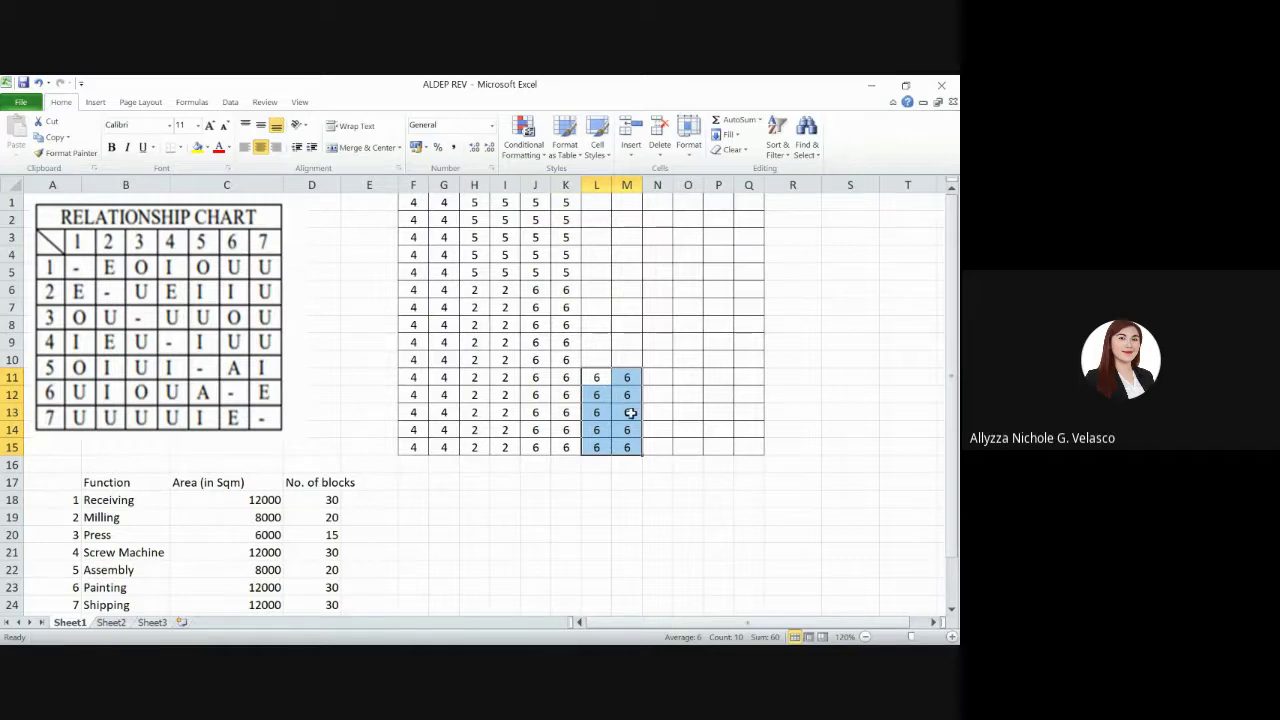
List the closeness ratings A, E, I, O, U and X in cells F18 to F23
click(624, 341)
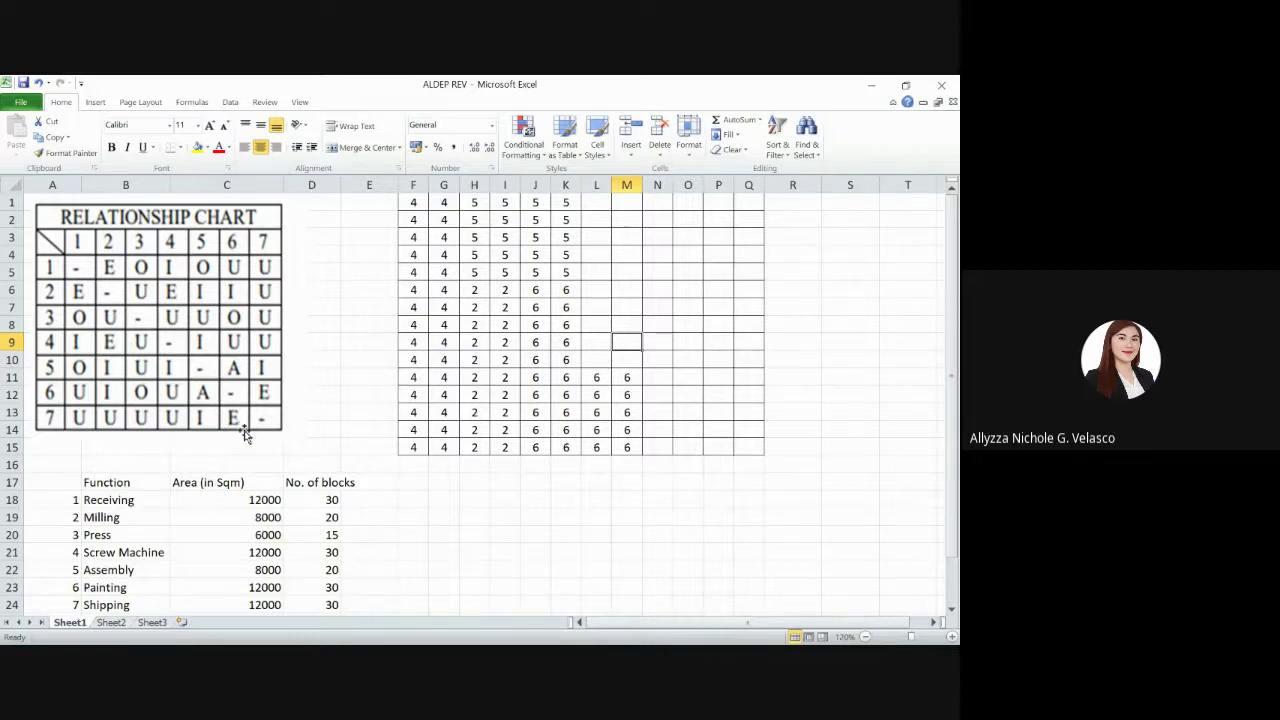
click(424, 495)
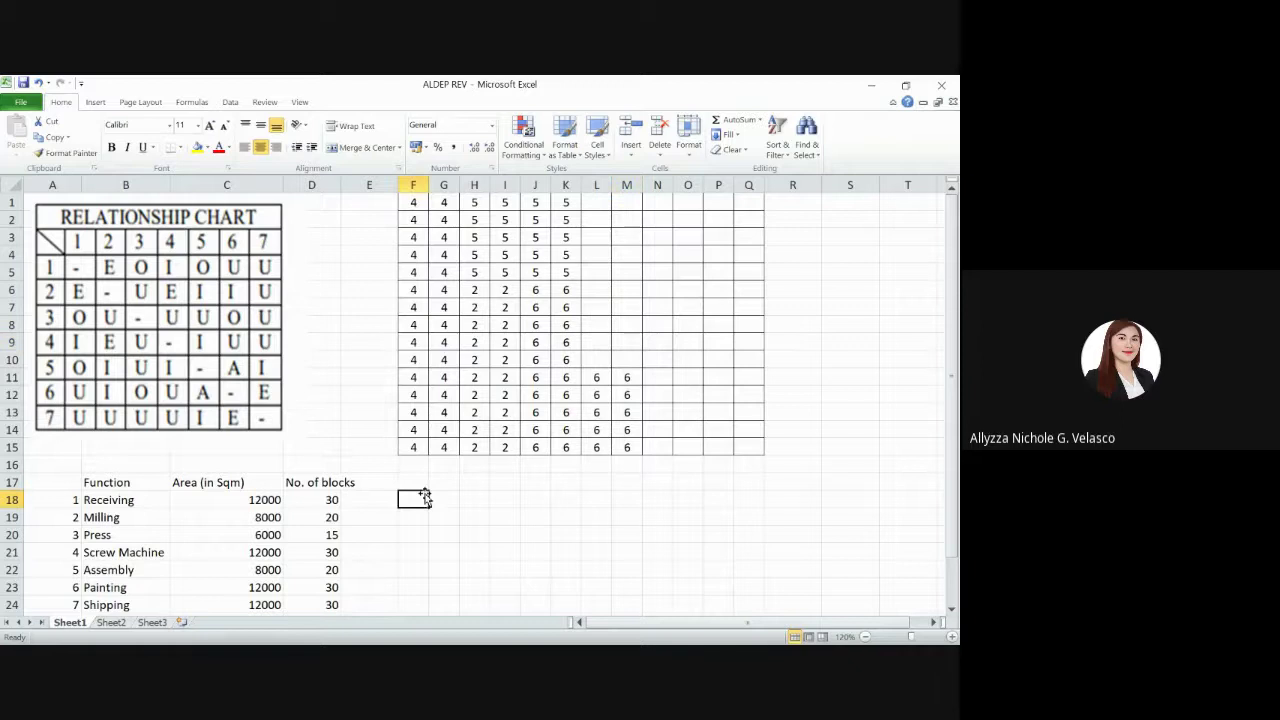
text(A)
key(Return)
text(E)
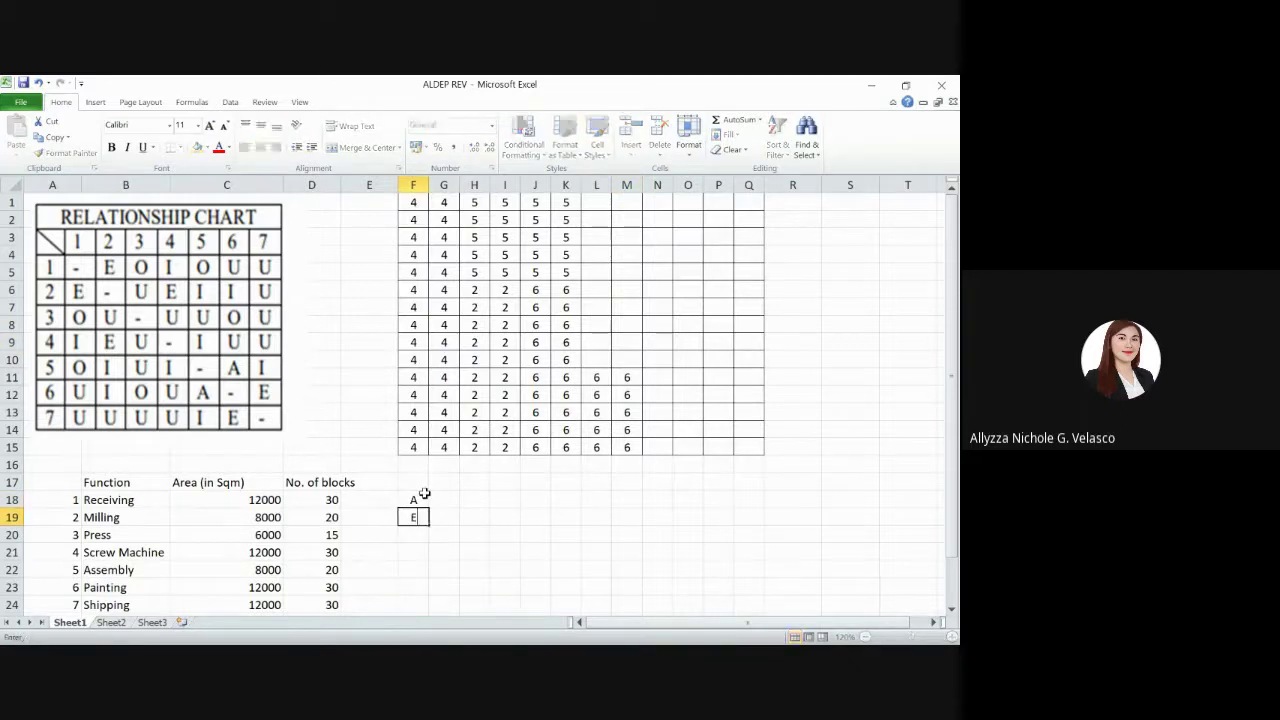
key(Return)
text(I)
key(Return)
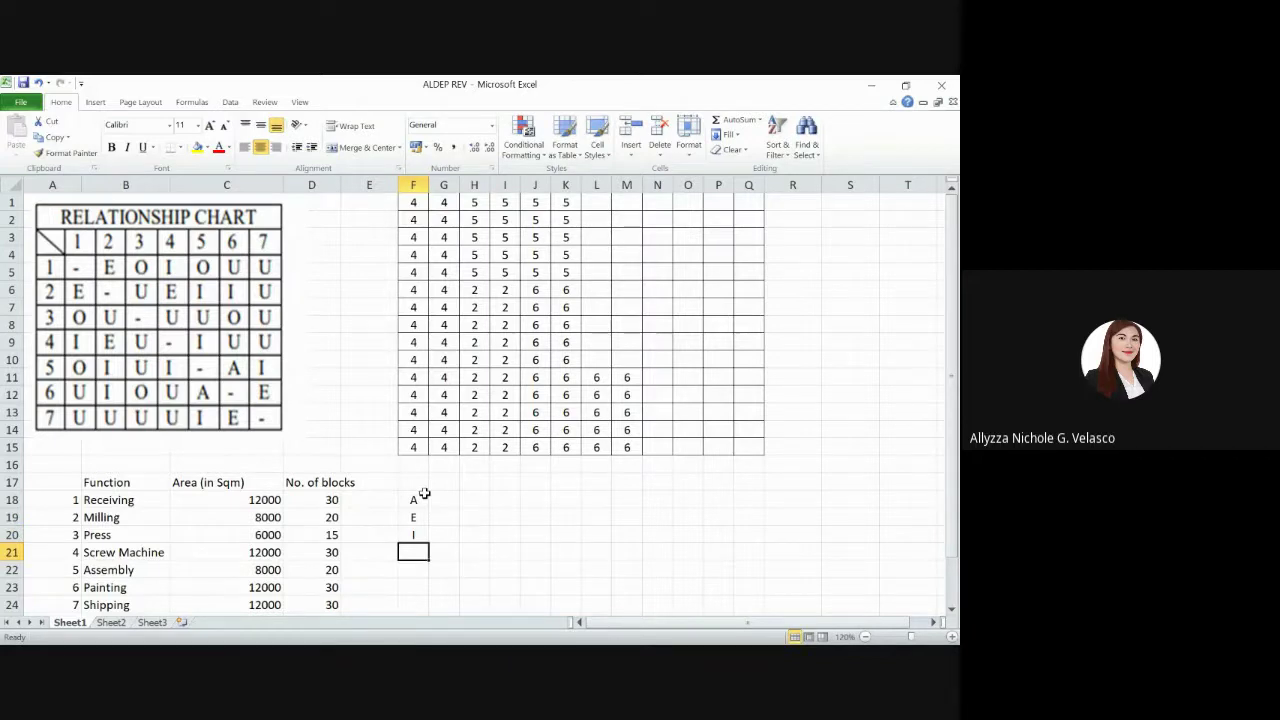
text(O)
key(Return)
text(U)
key(Return)
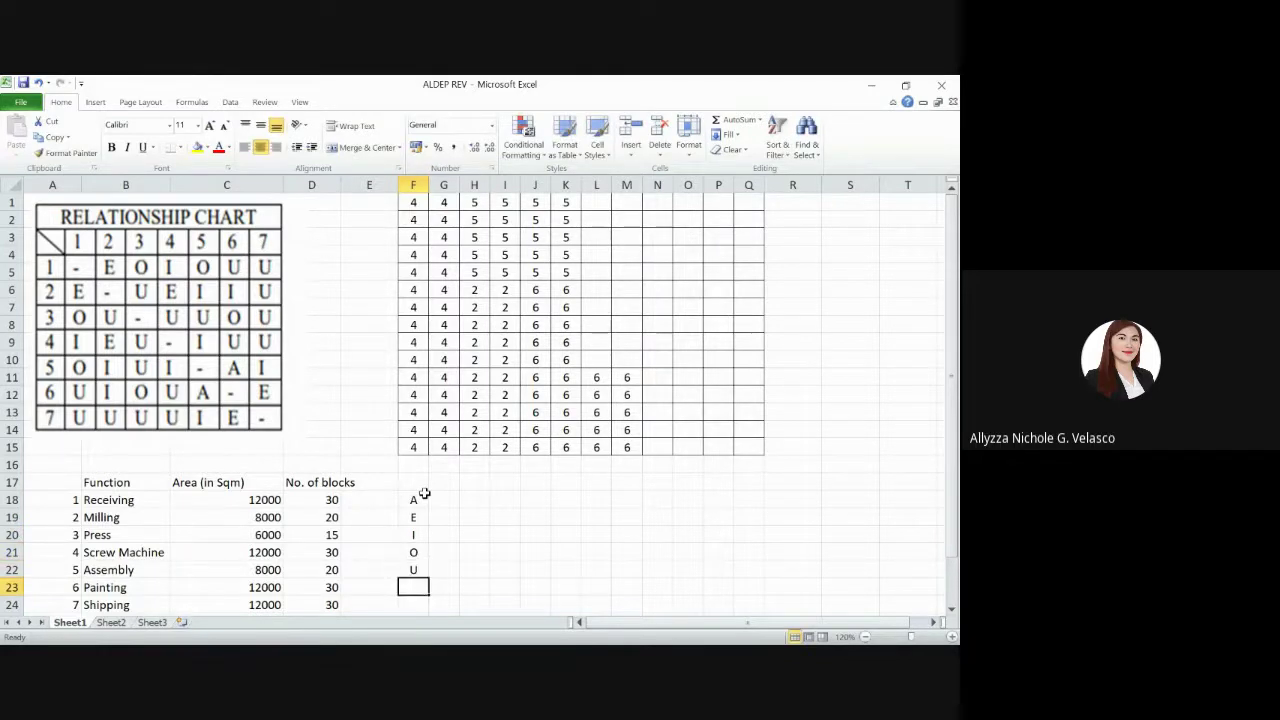
text(X)
Enter the rating scores 64, 16, 4, 1, 0 and -1024 beside the letters in G18:G23
key(Tab)
key(Up)
key(Up)
key(Up)
key(Up)
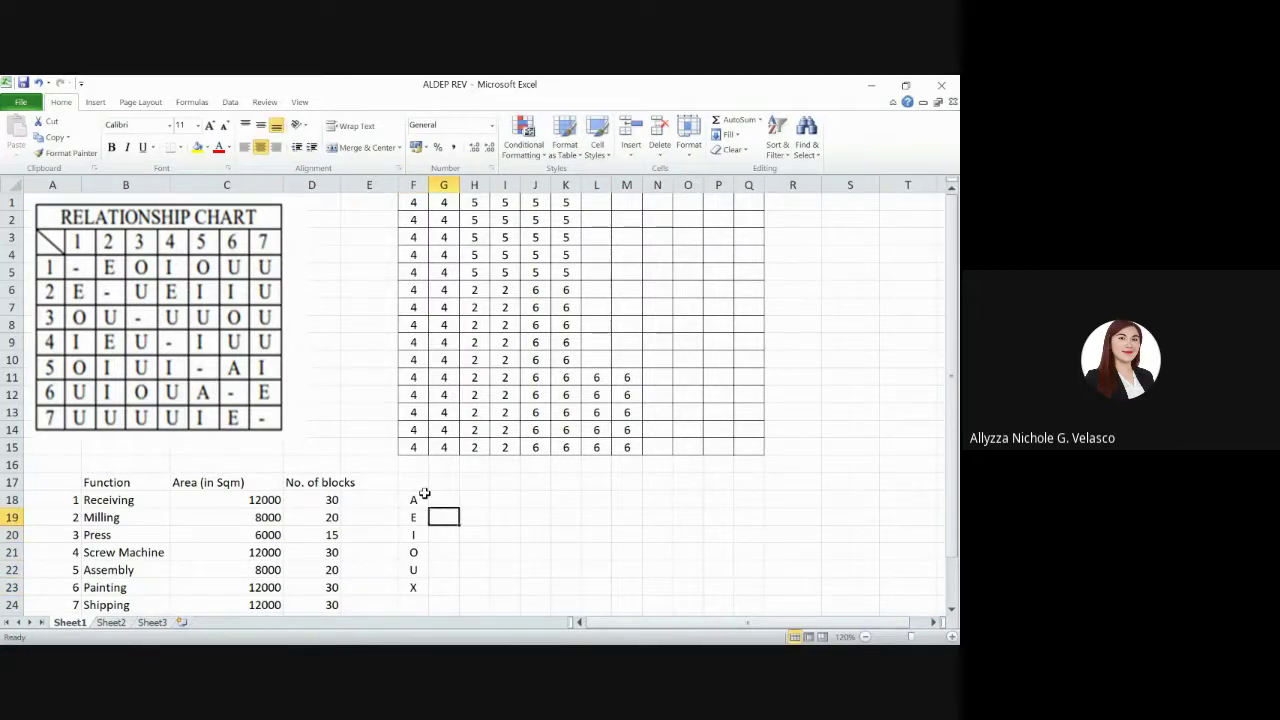
key(Up)
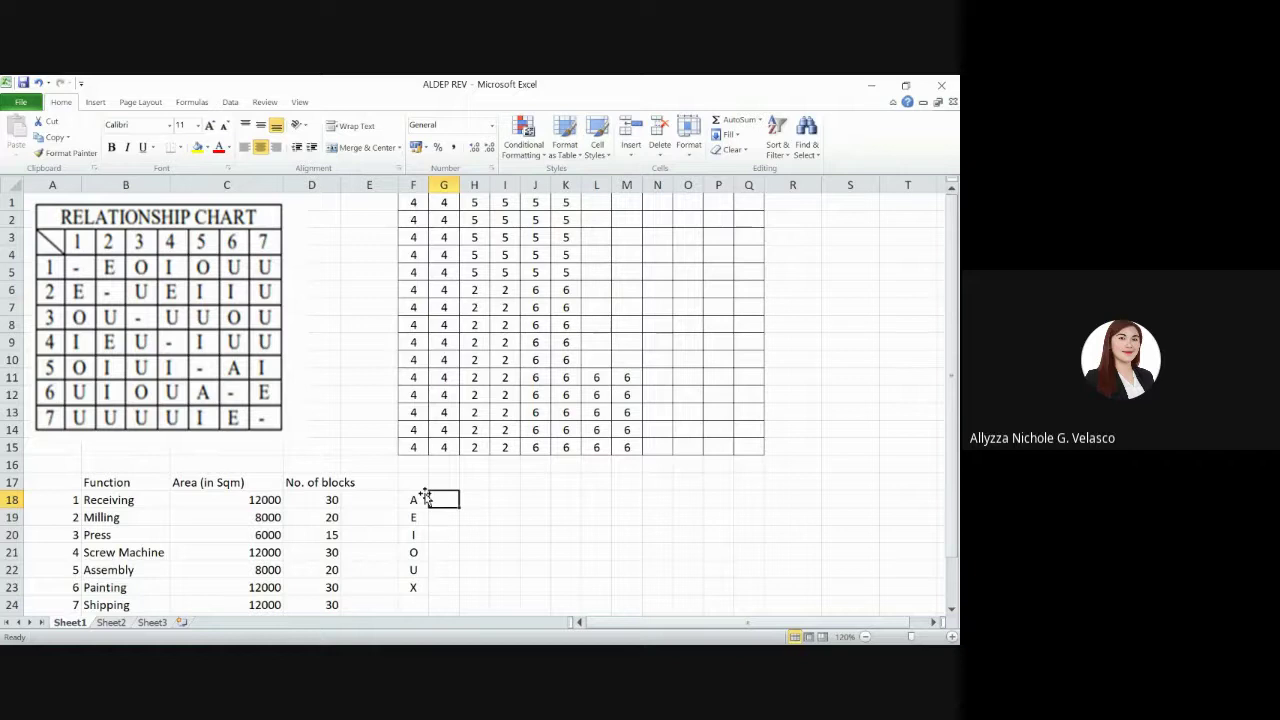
text(64)
key(Return)
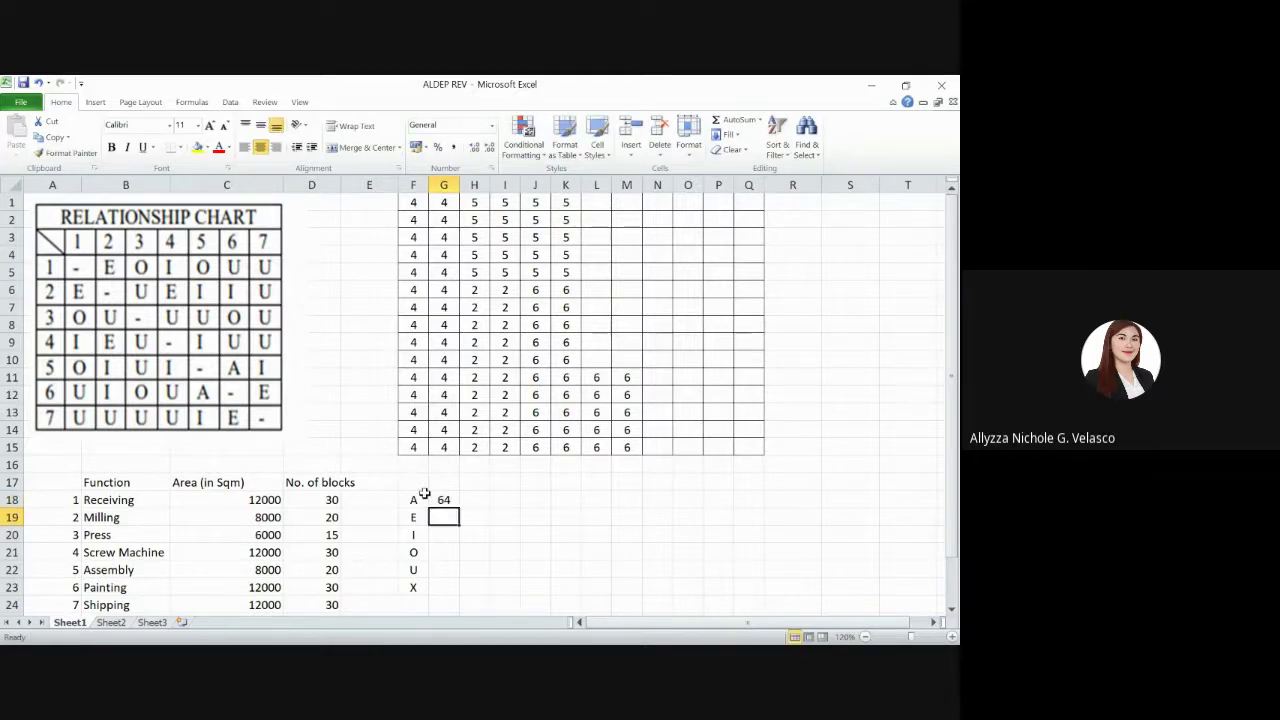
text(4)
key(BackSpace)
text(16)
key(Return)
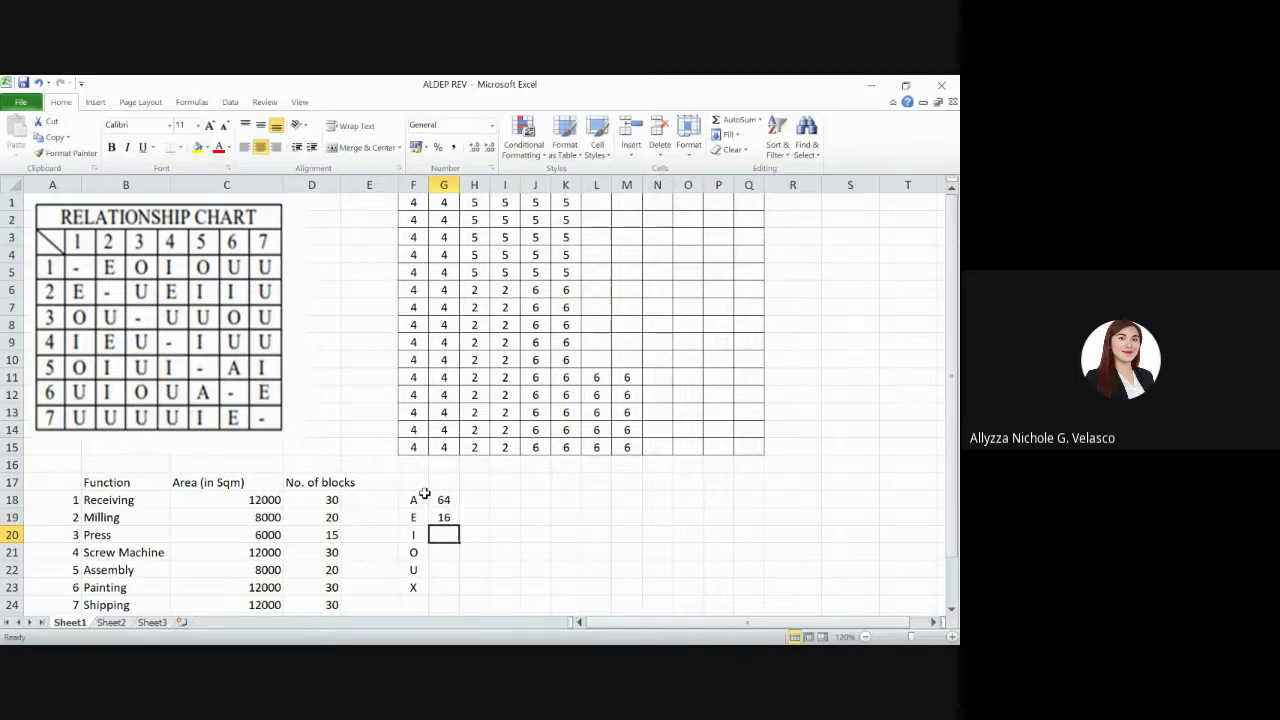
text(4)
key(Return)
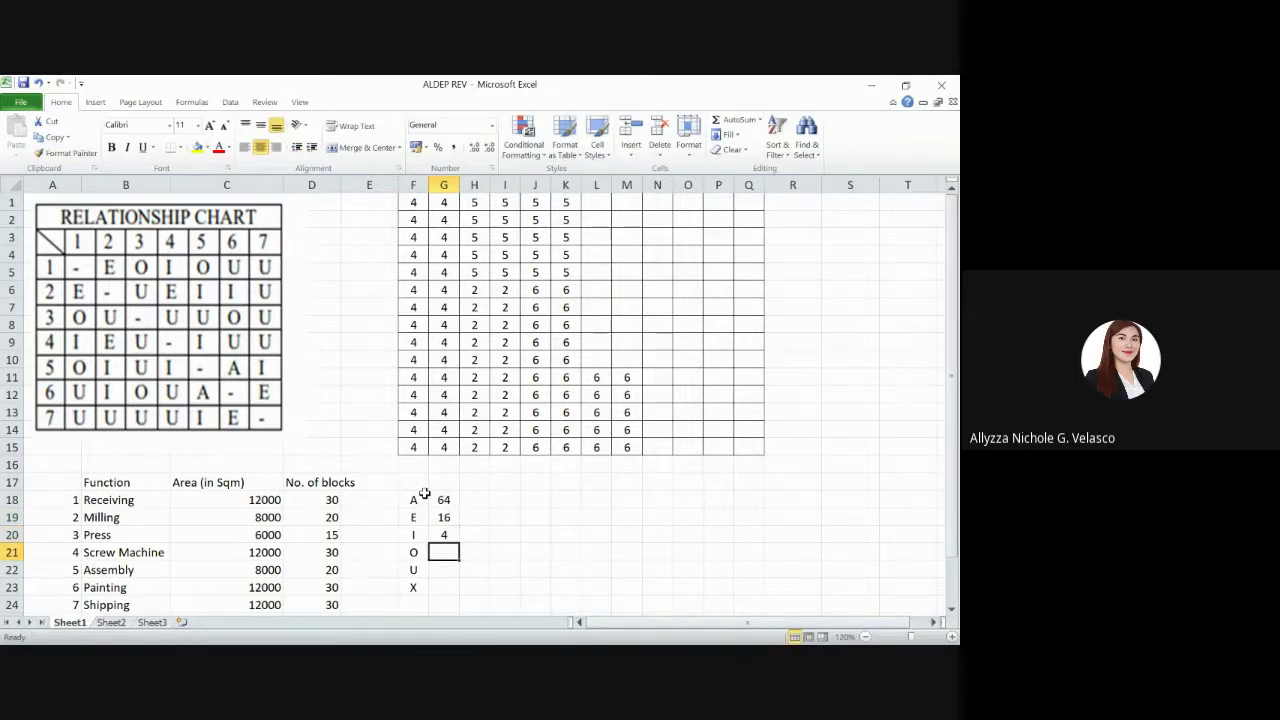
text(1)
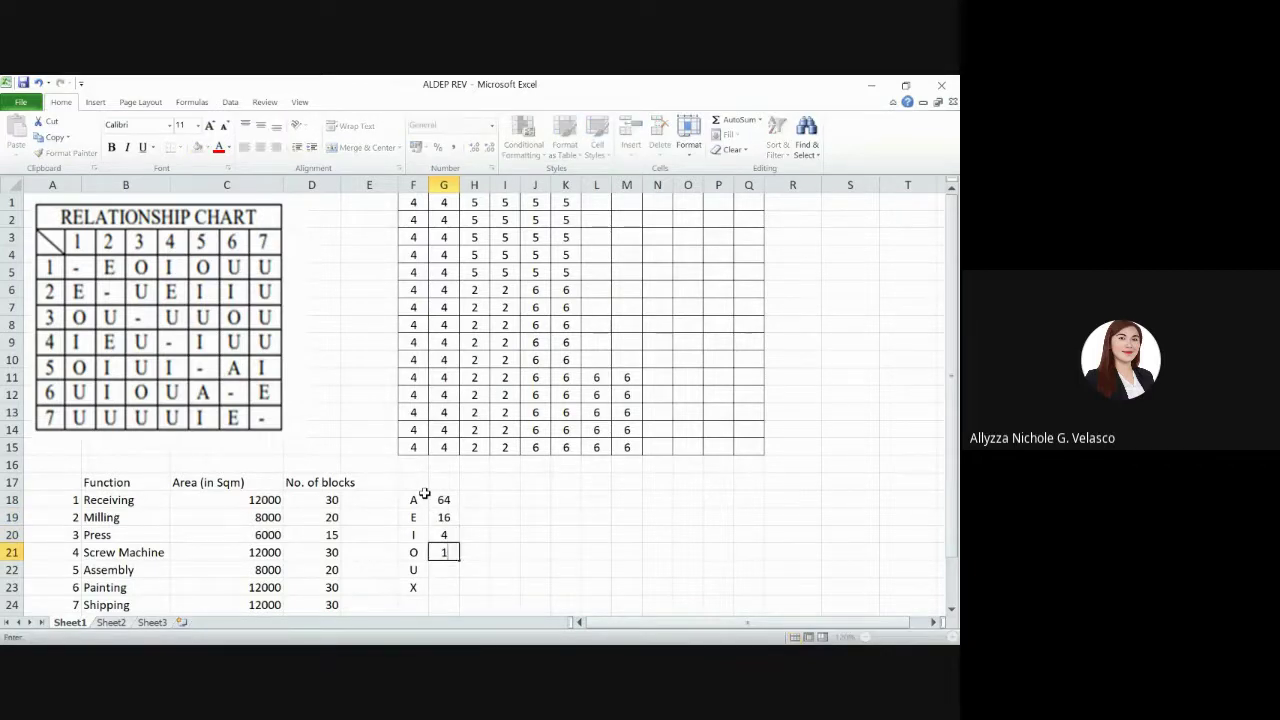
key(Return)
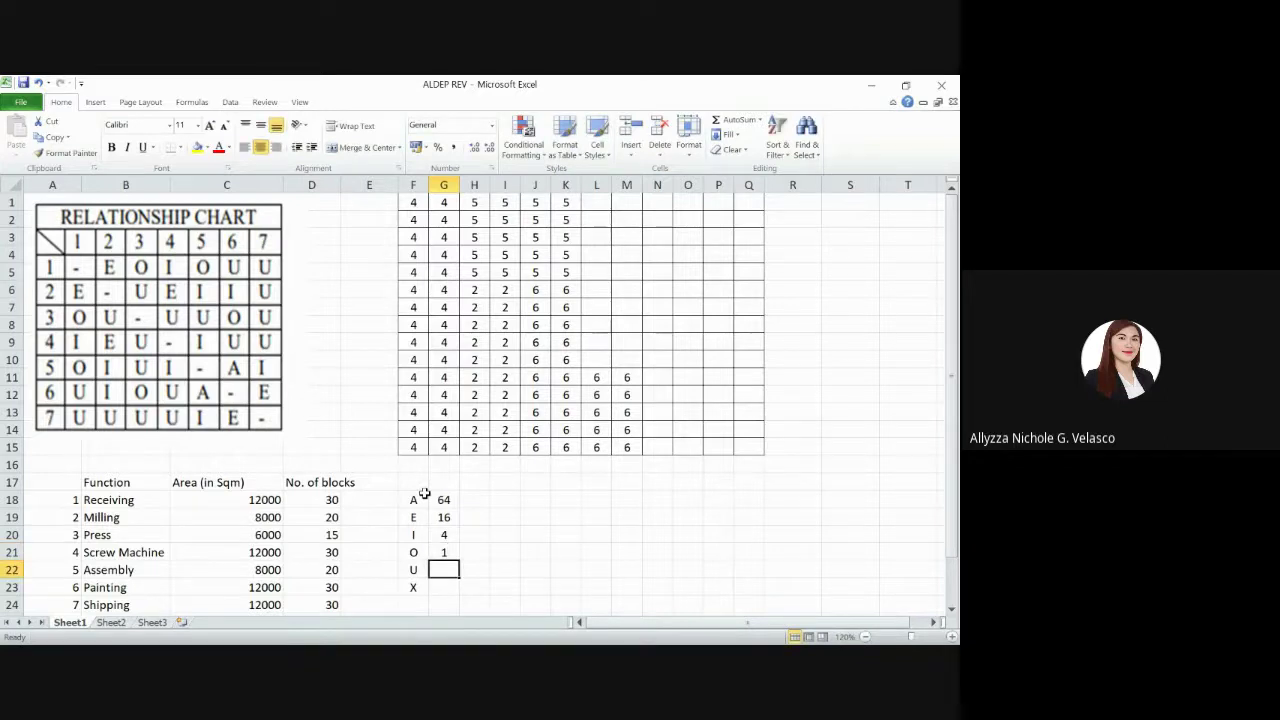
text(0)
key(Return)
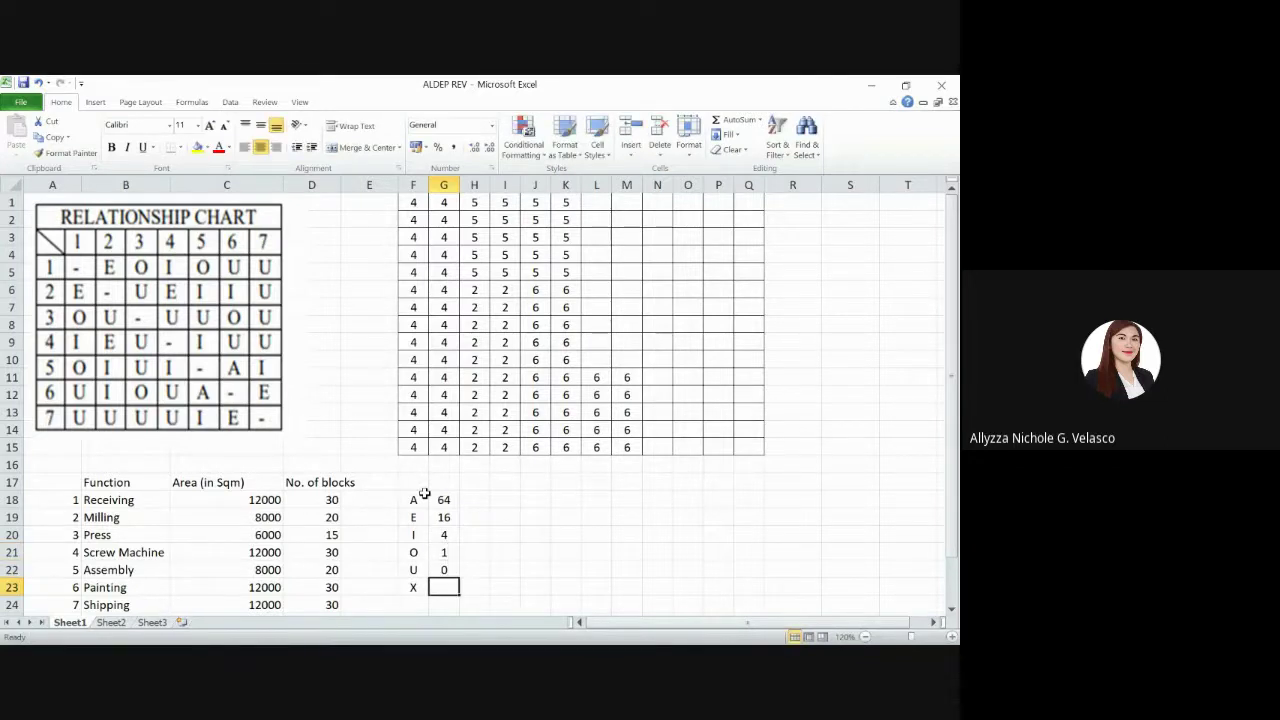
text(-1024)
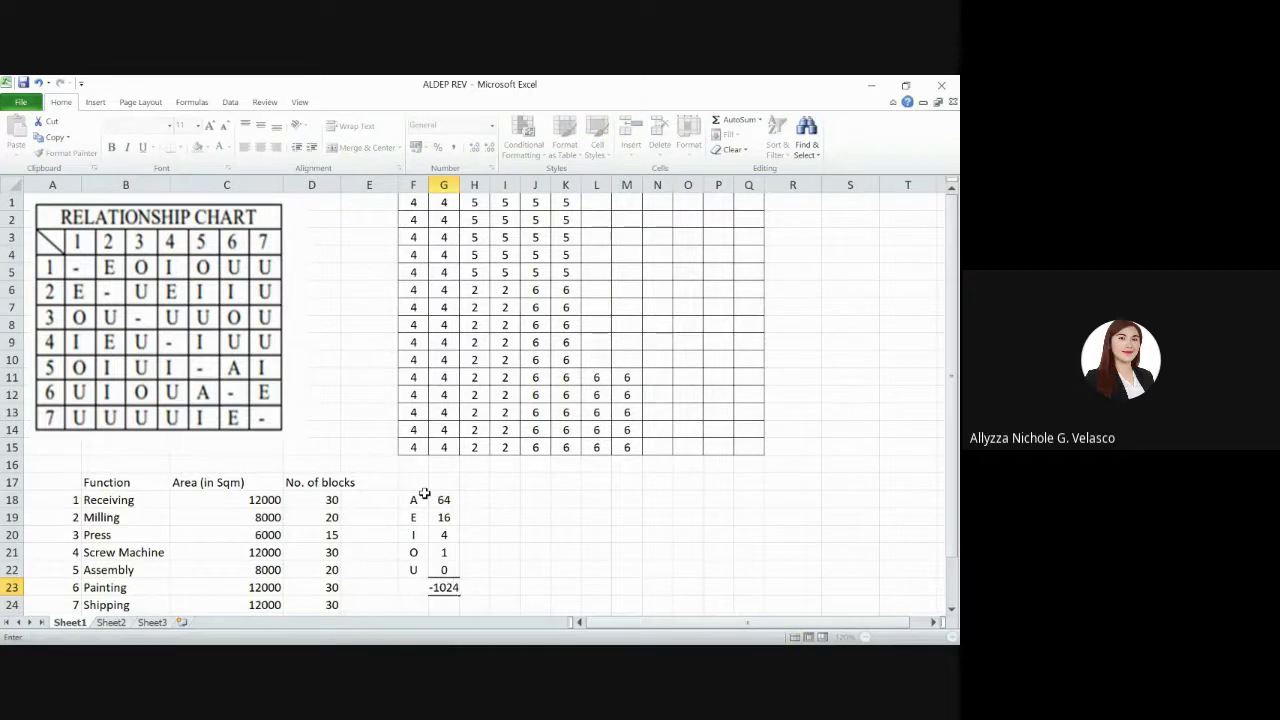
key(Tab)
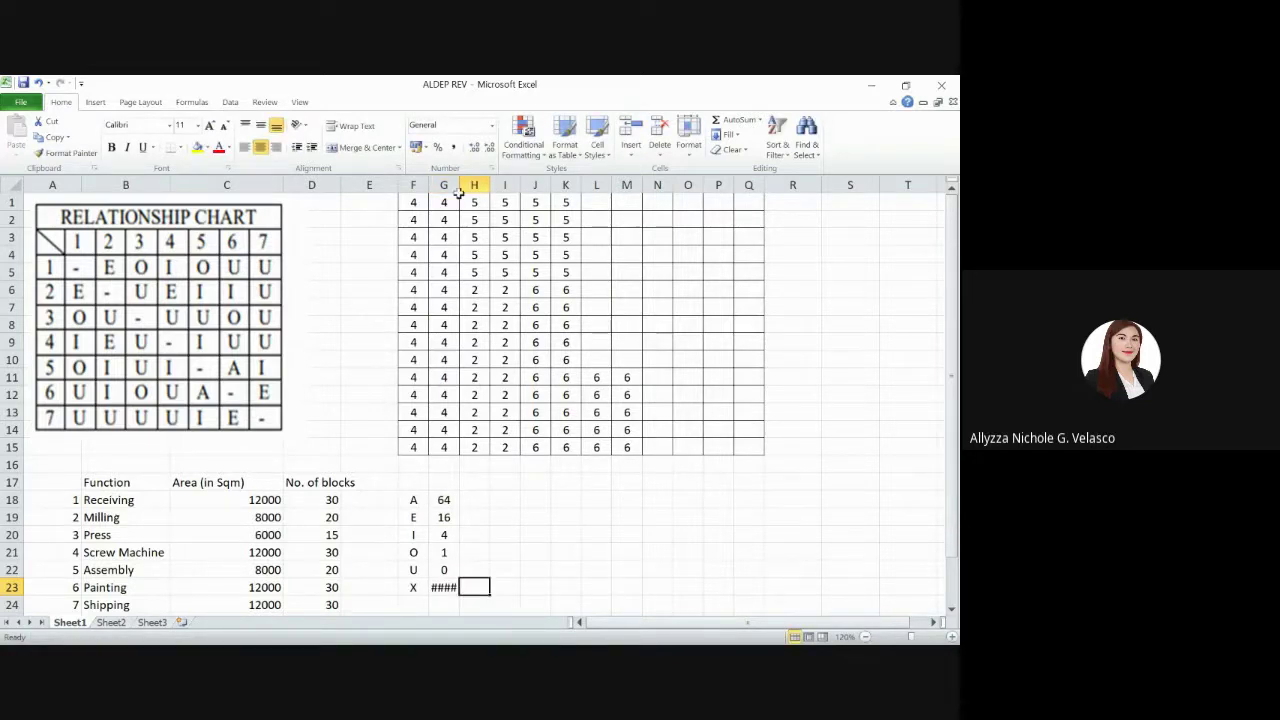
Set the font size of the X rating's score in G23 to 9
click(447, 586)
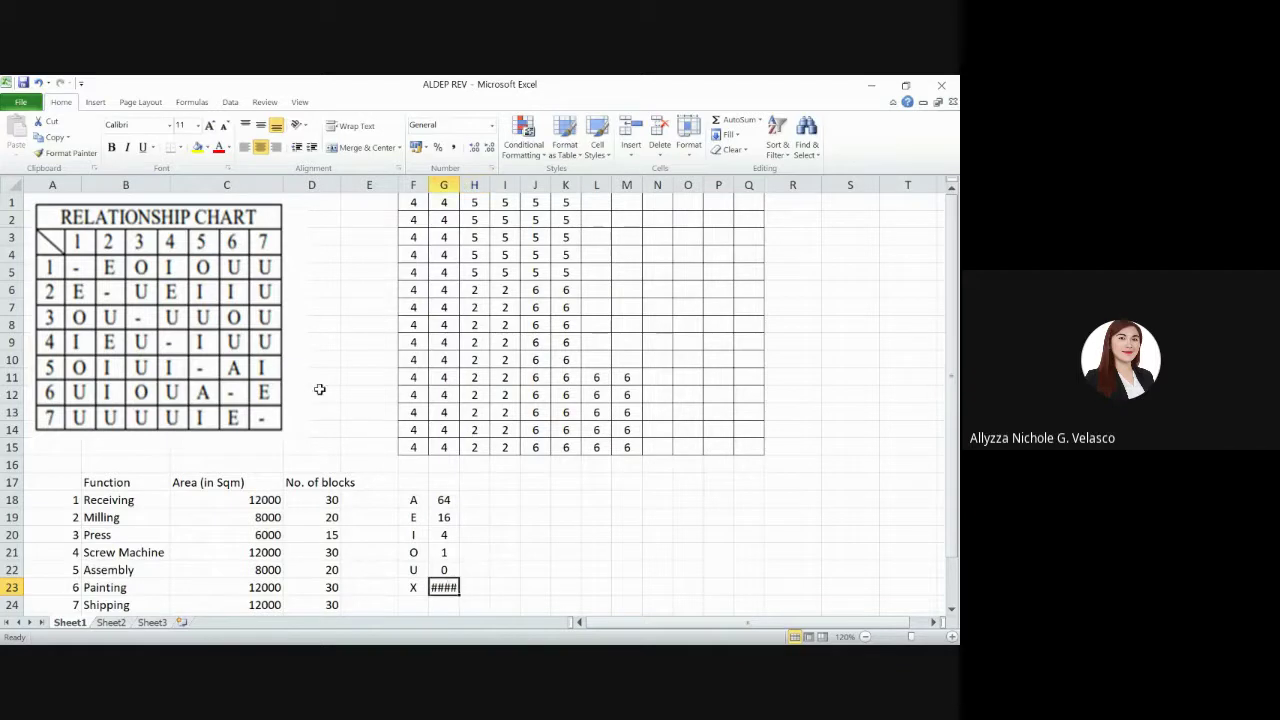
click(183, 126)
text(9)
key(Return)
key(Up)
key(Up)
key(Up)
key(Up)
key(Up)
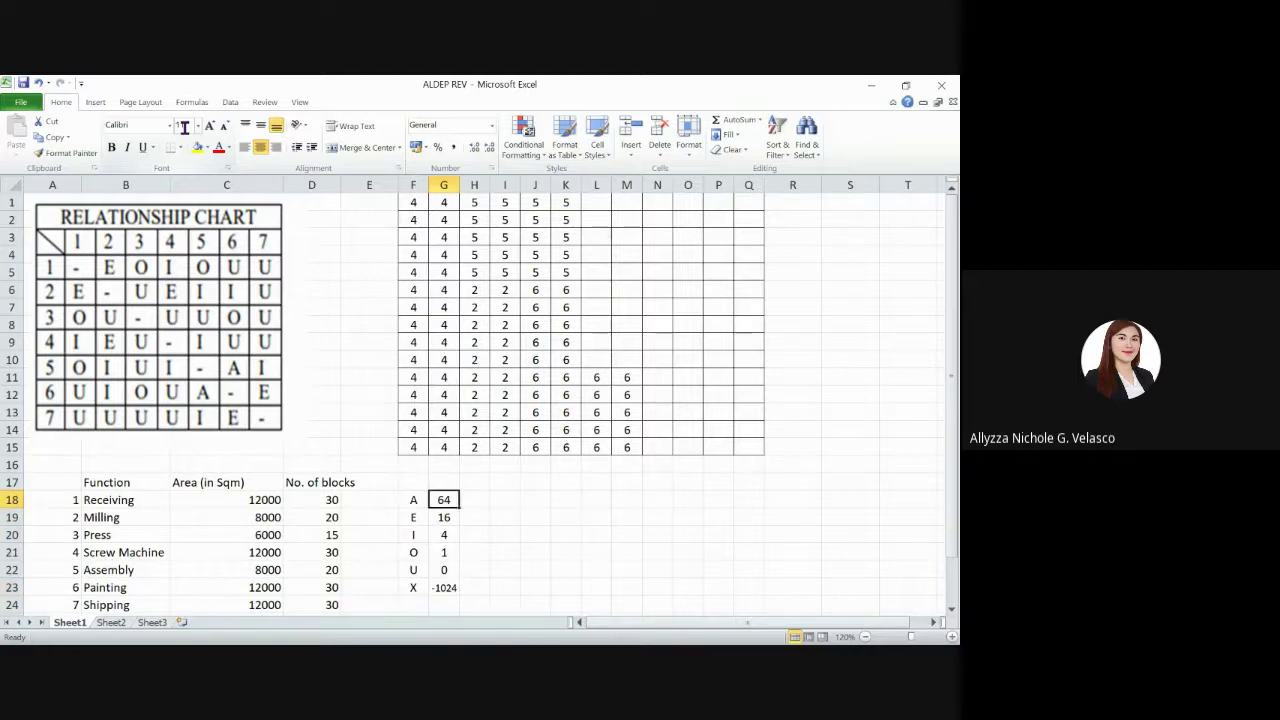
Review the rating letters in F18:F23 and the score for A, and select cell L10
drag(413, 499, 413, 586)
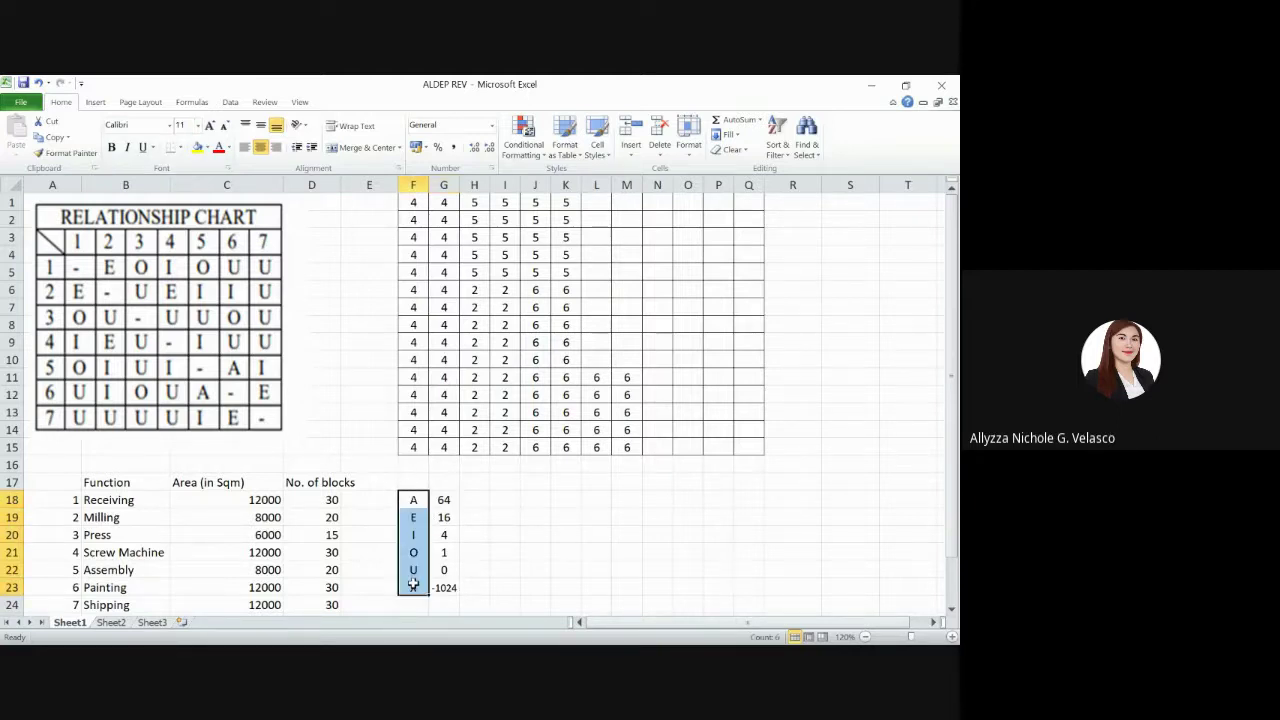
click(449, 502)
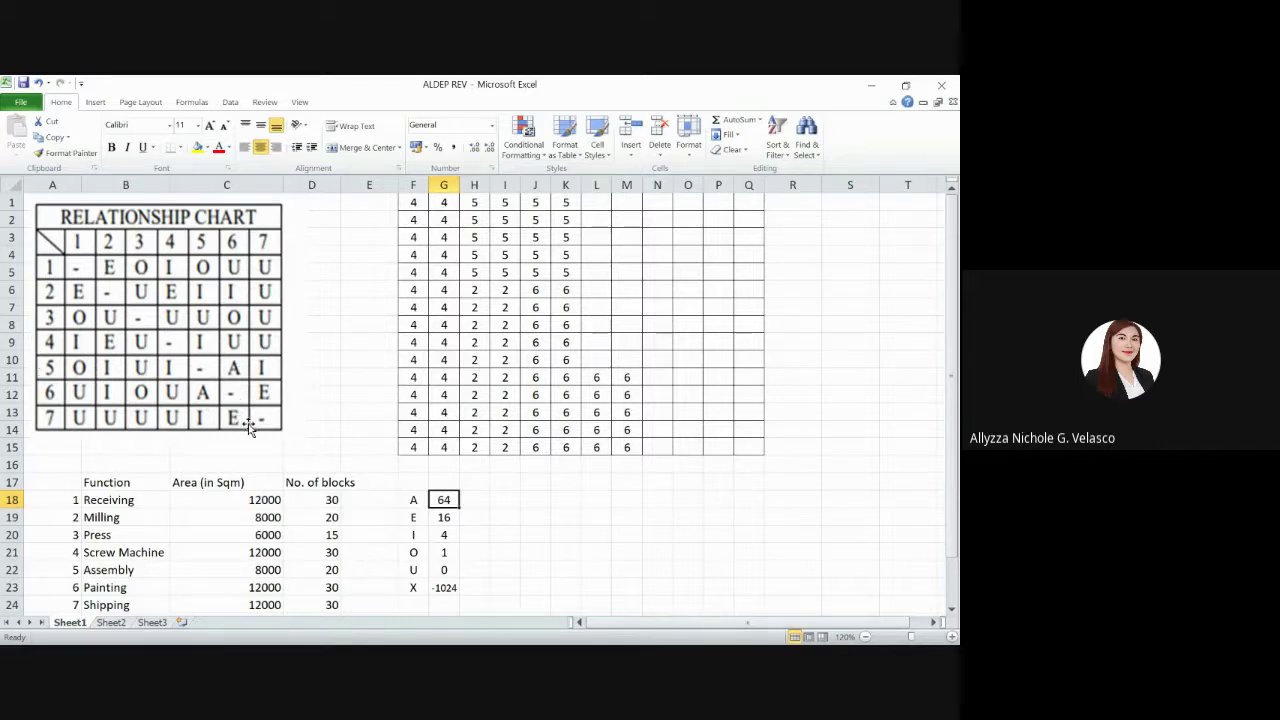
click(598, 358)
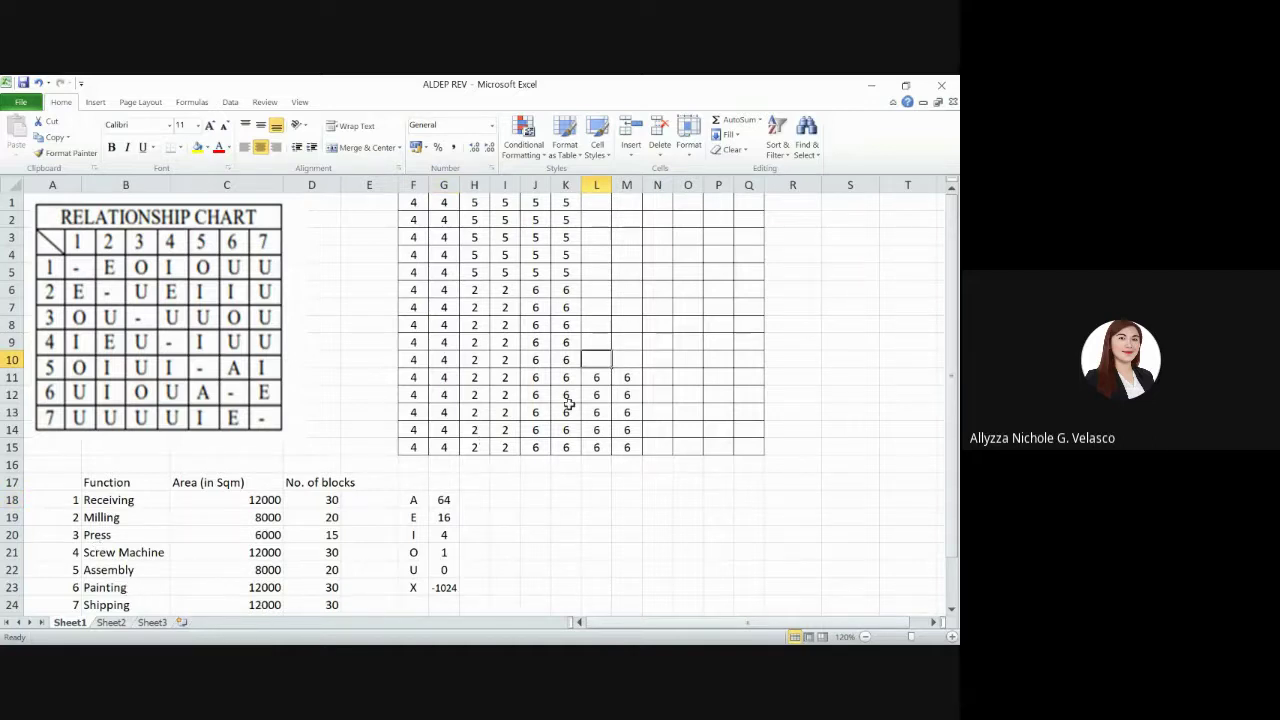
Enter 7 in L10 and fill the rest of the strip L1:M10 with department 7 blocks
text(7)
key(ctrl+c)
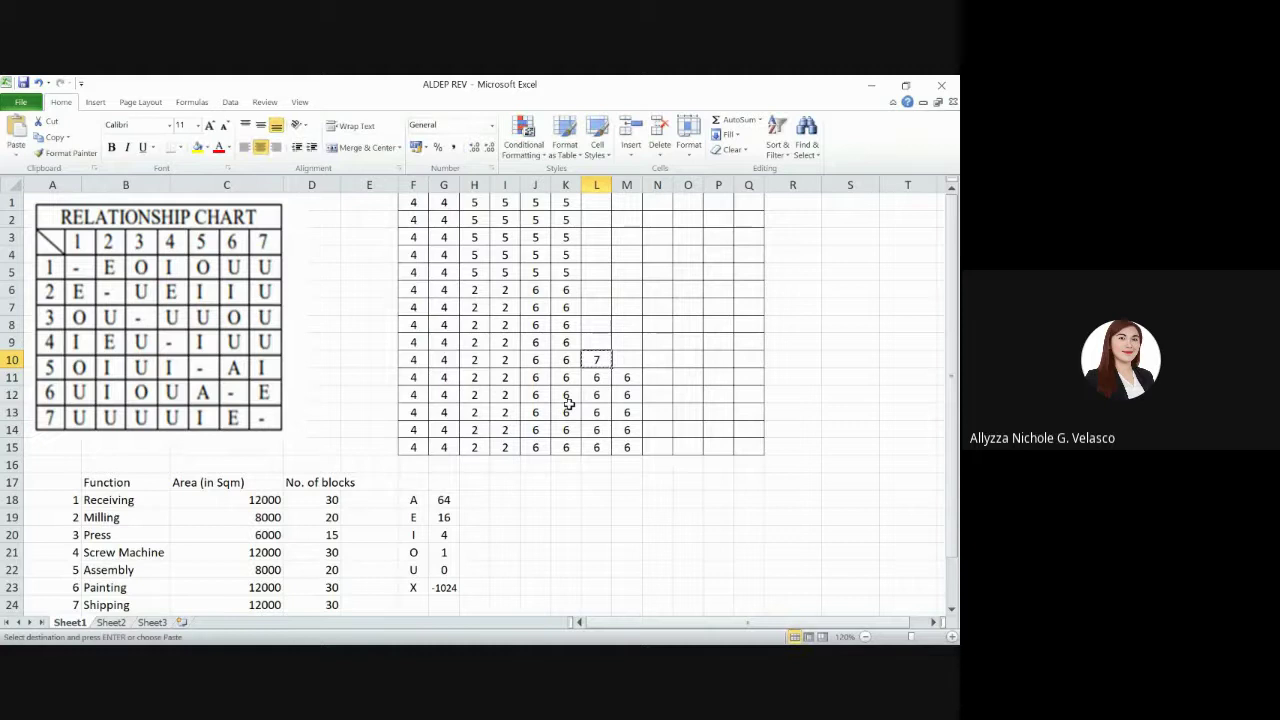
key(Up)
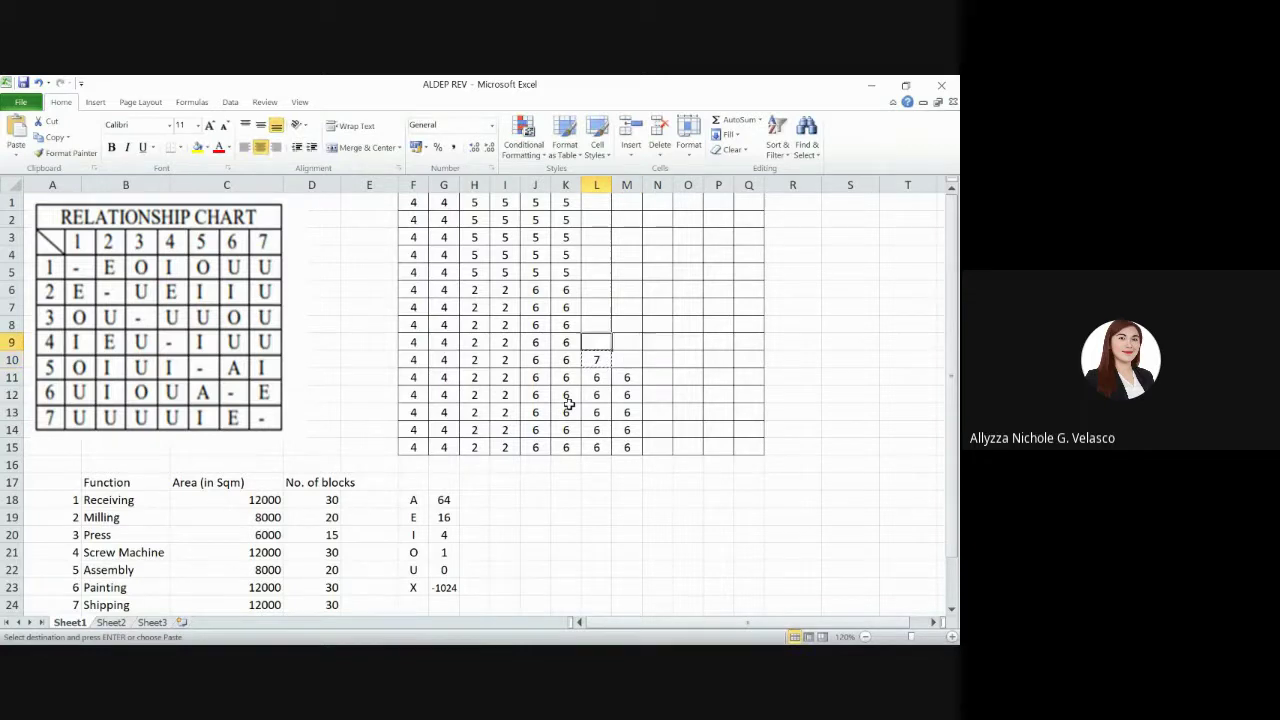
key(Down)
key(Up)
key(shift+Up)
key(shift+Up)
key(shift+Up)
key(shift+Up)
key(shift+Up)
key(shift+Up)
key(shift+Right)
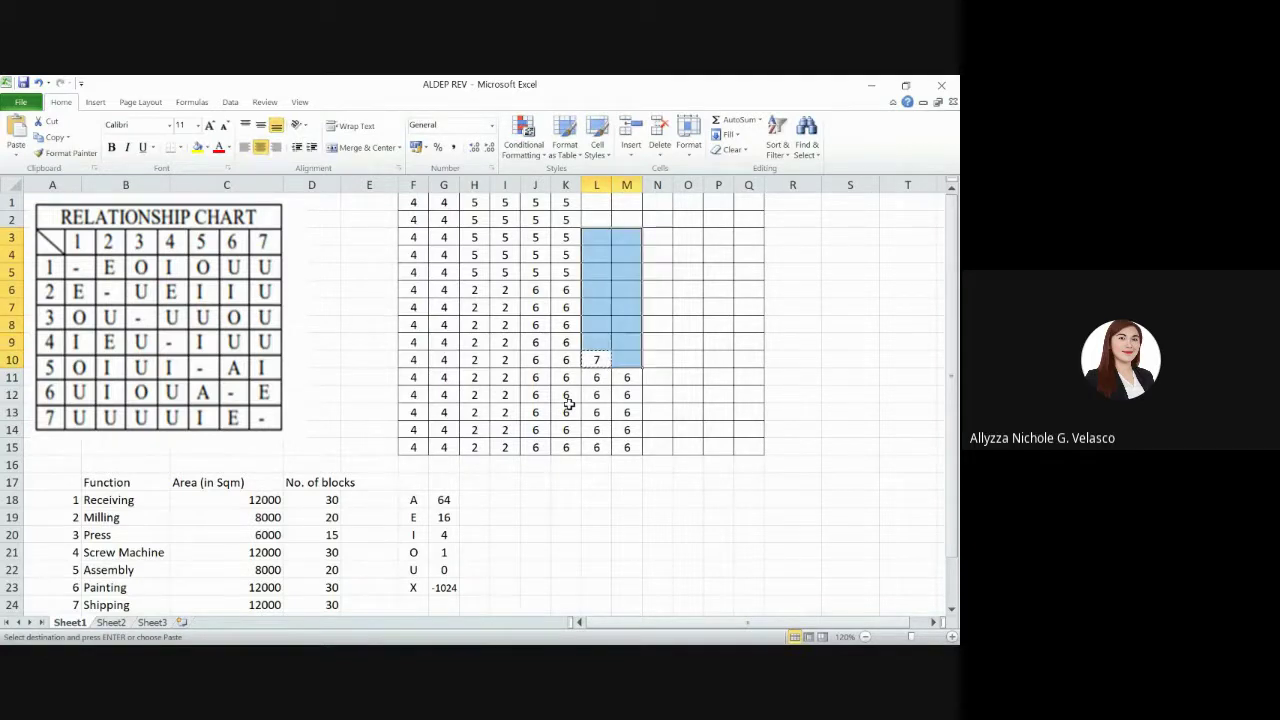
key(shift+Up)
key(shift+Up)
key(ctrl+v)
key(Left)
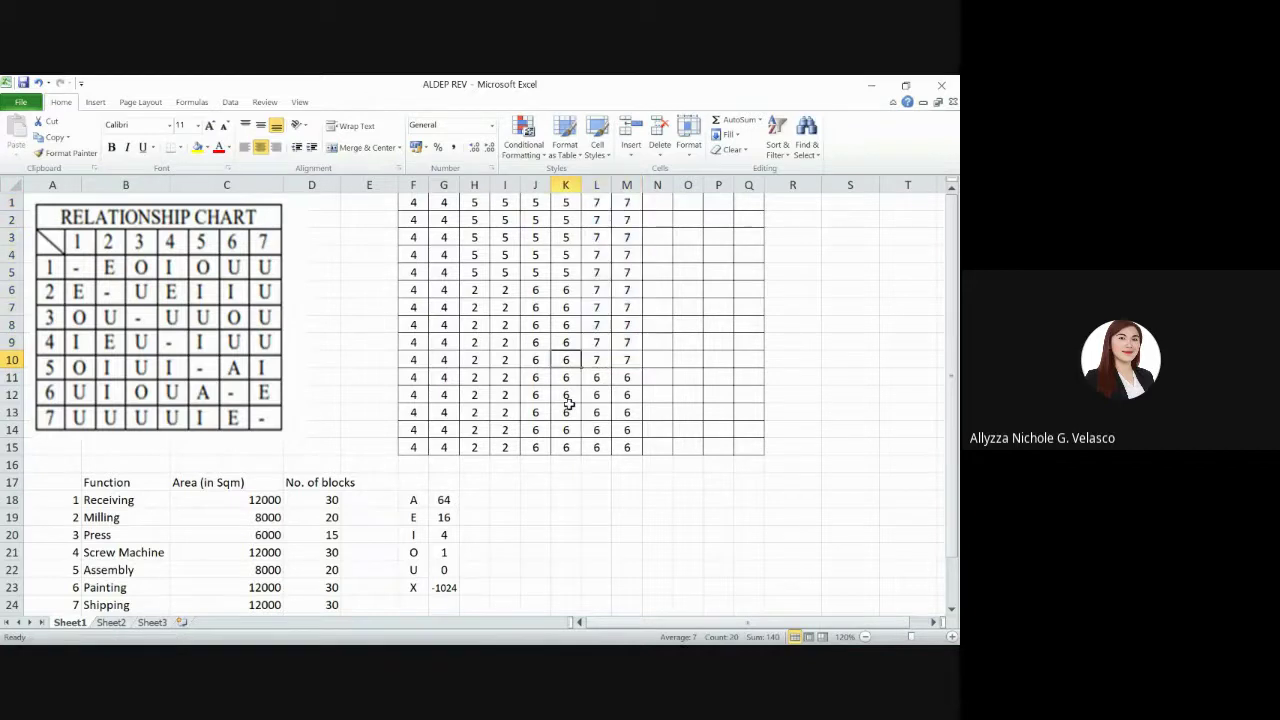
key(Right)
key(shift+Right)
key(ctrl+shift+Up)
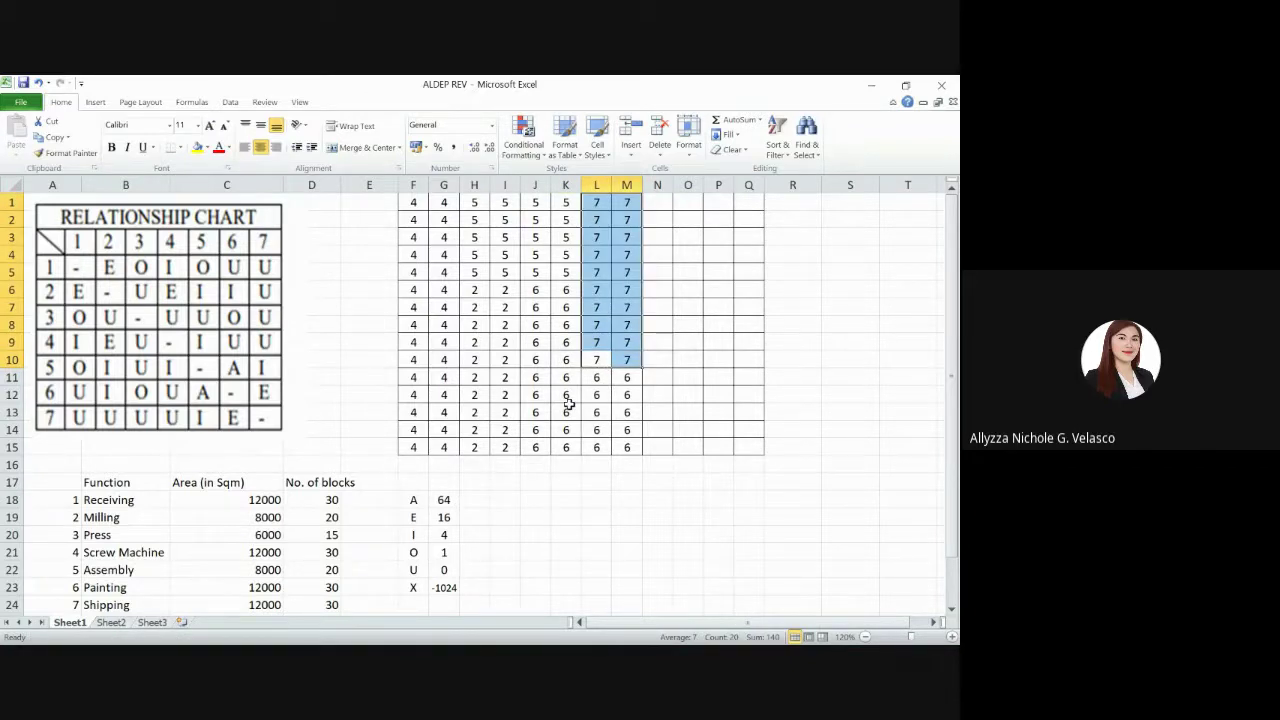
key(Down)
key(Up)
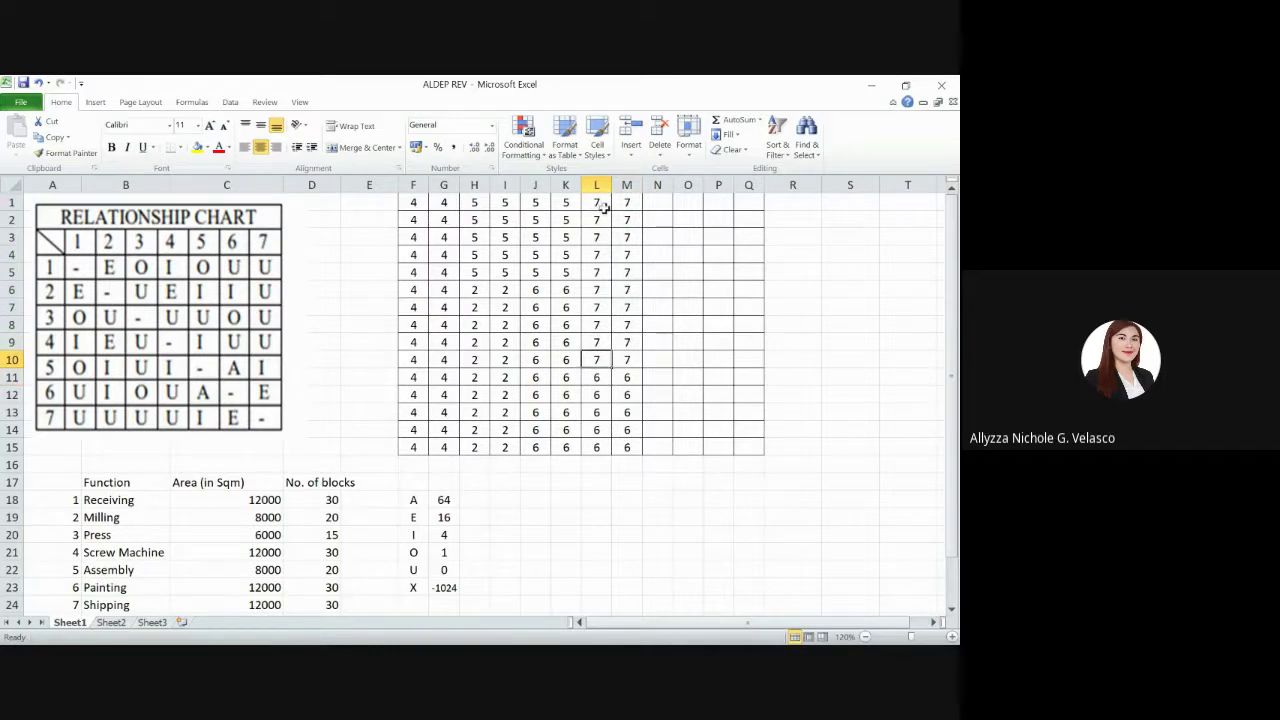
Copy the department 7 blocks from L1:M5 into the start of the next strip, N1:O5
drag(603, 205, 630, 271)
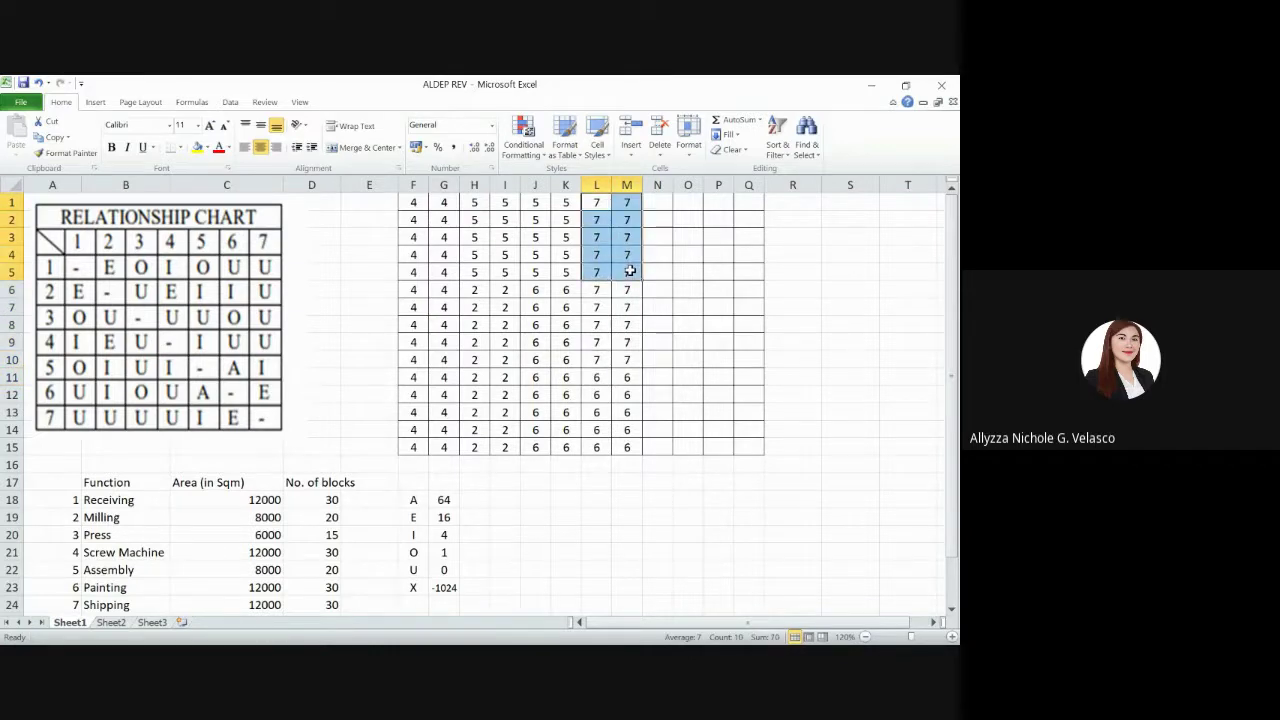
key(ctrl+c)
click(654, 200)
key(ctrl+v)
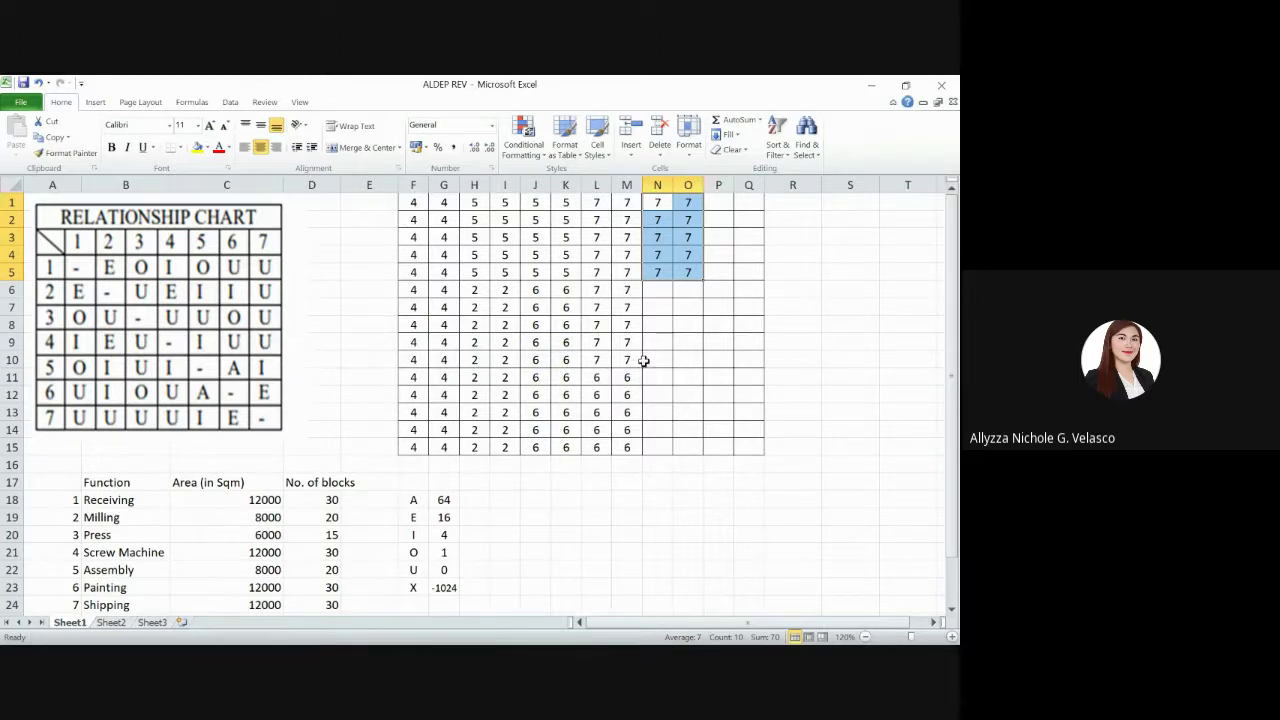
Enter 3 in N6 and copy it across N6:O7 to start the department 3 blocks
click(667, 291)
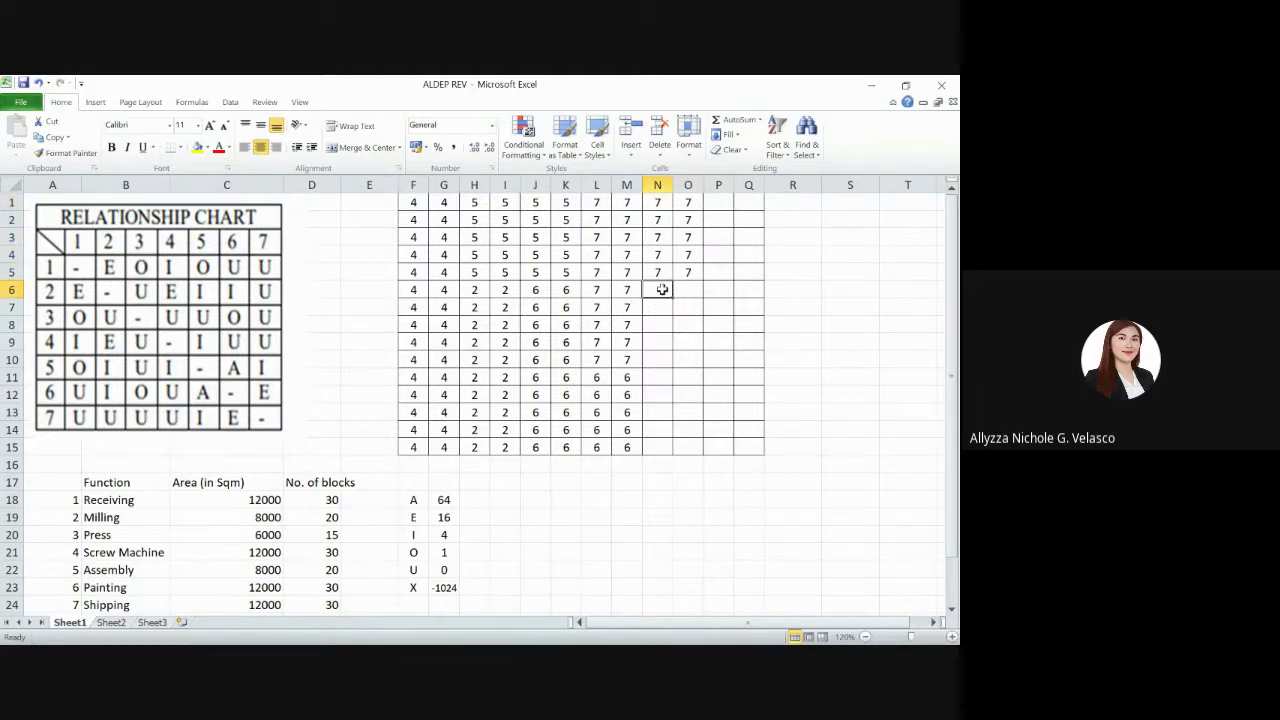
drag(662, 289, 655, 445)
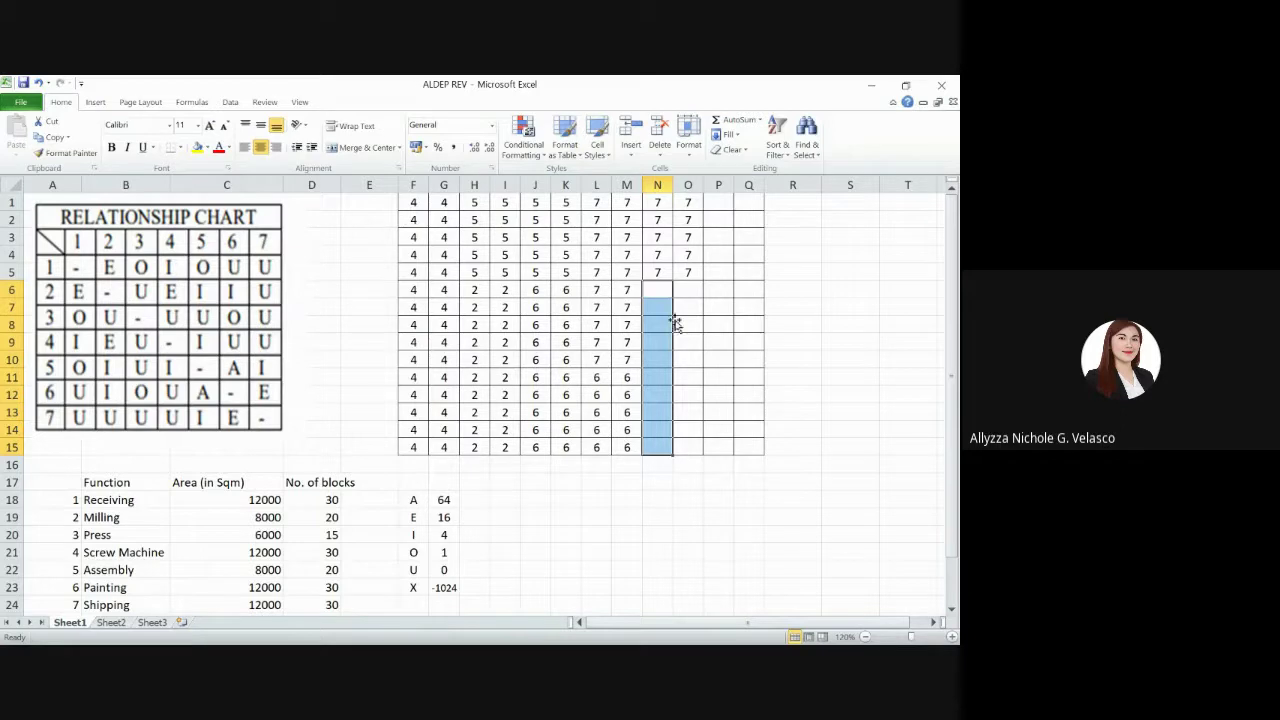
click(657, 287)
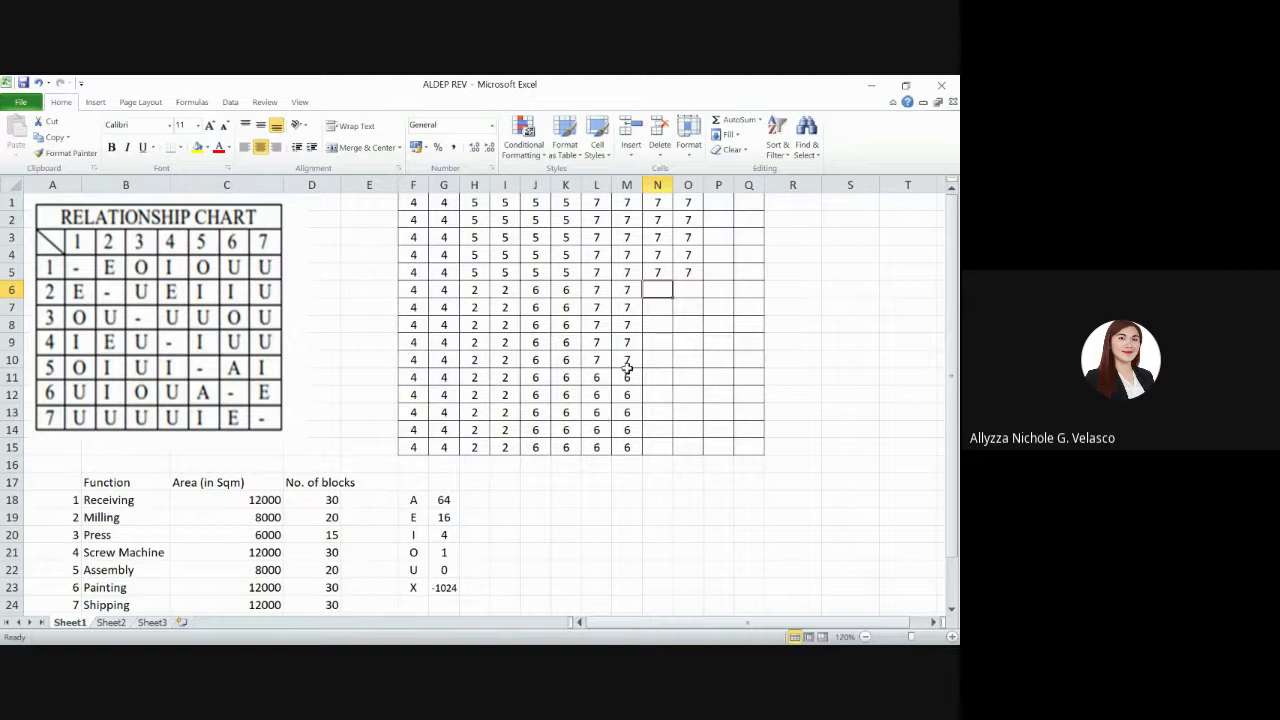
text(3)
key(ctrl+Return)
key(ctrl+c)
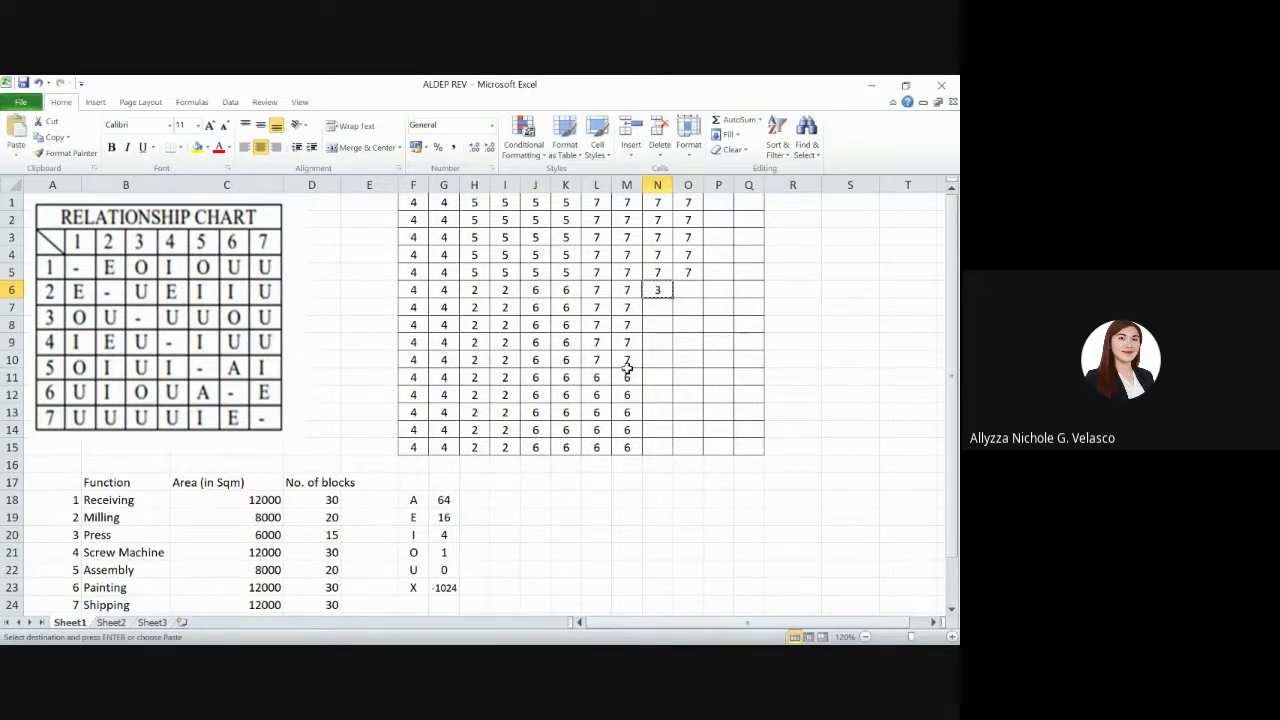
key(Down)
key(ctrl+v)
key(Up)
key(shift+Down)
key(ctrl+c)
key(Right)
key(ctrl+v)
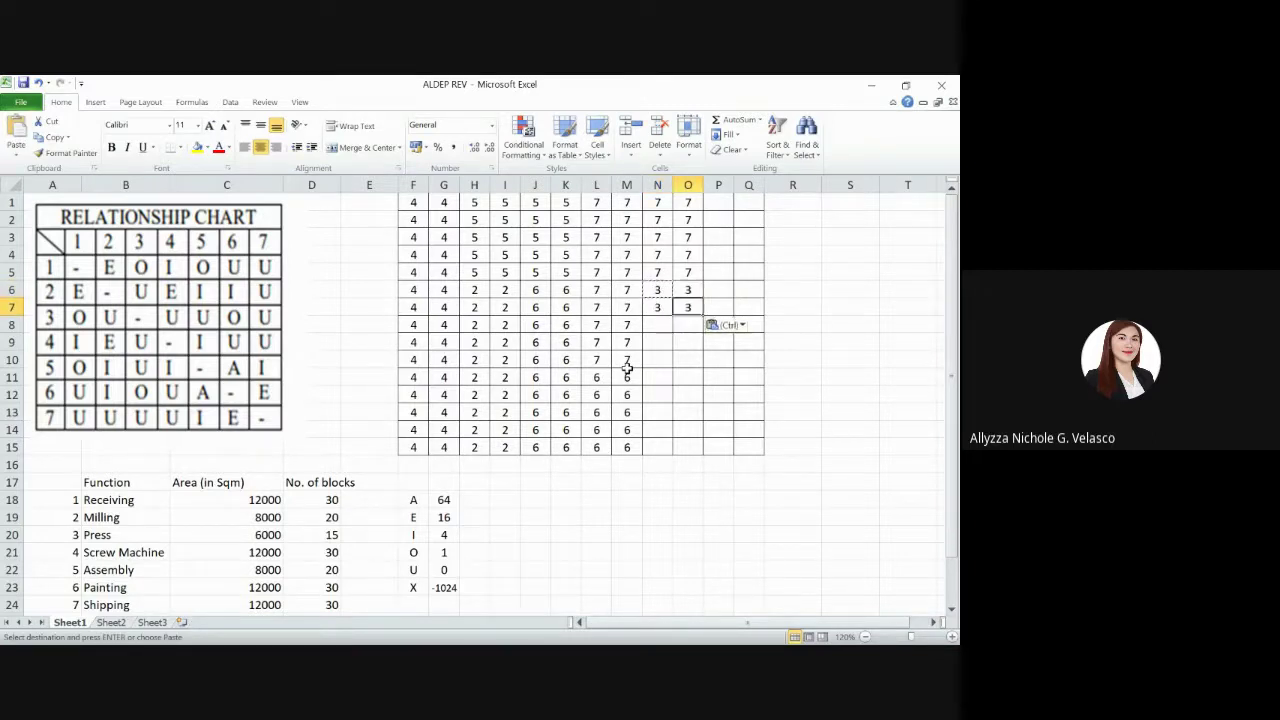
Copy the pair of 3s in N7:O7 into rows 8 and 9 of the strip
key(shift+Right)
key(ctrl+c)
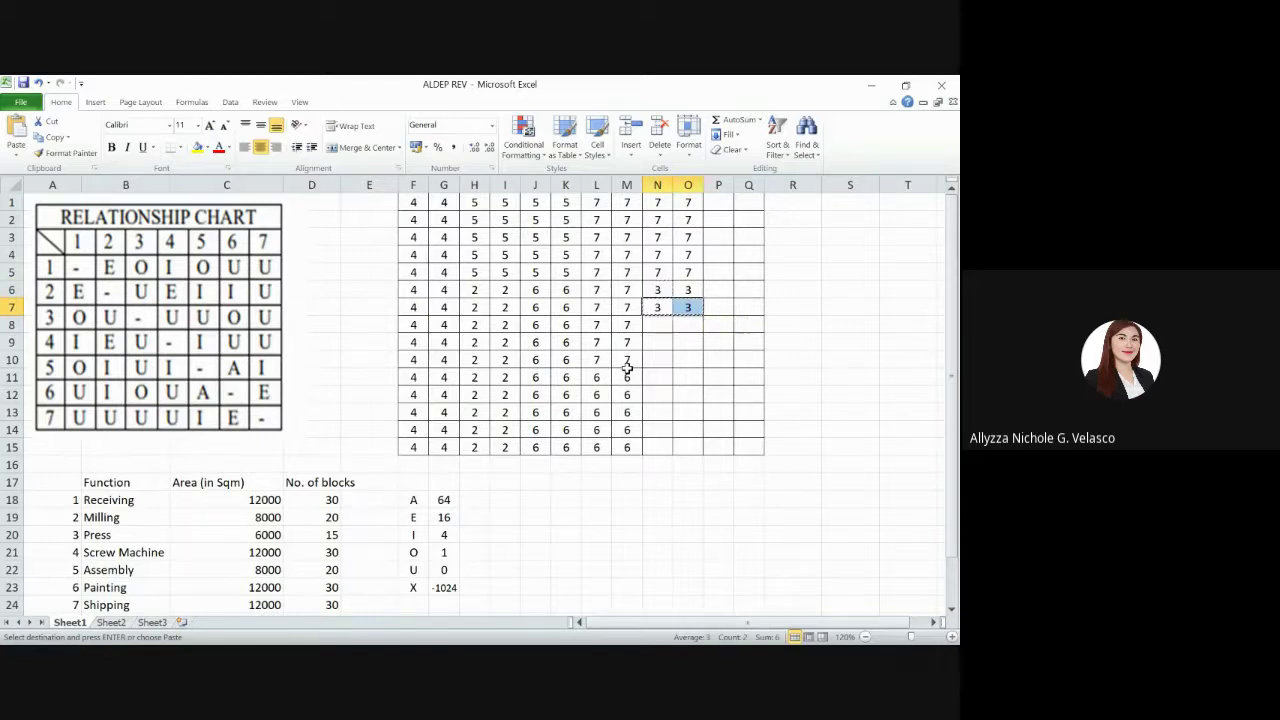
key(Down)
key(ctrl+v)
key(Down)
key(ctrl+v)
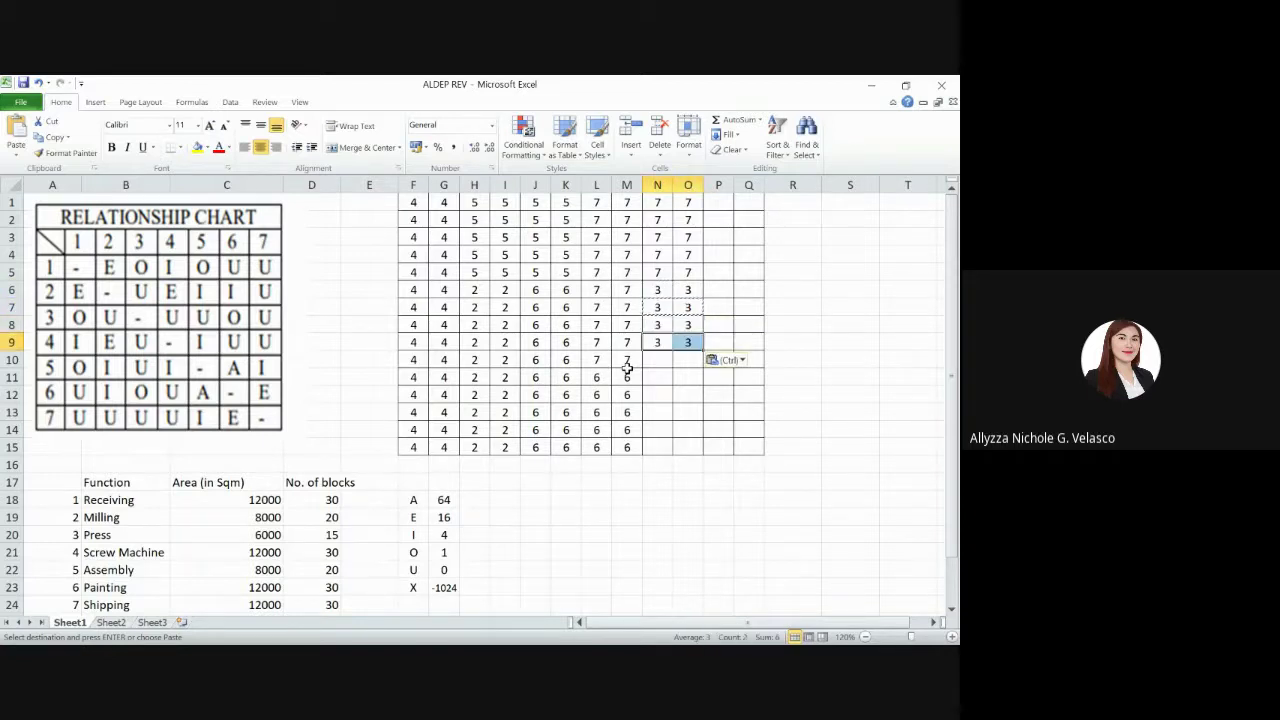
Extend the department 3 blocks by pasting the pair of 3s into rows 10 to 12 of columns N and O
key(Up)
key(Up)
key(Up)
key(Down)
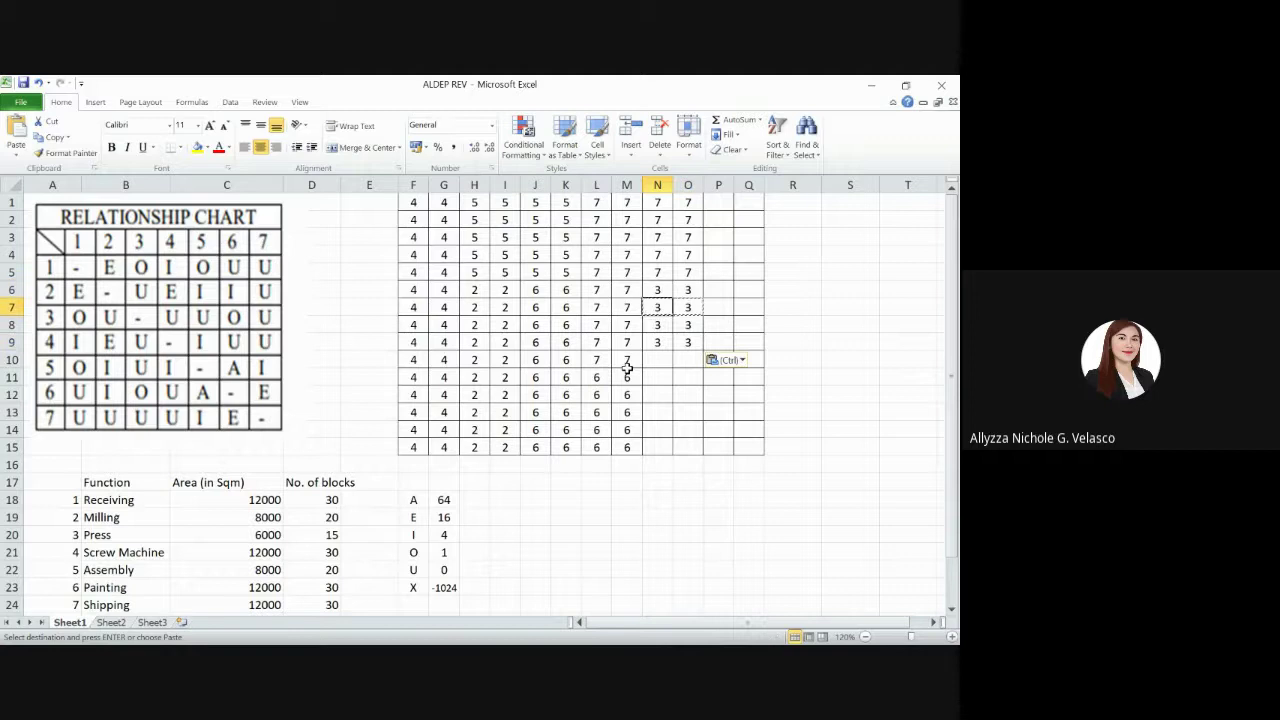
key(Down)
key(Down)
key(Down)
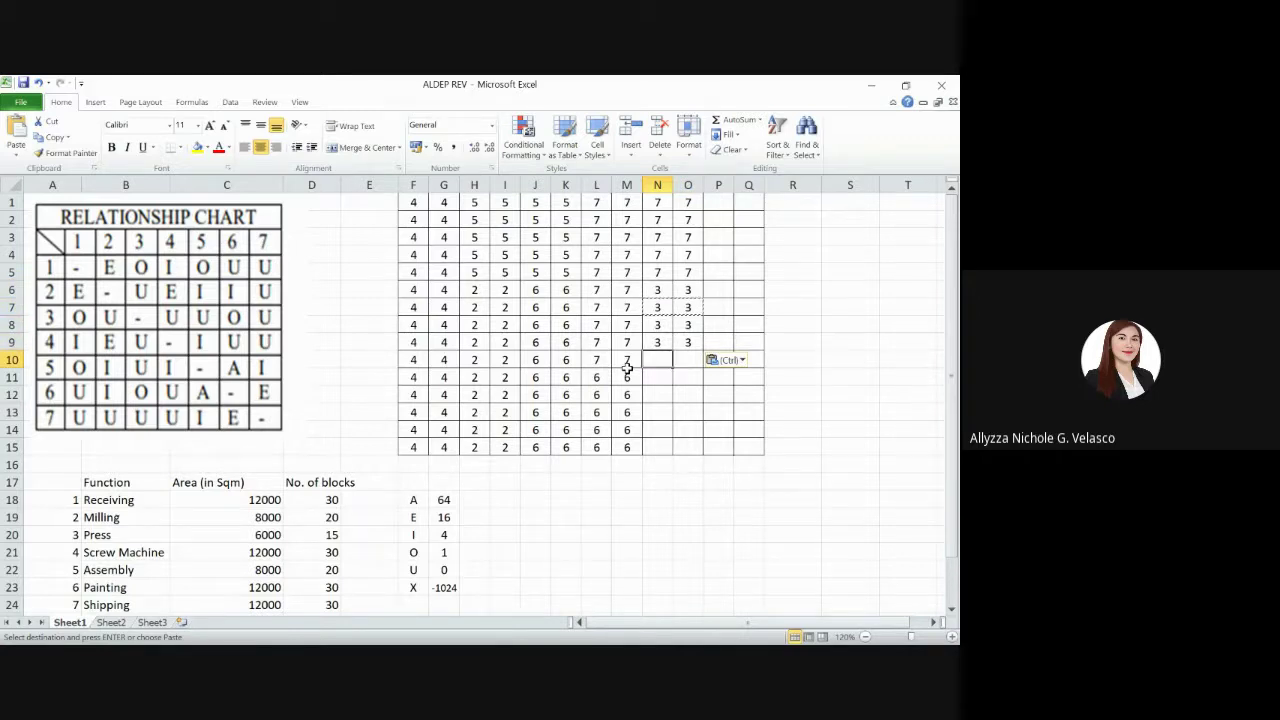
key(ctrl+v)
key(Down)
key(ctrl+v)
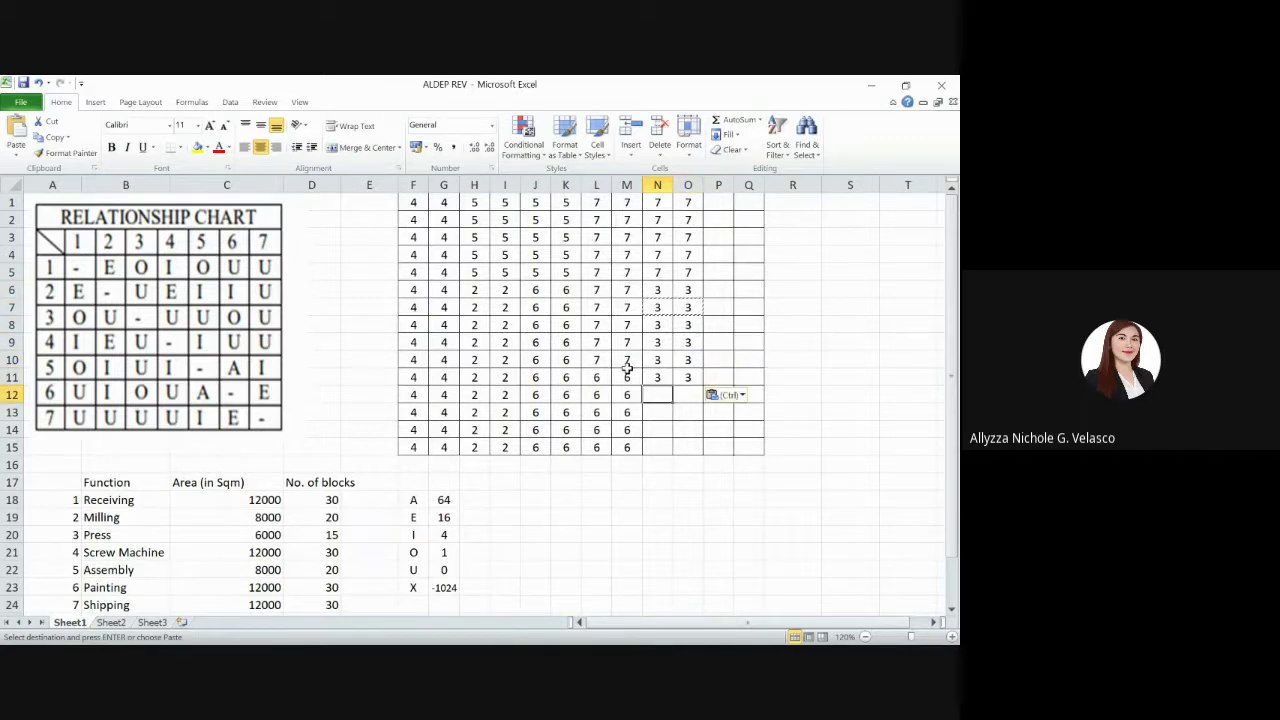
key(Down)
key(ctrl+v)
key(Up)
text(`)
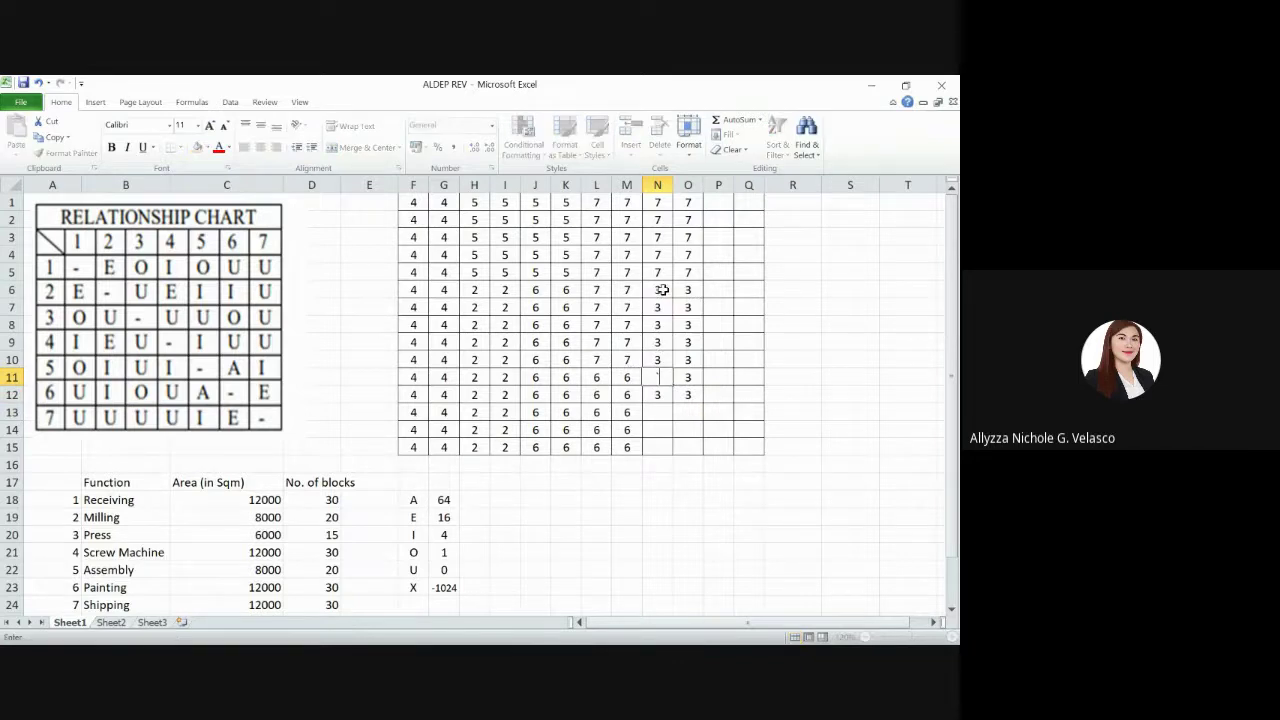
Replace the stray character in N11 with 3
drag(658, 289, 681, 402)
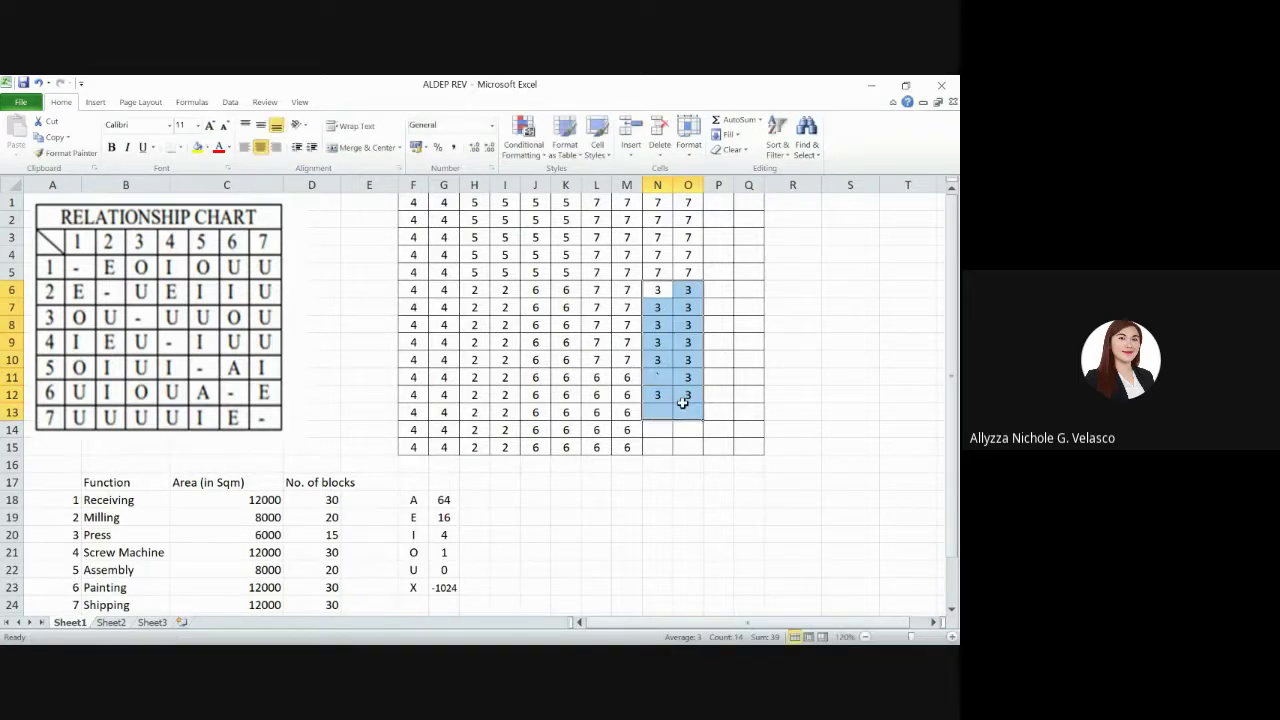
click(660, 384)
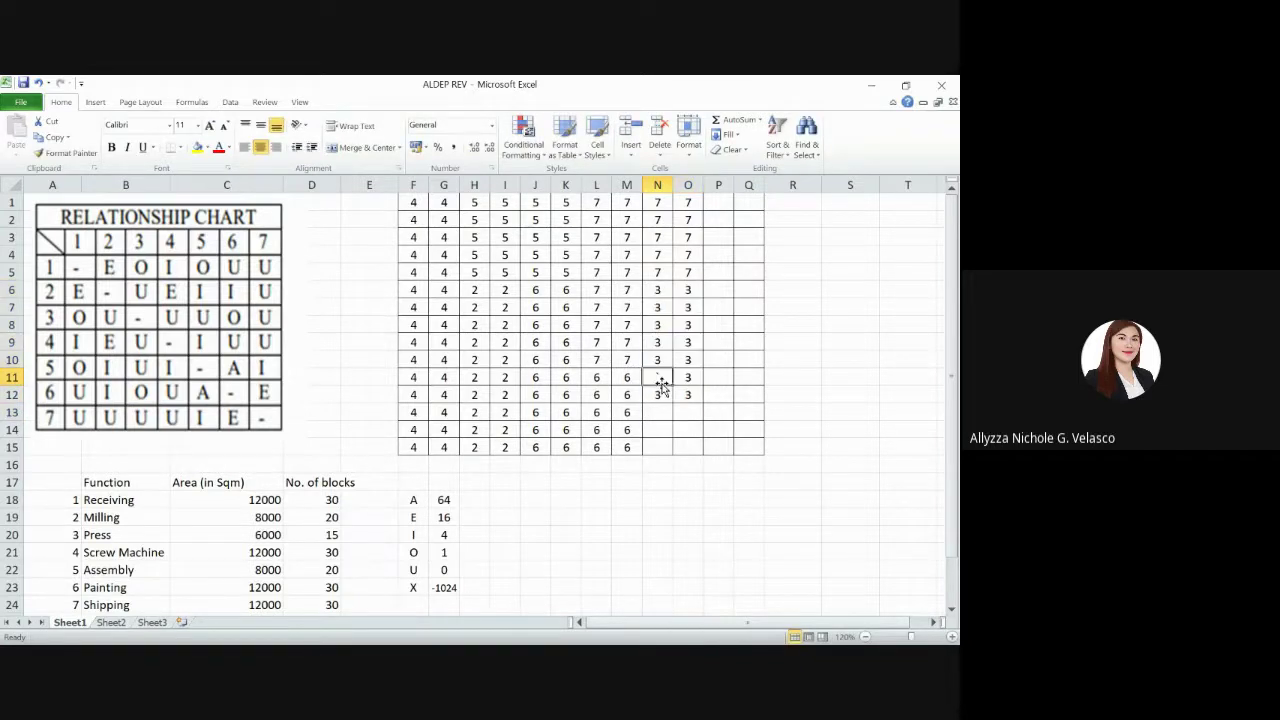
text(3)
key(Return)
Count the department 3 blocks in N6:O12 and add one more by entering 3 in N13
key(shift+Right)
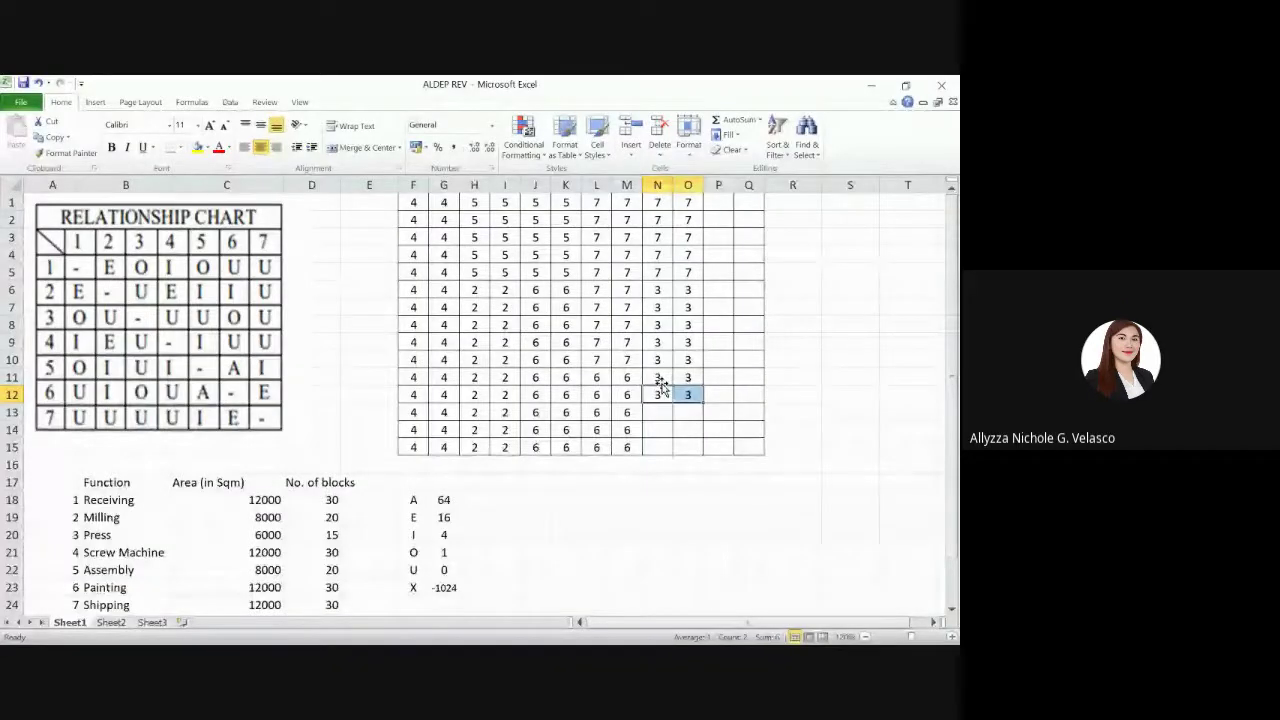
key(ctrl+shift+Up)
key(shift+Down)
key(shift+Down)
key(shift+Down)
key(shift+Down)
key(shift+Down)
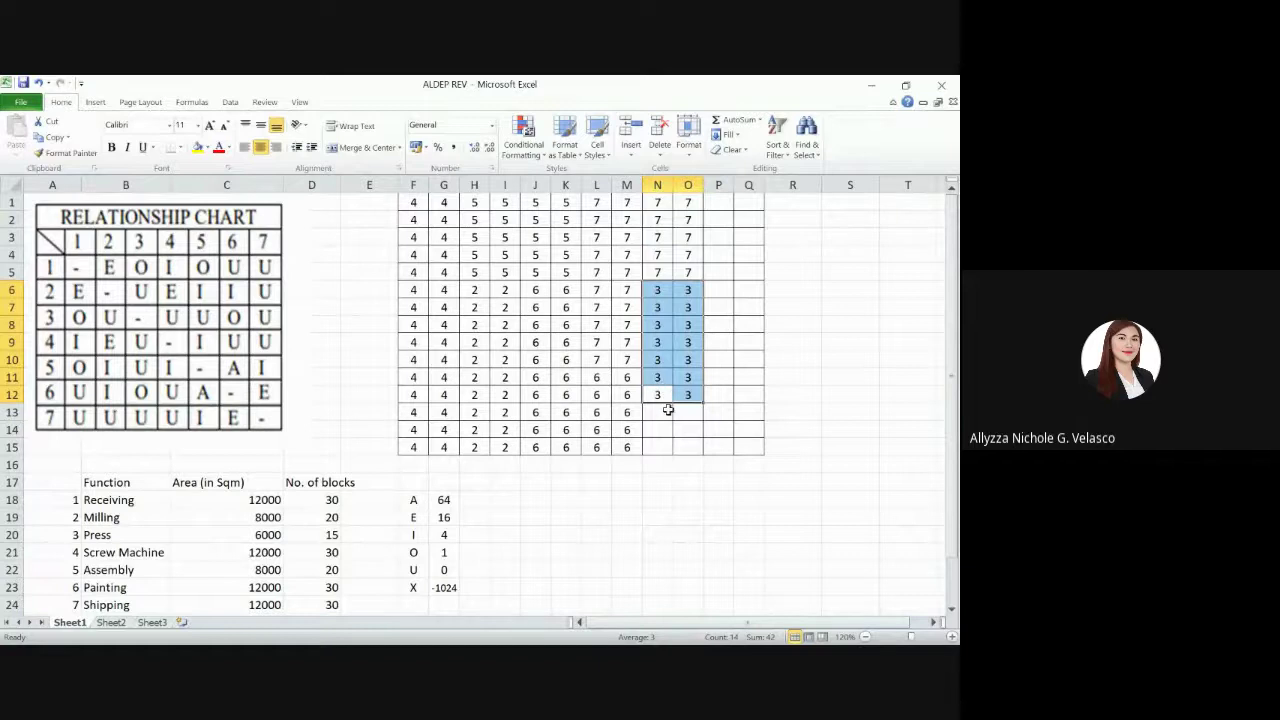
click(667, 412)
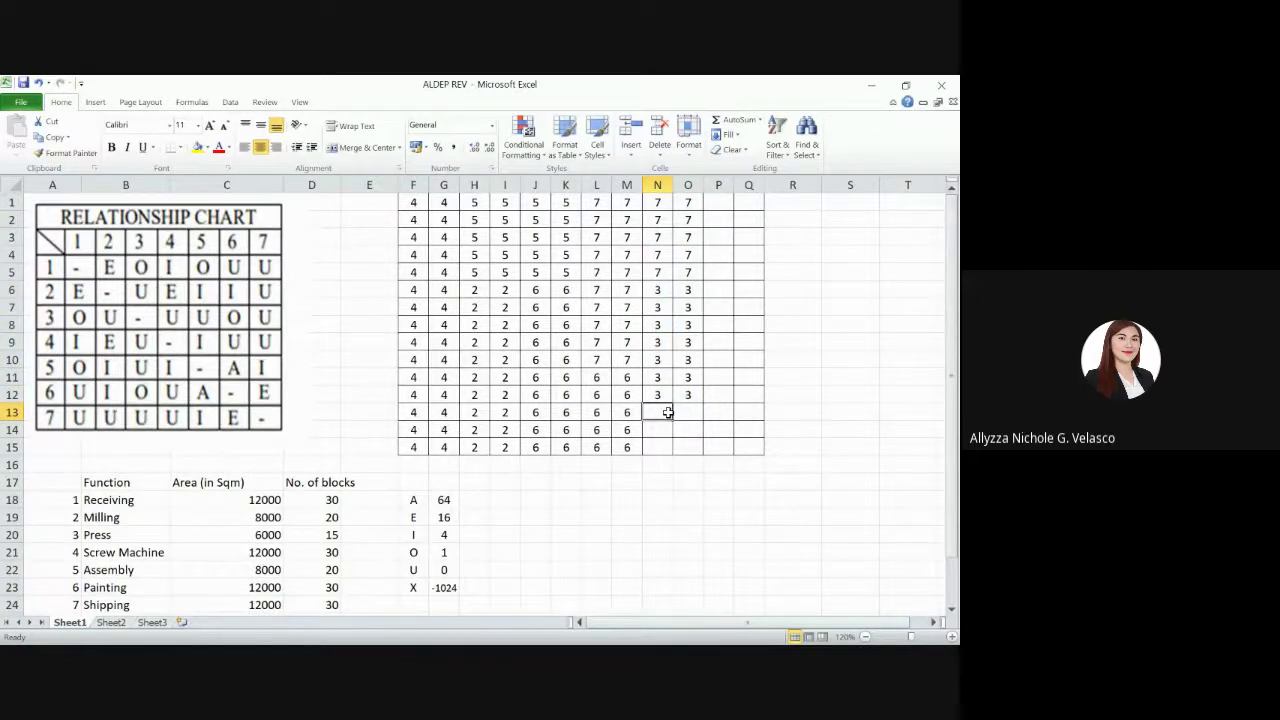
text(3)
key(Return)
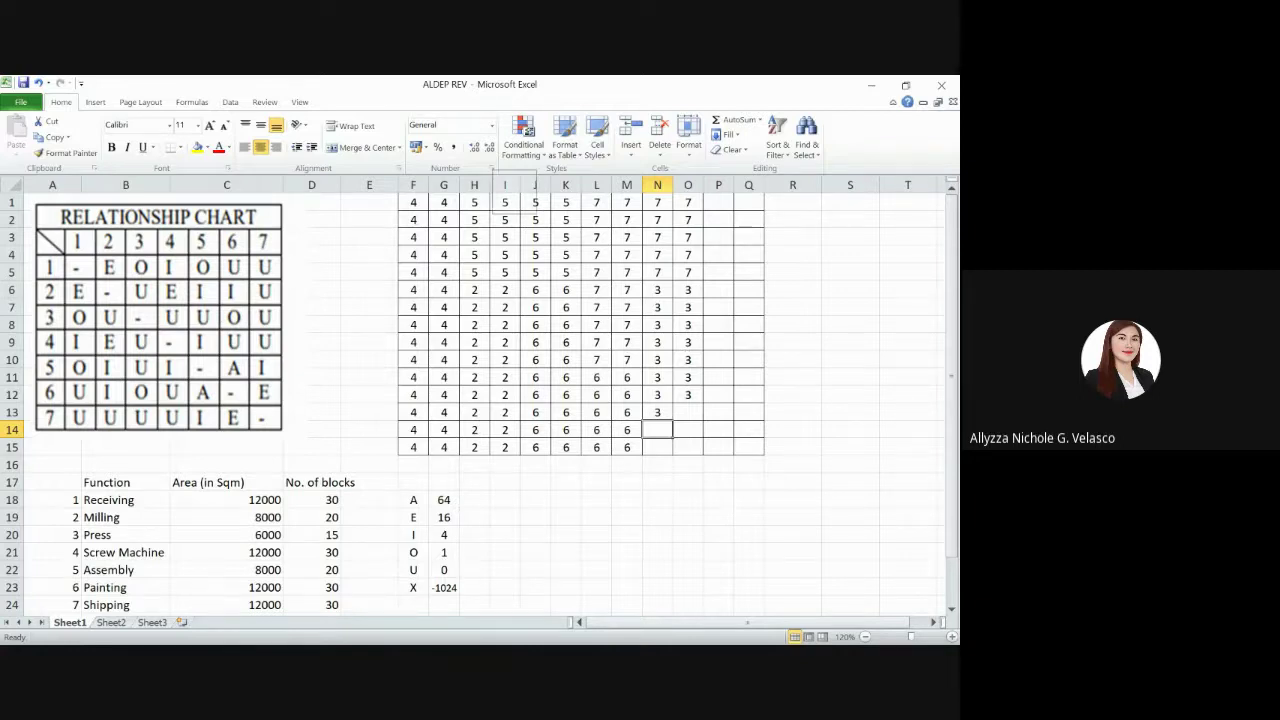
right_click(505, 185)
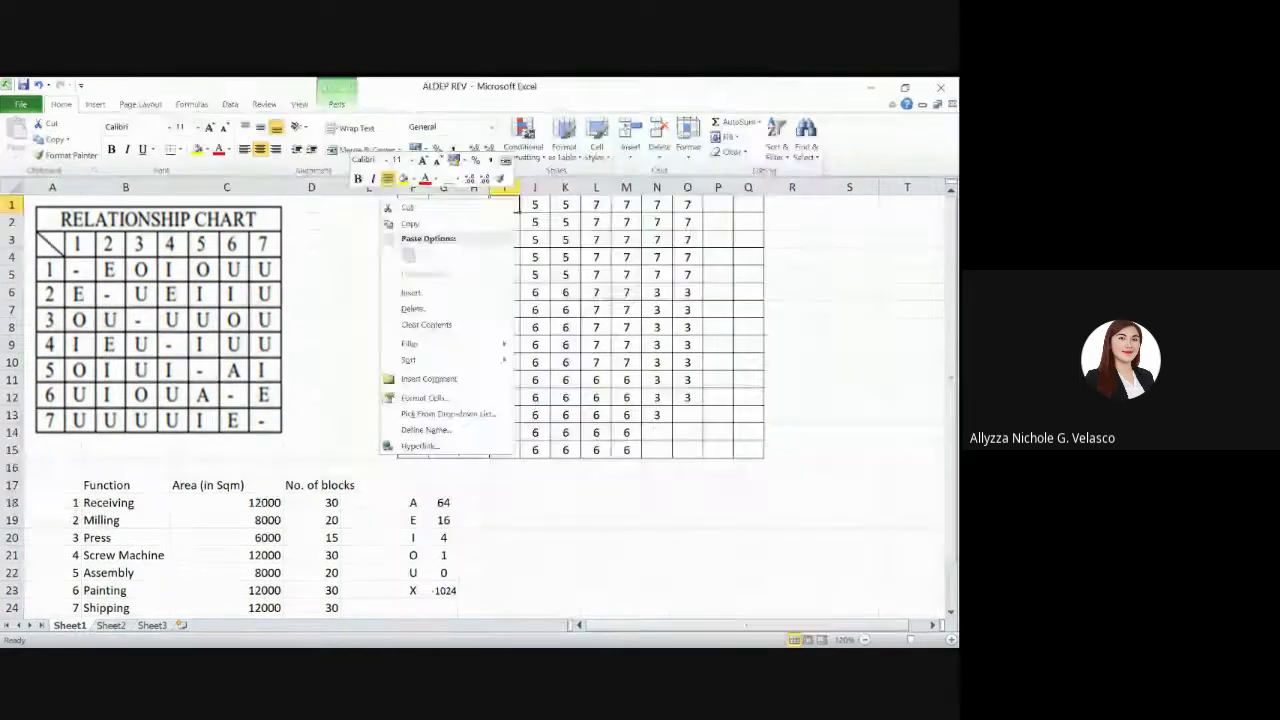
click(640, 288)
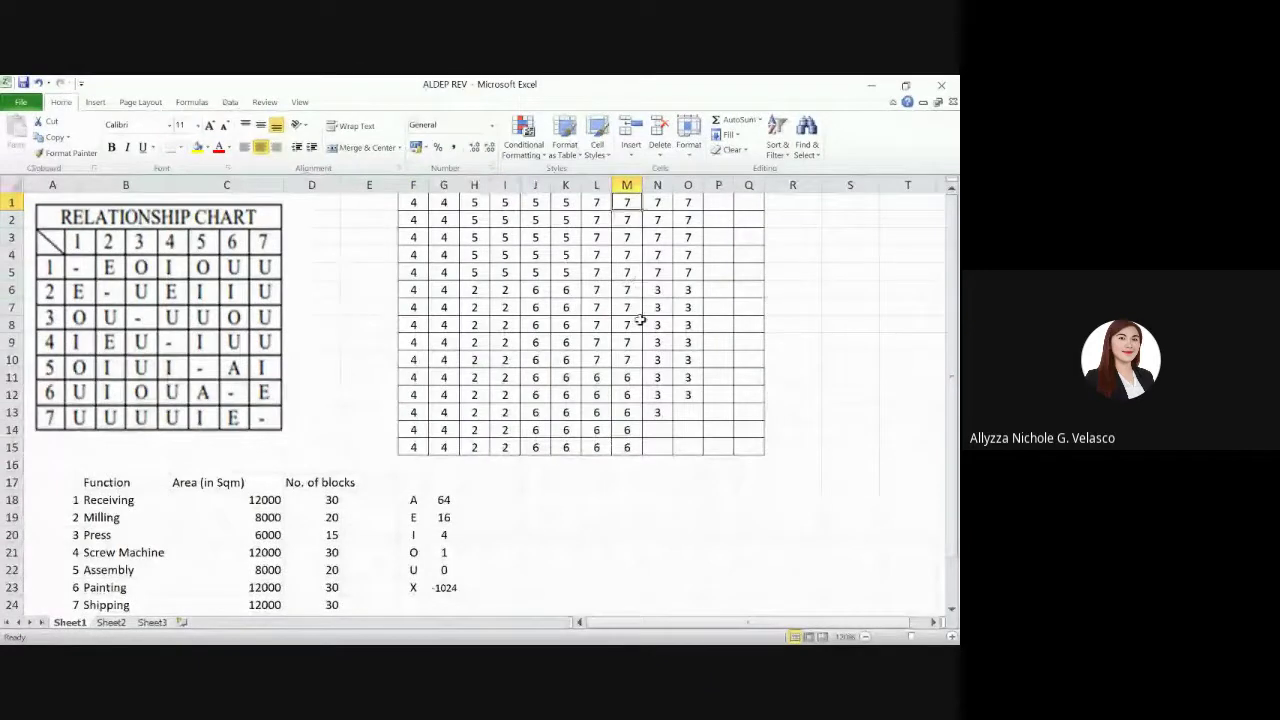
click(628, 324)
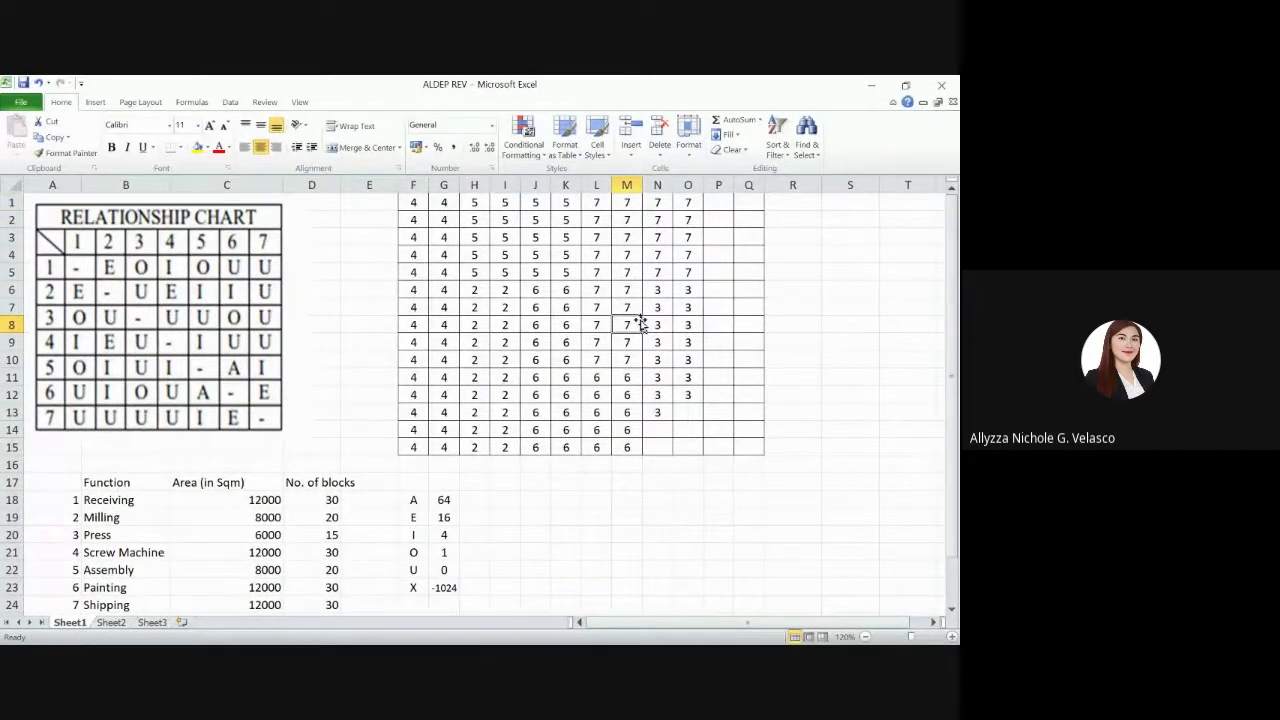
click(693, 305)
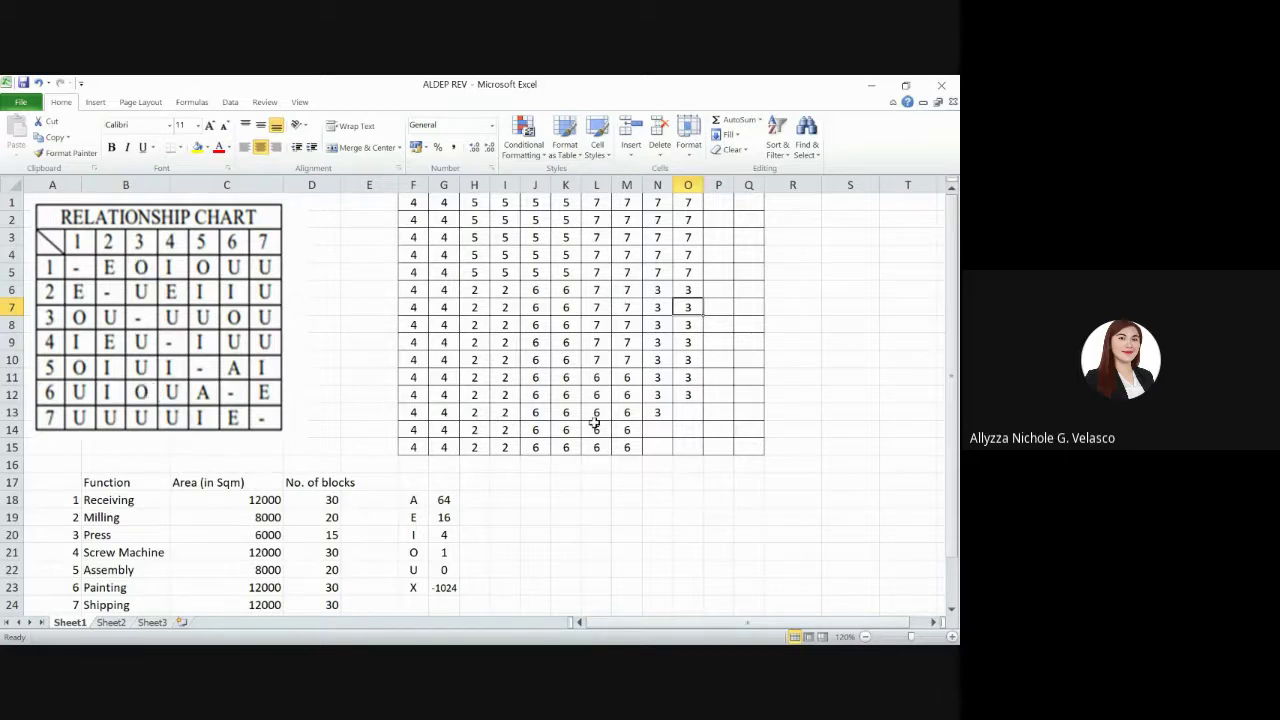
Enter 1 in N14:N15 and O13:O15 to start department 1 in the rest of the strip
click(665, 432)
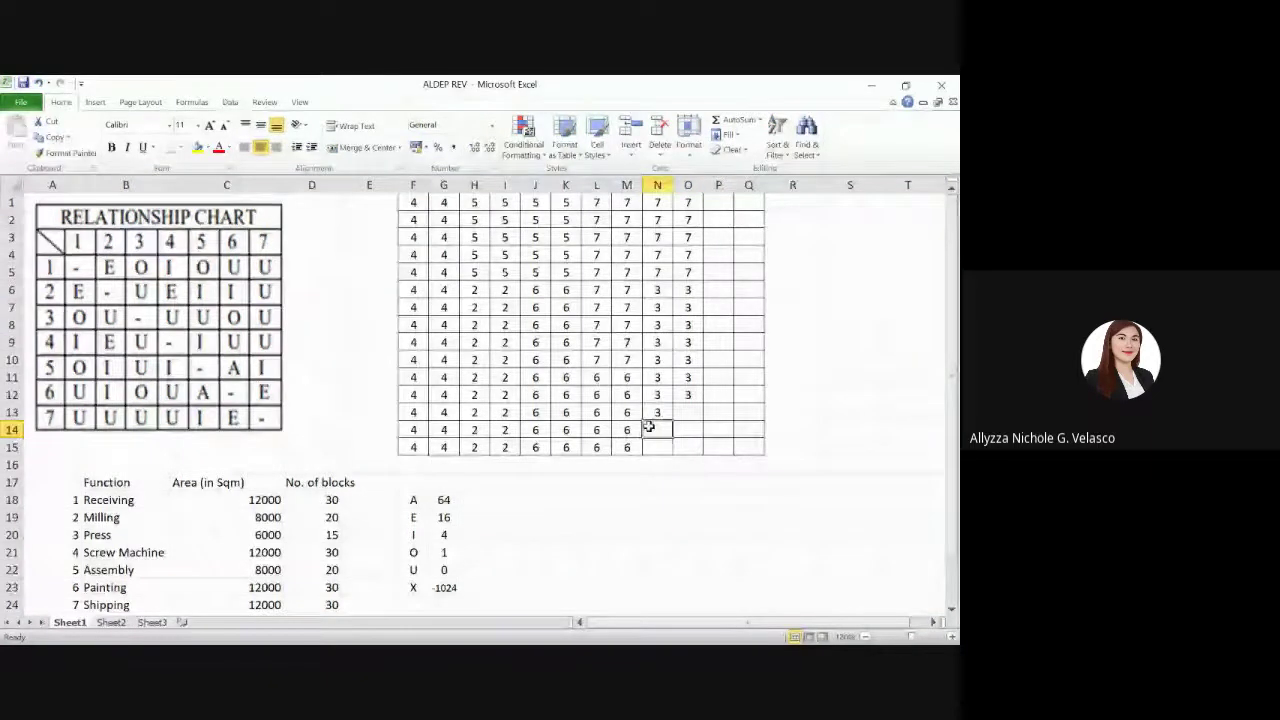
text(1)
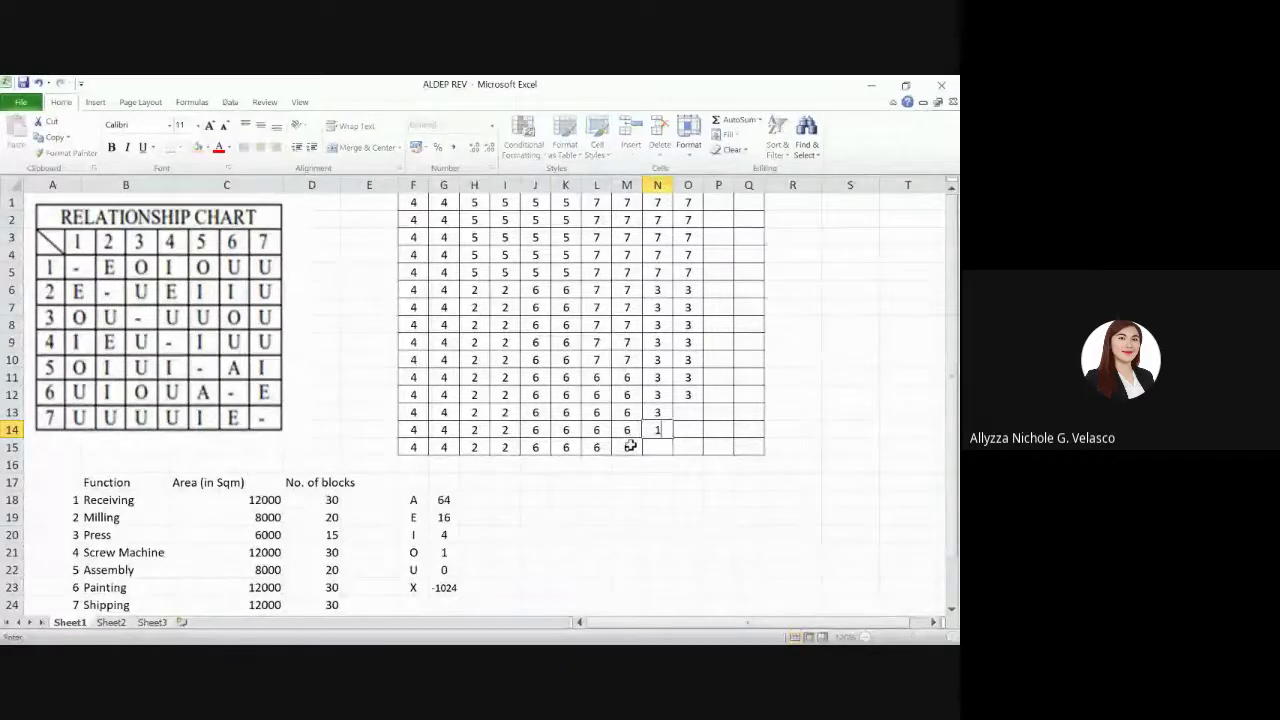
key(Return)
text(1)
key(Tab)
key(Up)
key(Up)
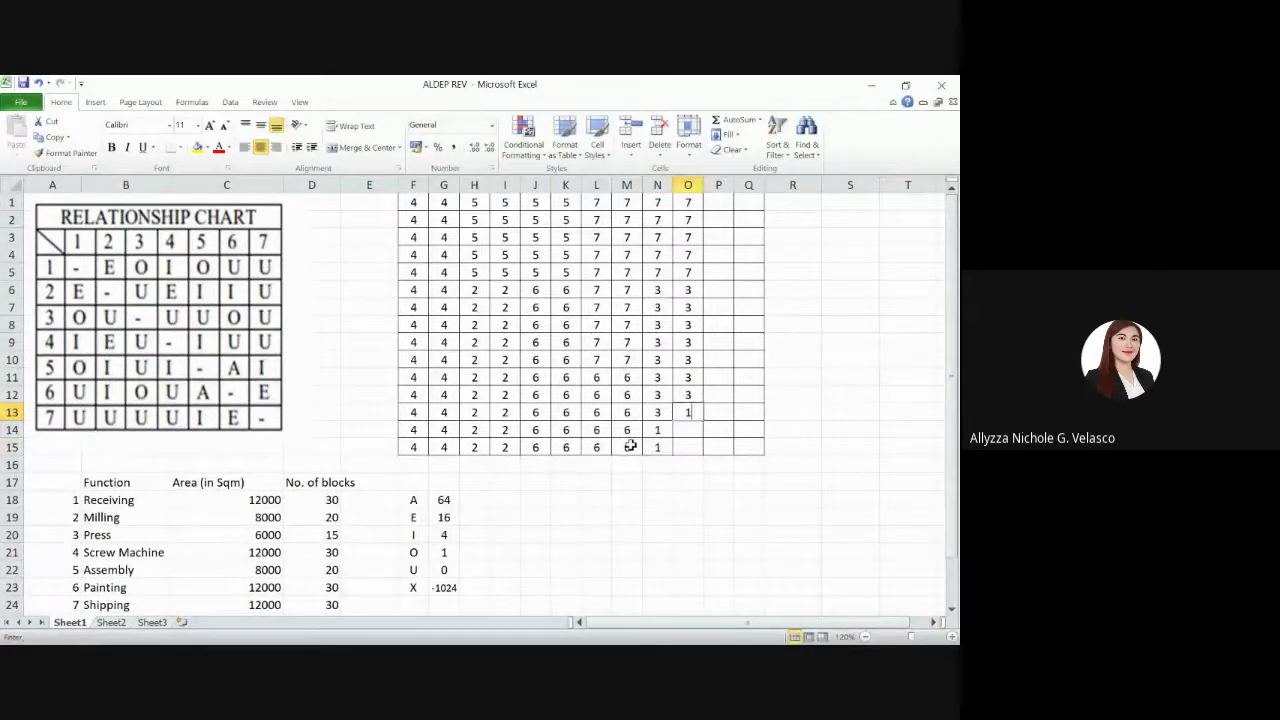
text(1)
key(Return)
text(1)
key(Return)
text(1)
key(Tab)
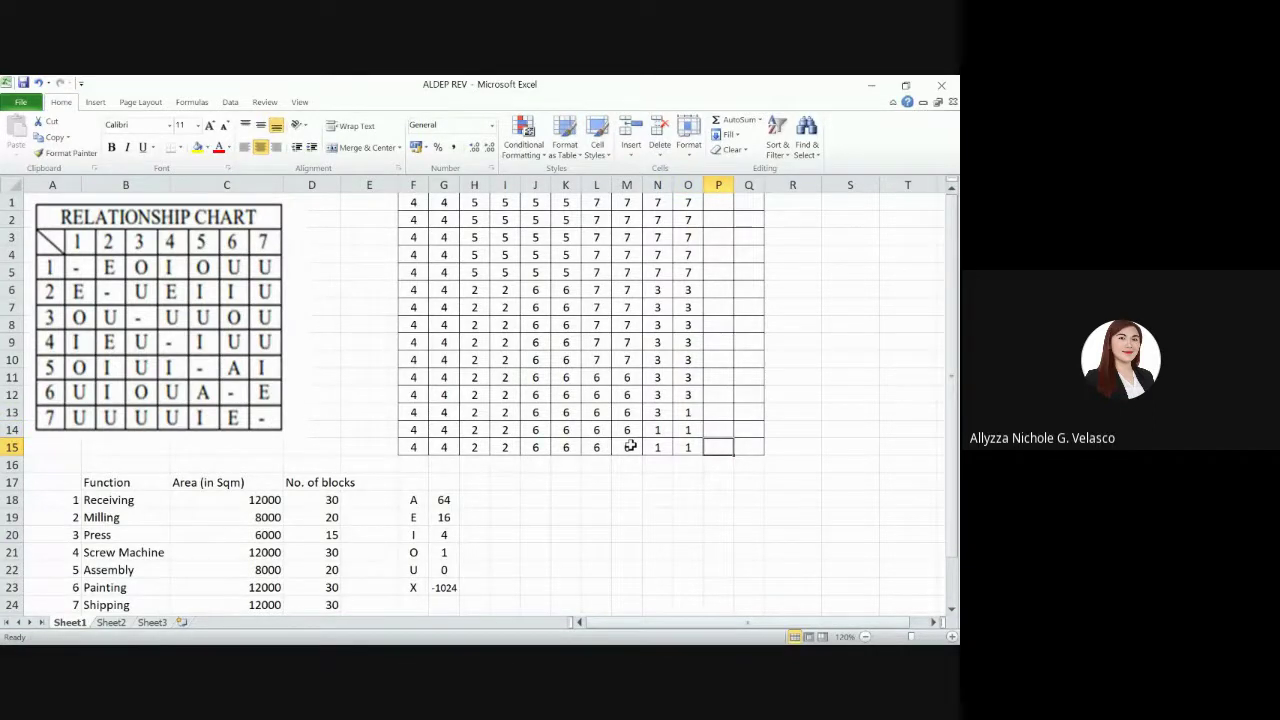
Continue department 1 in the last strip by entering 1 in each cell of P13:Q15
text(1)
key(Tab)
text(1)
key(Up)
key(Left)
text(1)
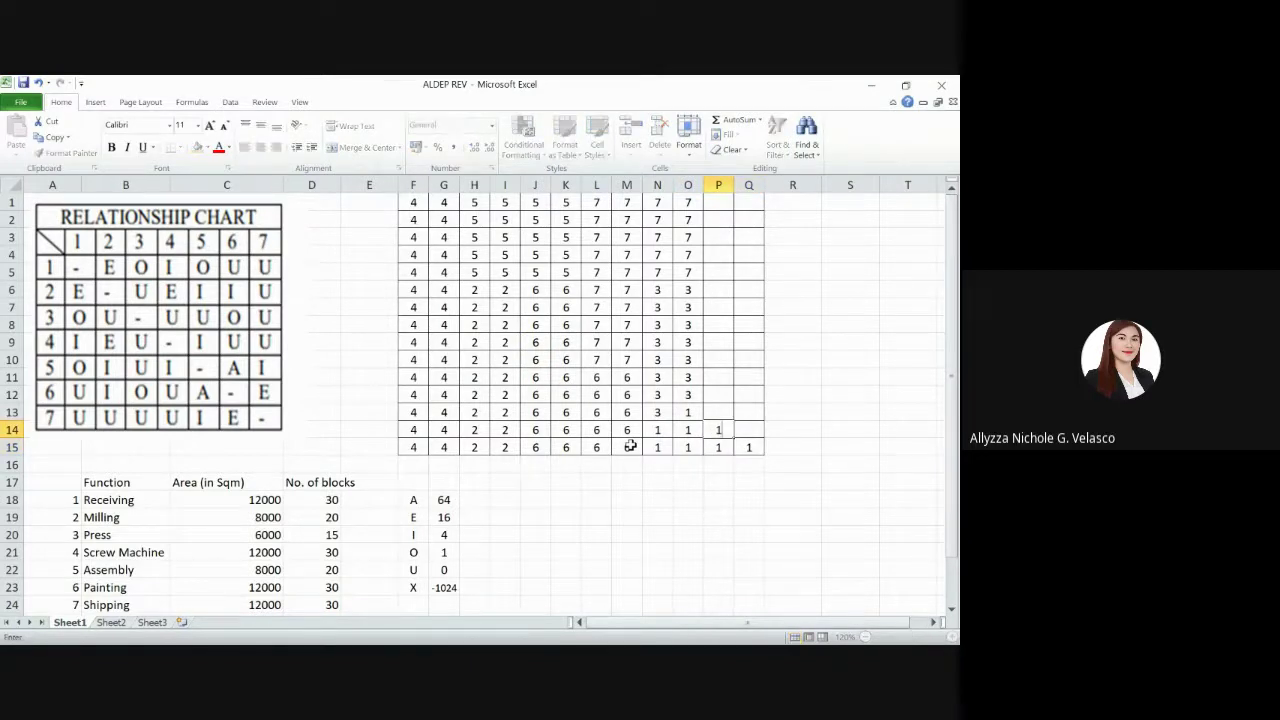
key(Up)
text(1)
key(Tab)
text(1)
key(Down)
text(1)
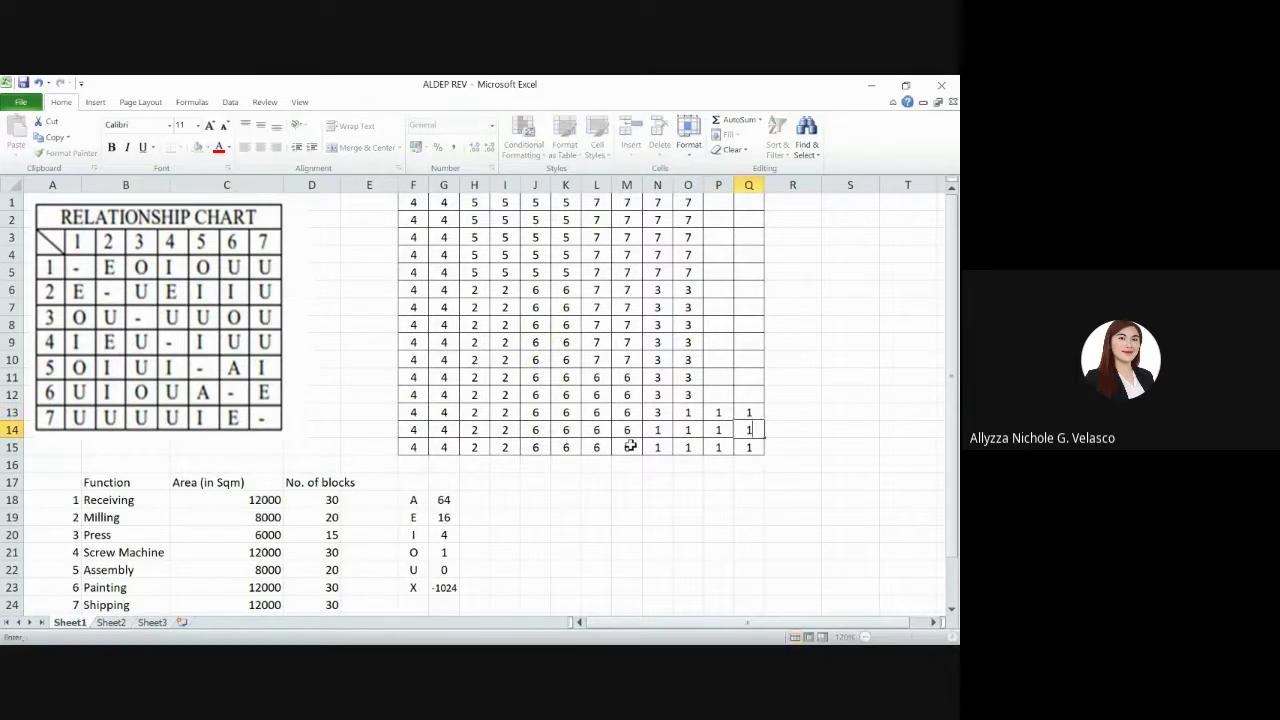
Count the department 1 blocks in N14:Q15
key(Left)
key(Left)
key(Left)
key(shift+Right)
key(shift+Right)
key(shift+Right)
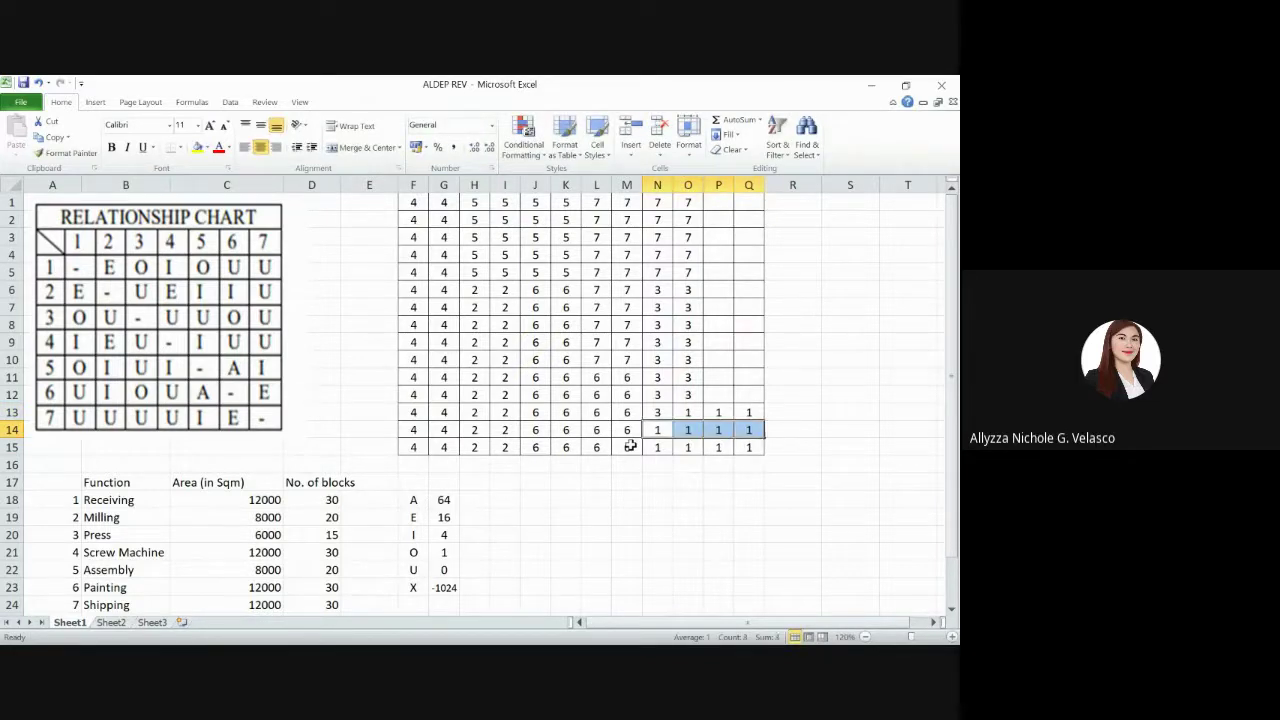
key(shift+Down)
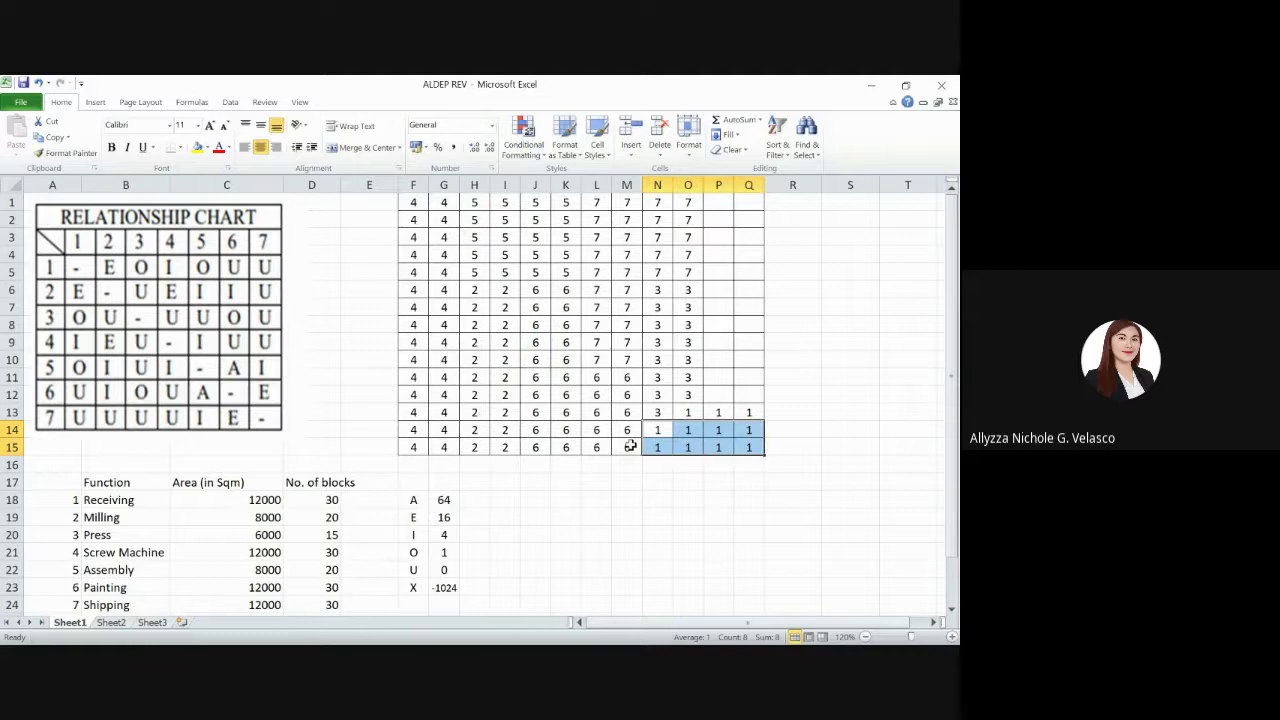
Copy the pair of 1s in P13:Q13 into each row of P9:Q12 to extend department 1 up the last strip
key(Up)
key(Right)
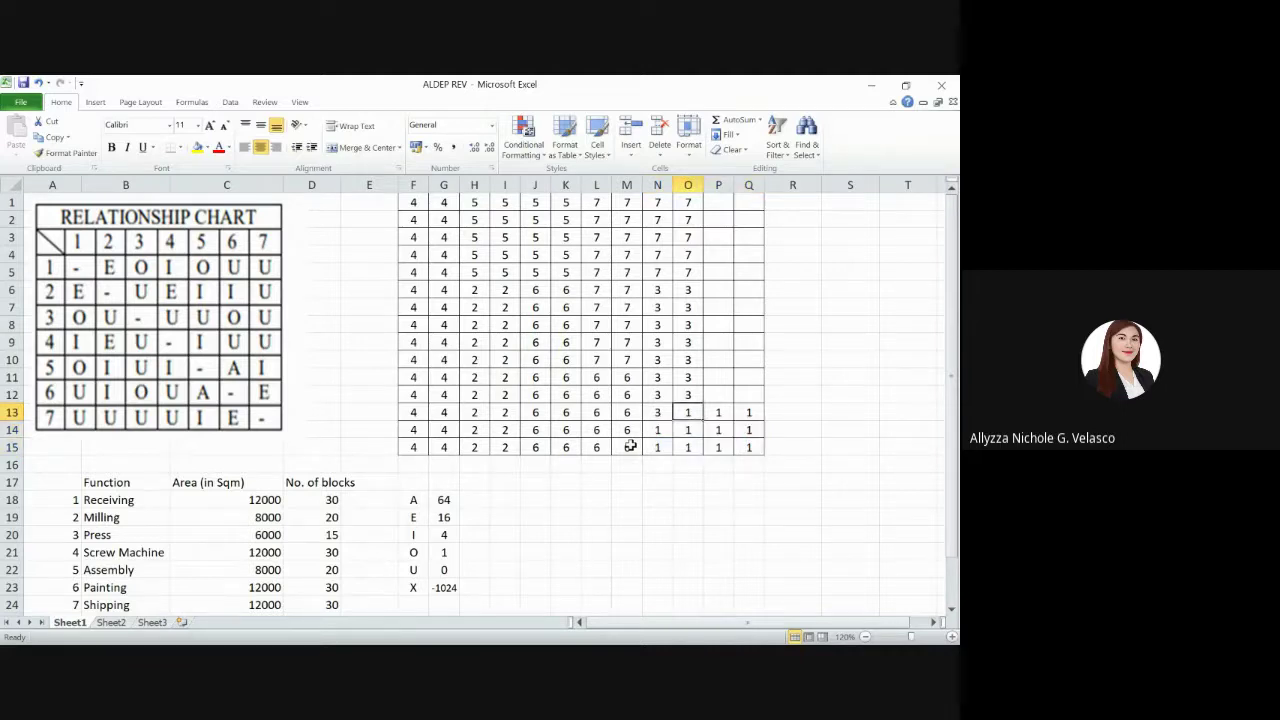
key(Right)
key(Right)
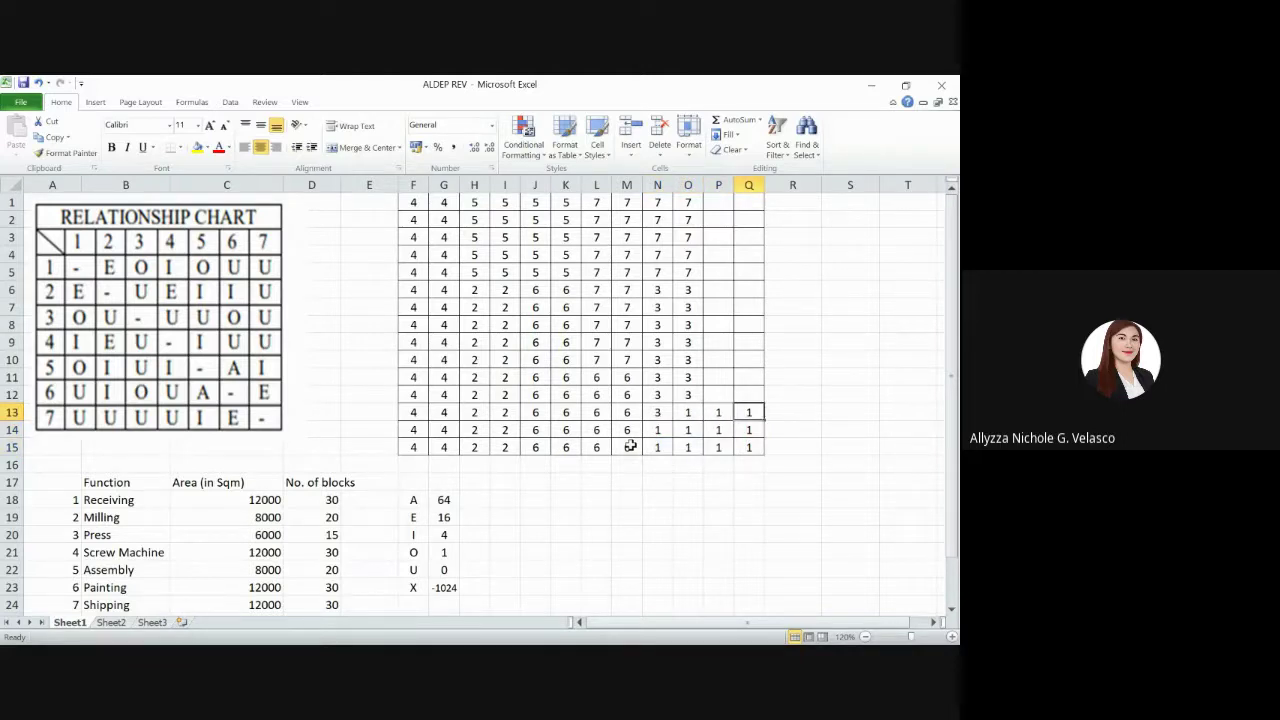
key(Left)
key(shift+Right)
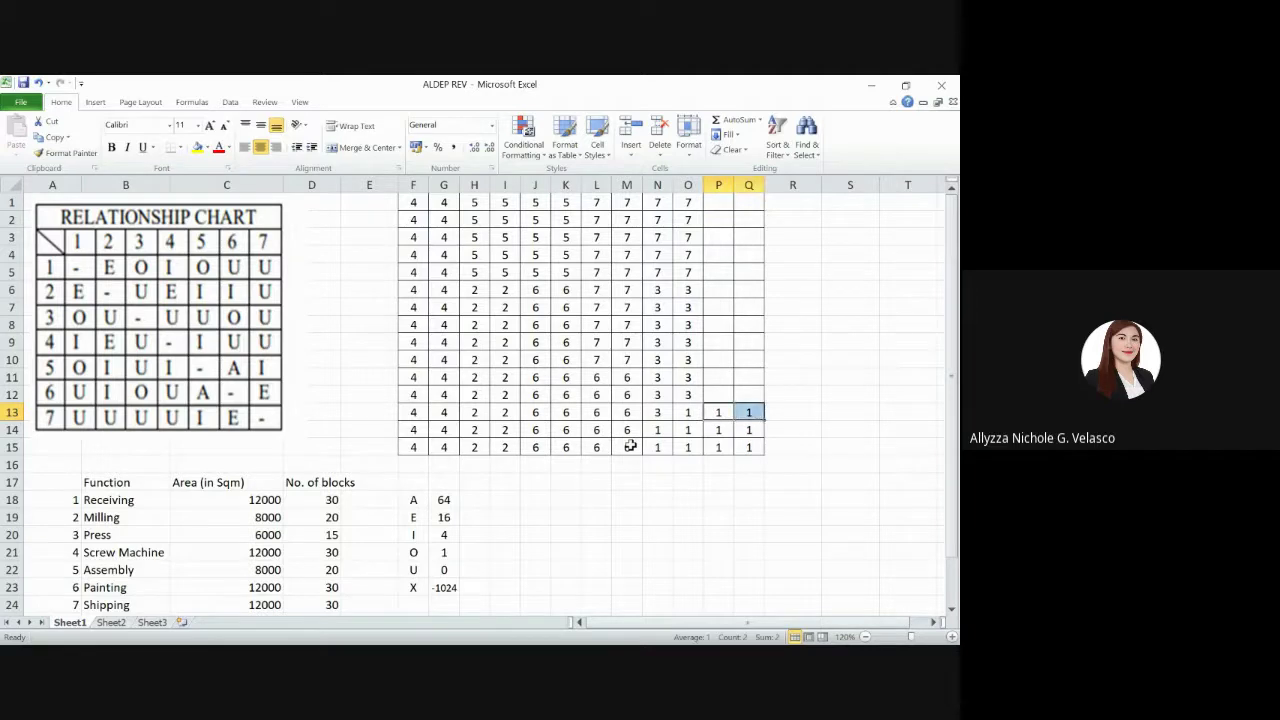
key(ctrl+c)
key(Up)
key(ctrl+v)
key(Up)
key(ctrl+v)
key(Up)
key(ctrl+v)
key(Up)
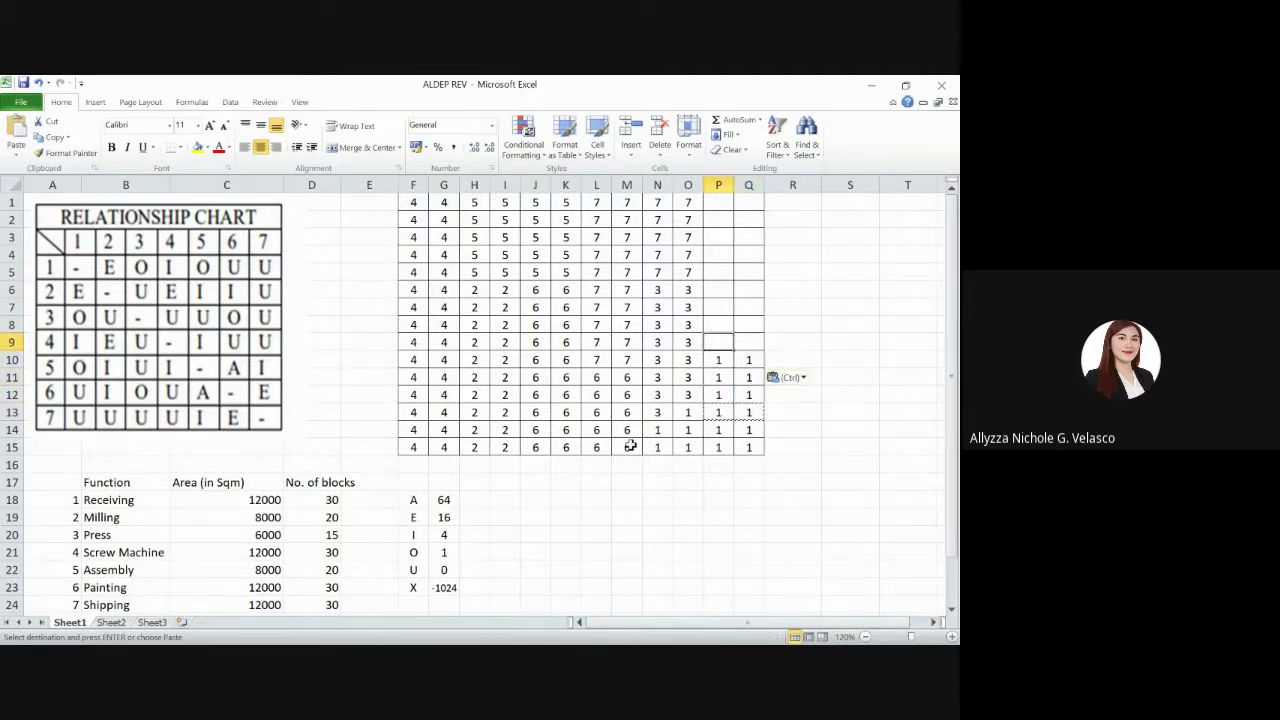
key(ctrl+v)
Count the department 1 blocks placed so far in P9:Q15, N14:O15 and O13
key(shift+Right)
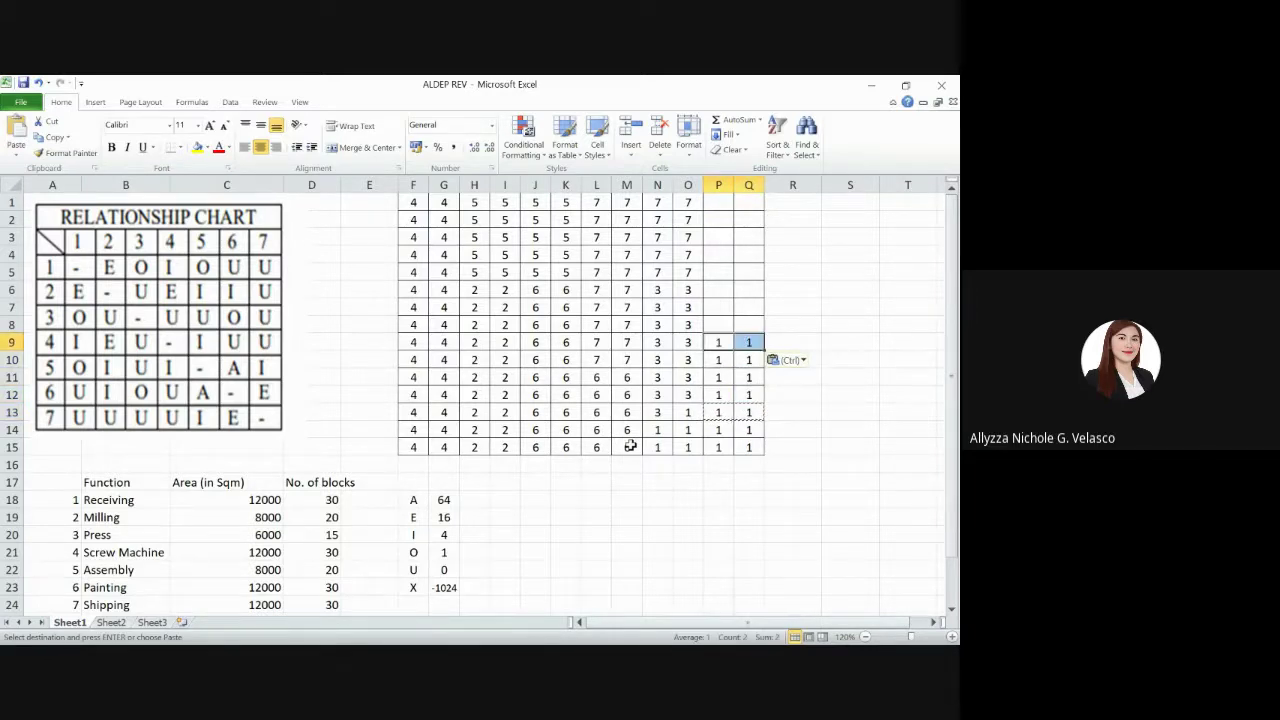
key(ctrl+shift+Down)
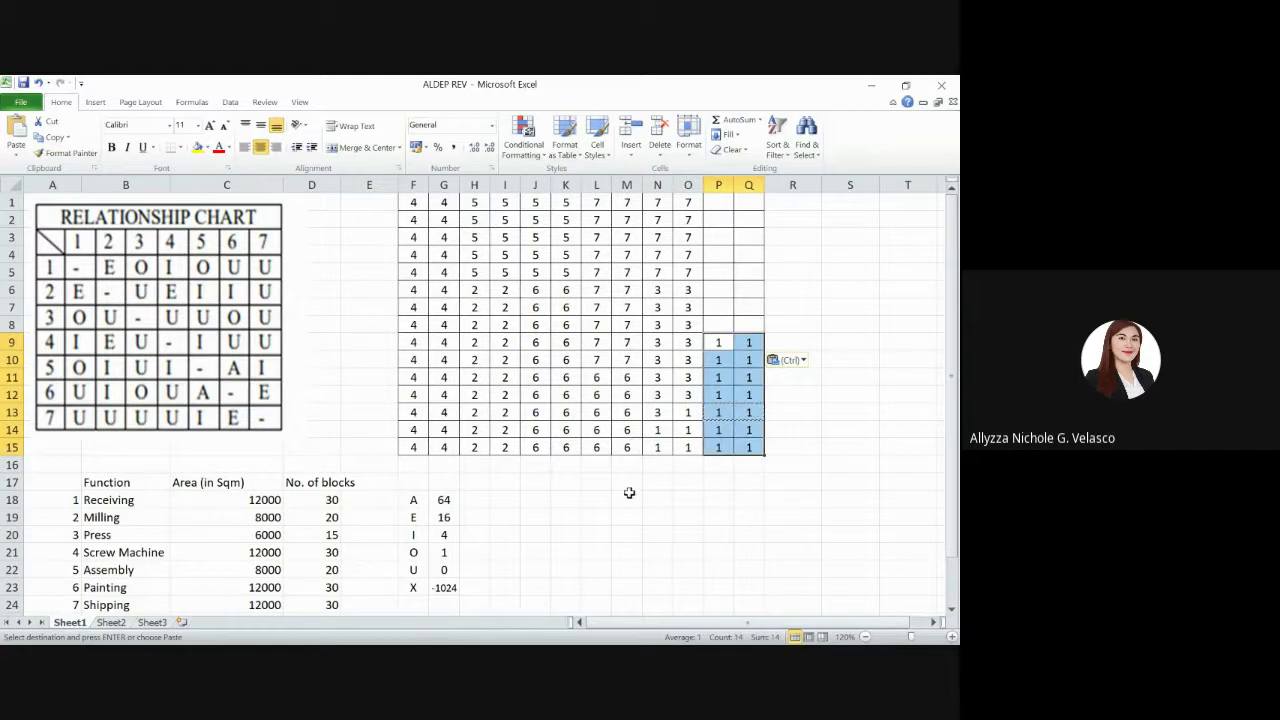
ctrl+click(660, 446)
drag(684, 446, 657, 429)
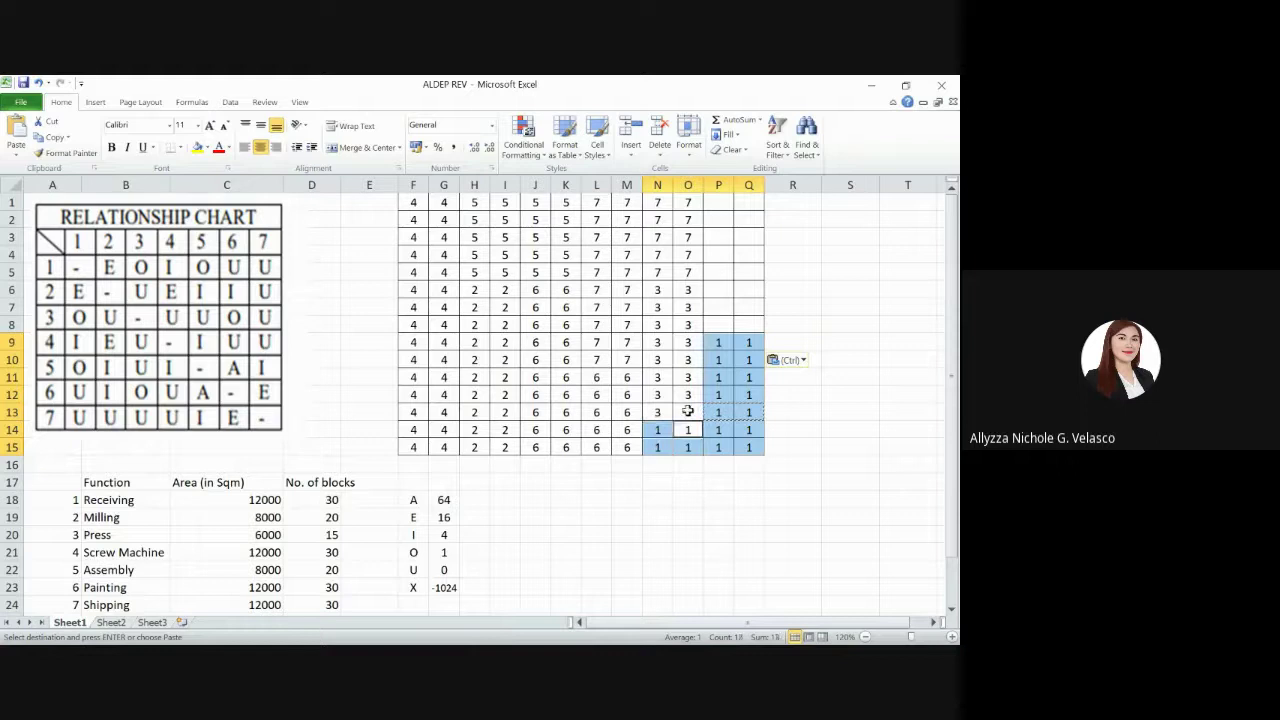
ctrl+click(688, 411)
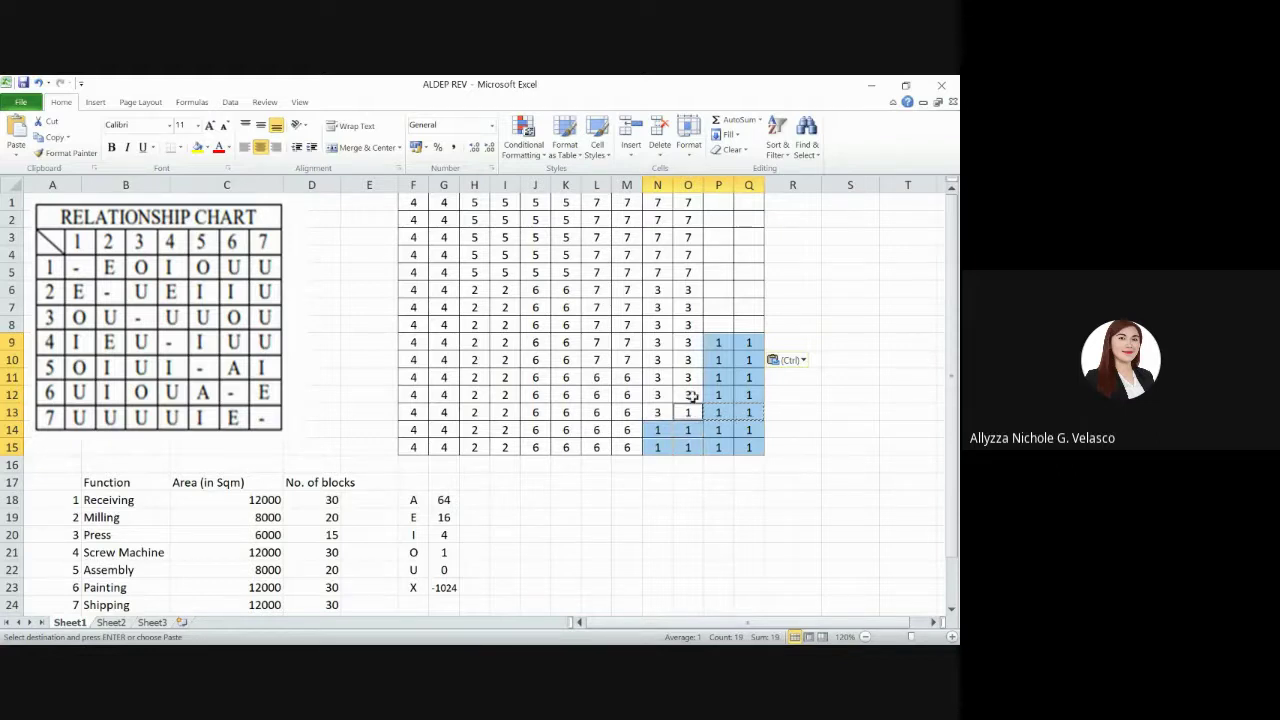
key(Escape)
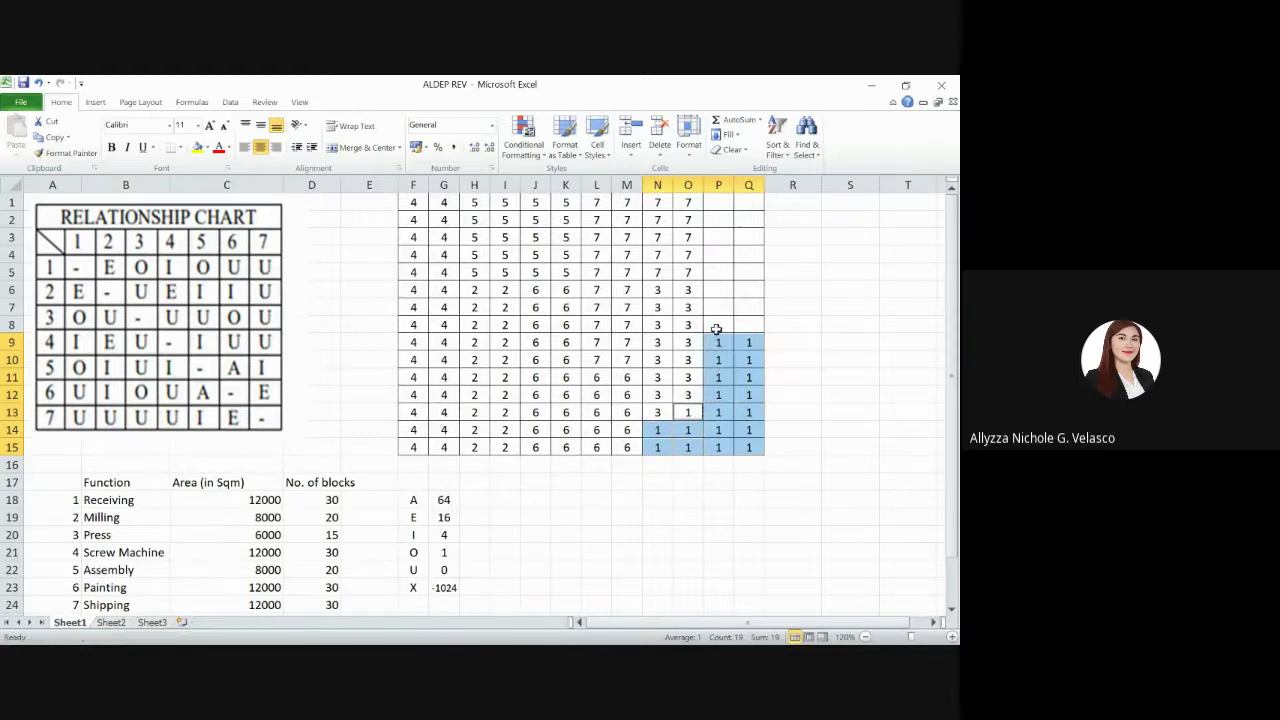
Copy the pair of 1s in P9:Q9 into each row of P4:Q8 to finish department 1
click(720, 346)
key(shift+Right)
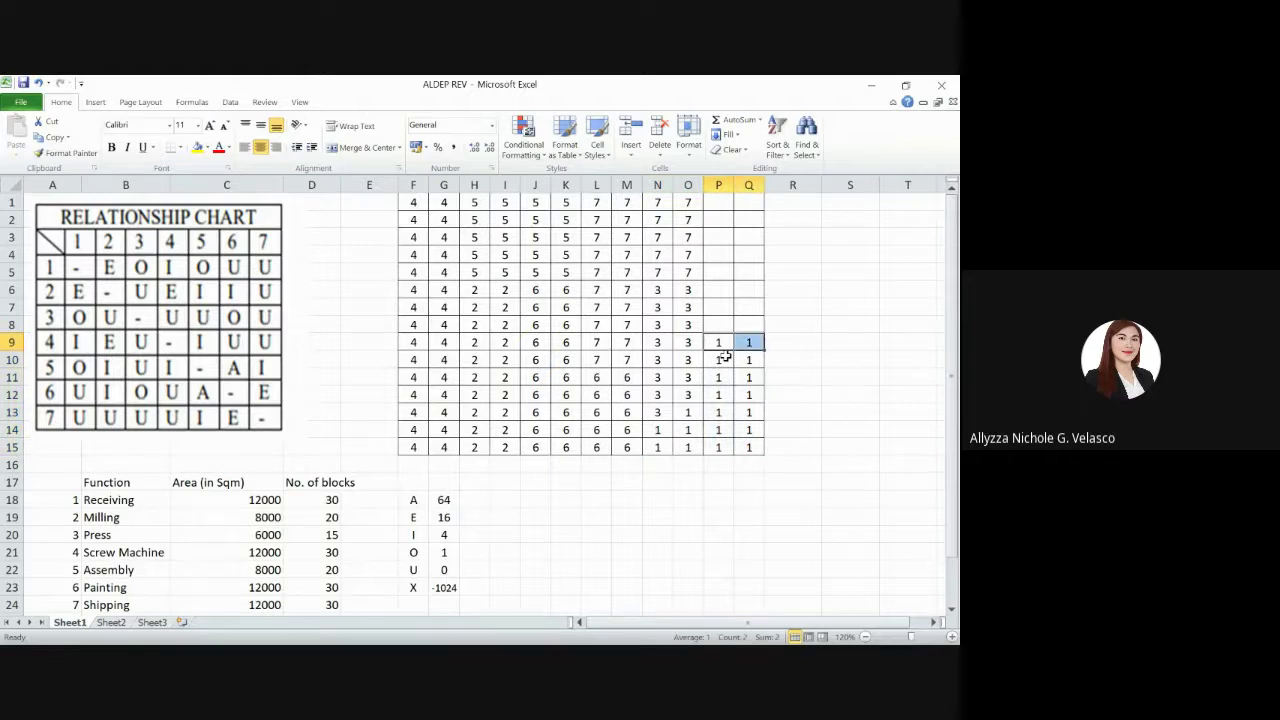
key(ctrl+c)
key(Up)
key(ctrl+v)
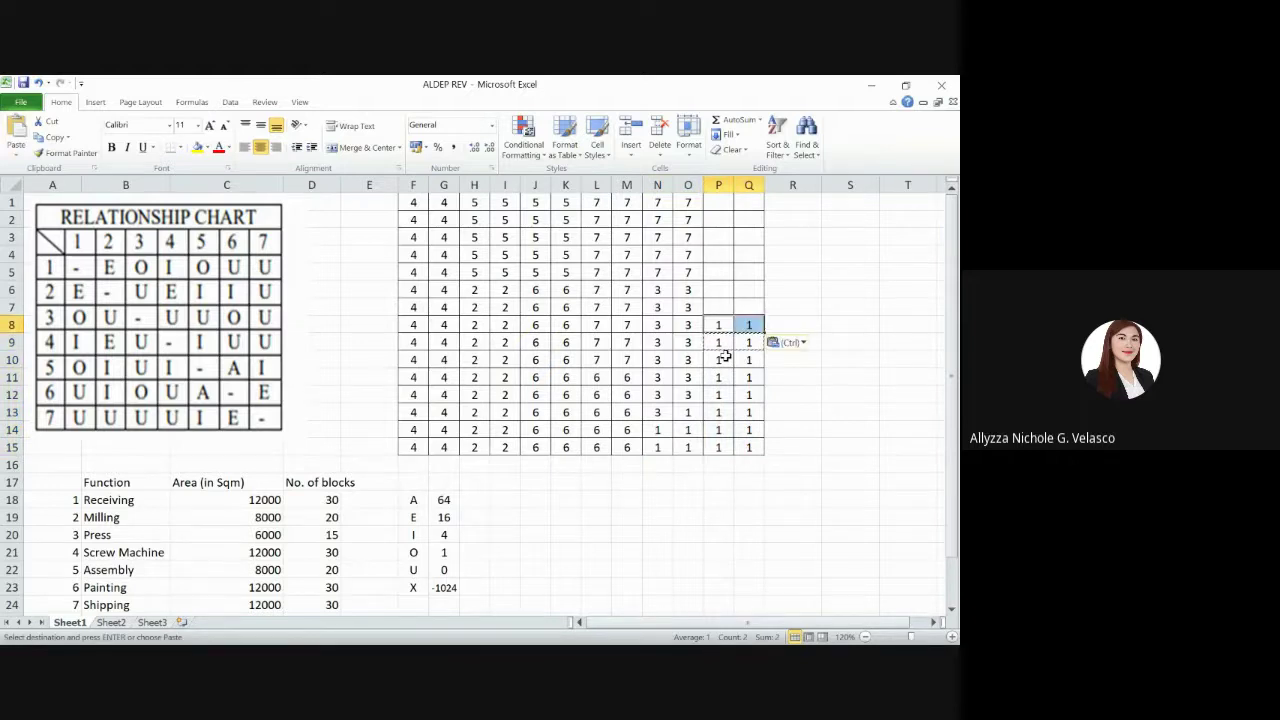
key(Up)
key(ctrl+v)
key(Up)
key(ctrl+v)
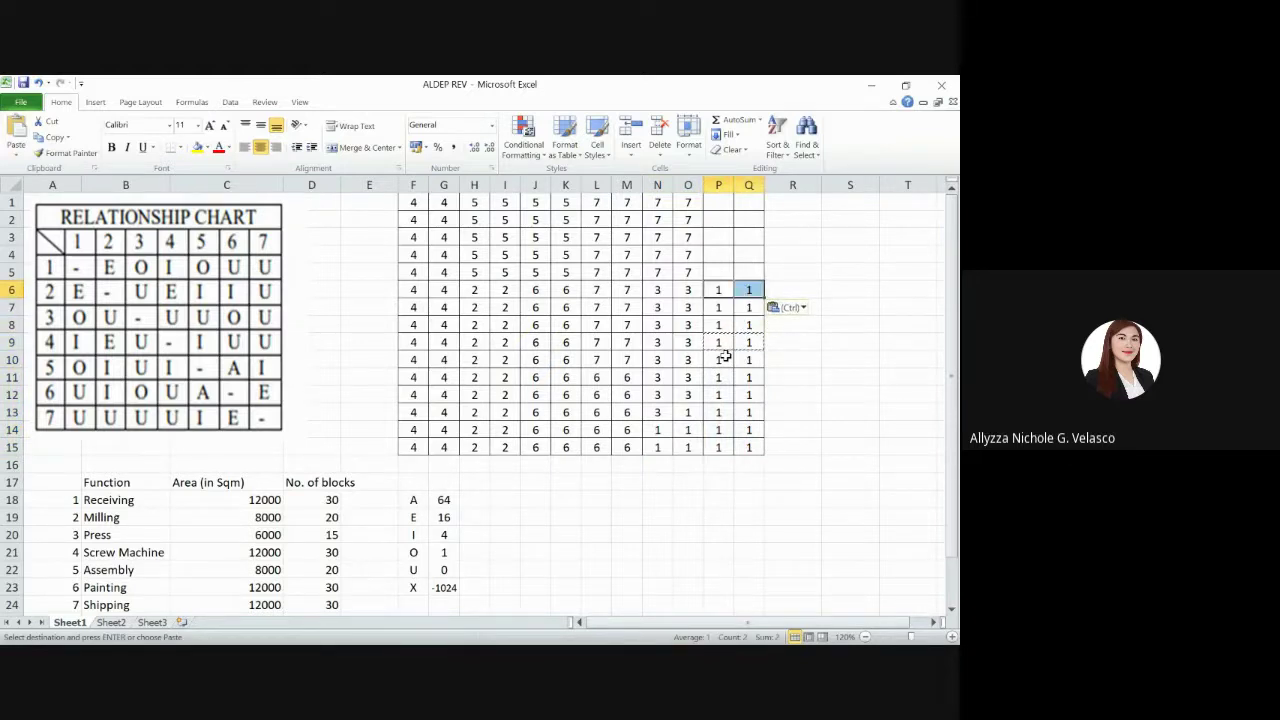
key(Up)
key(ctrl+v)
key(Up)
key(ctrl+v)
key(Up)
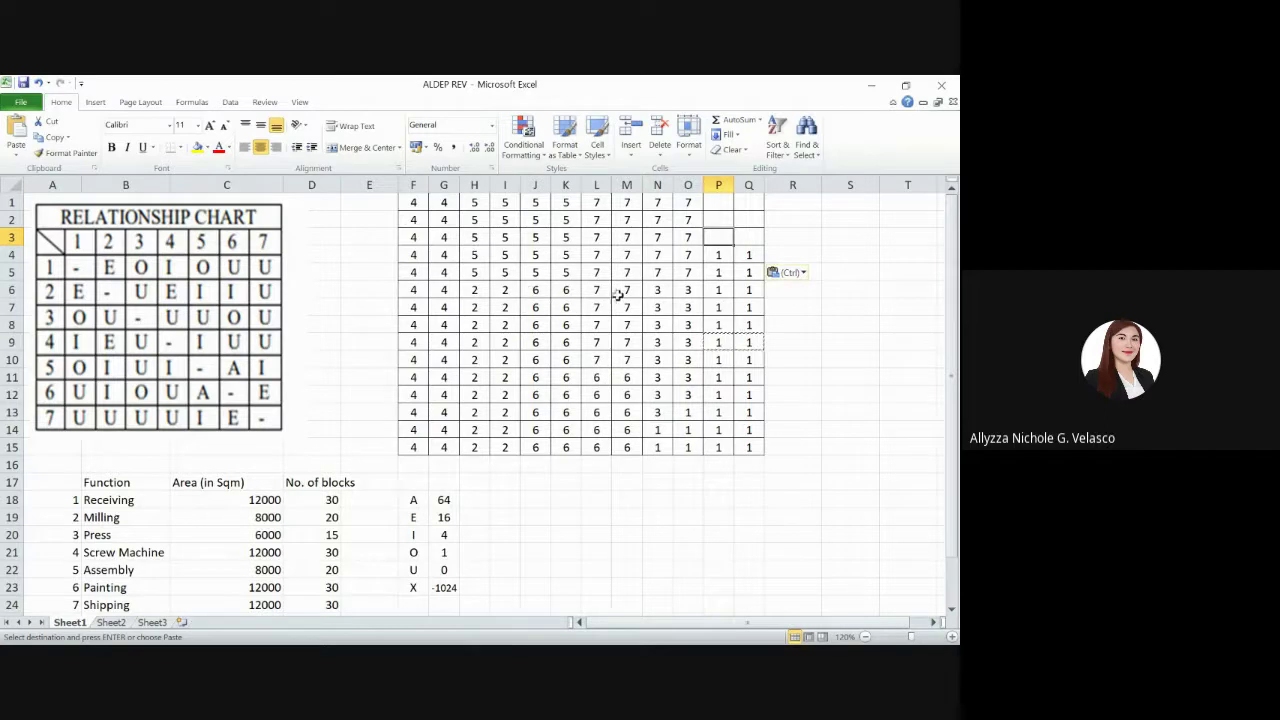
Count all department 1 blocks across N14:Q15, O13:Q13 and P4:Q12
click(668, 430)
drag(668, 430, 746, 448)
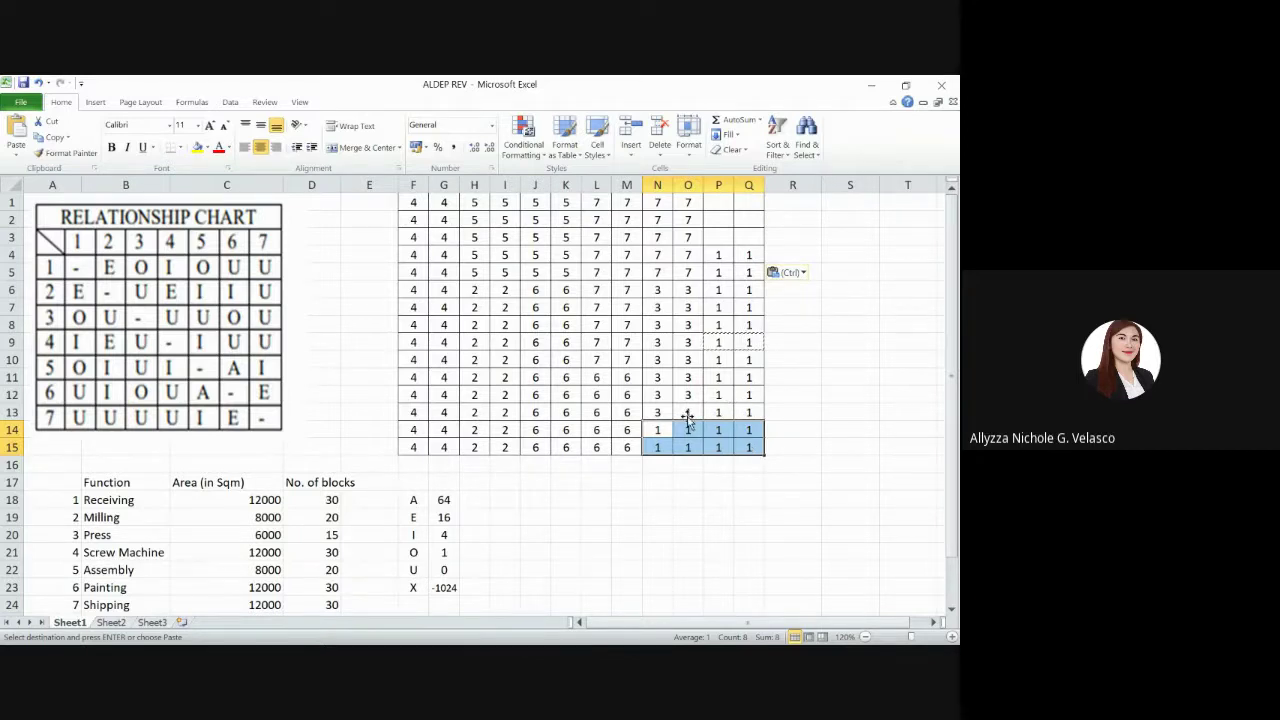
drag(686, 413, 747, 250)
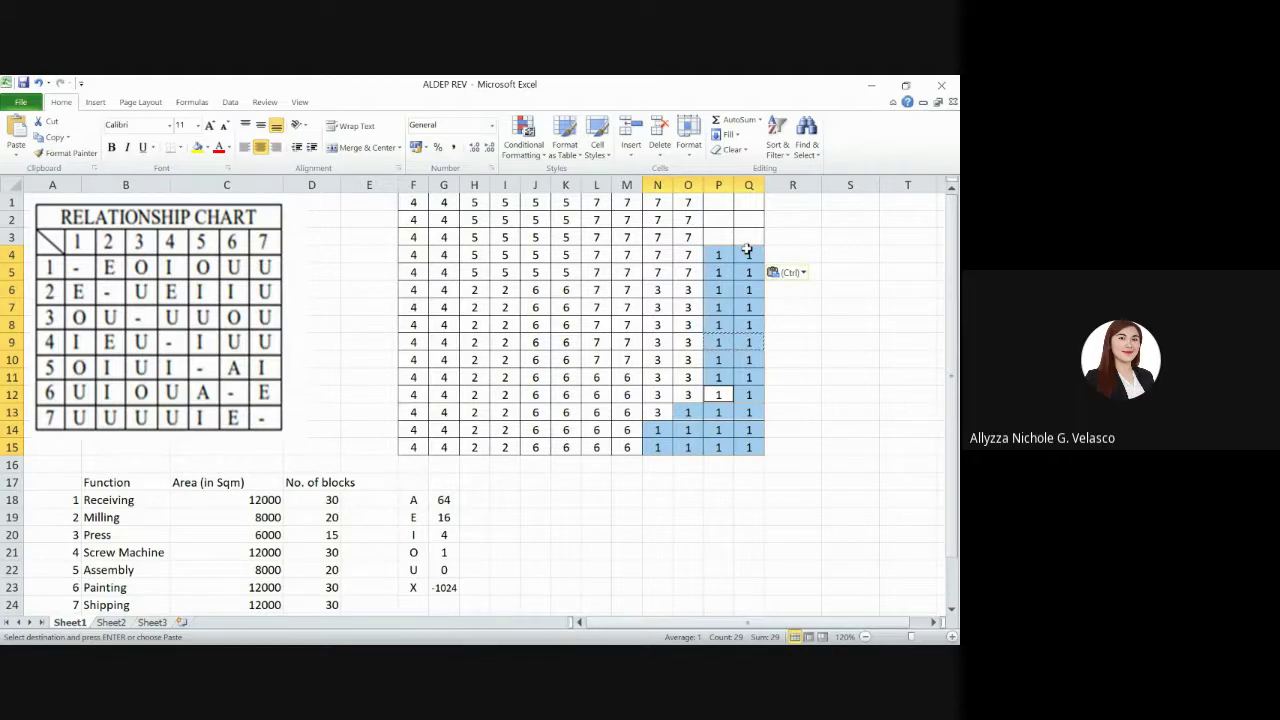
click(717, 412)
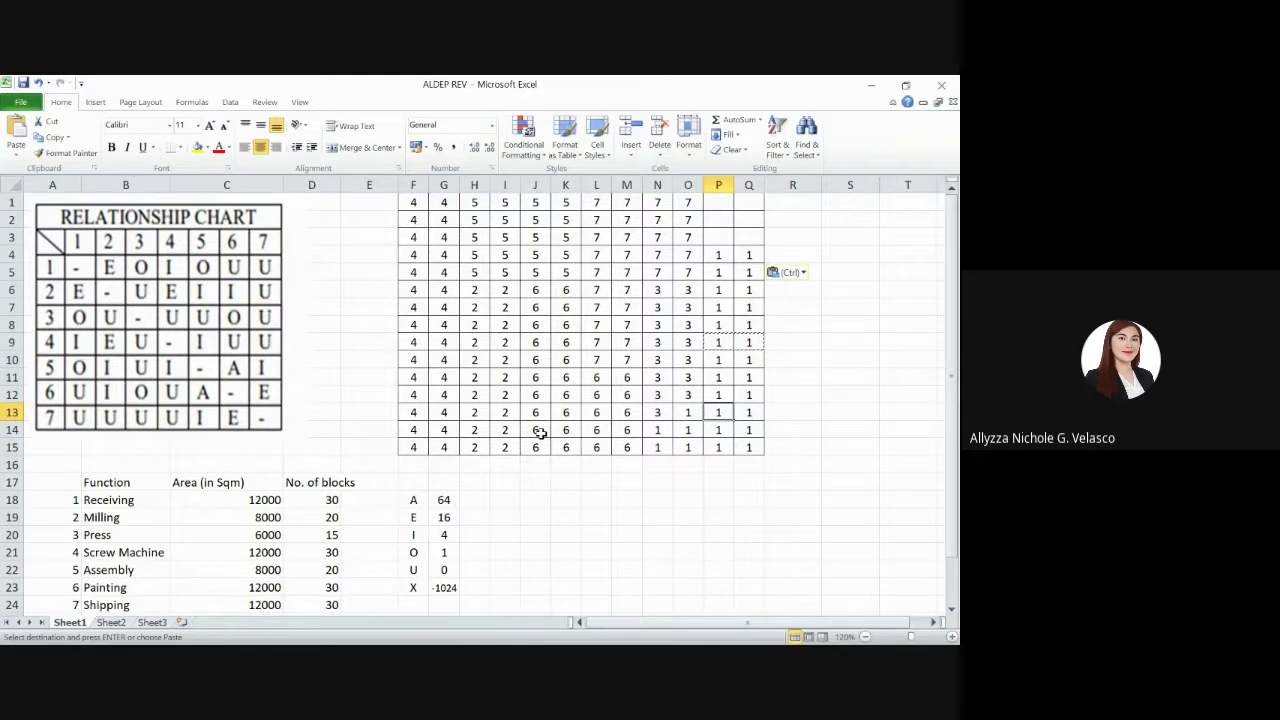
Count the department 3 blocks in N6:O12 together with N13
scroll(539, 432, right, 1)
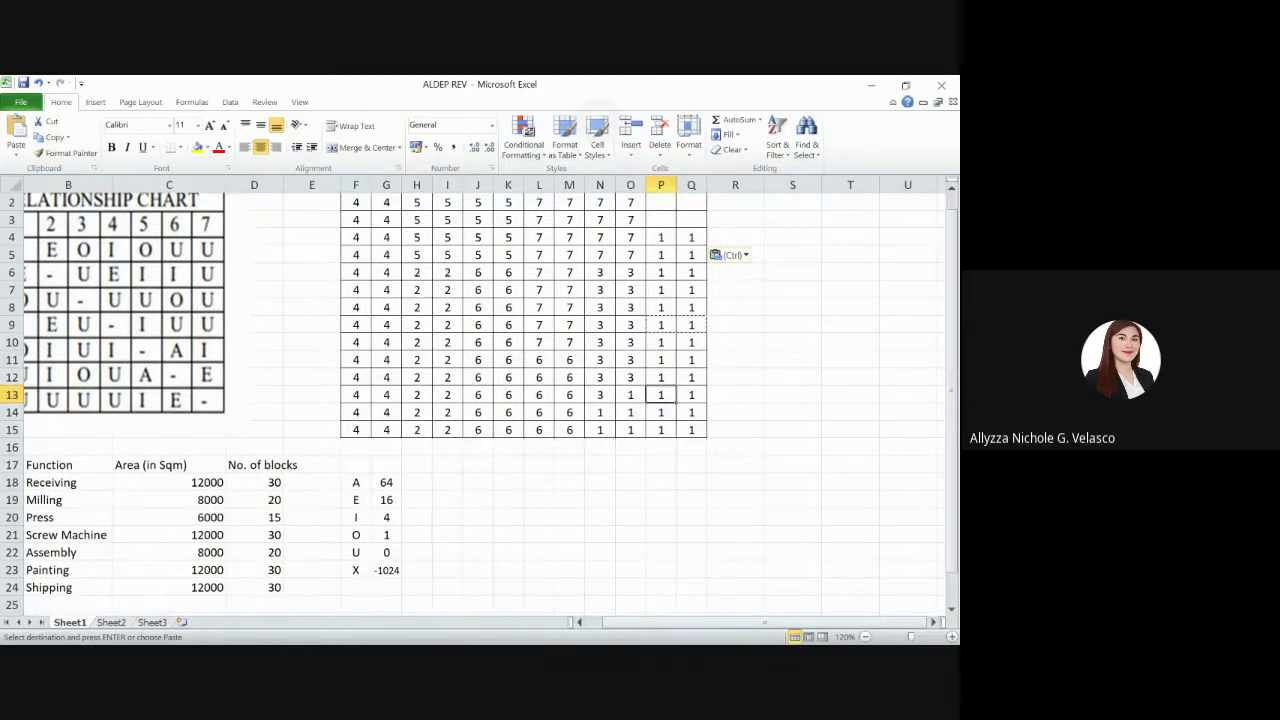
scroll(480, 400, left, 1)
scroll(480, 400, down, 1)
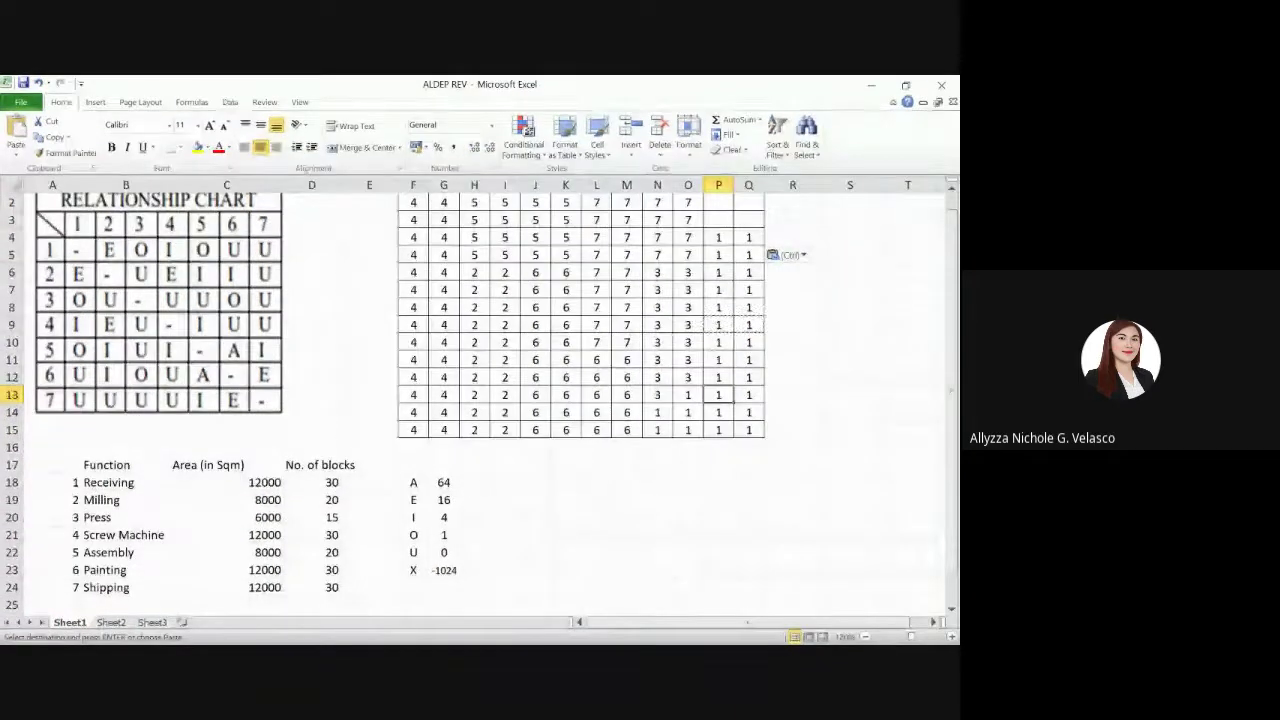
click(474, 466)
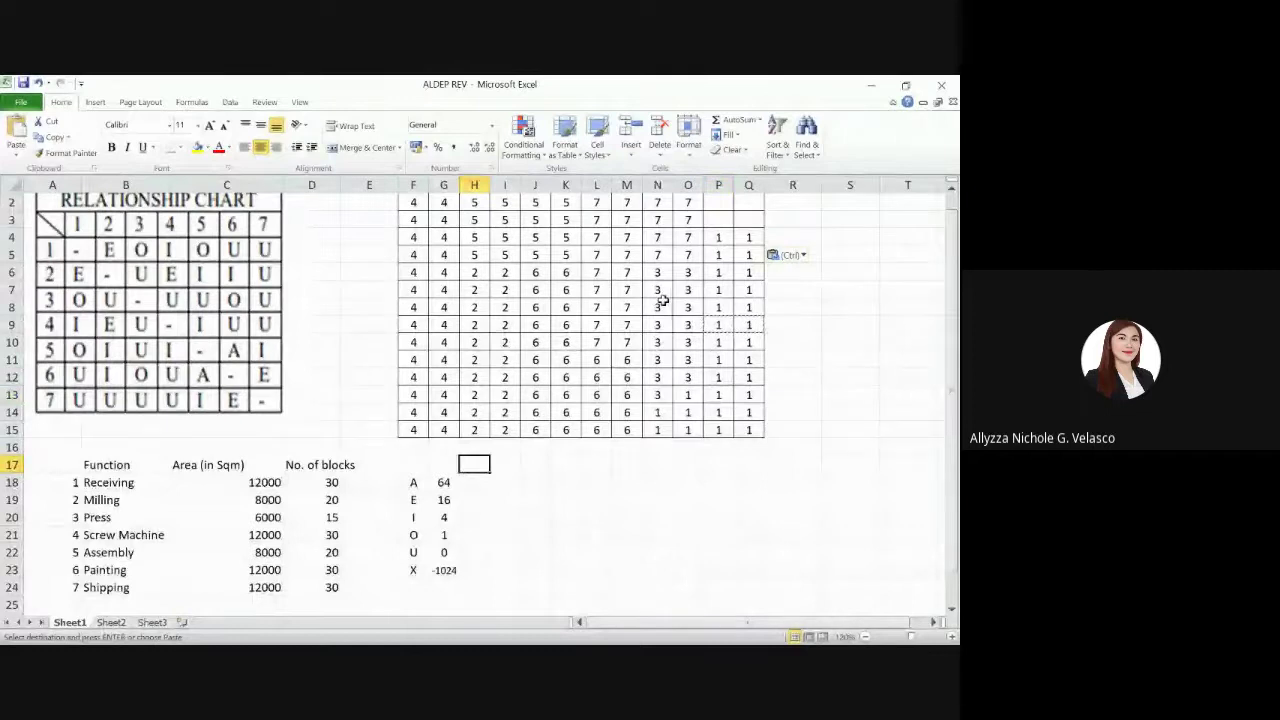
drag(657, 272, 684, 377)
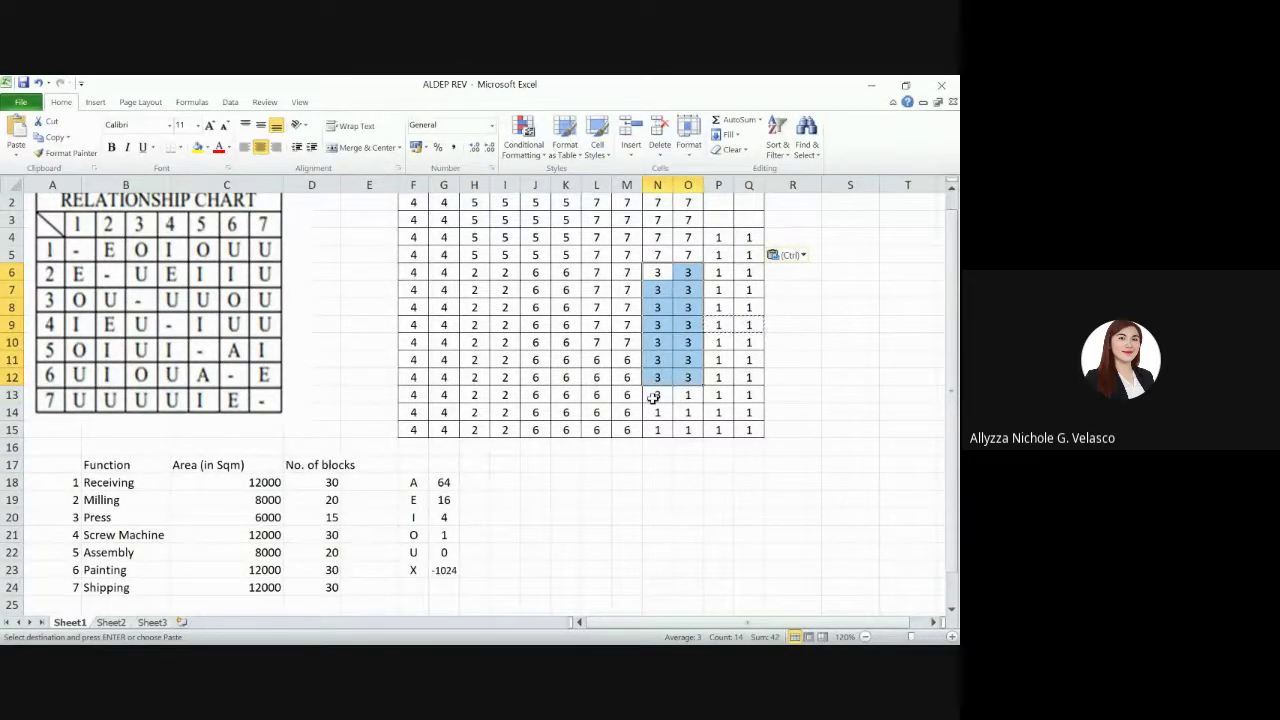
ctrl+click(652, 397)
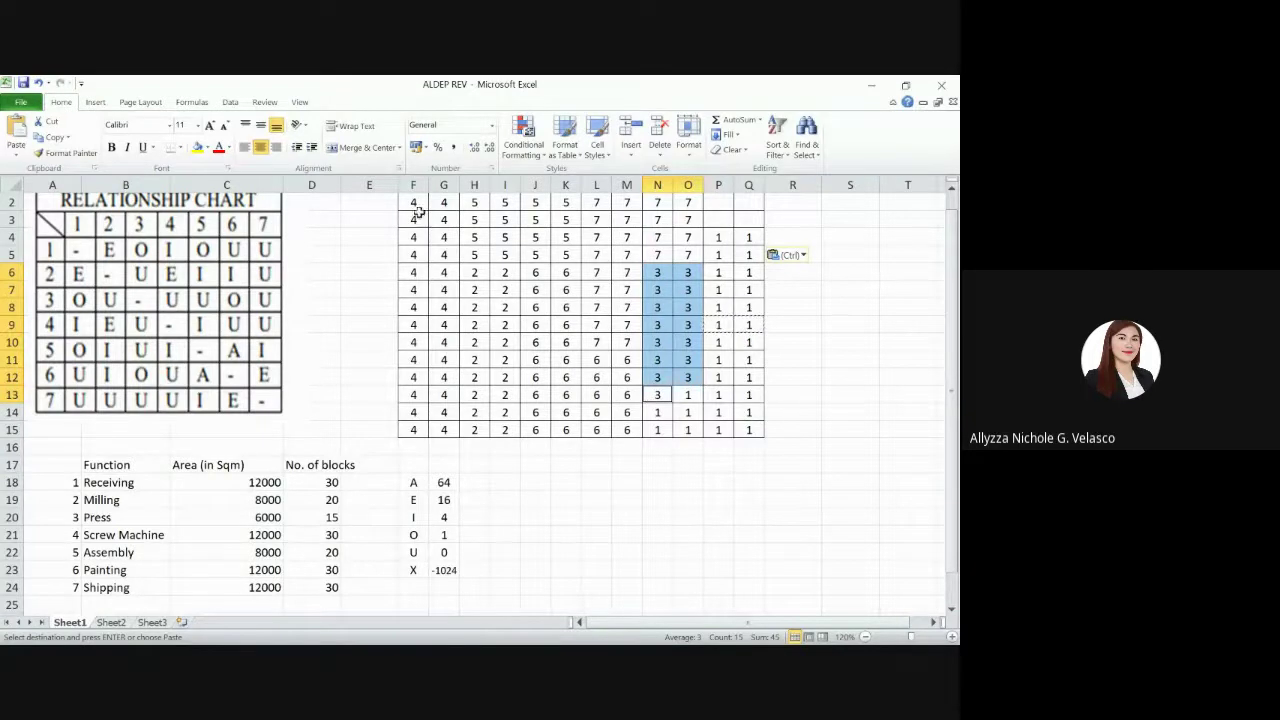
Count the department 4 blocks in F1:G15
drag(416, 205, 444, 434)
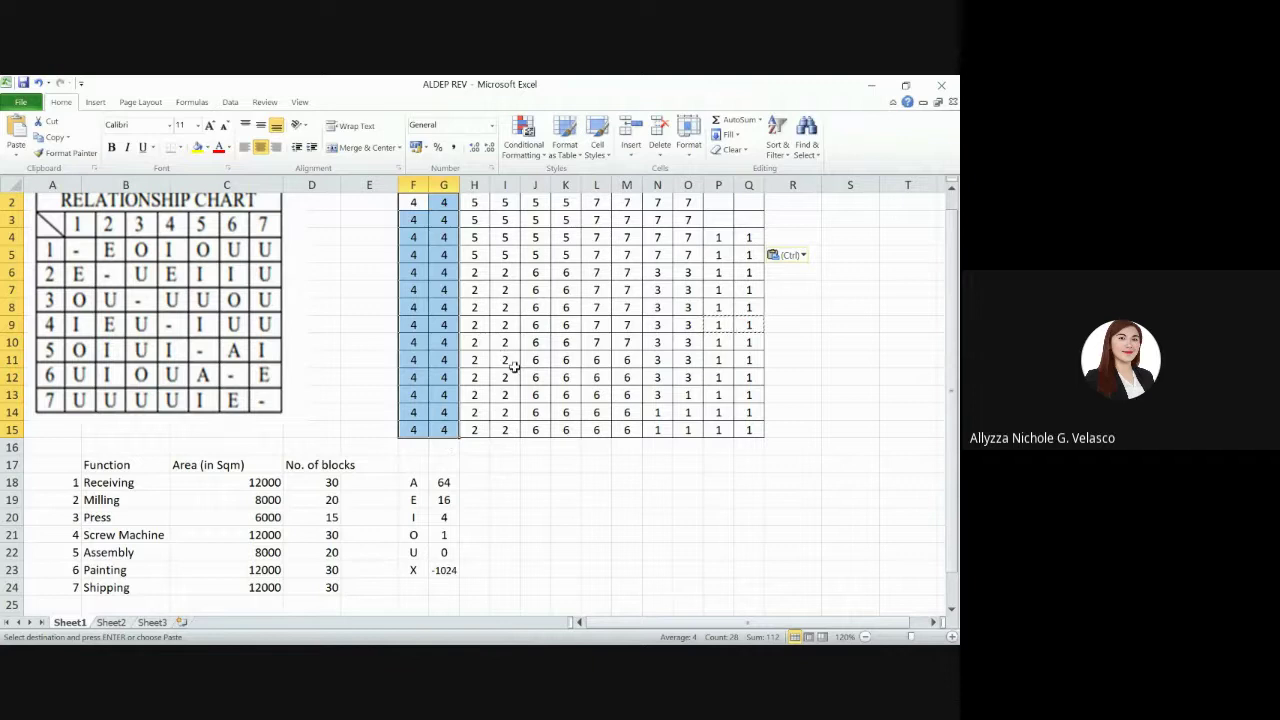
key(ctrl)
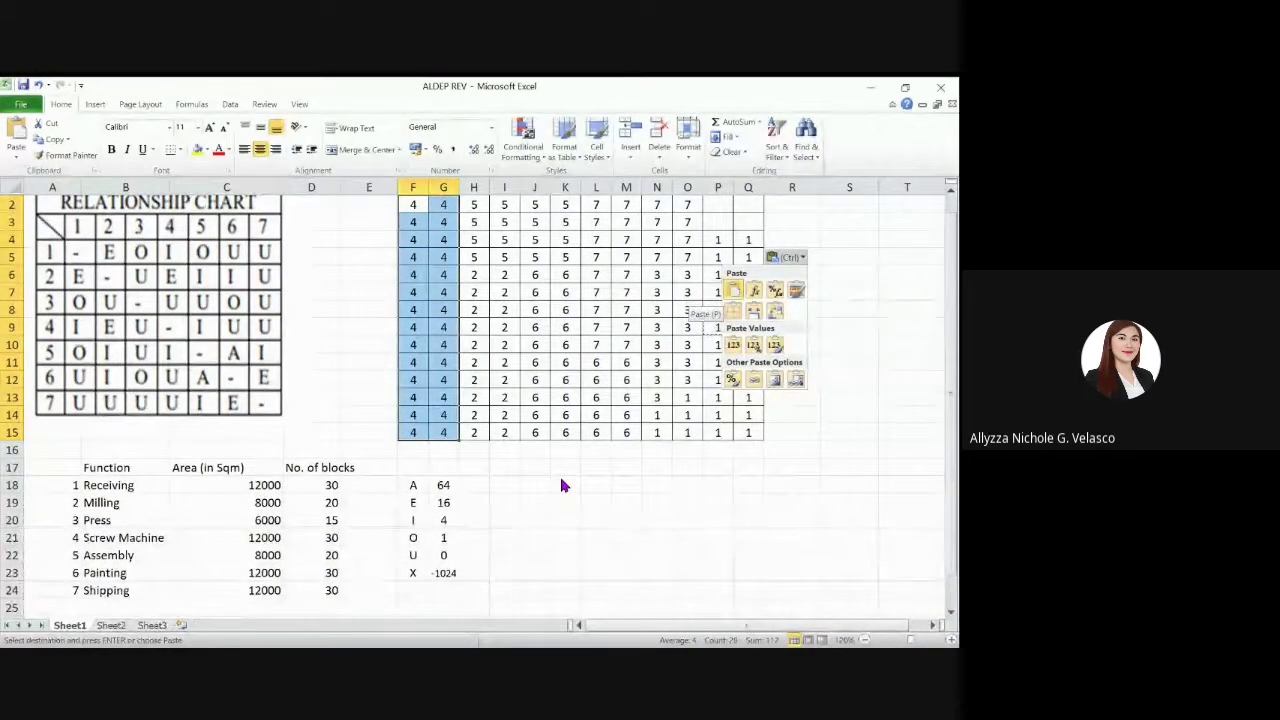
key(Escape)
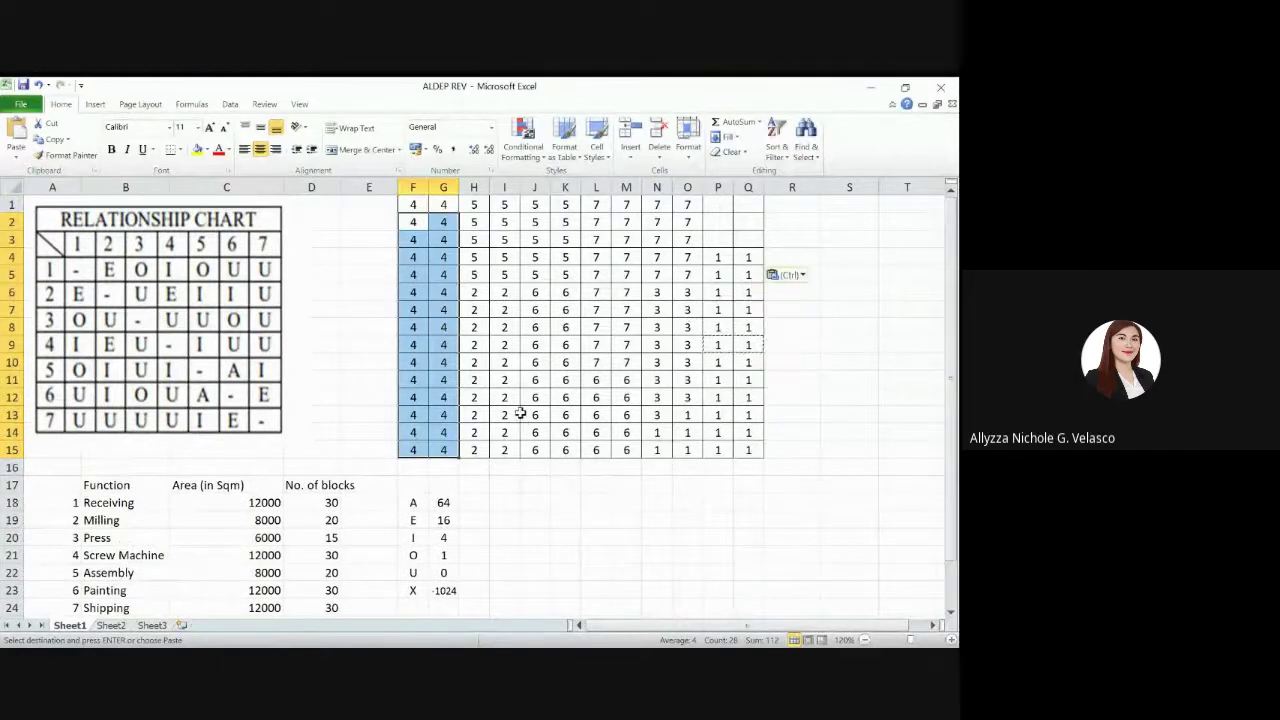
scroll(410, 245, up, 1)
click(414, 202)
key(shift+Right)
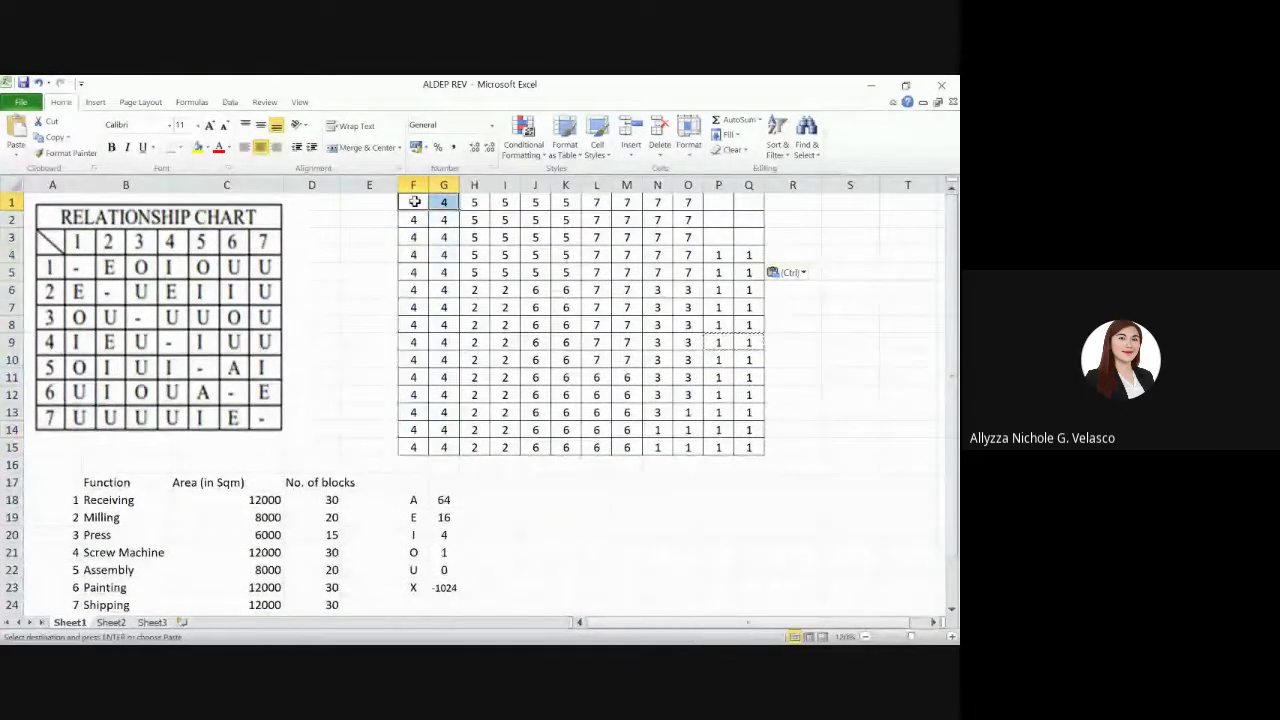
key(ctrl+shift+Down)
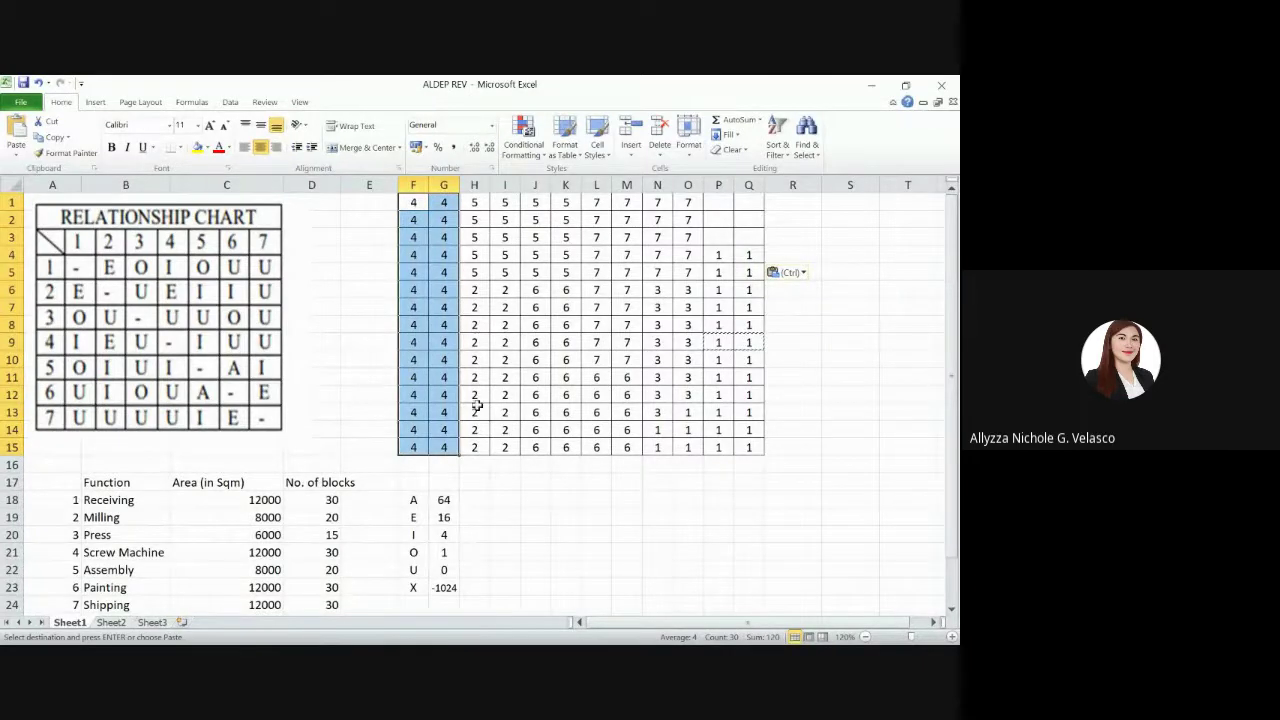
Count the department 2 blocks in H6:I15 and the department 5 blocks in H1:K5
drag(476, 448, 511, 290)
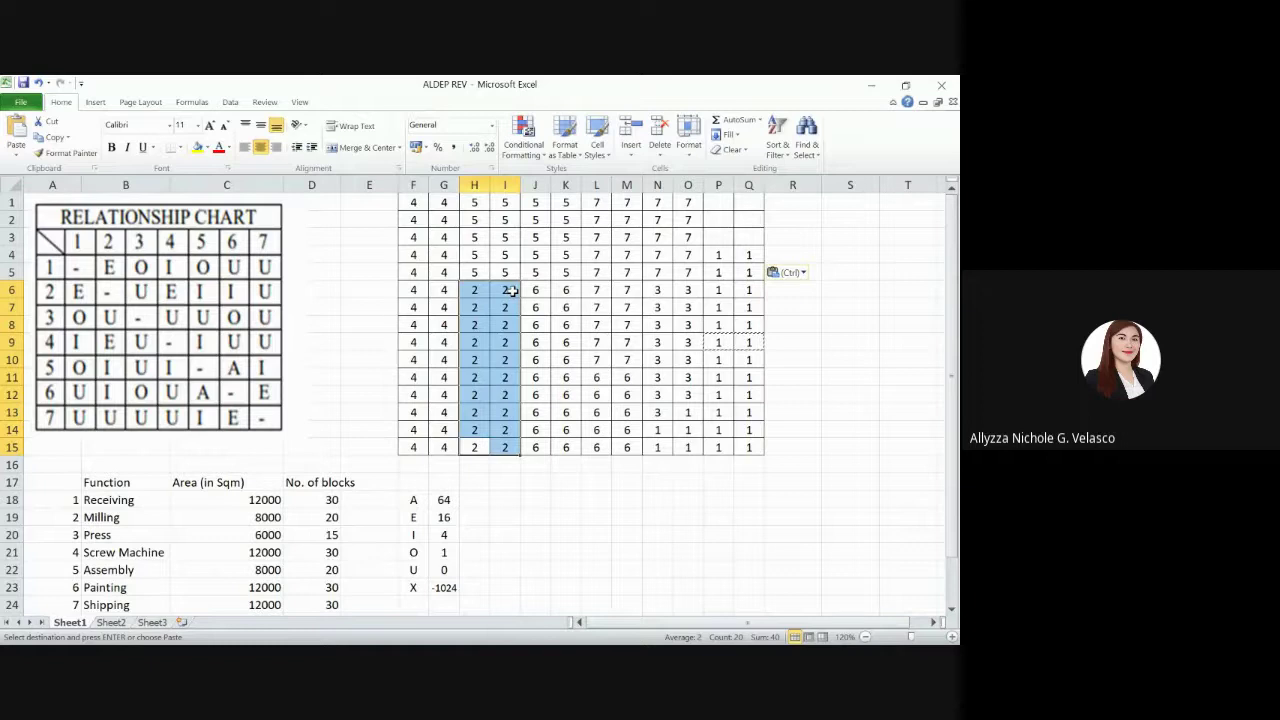
key(Up)
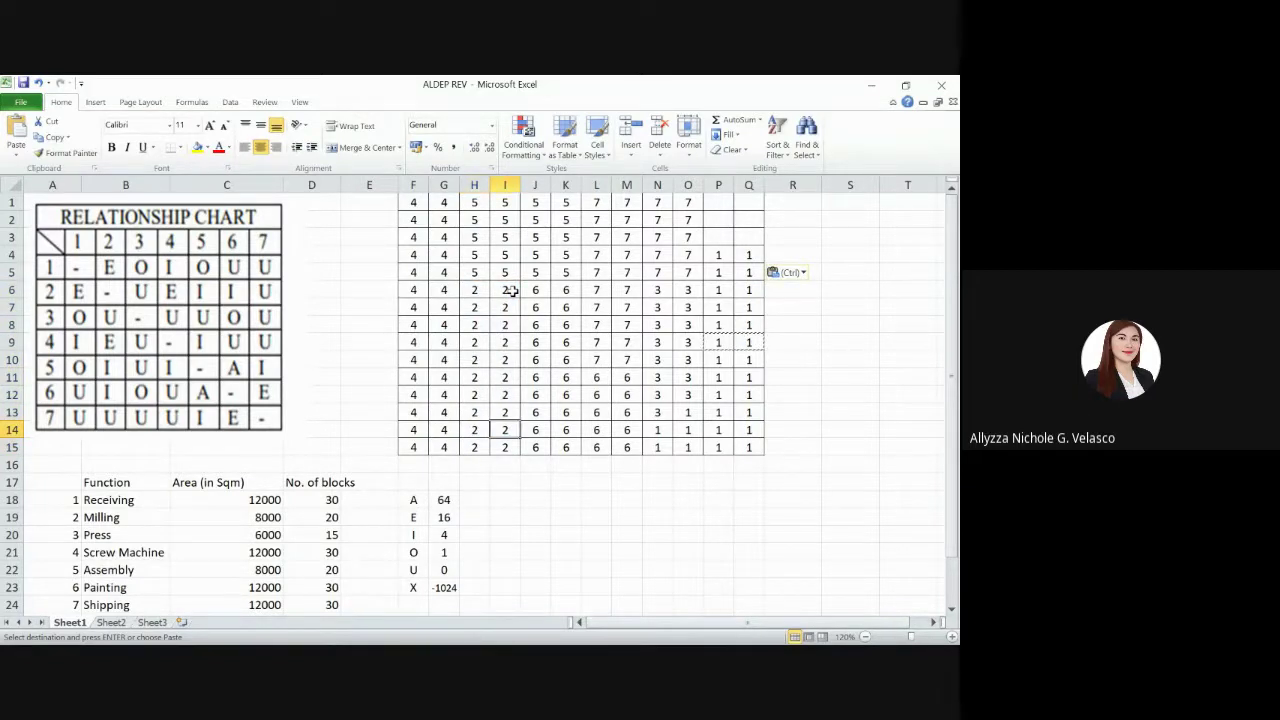
key(Left)
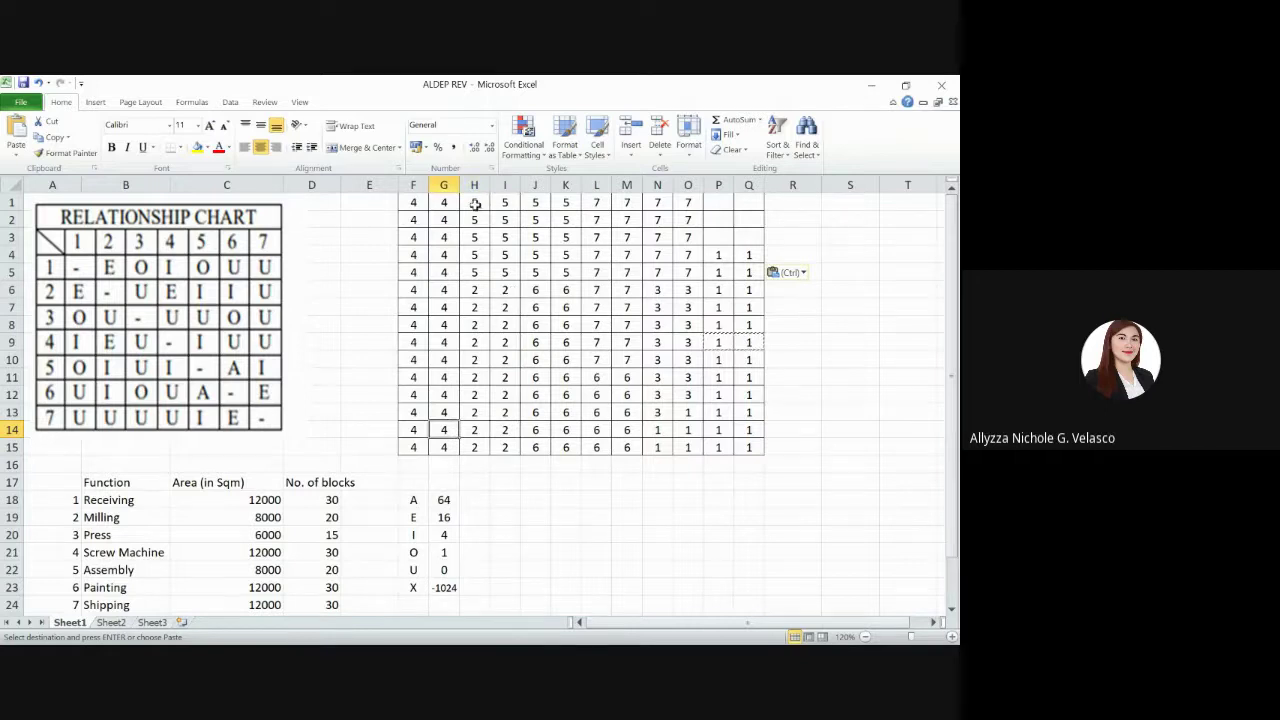
drag(474, 202, 569, 272)
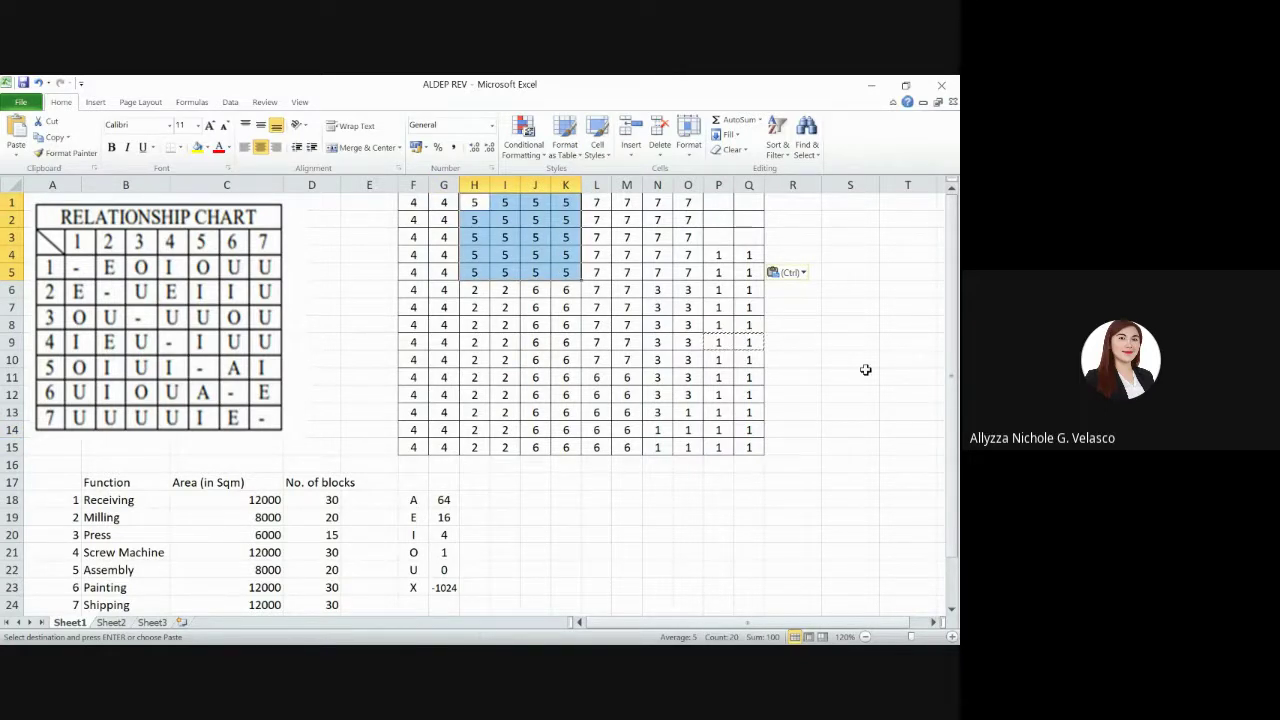
Review the department areas in C18:C24 along with the scale and available lot below them
click(723, 255)
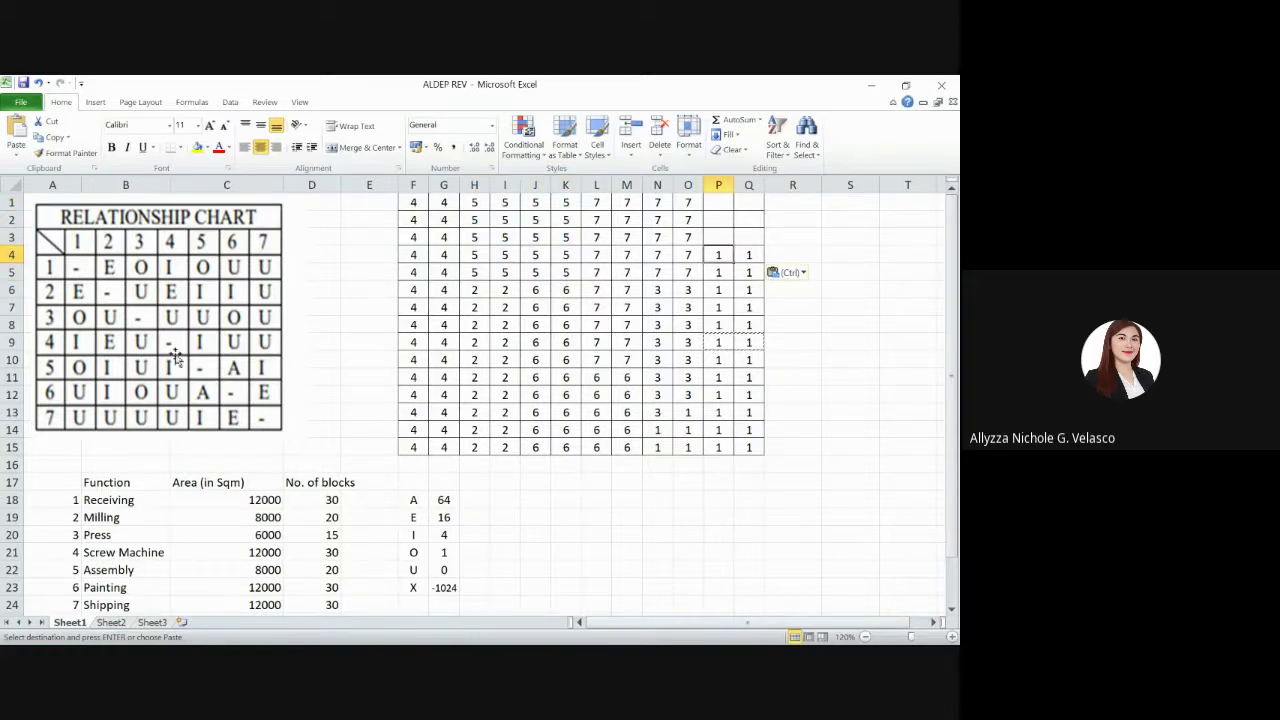
drag(224, 495, 217, 552)
click(214, 586)
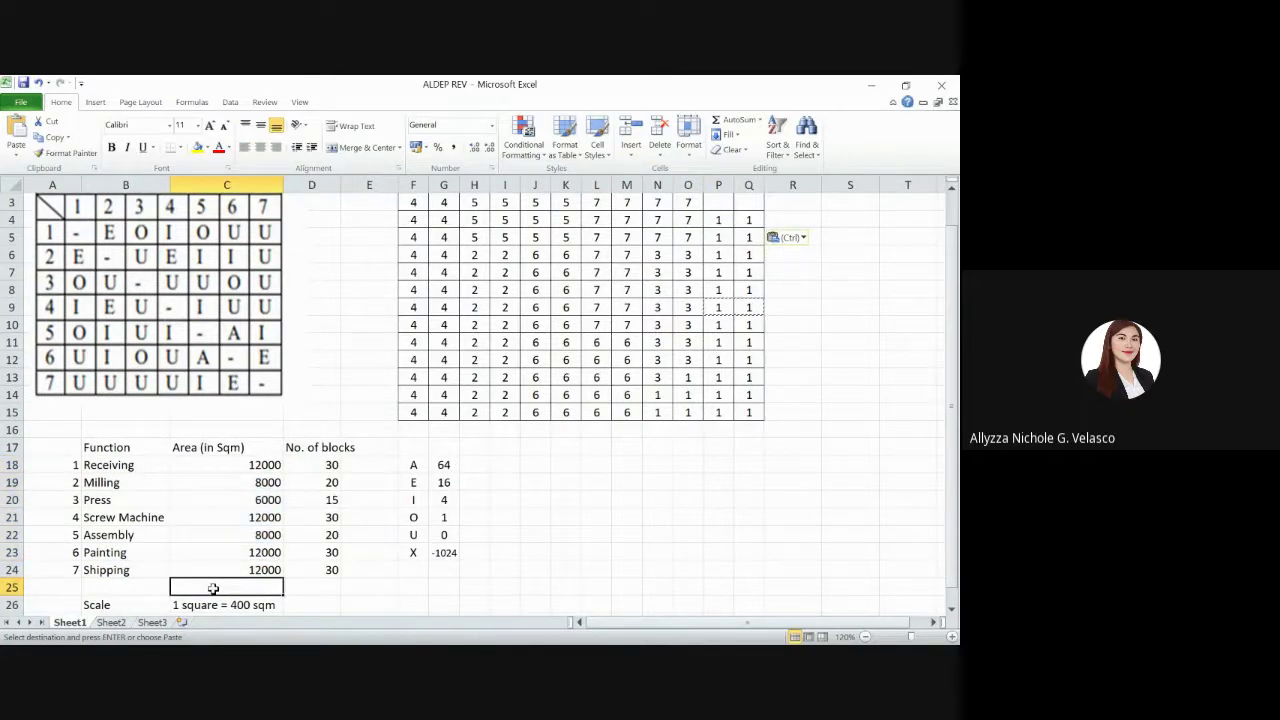
scroll(238, 598, down, 2)
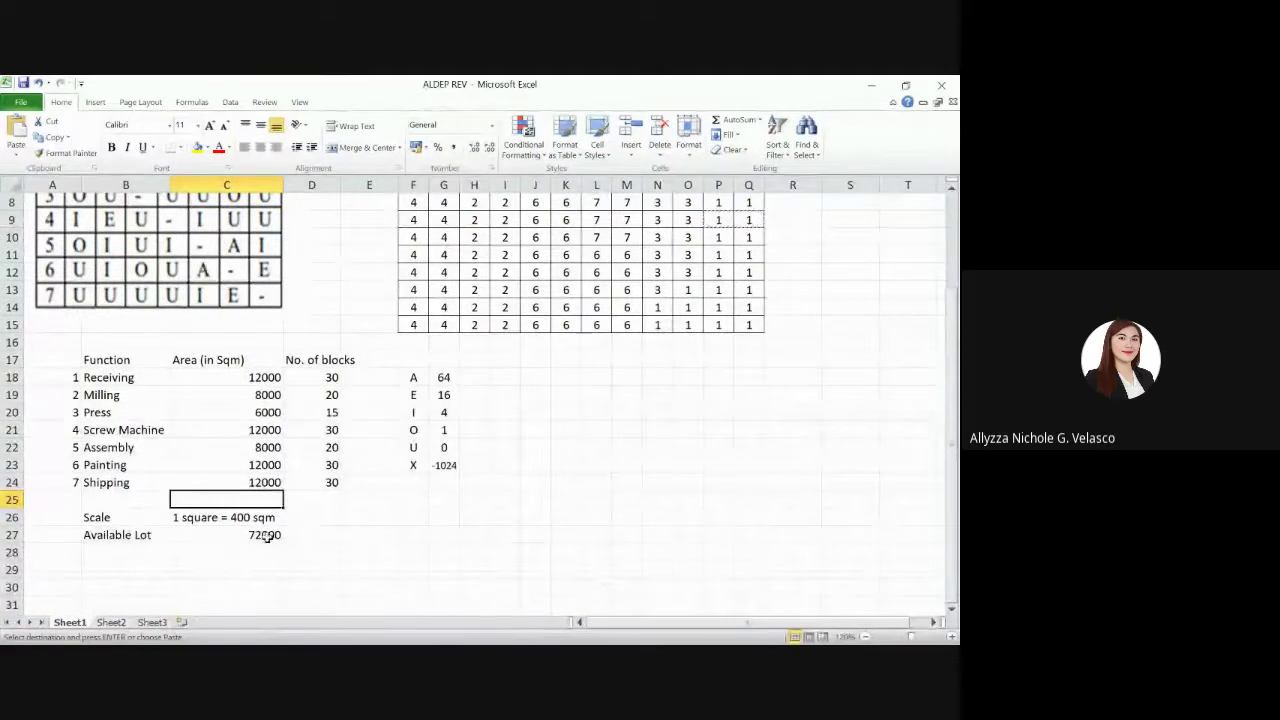
Add another department 1 block in cell P3 of the layout grid
scroll(230, 524, up, 3)
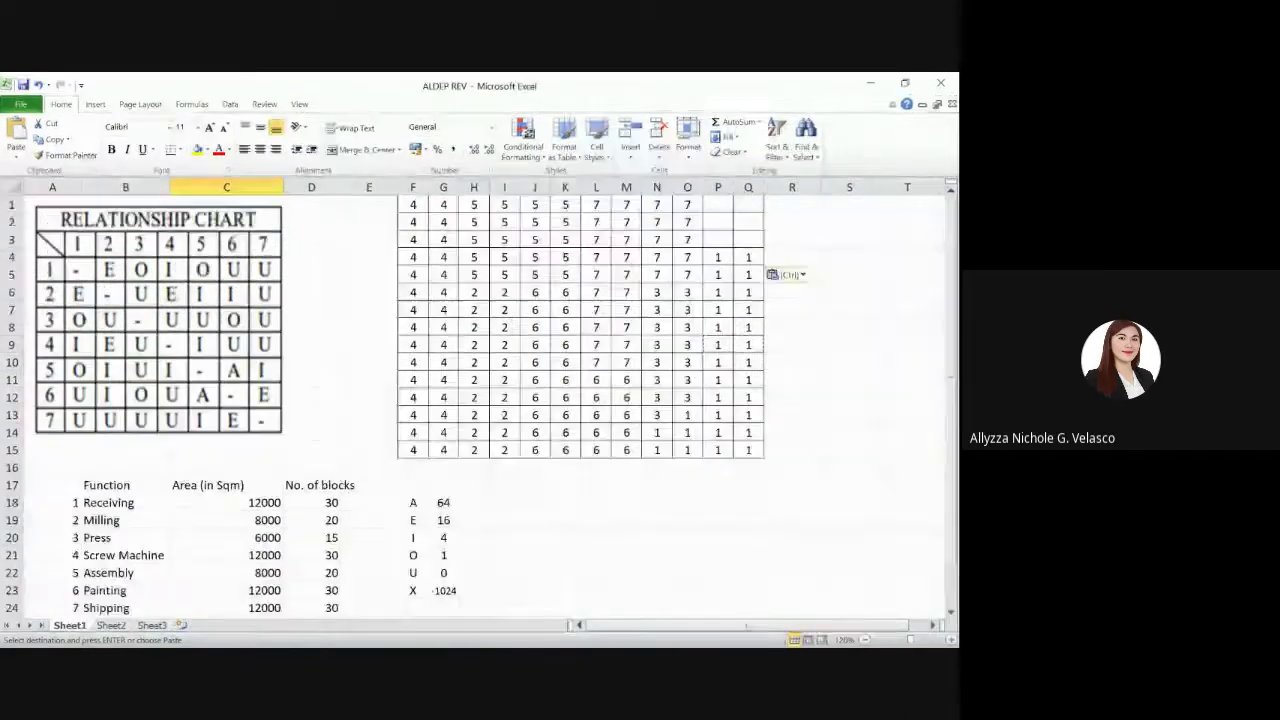
click(724, 240)
text(1)
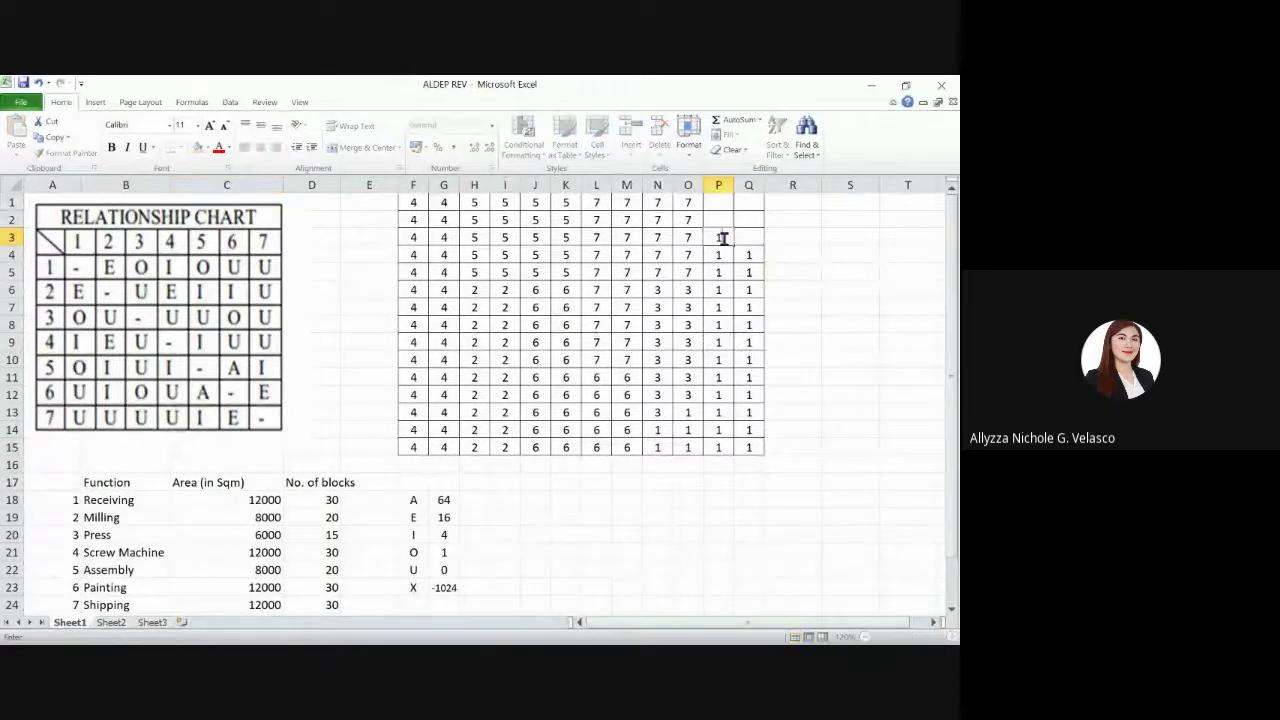
key(Return)
Count the department 1 blocks in P3:Q15 together with N14:O15 and O13
click(724, 238)
key(shift+Down)
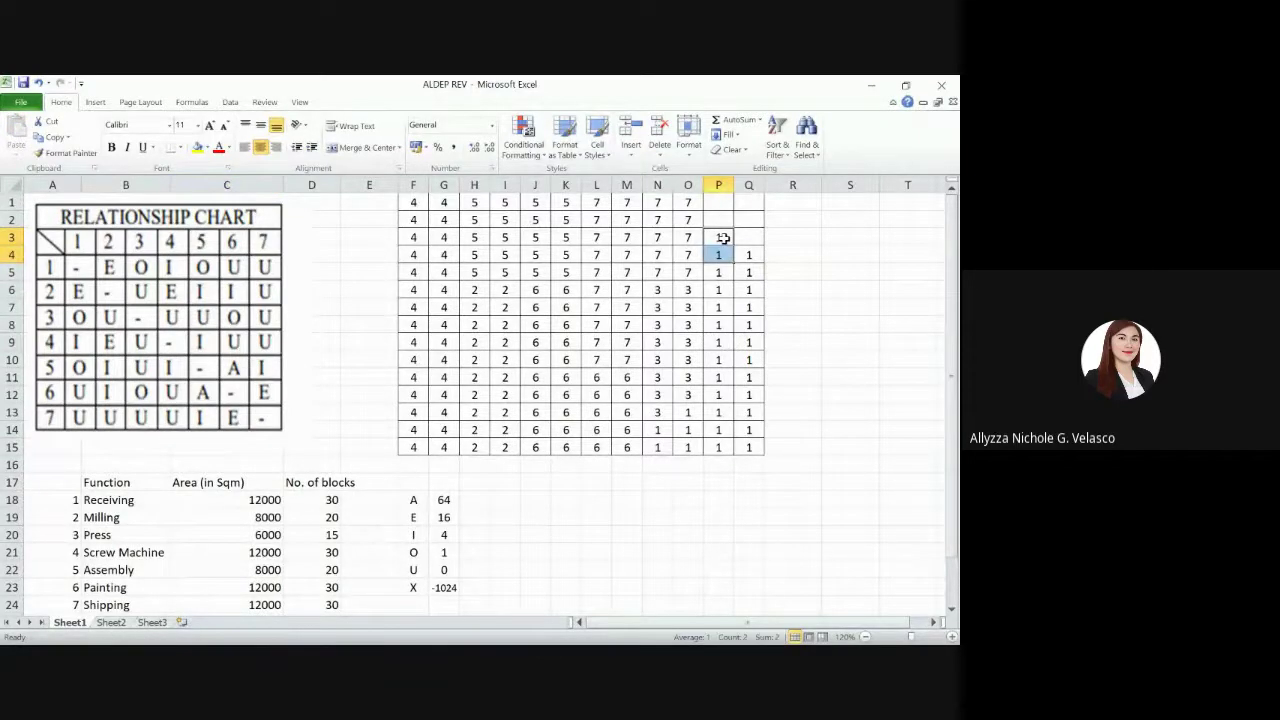
shift+click(750, 253)
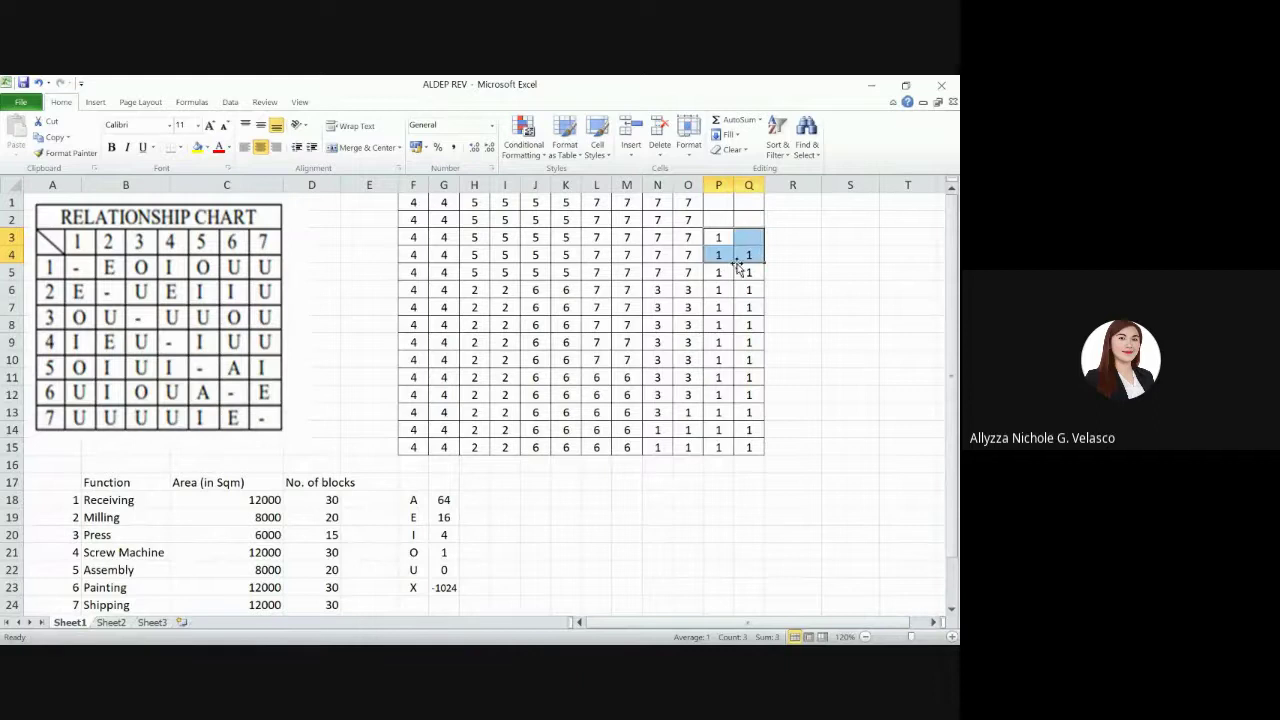
drag(723, 230, 748, 437)
click(718, 234)
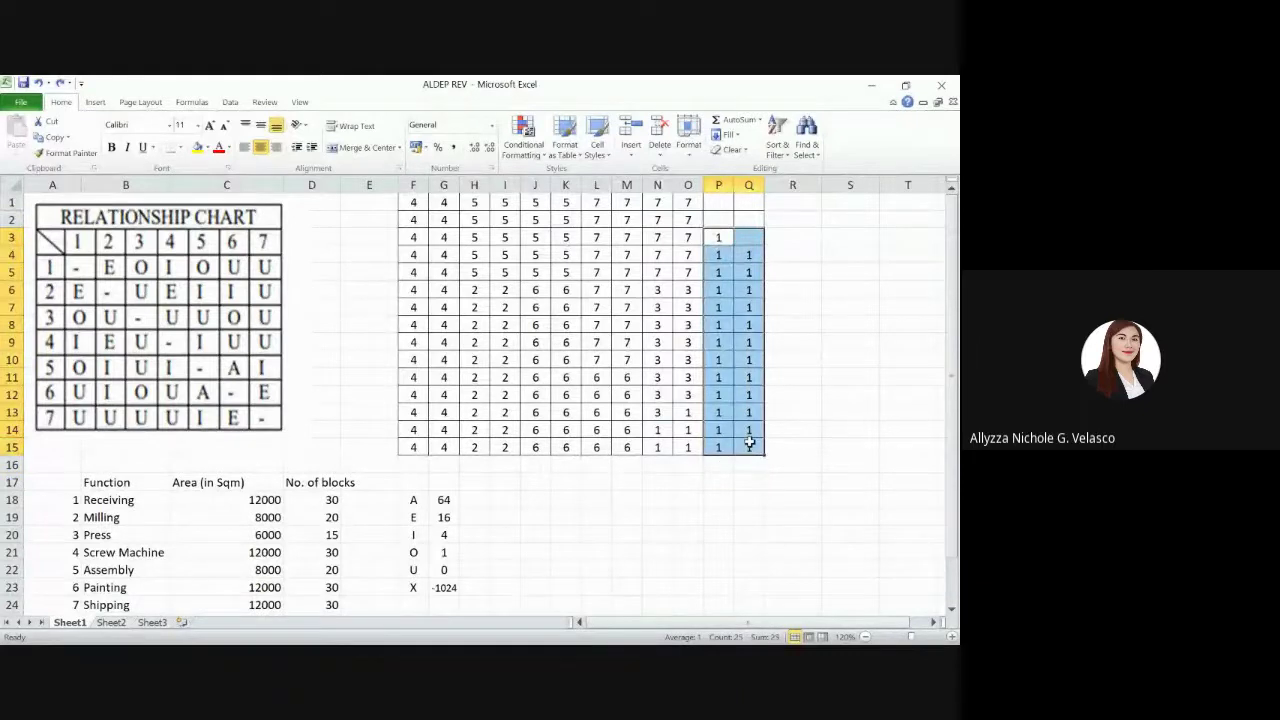
ctrl+click(657, 447)
ctrl+click(688, 430)
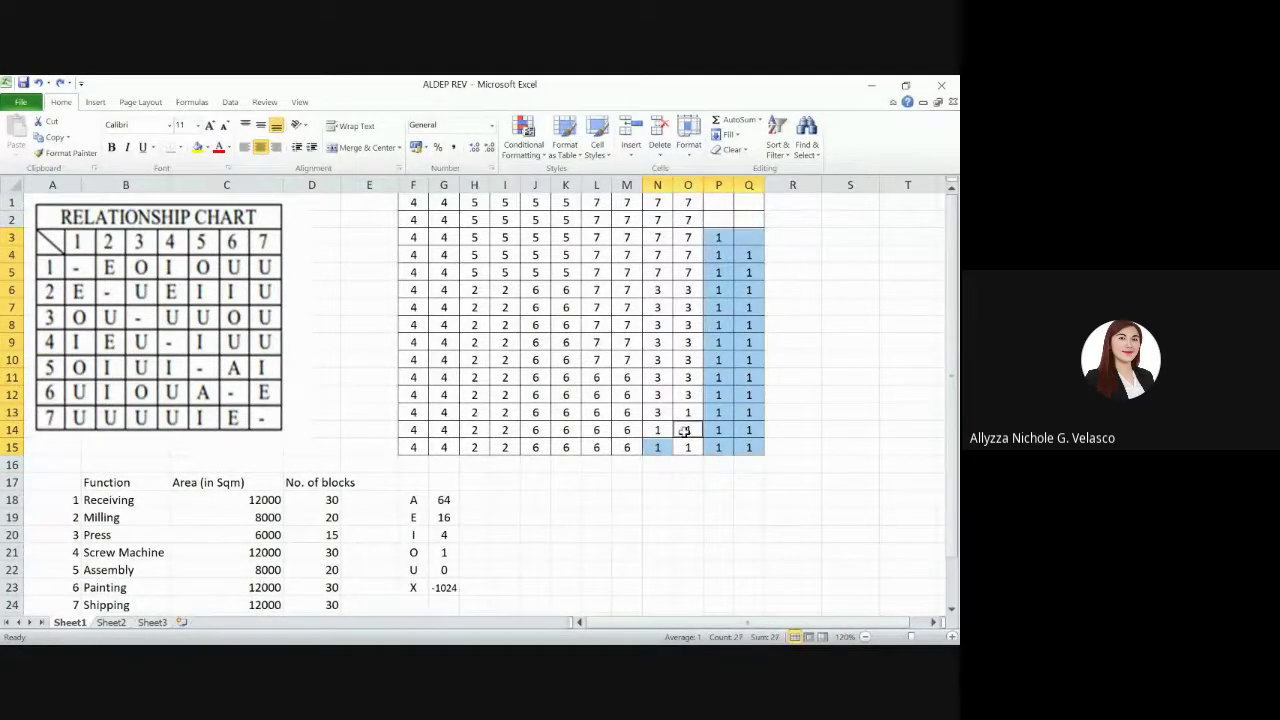
ctrl+click(662, 430)
ctrl+click(686, 447)
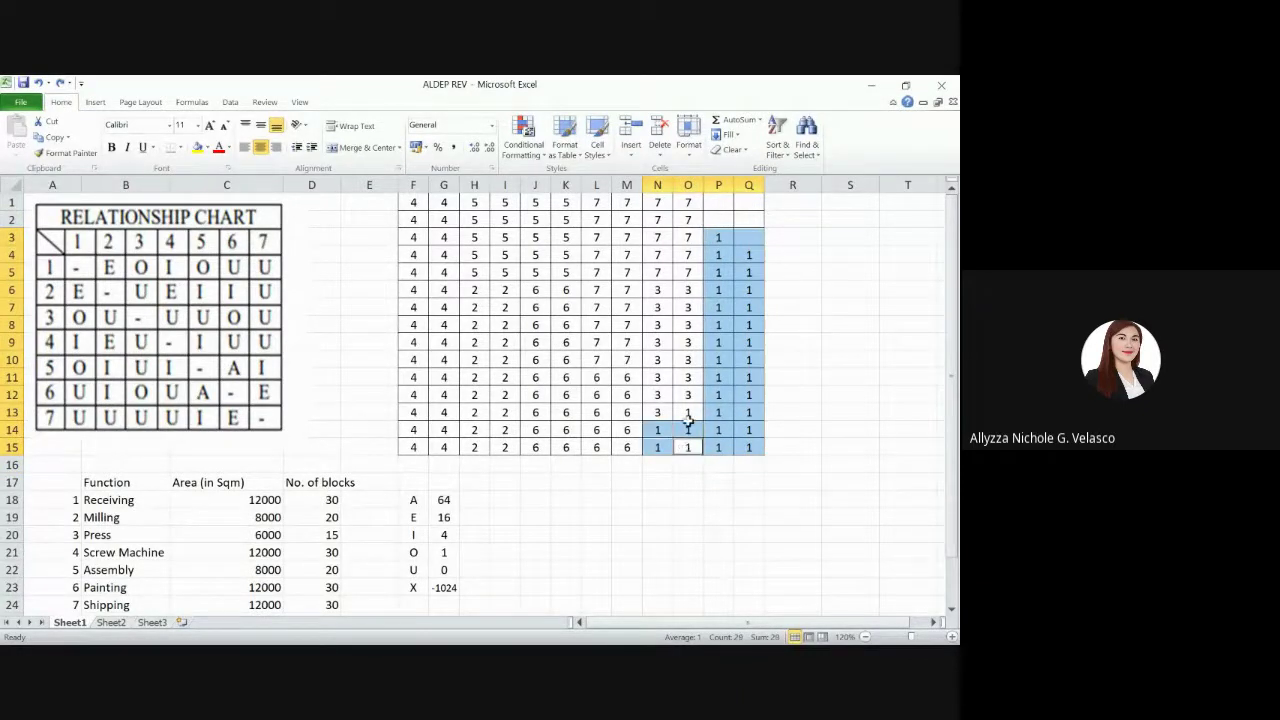
ctrl+click(690, 413)
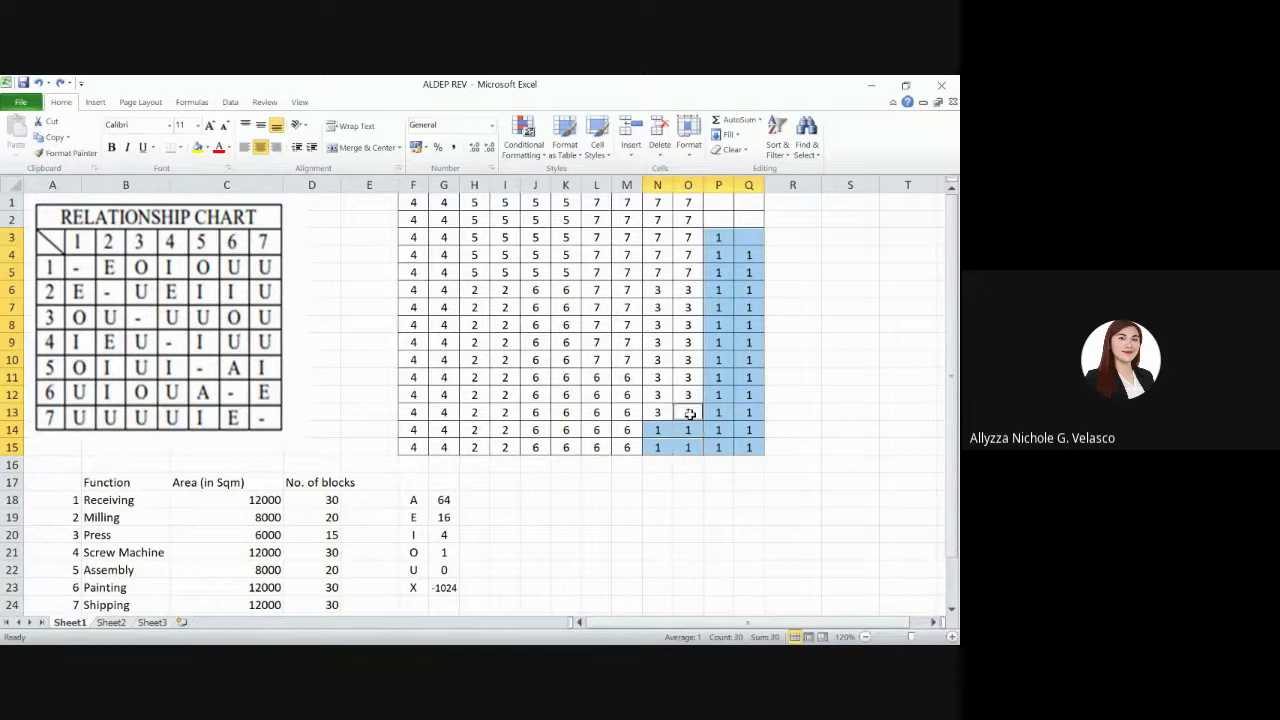
click(790, 432)
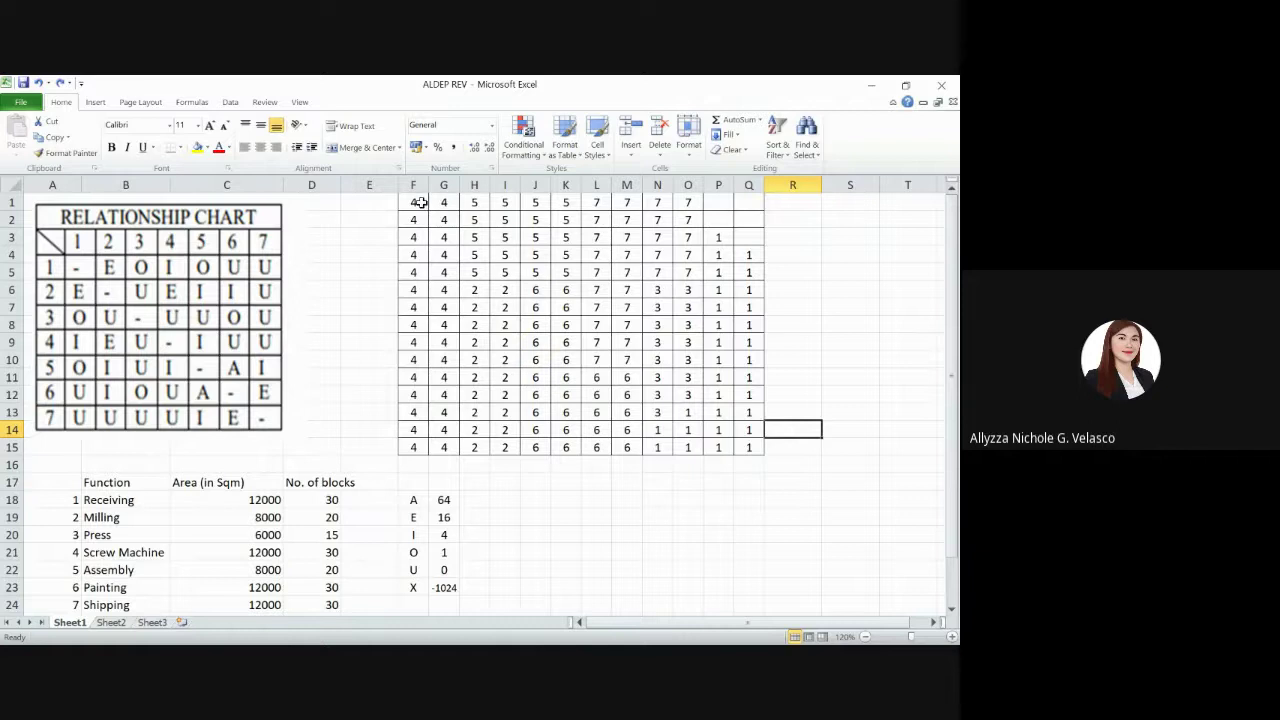
Review the department 4 strip in F1:G15 and enter the heading Adjacent in J18
drag(413, 202, 430, 448)
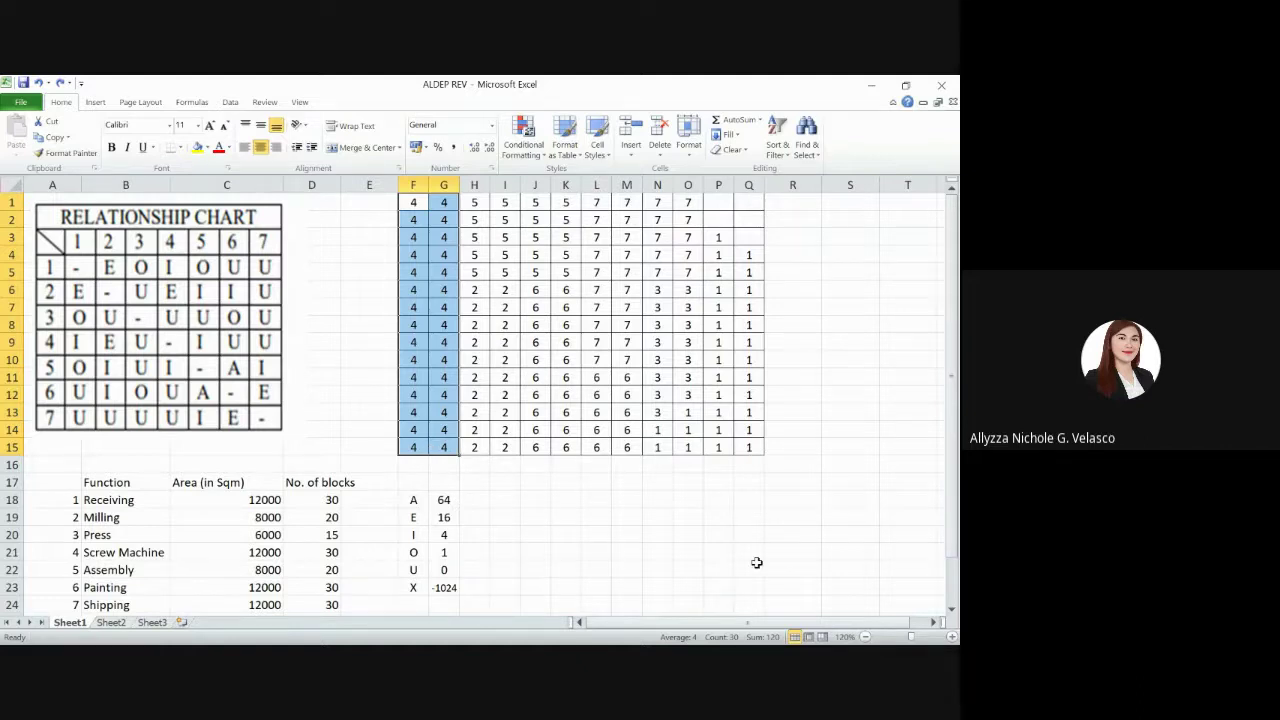
click(624, 519)
click(531, 504)
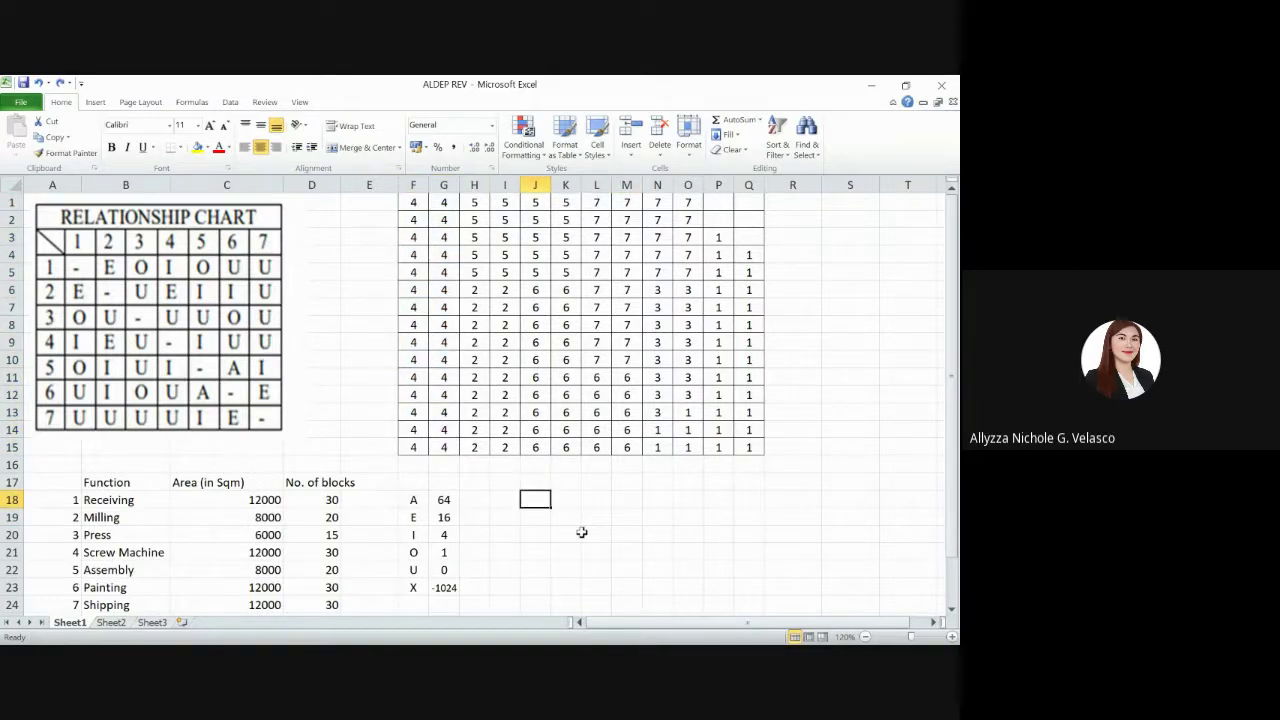
text(A)
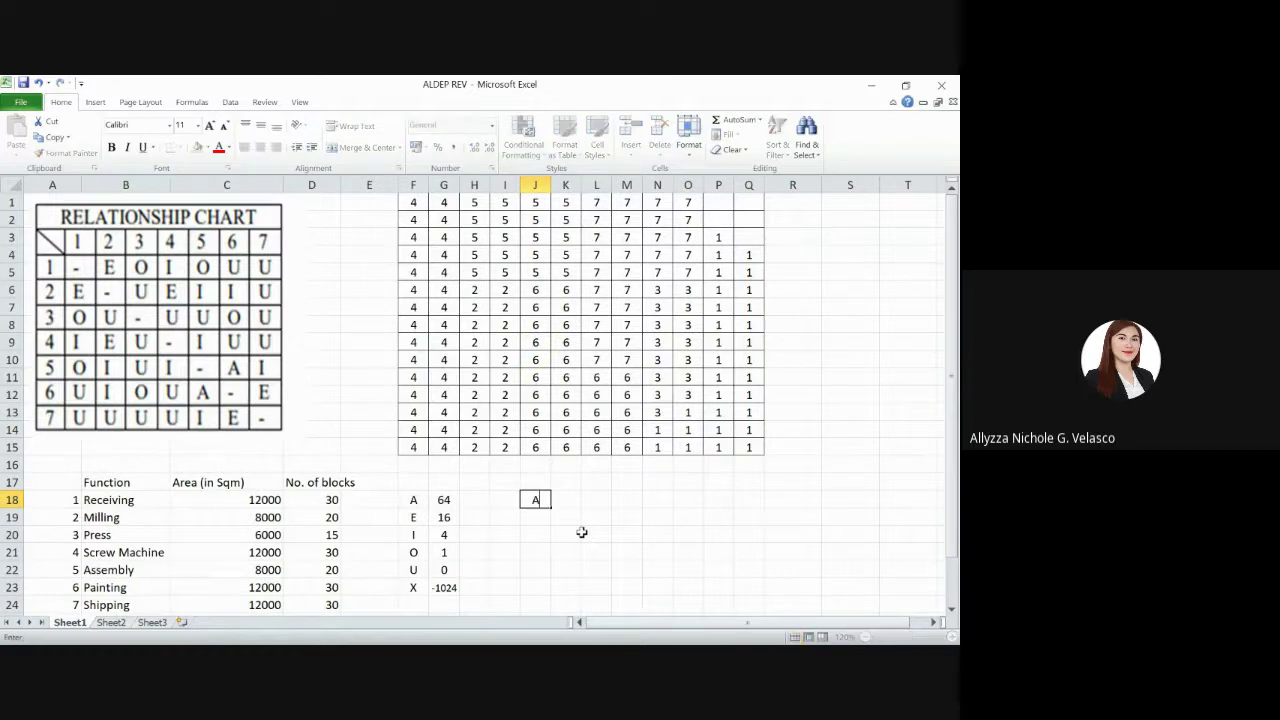
text(djacent)
key(Return)
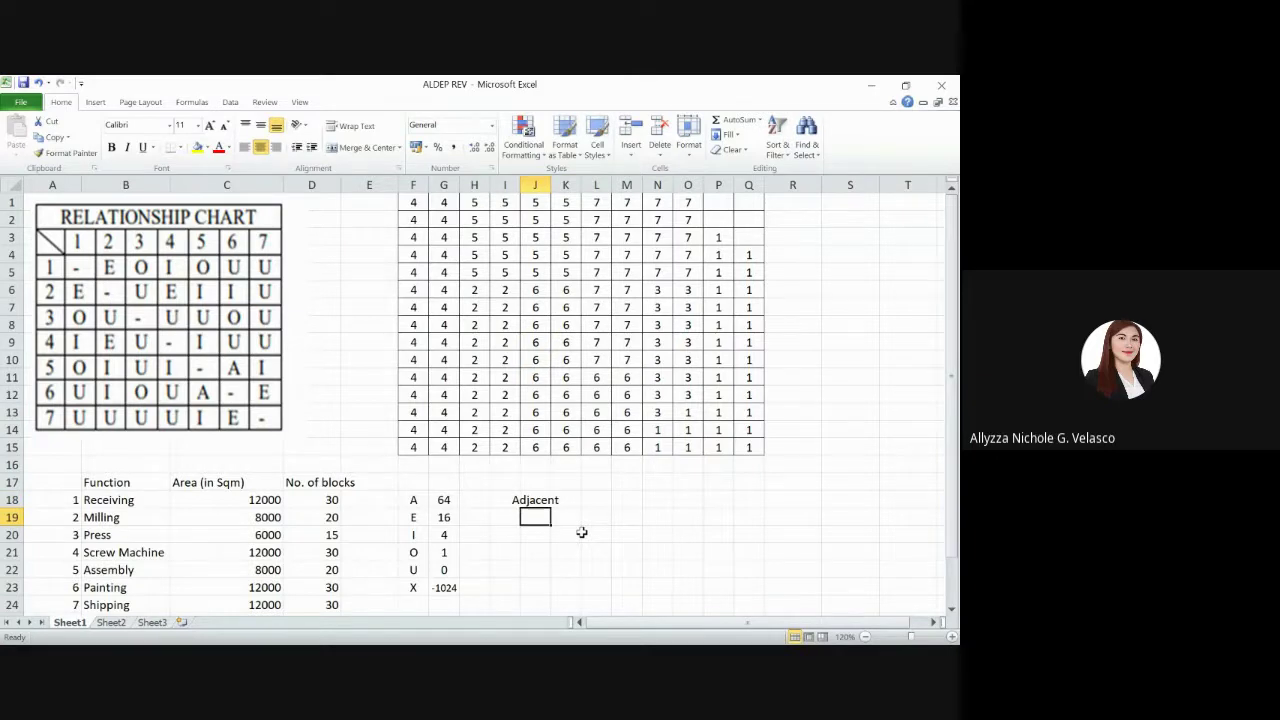
List department 4's adjacent pairs 4,2 and 4,5 in J19:J20
text(4)
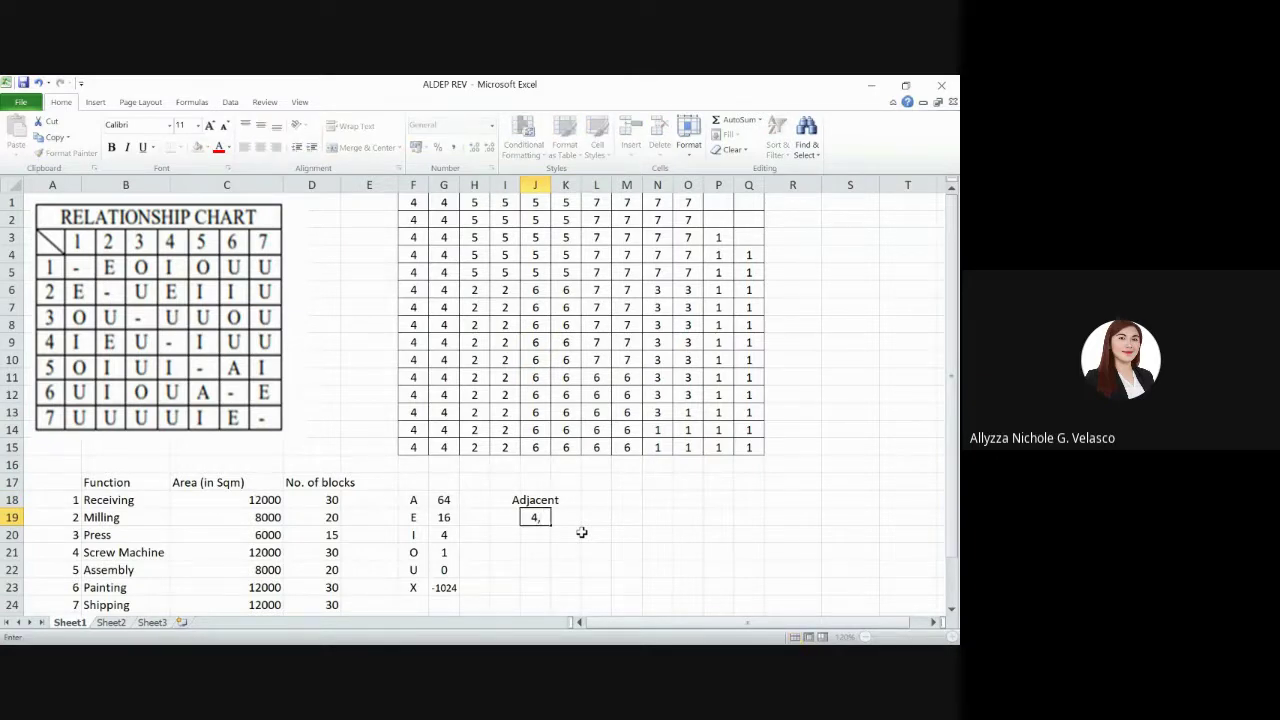
text(,2)
key(Return)
text(4,5)
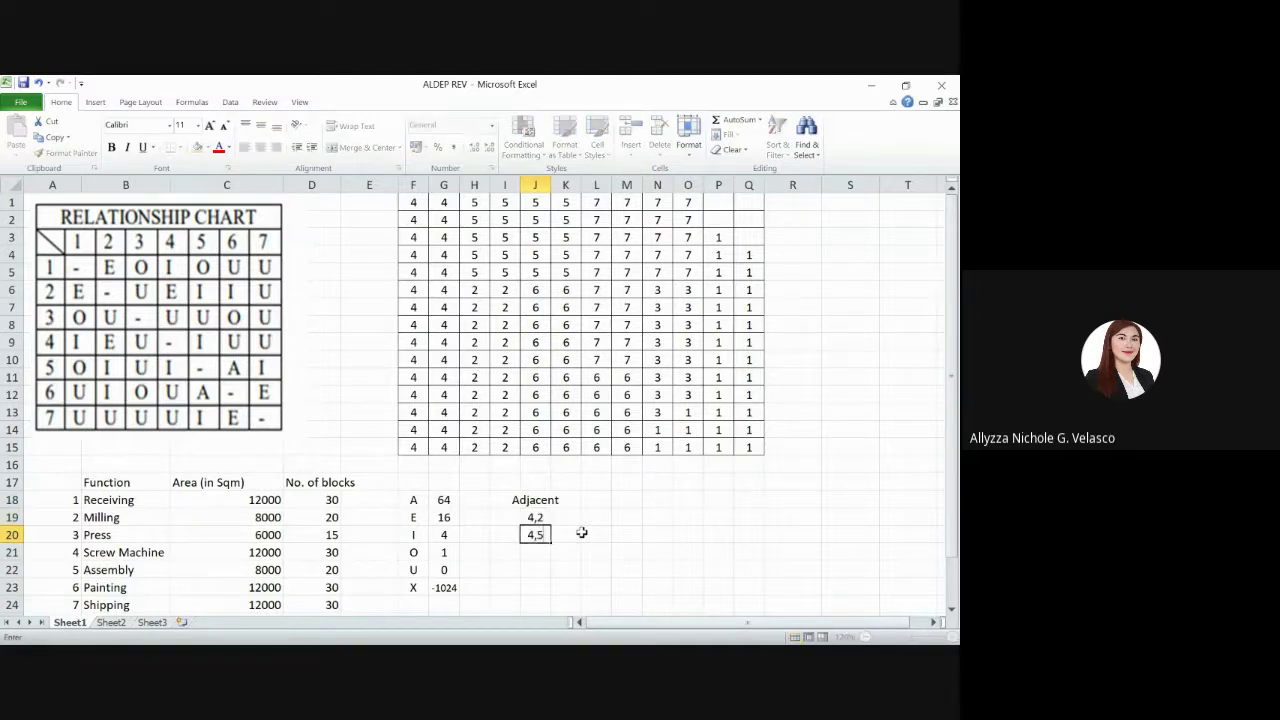
key(Return)
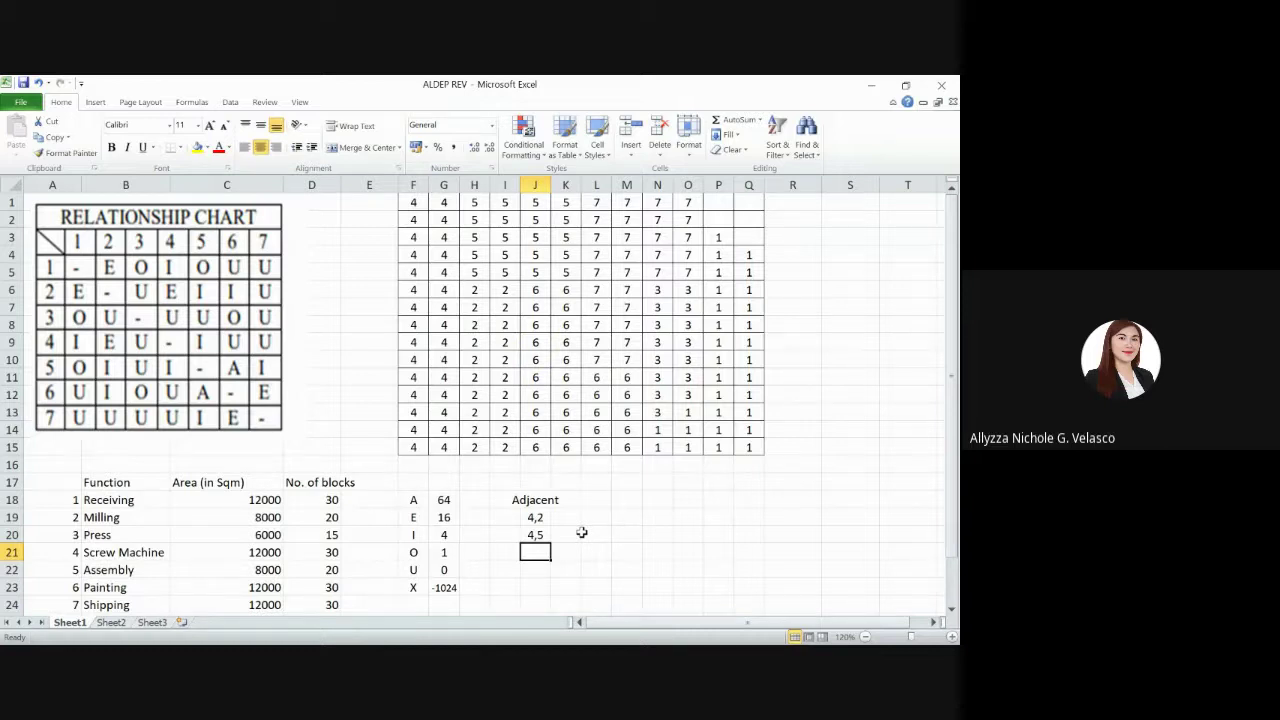
List department 2's adjacent pairs 2,5 and 2,6 in J21:J22
text(2,)
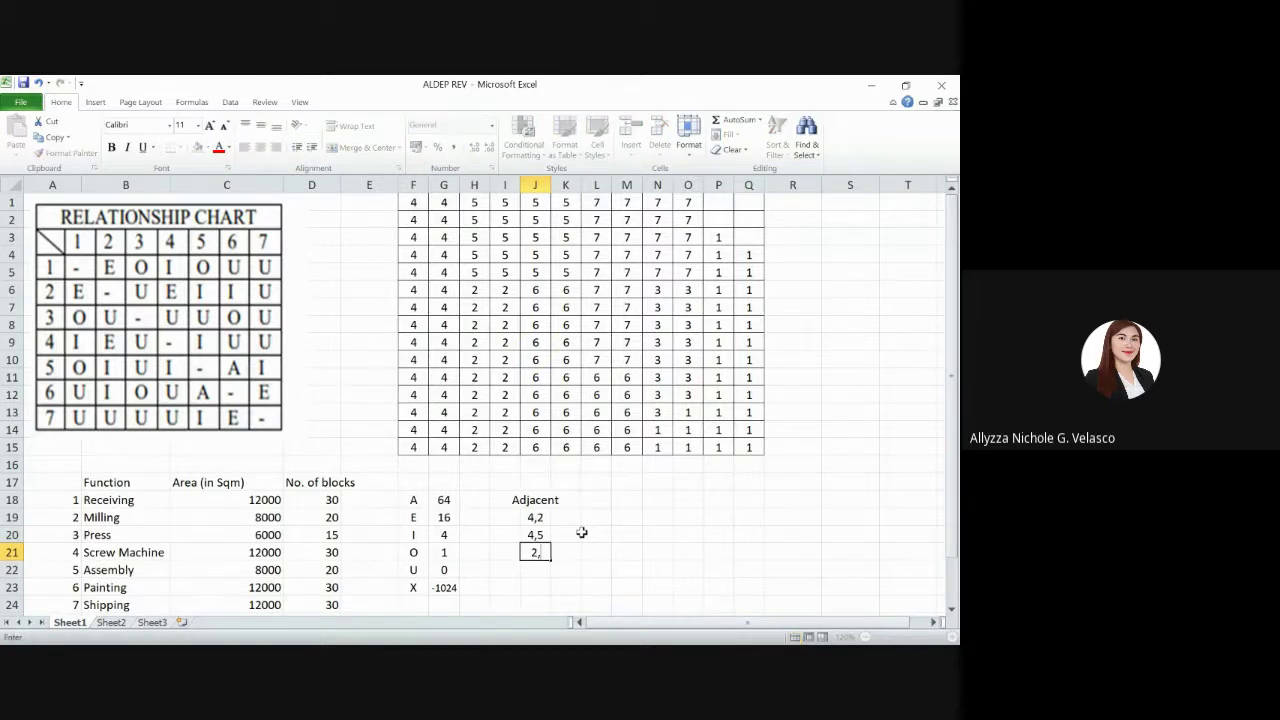
text(5)
key(Return)
text(2,)
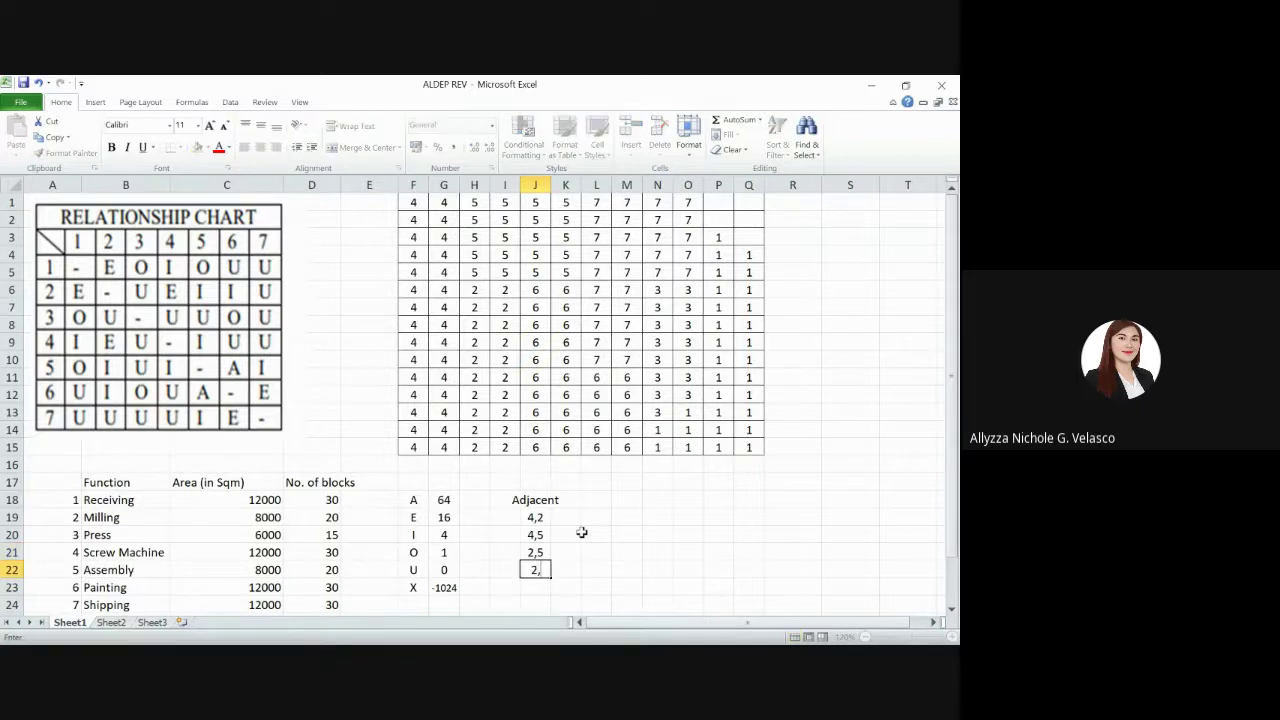
text(6)
key(Return)
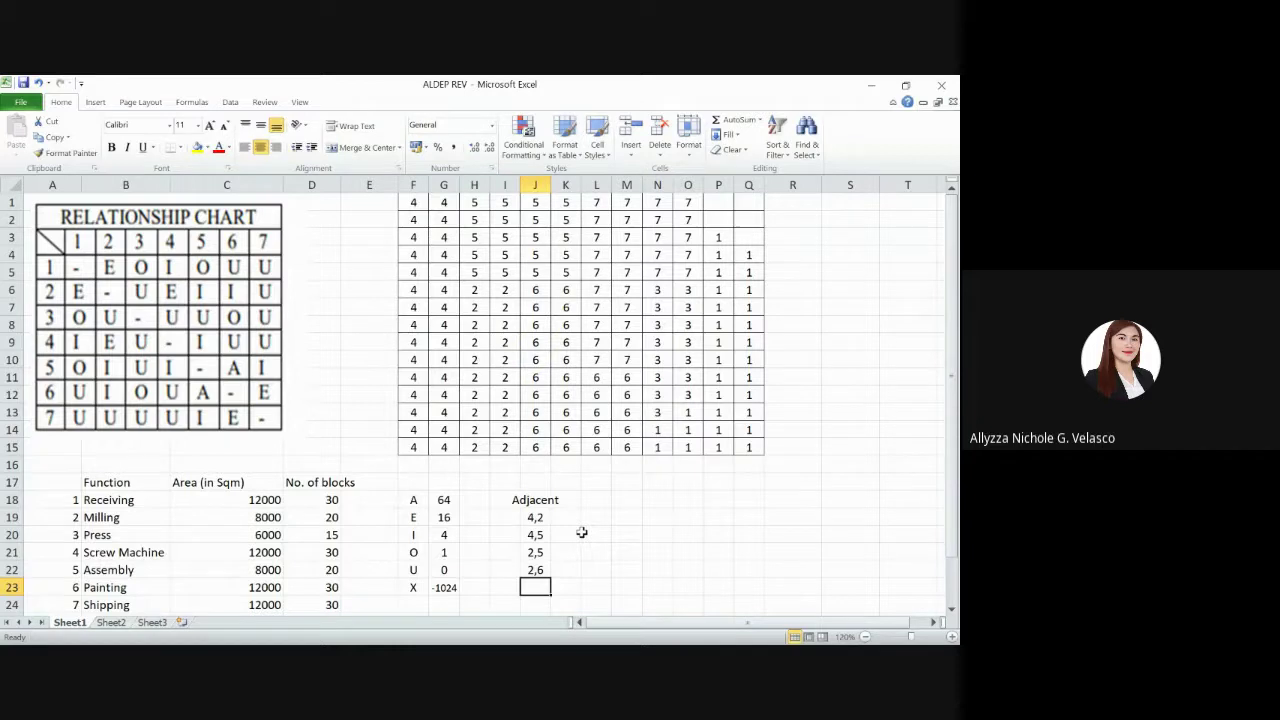
List department 5's adjacent pairs 5,7 and 5,6 in J23:J24, each in its own cell
text(5,7)
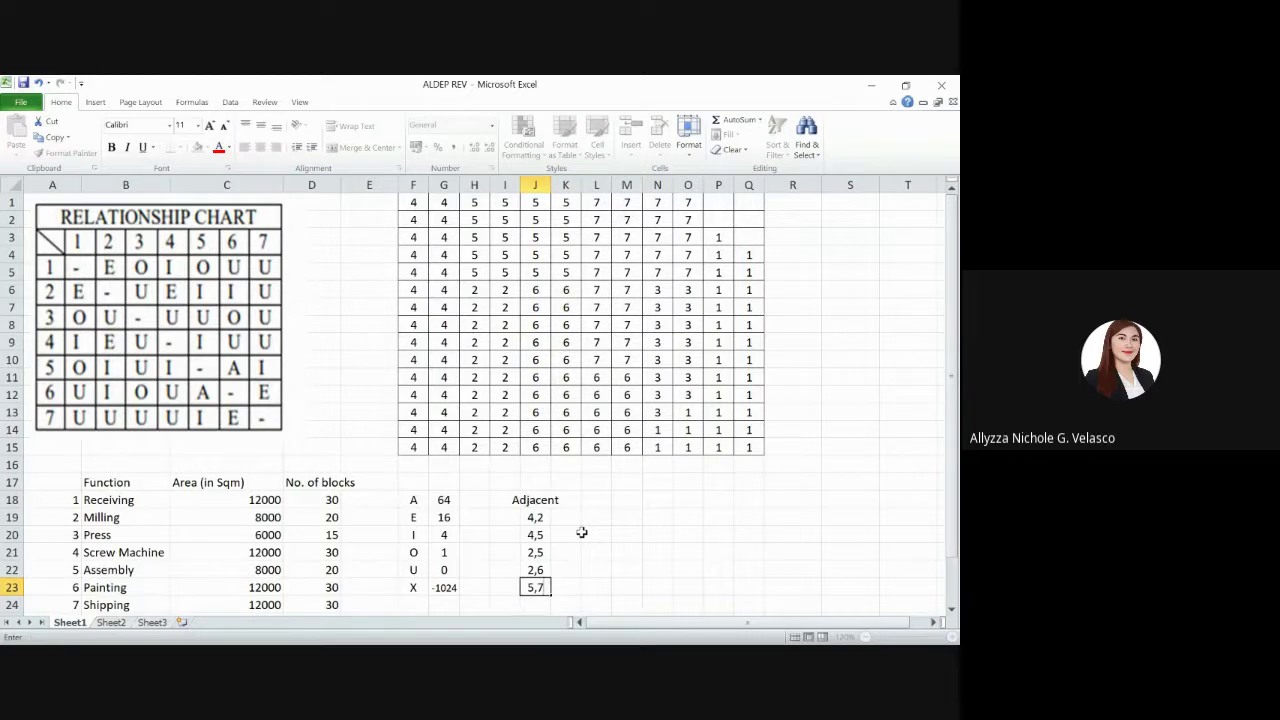
text(5,6)
key(Return)
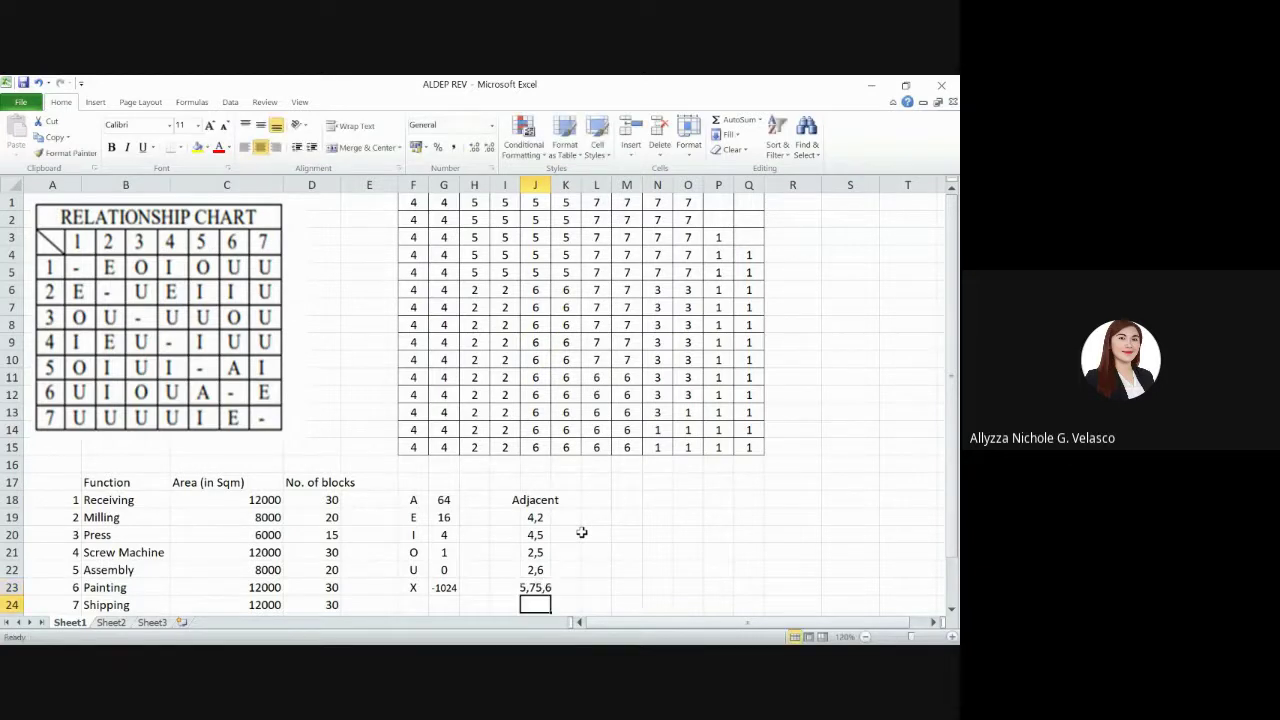
key(Up)
text(5,7)
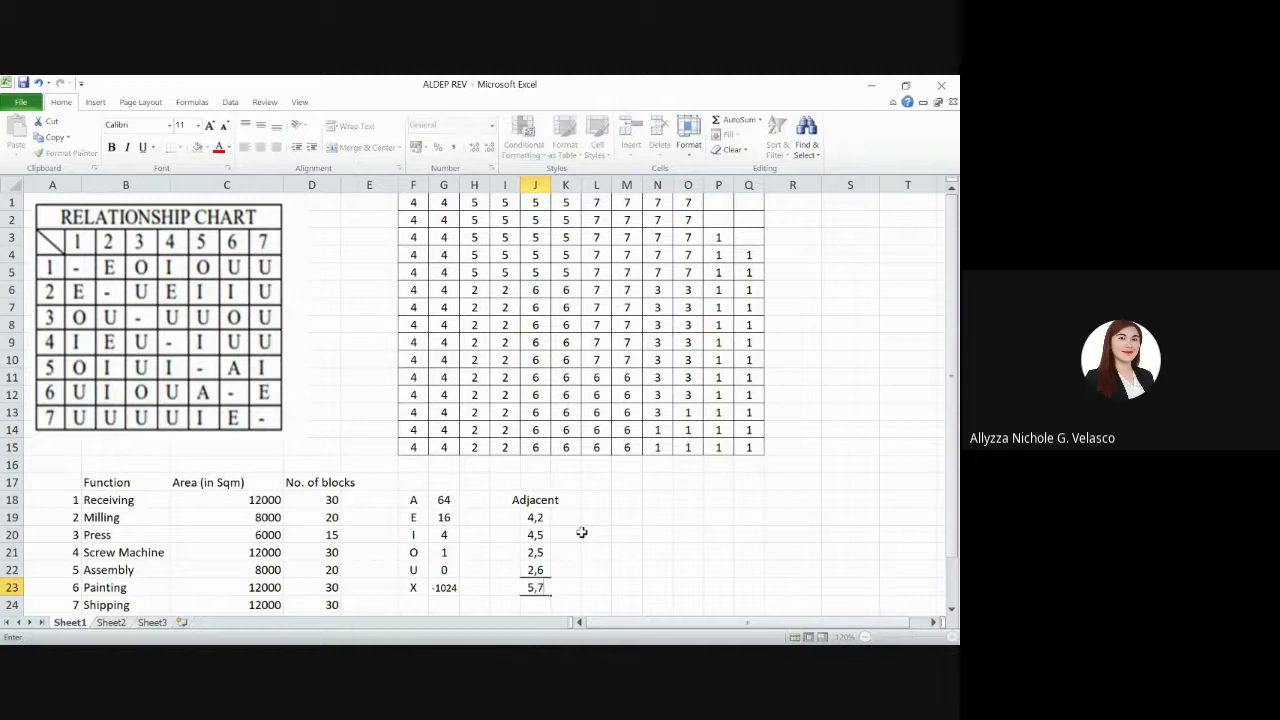
key(Return)
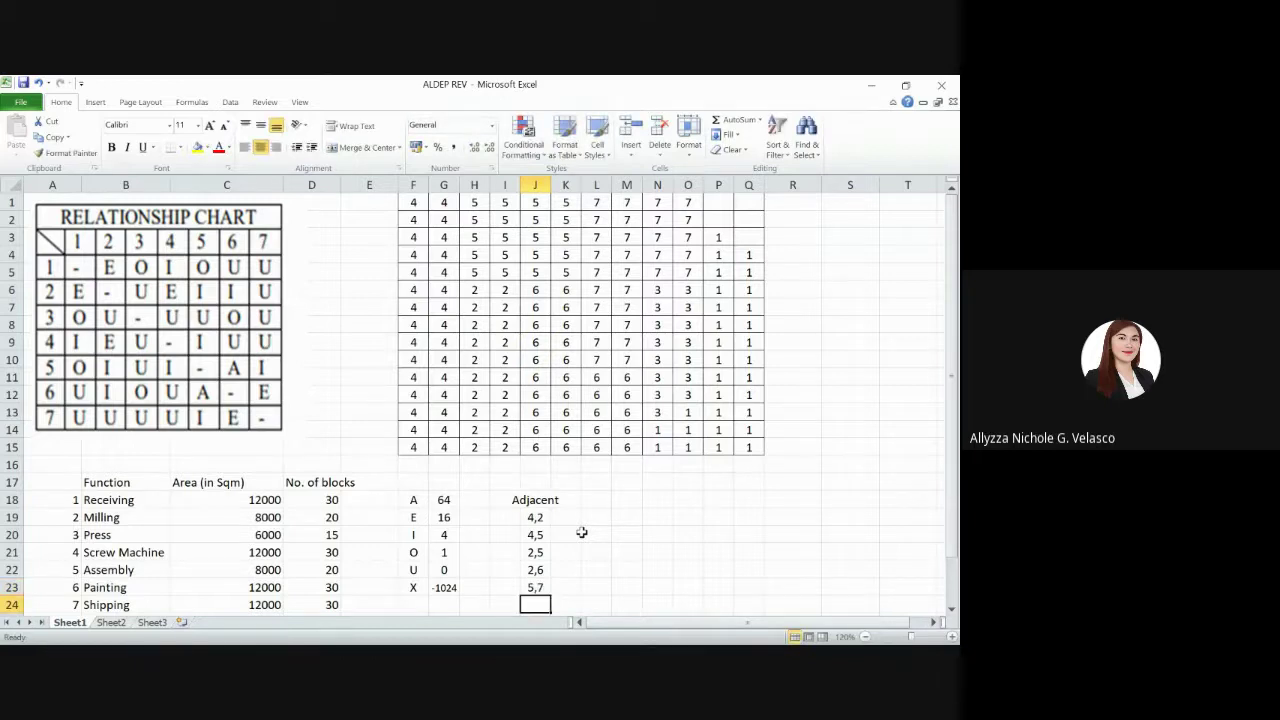
text(5,6)
key(Return)
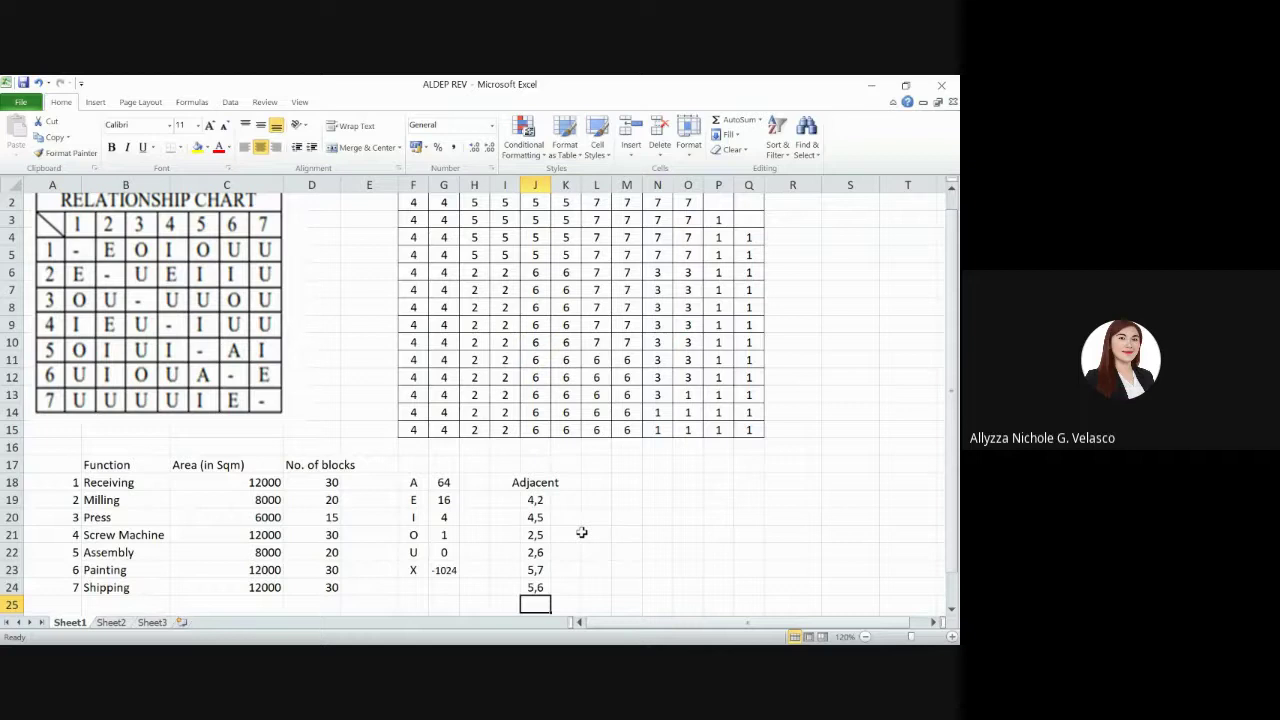
List department 6's adjacent pairs 6,3, 6,1 and 6,7 in J25:J27
text(6,)
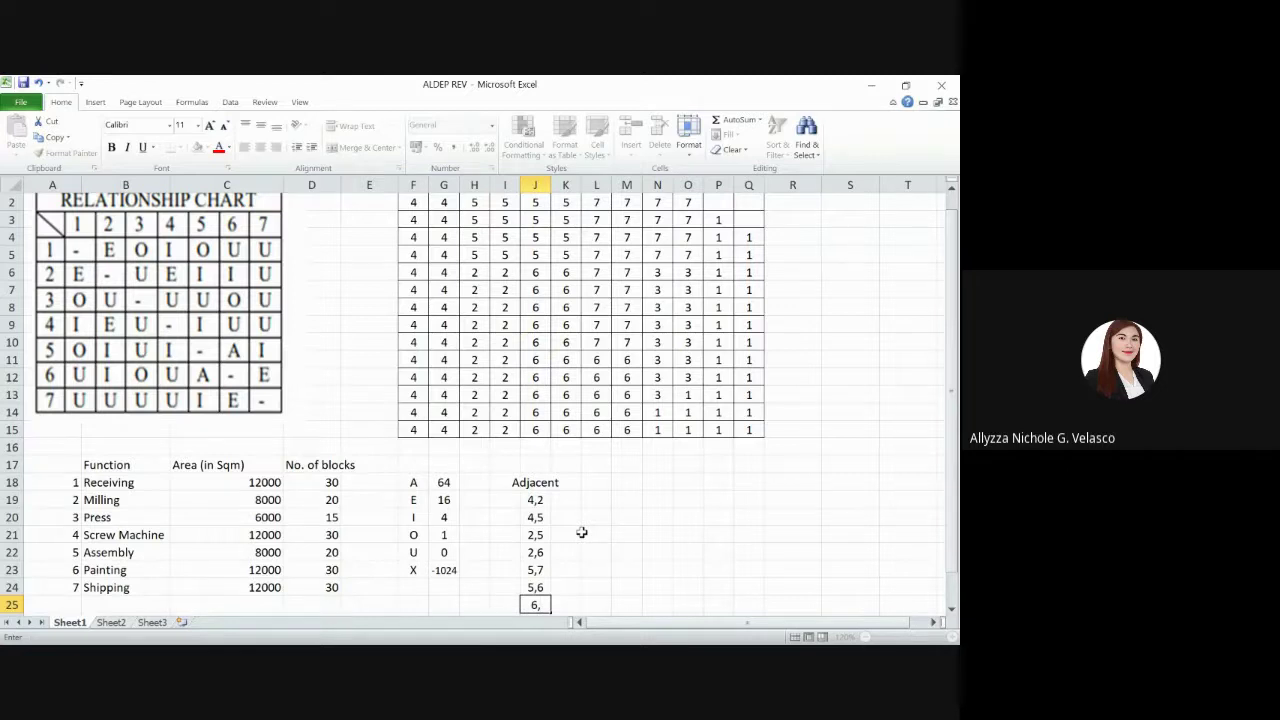
text(3)
key(Return)
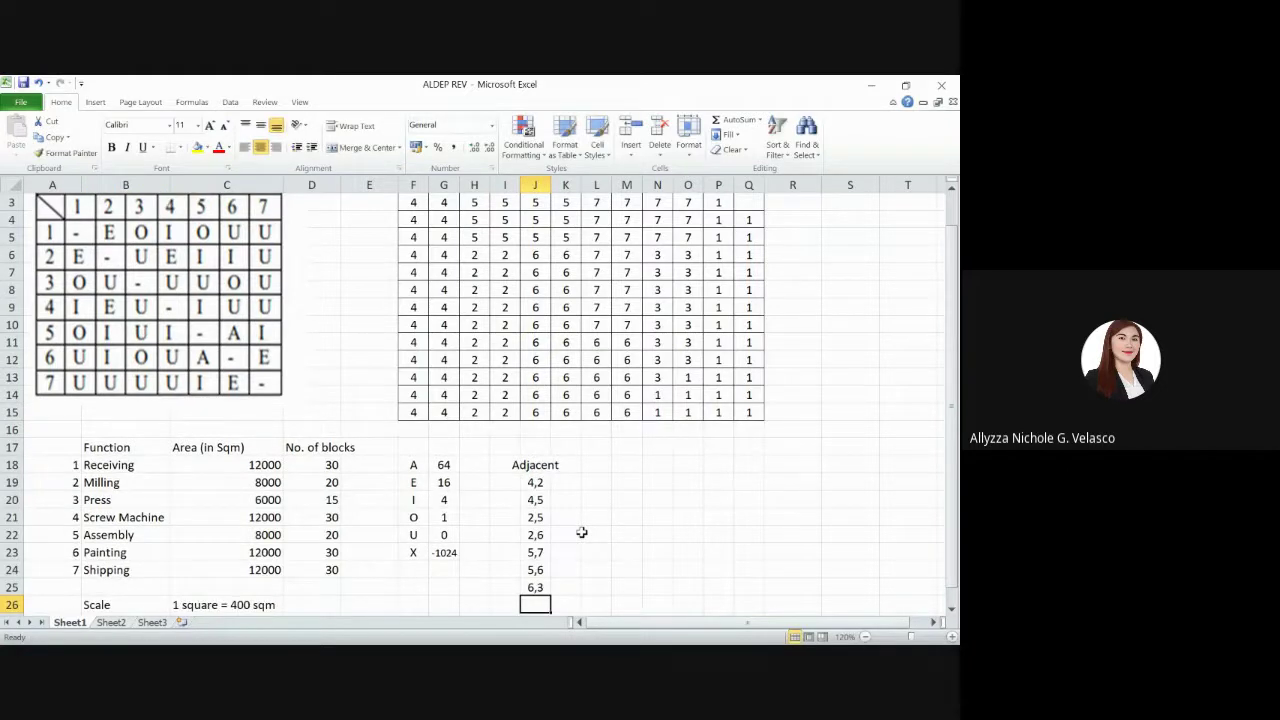
text(6,1)
key(Return)
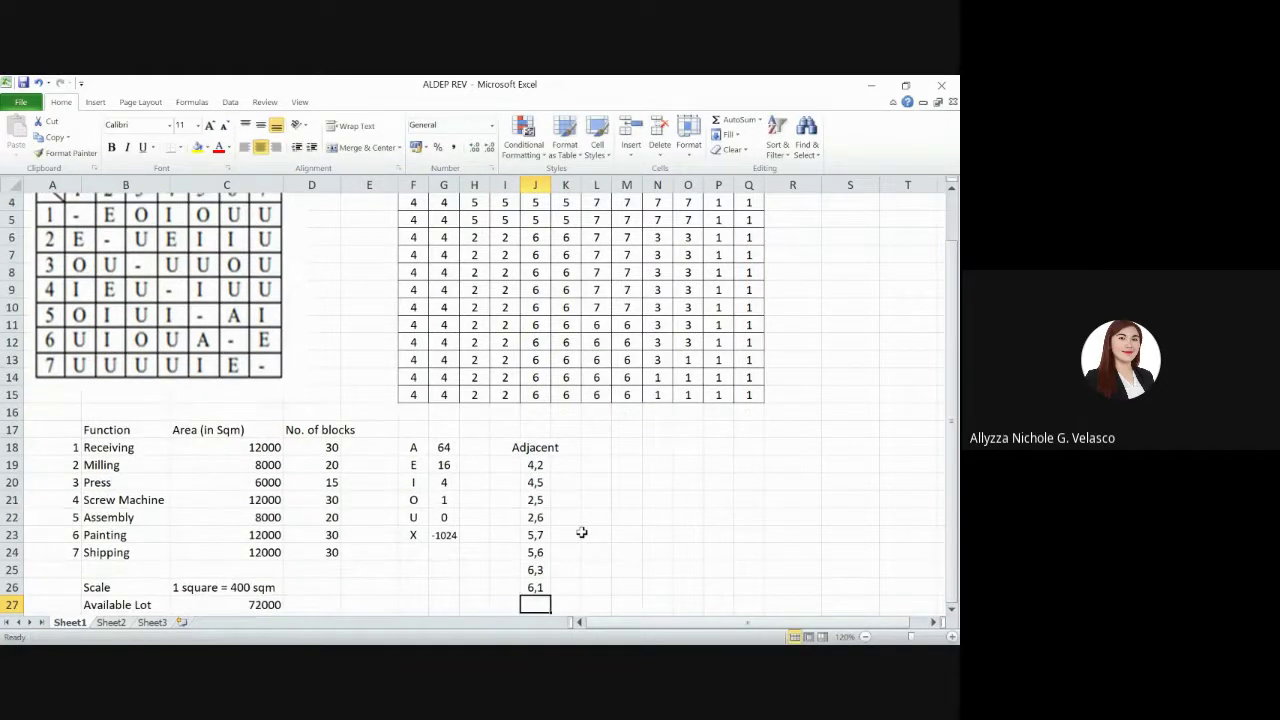
text(6,7)
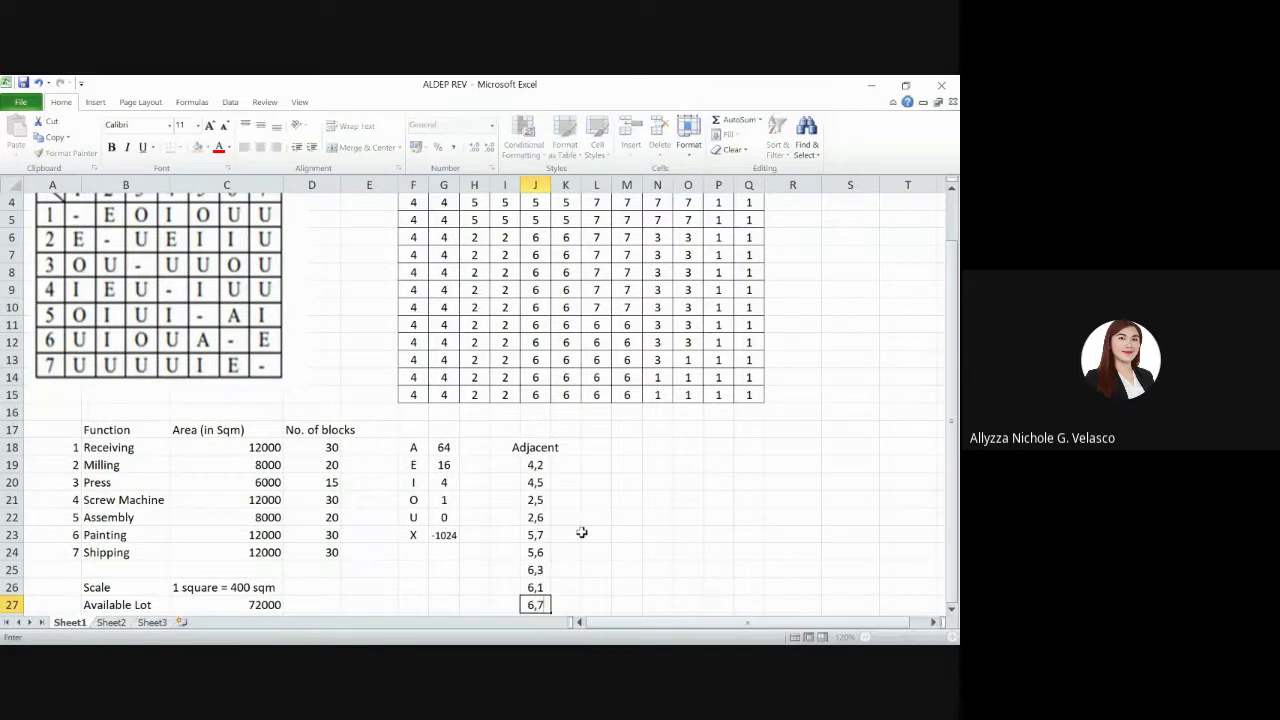
key(Return)
Check the layout grid and list department 7's adjacent pairs 7,3 and 7,1 in J28:J29
scroll(581, 532, up, 2)
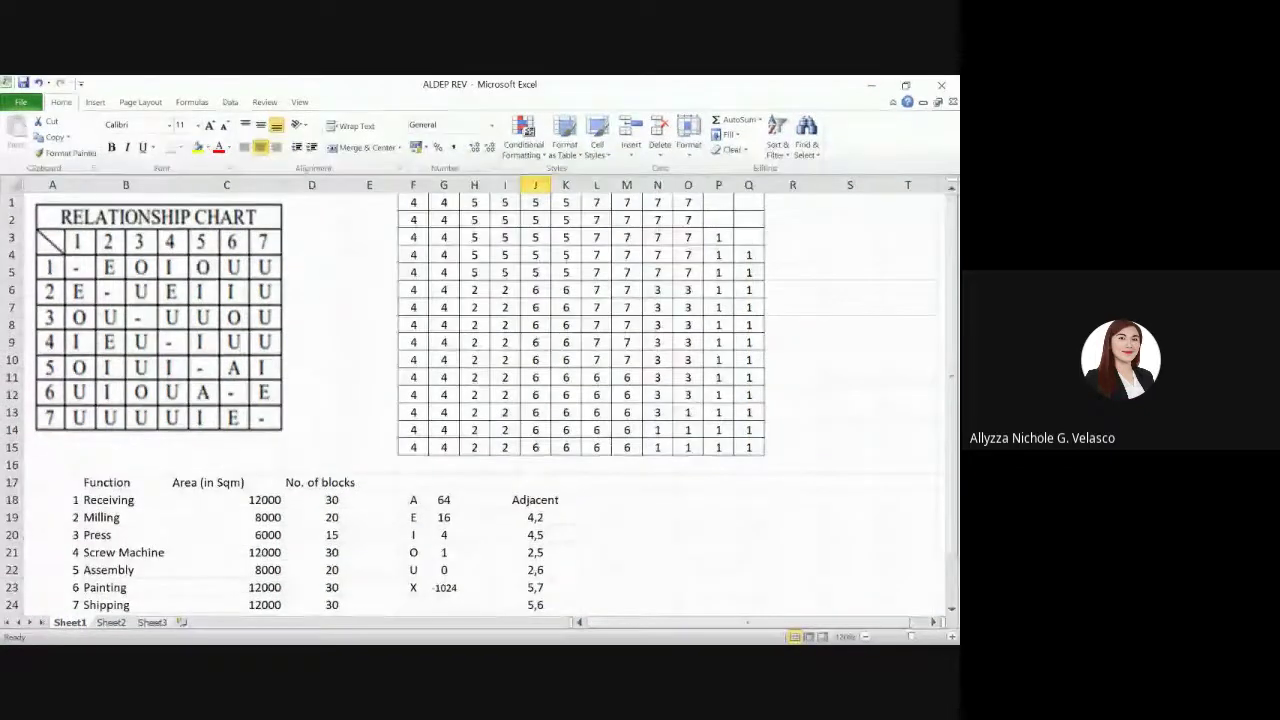
scroll(480, 400, down, 2)
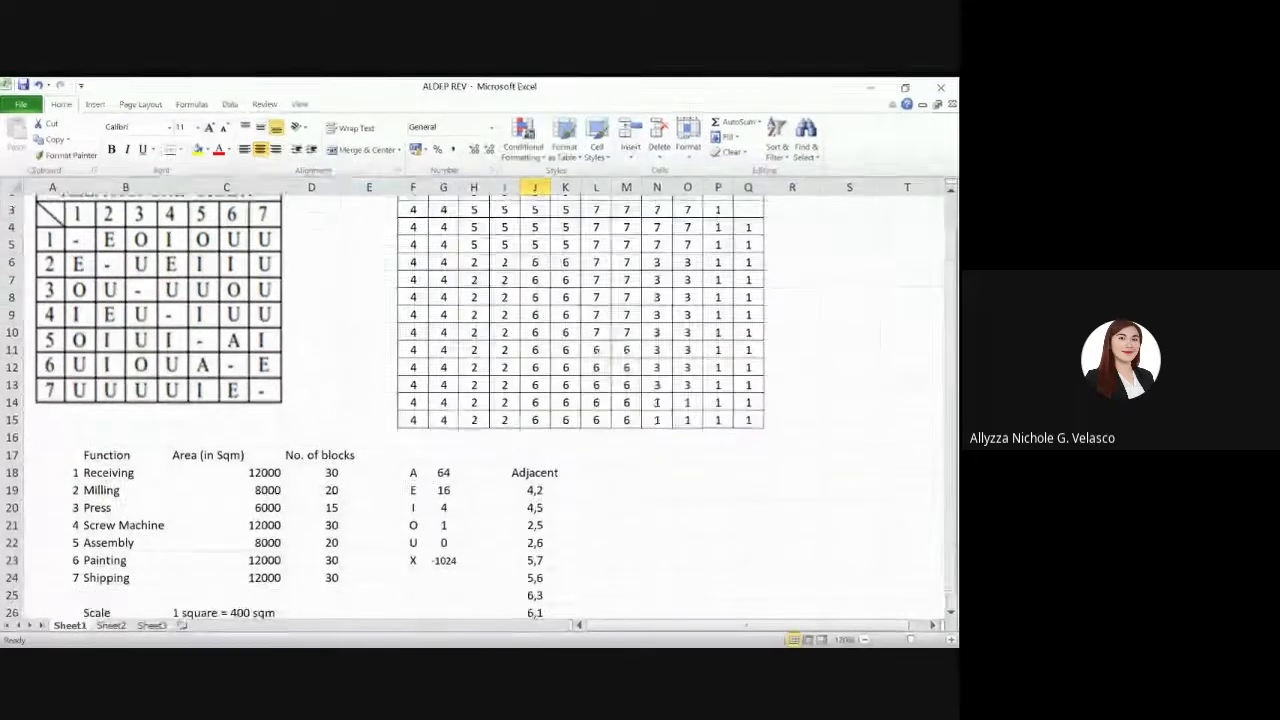
click(535, 604)
text(7,)
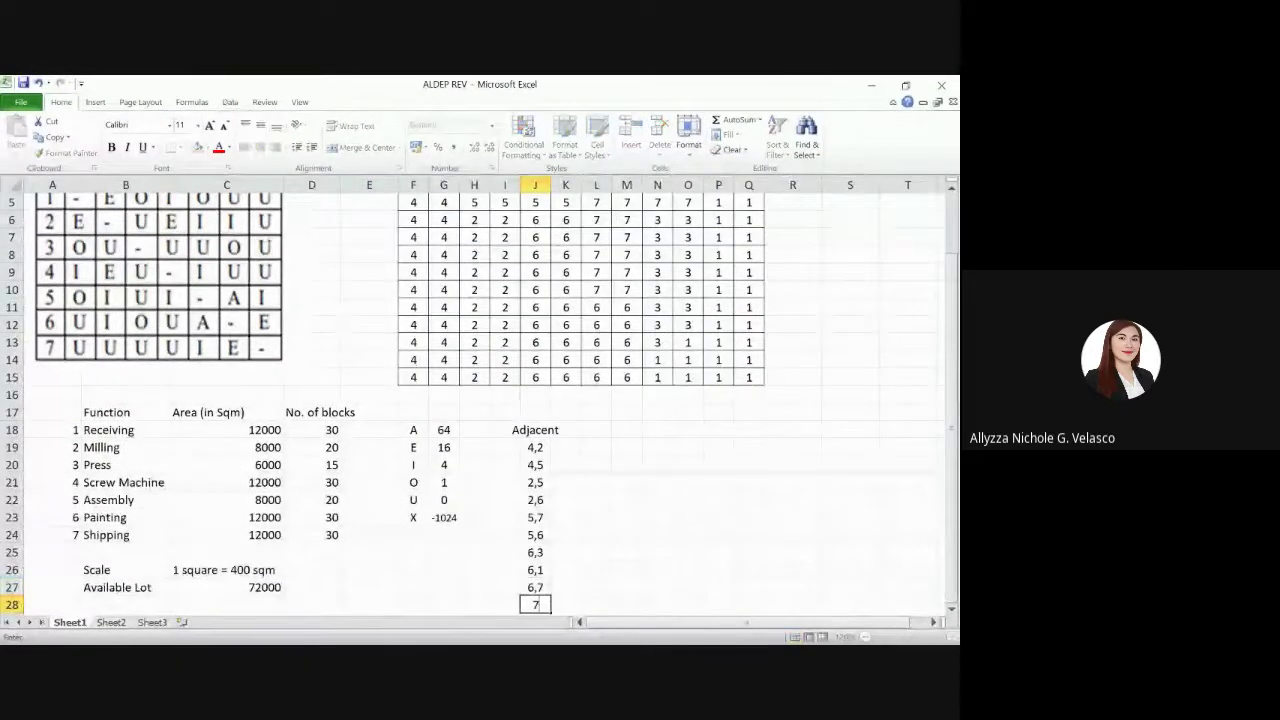
text(3)
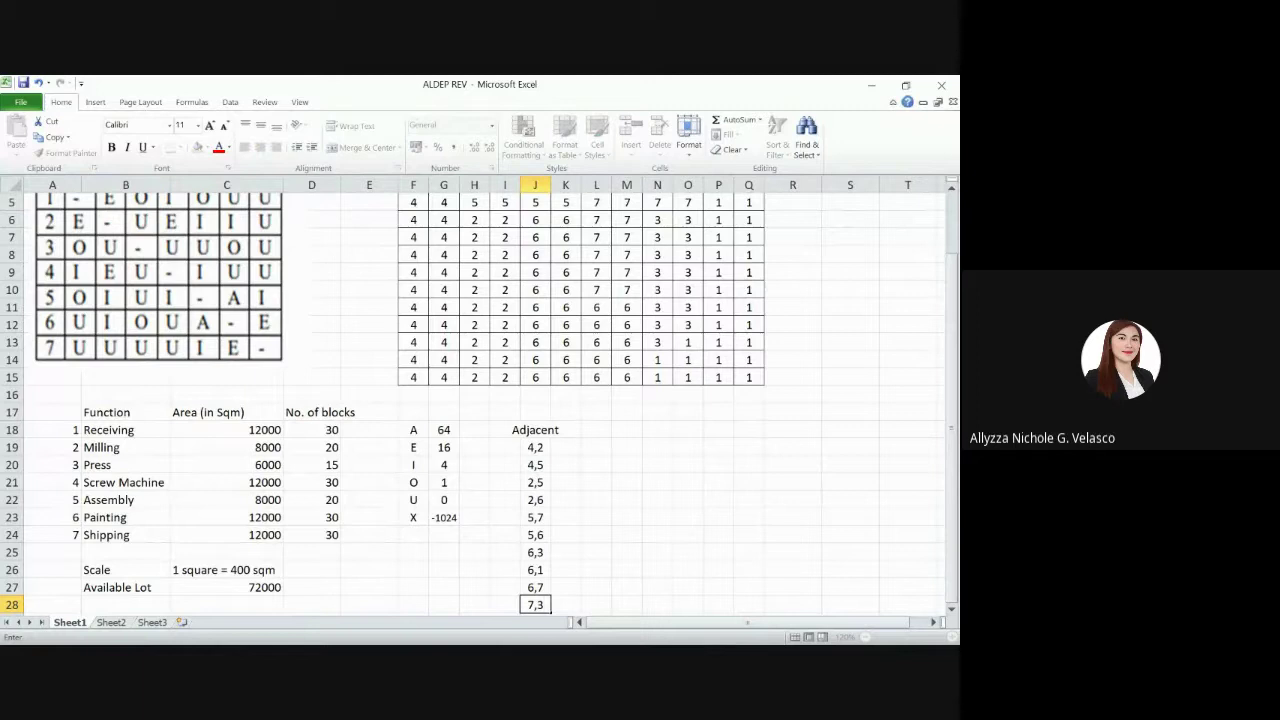
key(Return)
text(7,1)
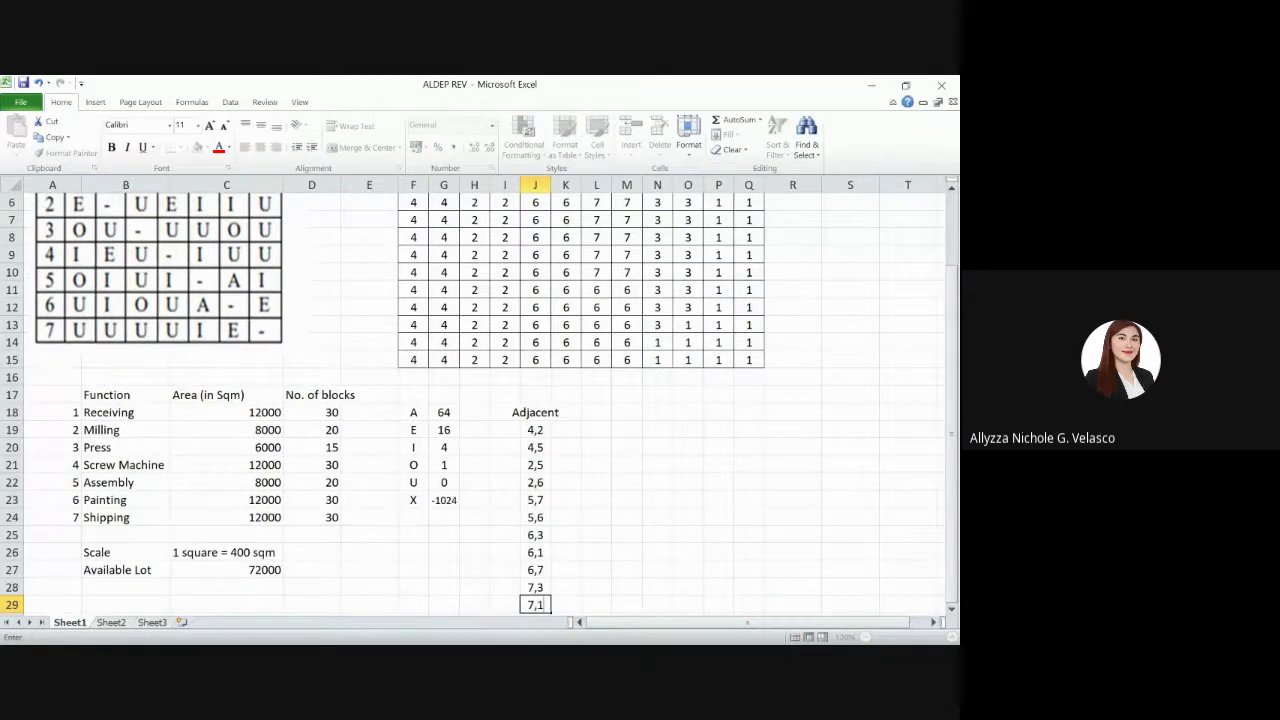
key(Return)
Check the layout grid for department 3 and list its adjacent pair 3,1 in J30
scroll(480, 400, up, 2)
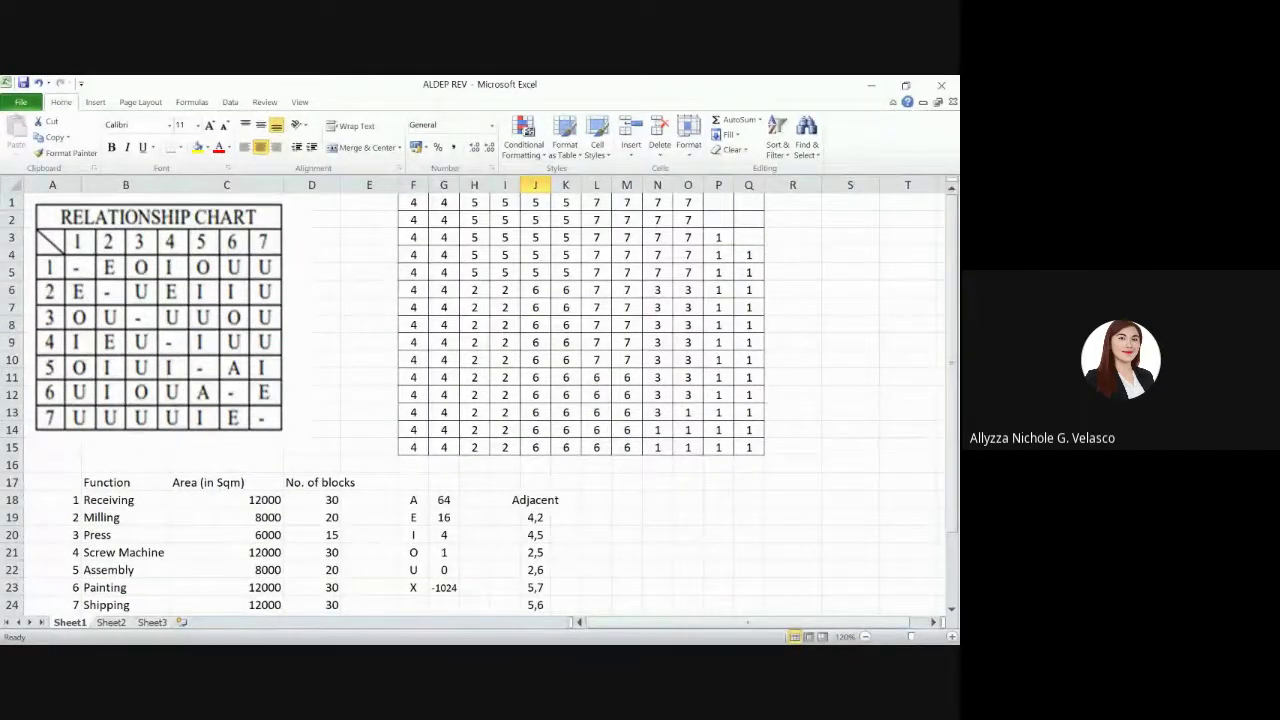
scroll(480, 400, down, 3)
text(3,1)
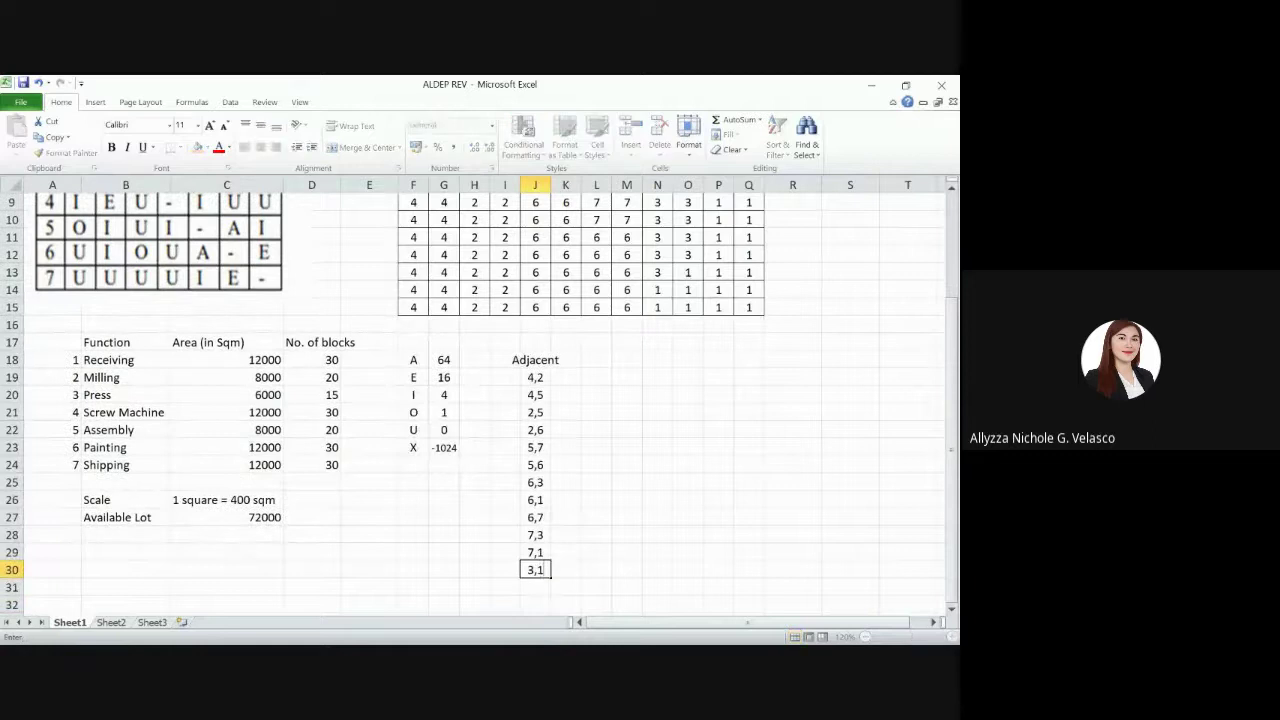
key(Tab)
Enter the relationship-chart ratings for department 4's pairs beside them: E for 4,2 in K19 and I for 4,5 in K20
key(Up)
key(Up)
key(Up)
key(Up)
key(Up)
key(Up)
key(Up)
key(Up)
key(Up)
key(Up)
key(Up)
key(Up)
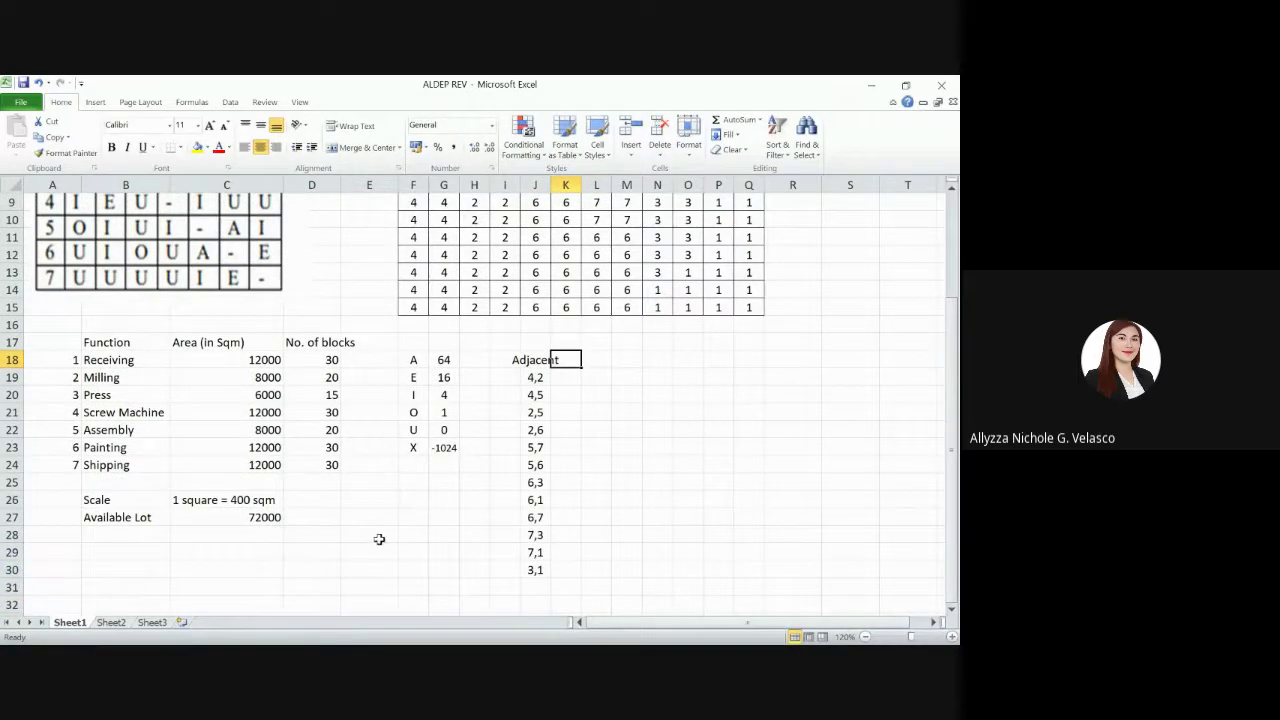
drag(414, 360, 420, 395)
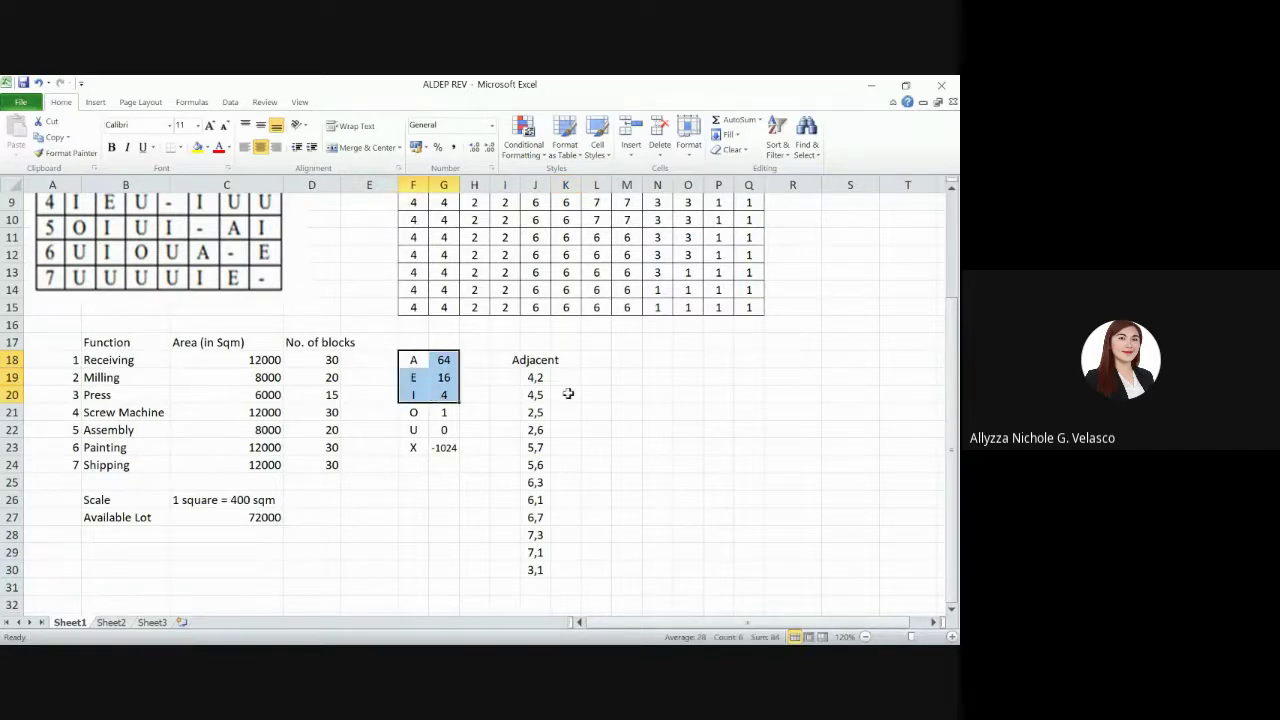
click(565, 395)
scroll(565, 395, up, 2)
scroll(371, 323, up, 1)
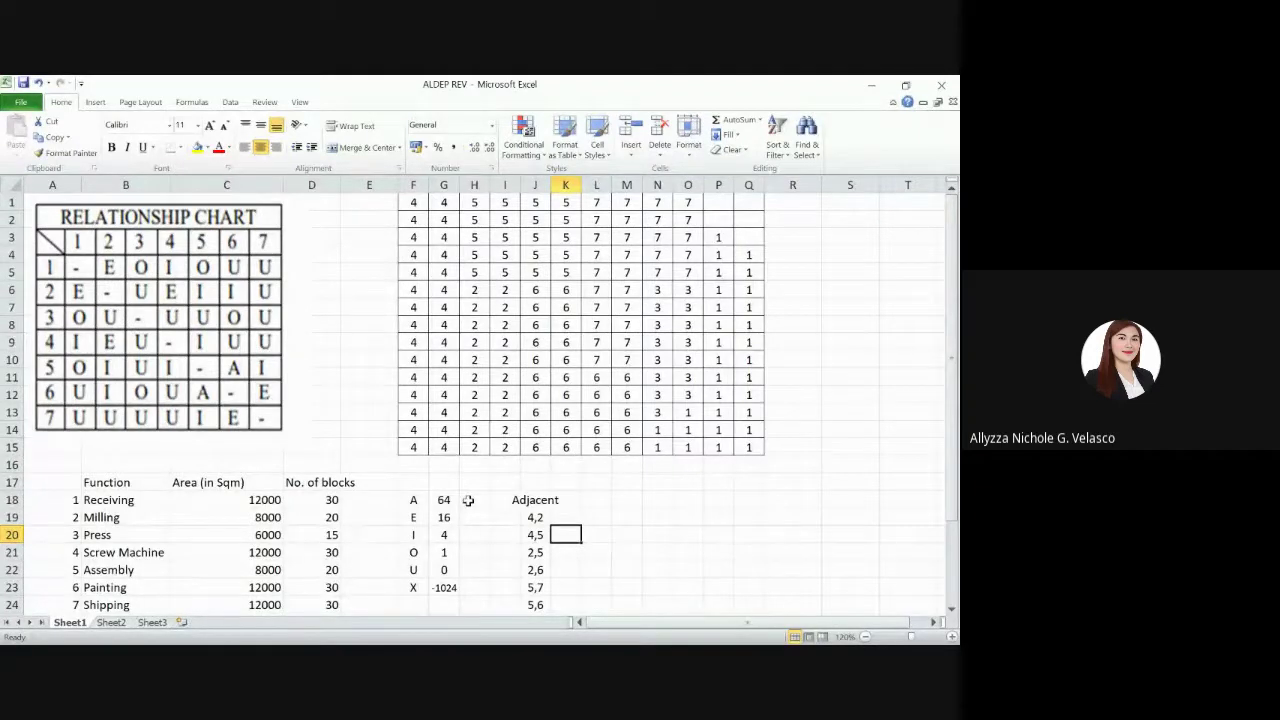
key(Up)
text(E)
key(Return)
text(I)
key(Left)
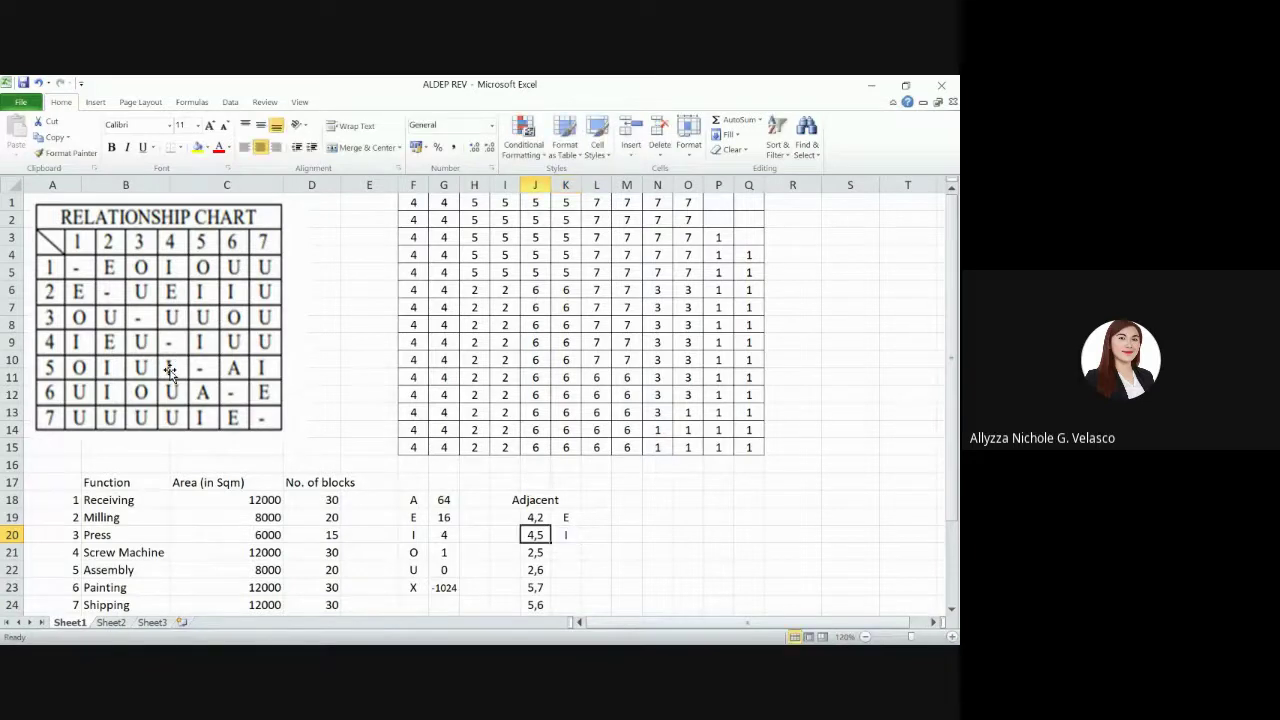
Rate department 2's pairs 2,5 and 2,6 as I in K21:K22, following the relationship chart
key(Down)
key(Right)
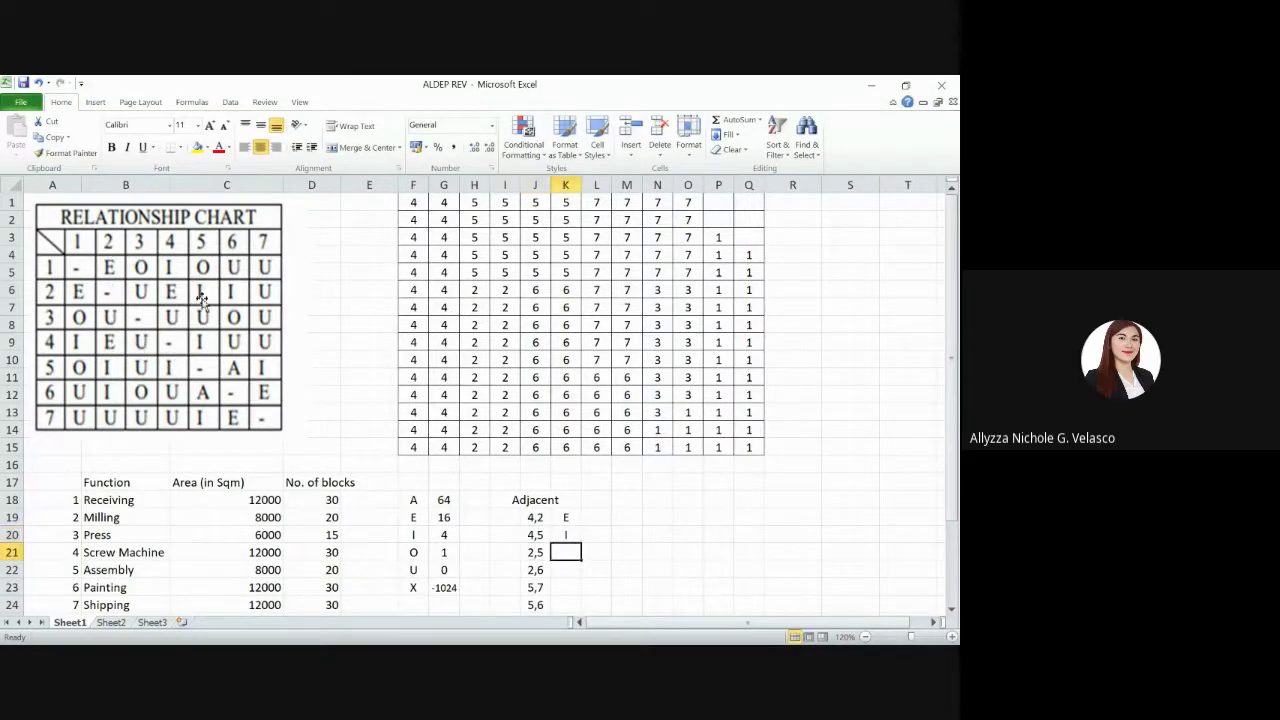
text(I)
key(Return)
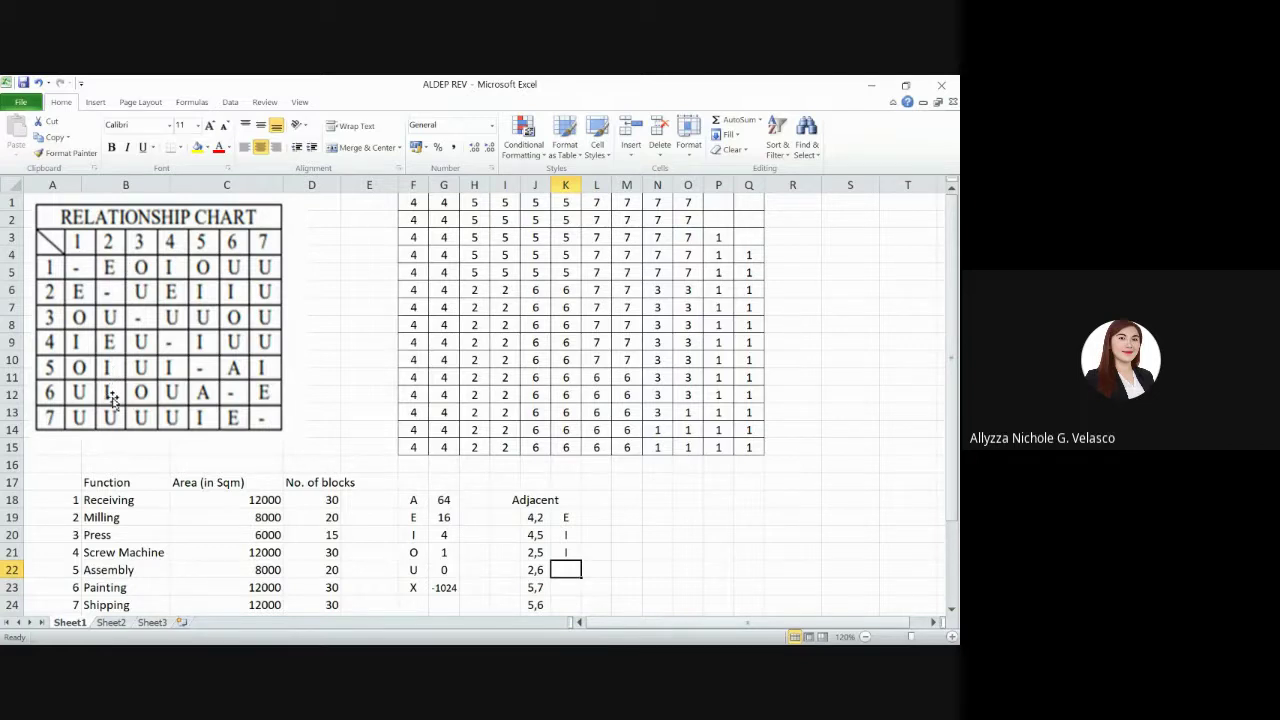
text(I)
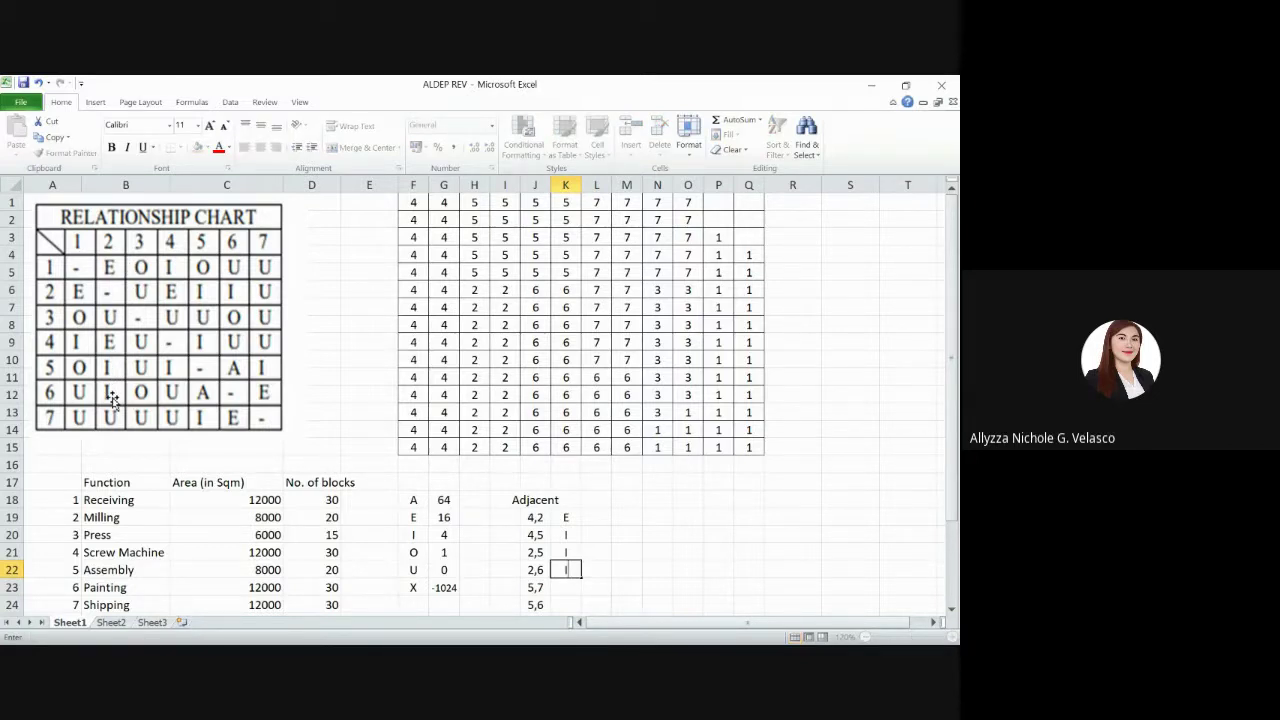
key(Return)
key(Up)
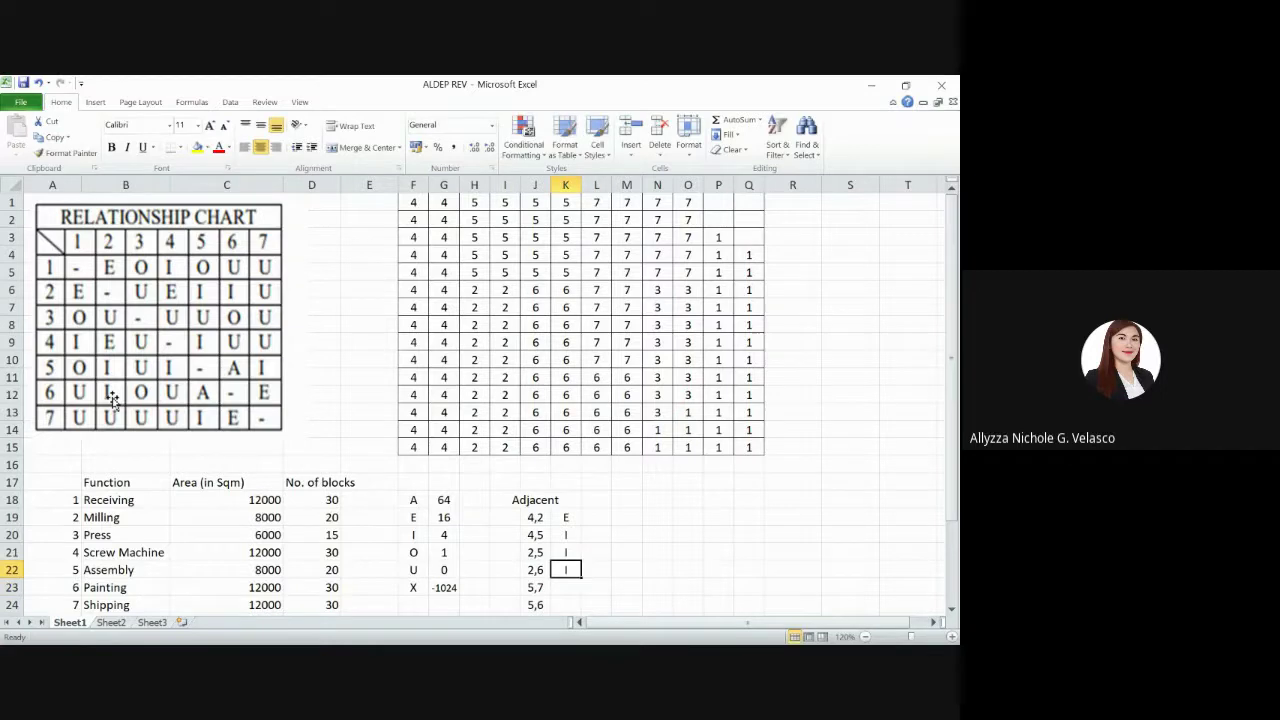
key(Up)
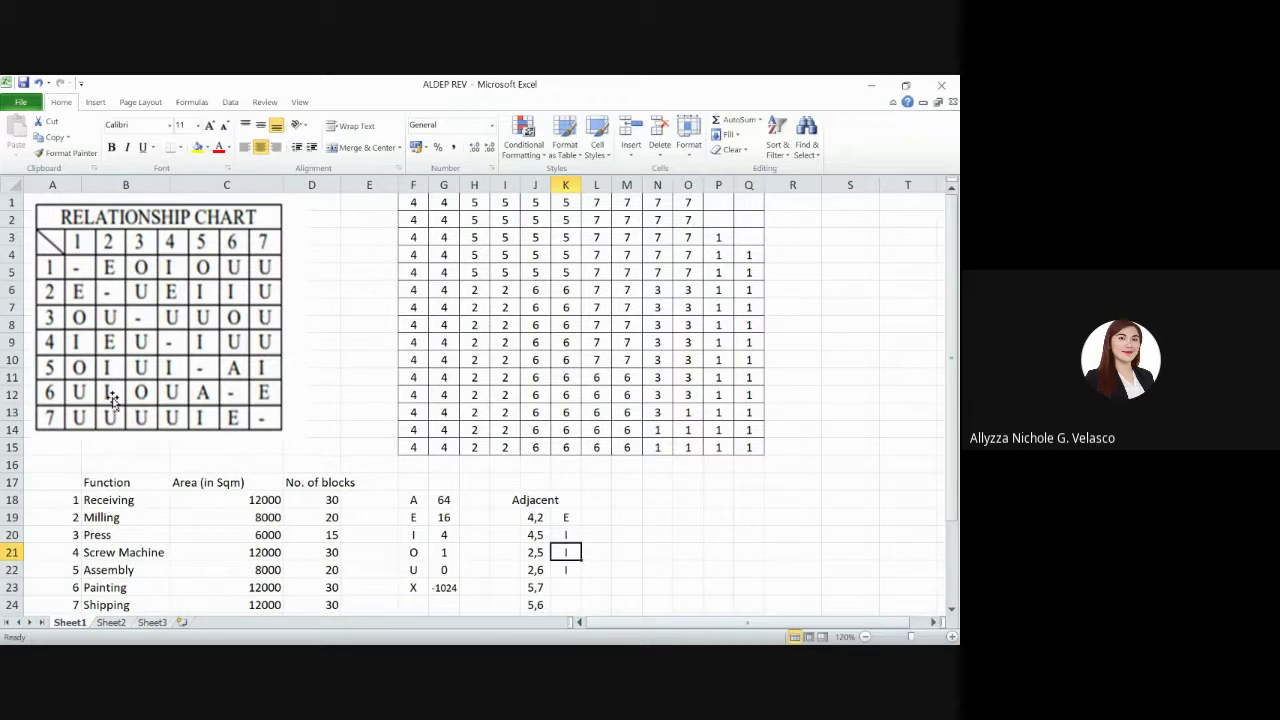
key(Down)
key(Down)
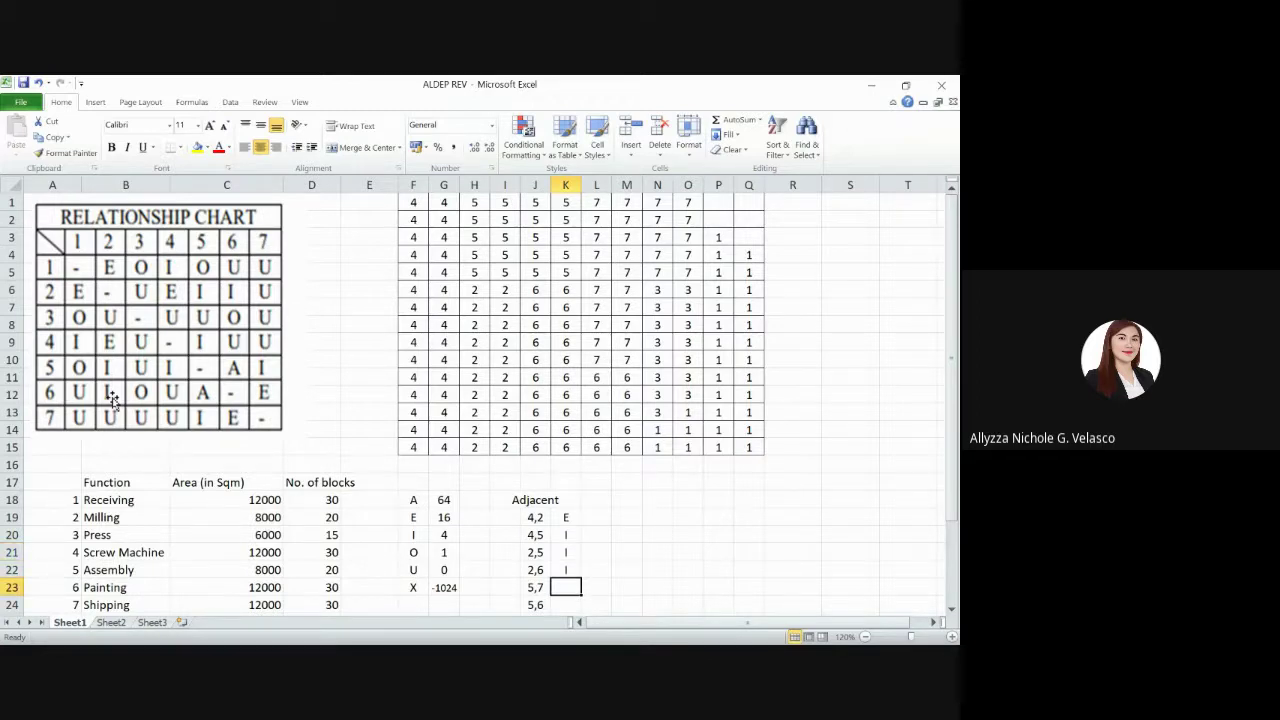
Rate department 5's pairs from the relationship chart: I for 5,7 in K23 and A for 5,6 in K24
text(I)
key(Return)
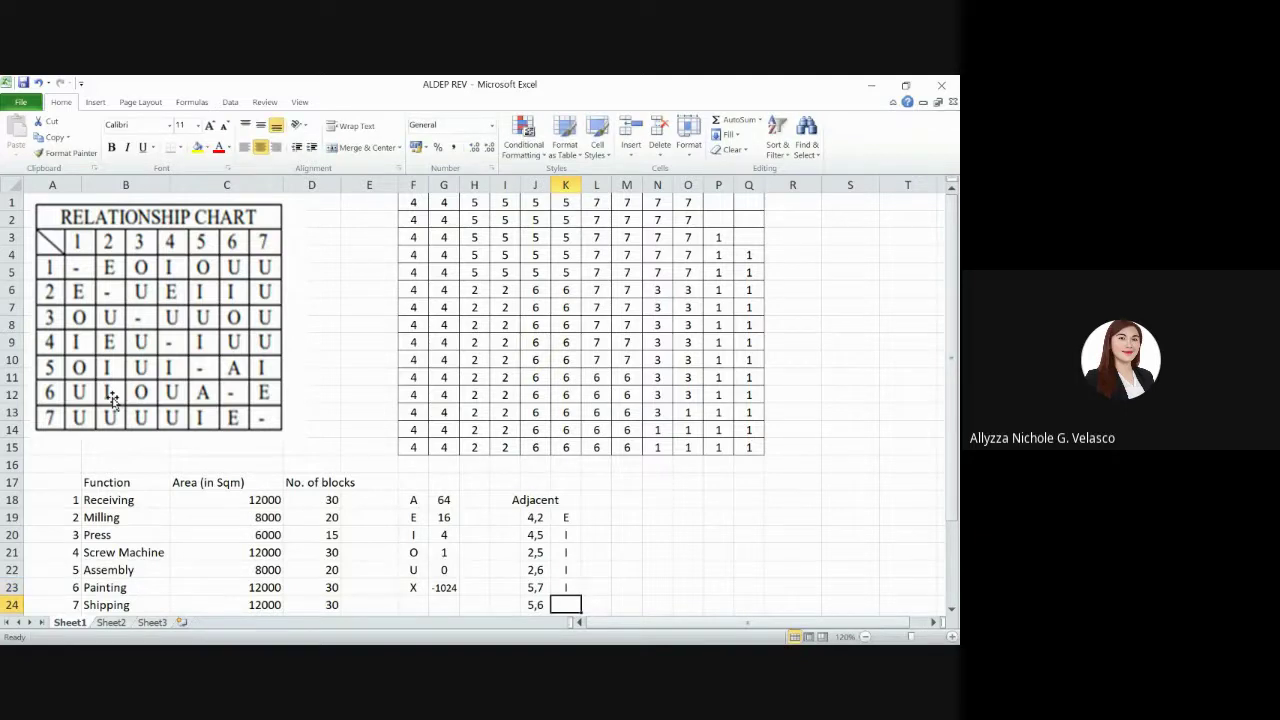
text(A)
key(Return)
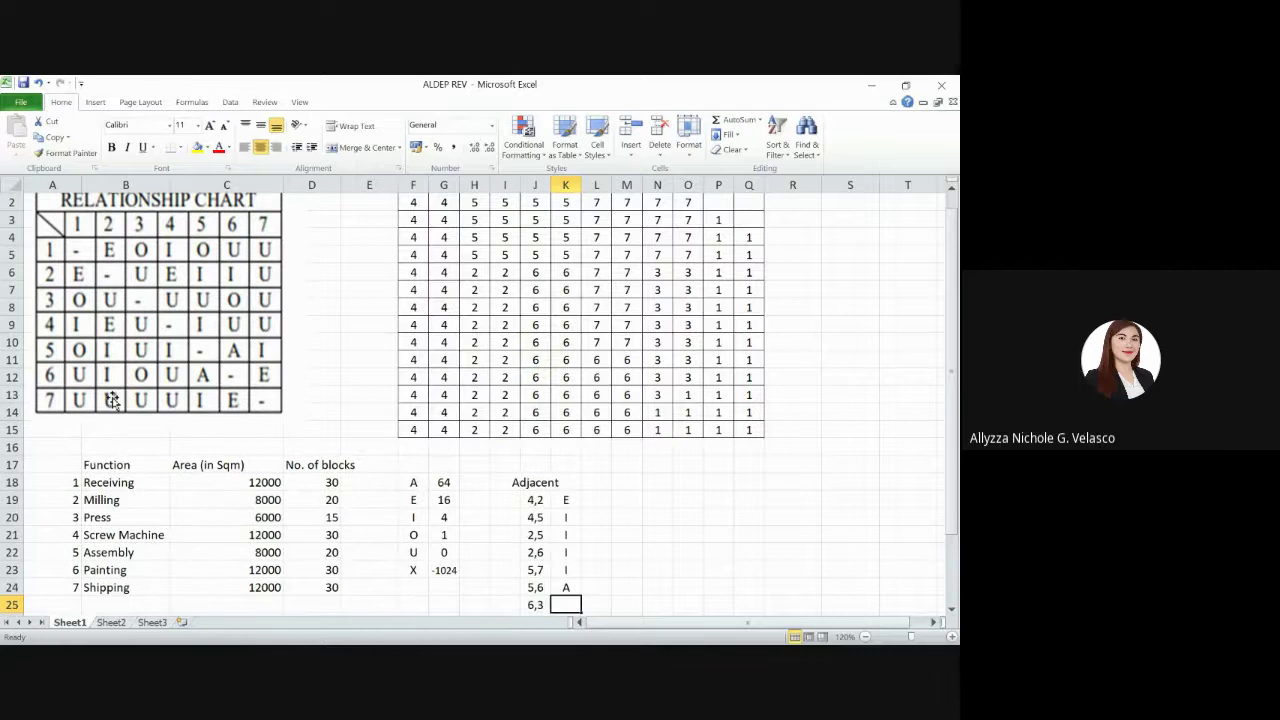
Rate department 6's pairs in K25:K27 from the relationship chart: O for 6,3, U for 6,1 and E for 6,7
text(O)
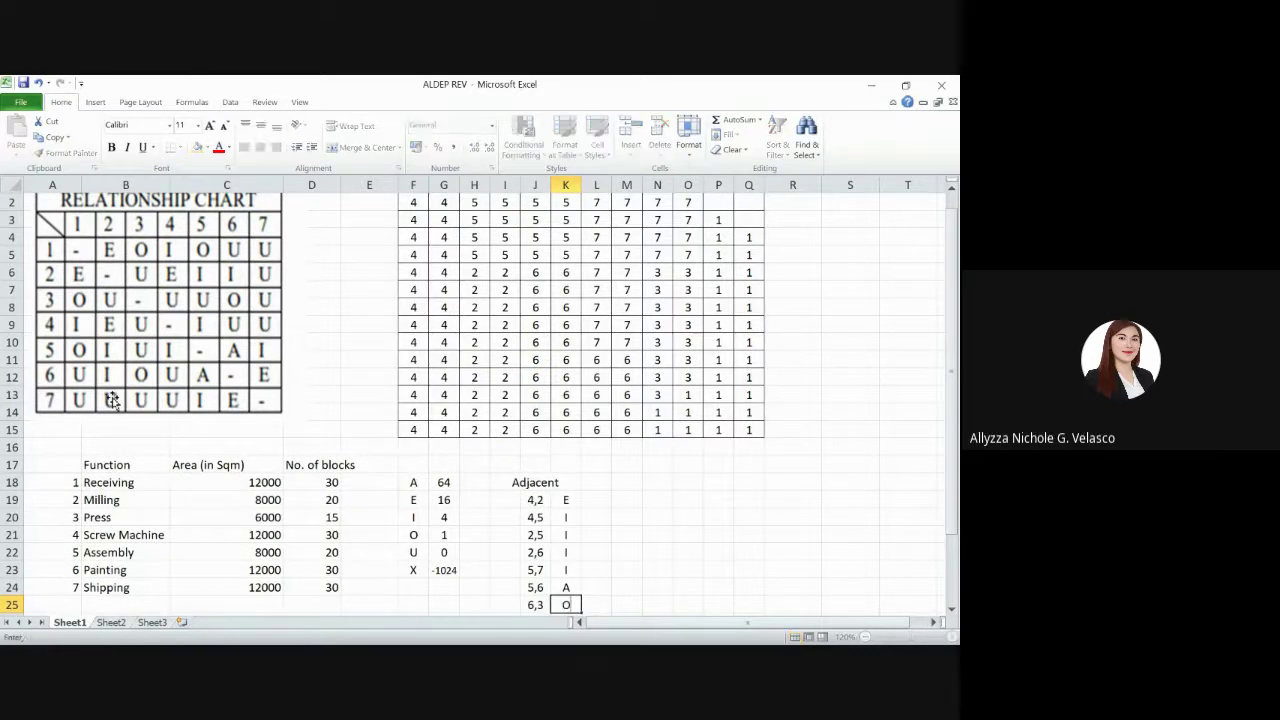
key(Return)
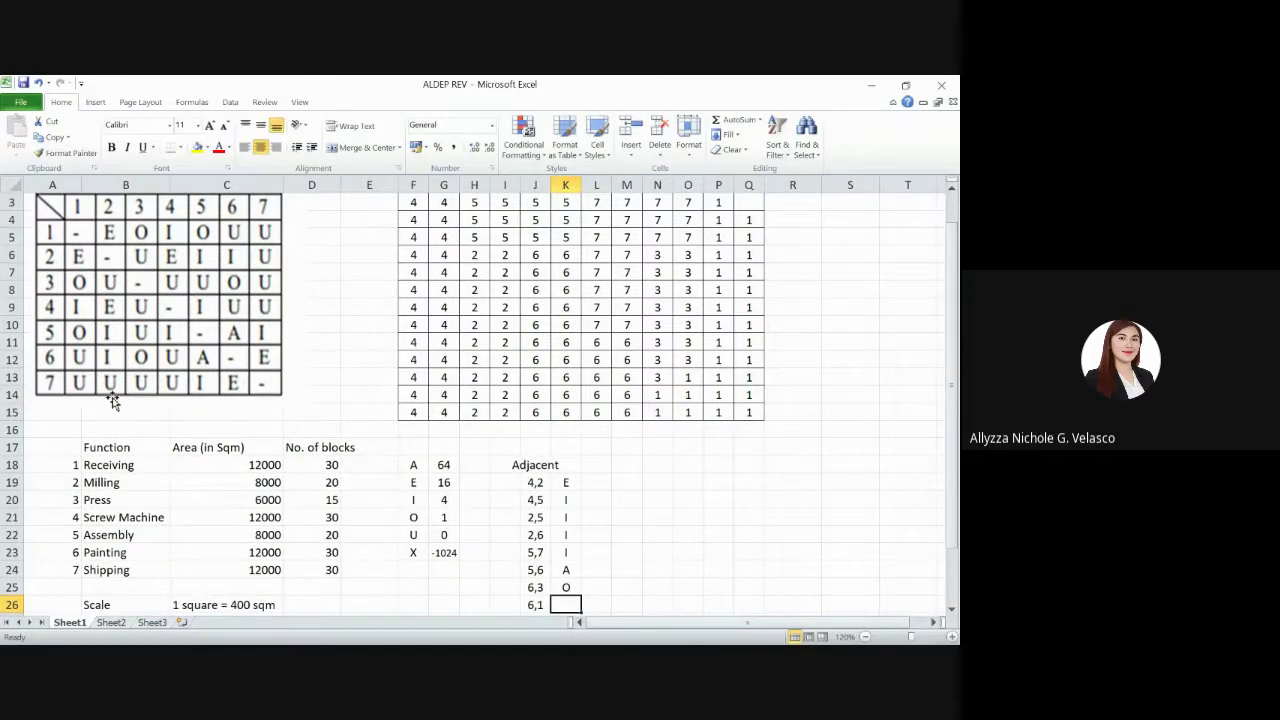
text(U)
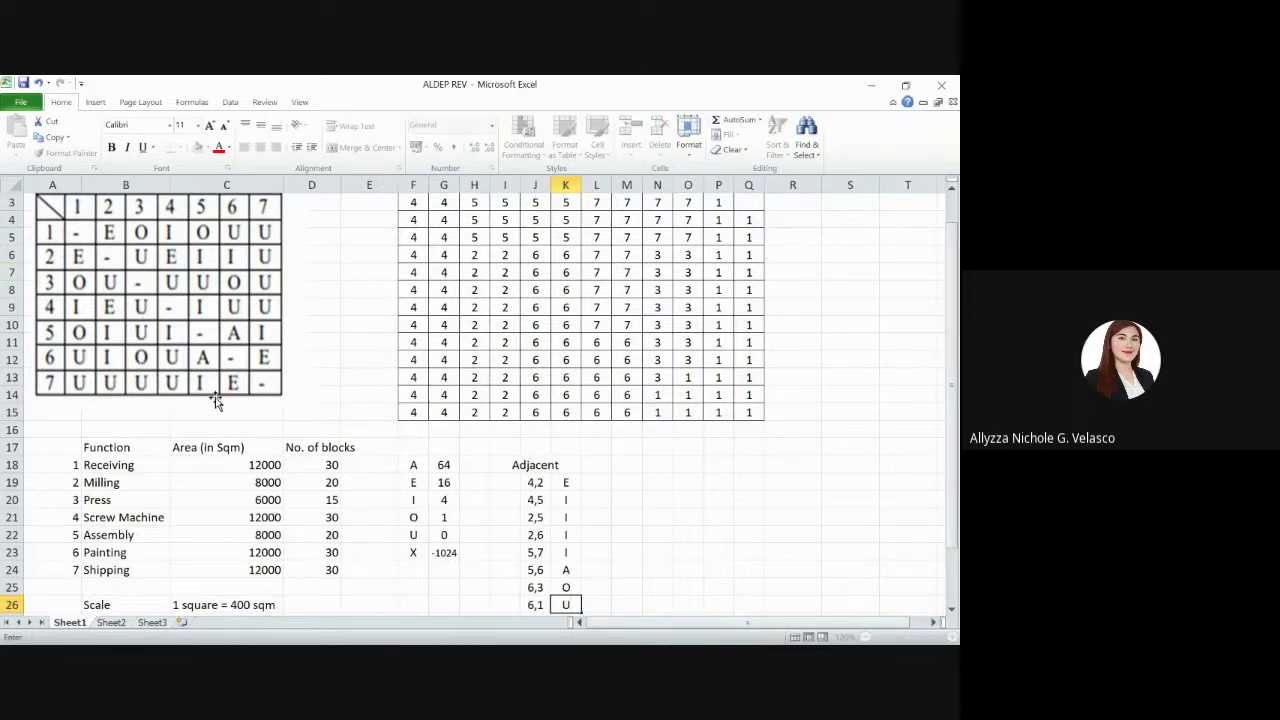
key(Return)
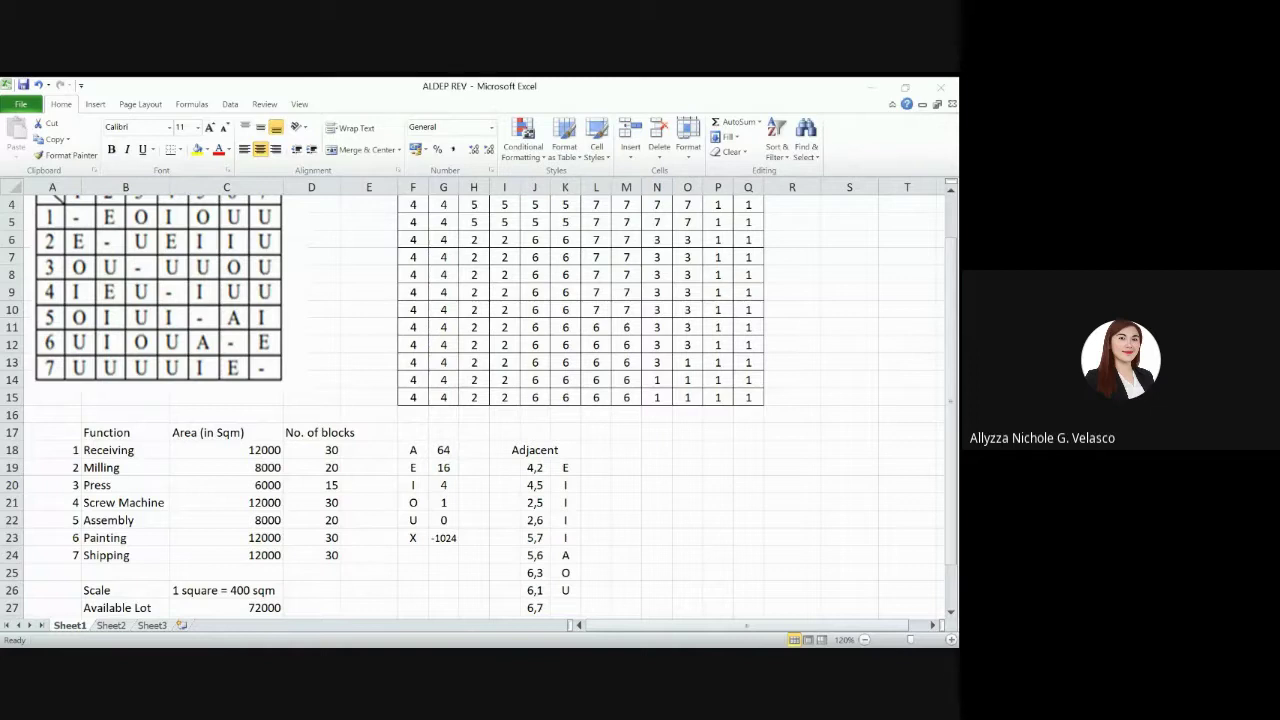
key(Tab)
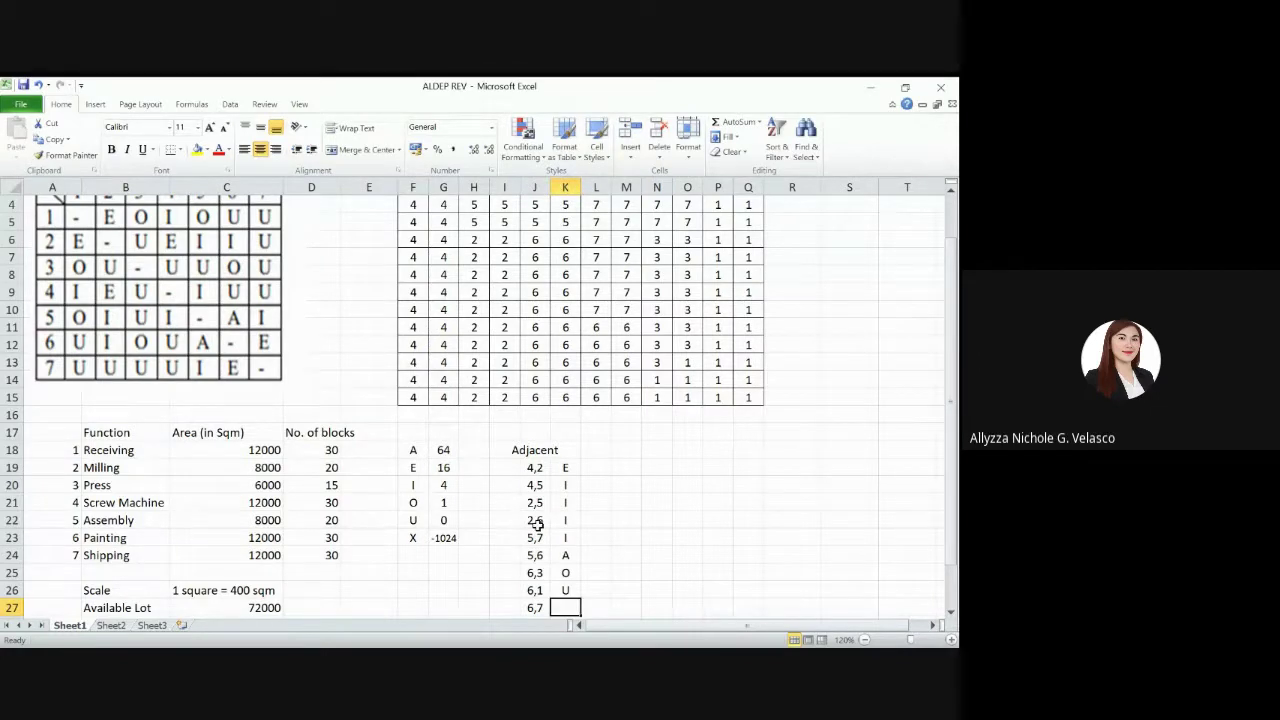
key(Up)
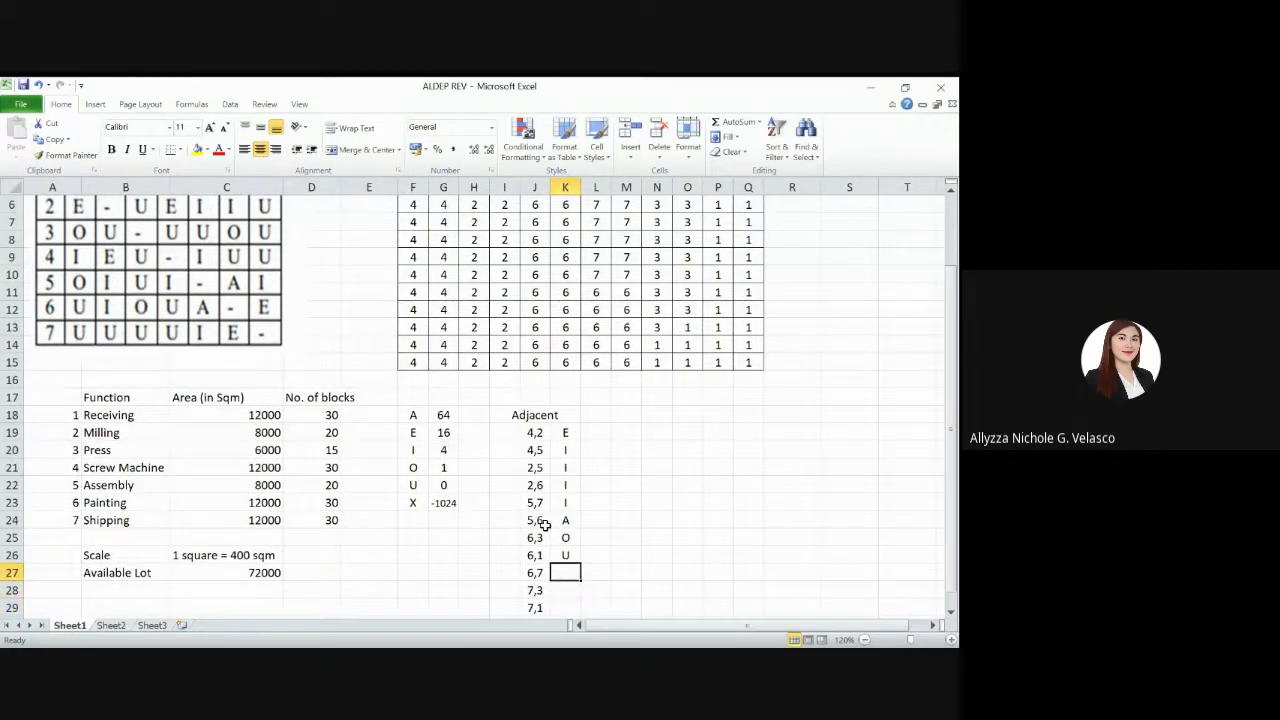
scroll(544, 524, up, 1)
scroll(480, 405, up, 1)
scroll(480, 405, down, 2)
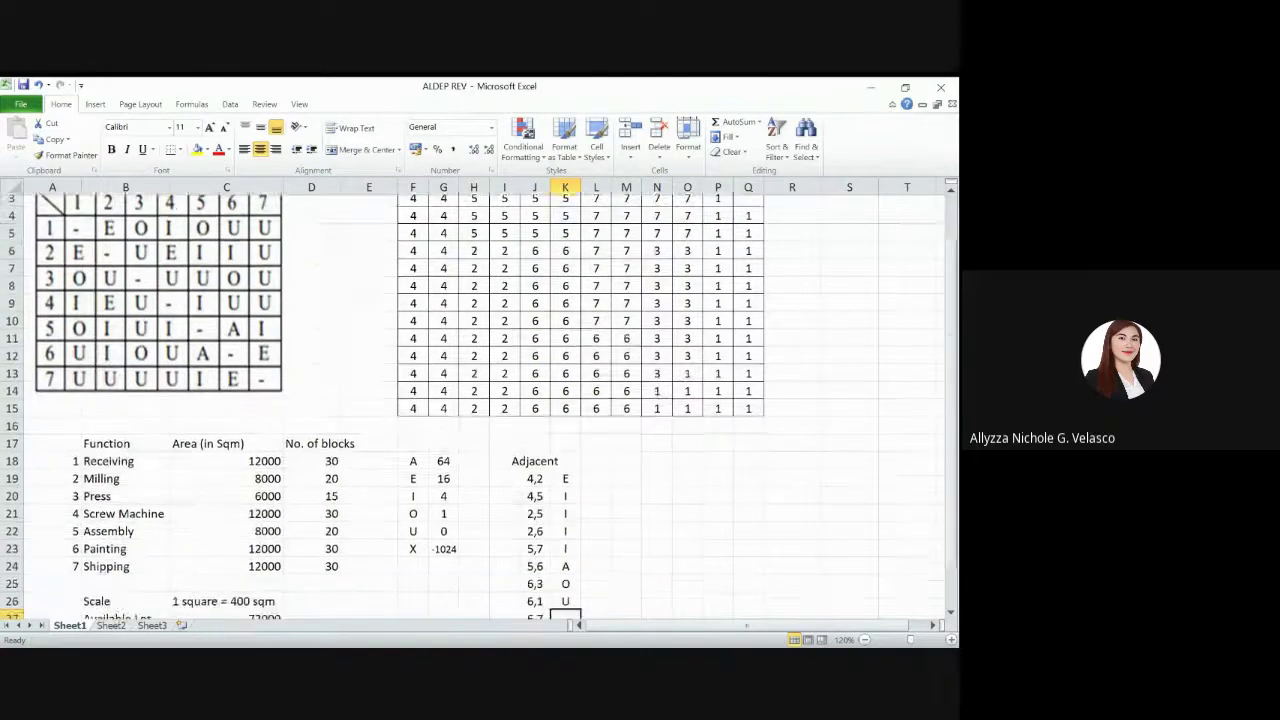
text(E)
key(Return)
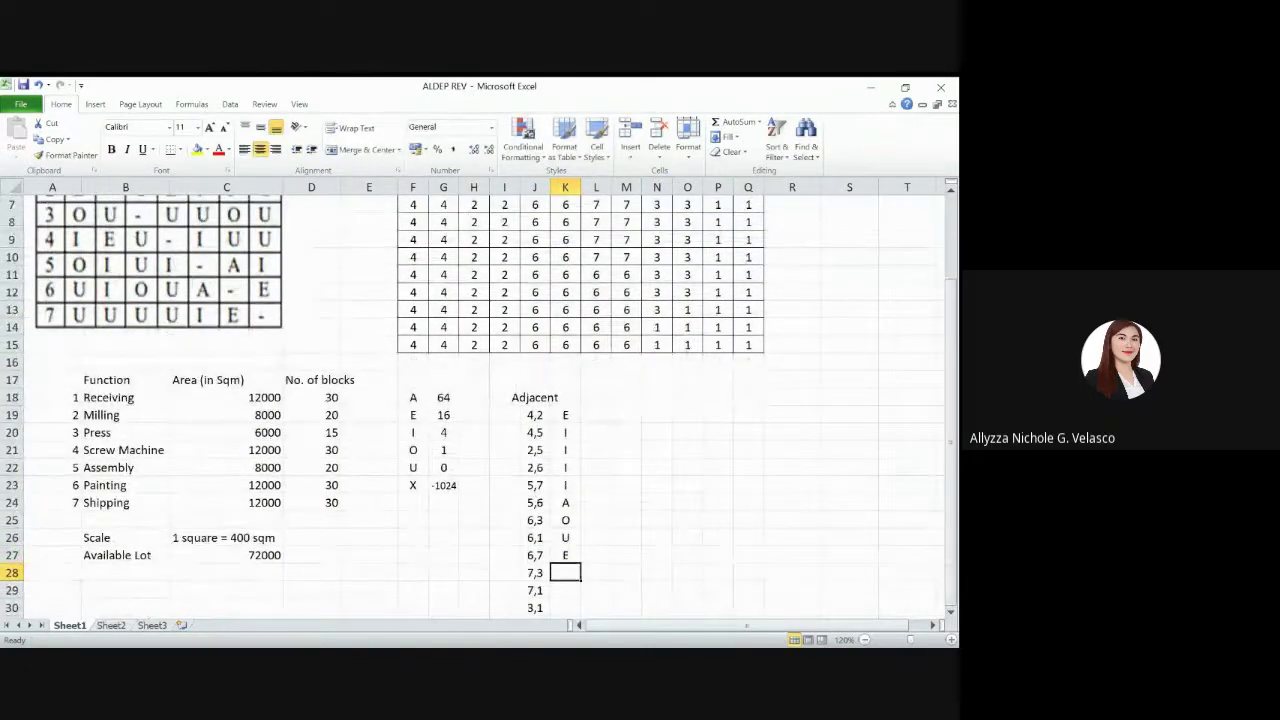
Look up department 7's pairs 7,3 and 7,1 in the relationship chart and rate both U in K28:K29
scroll(480, 405, up, 2)
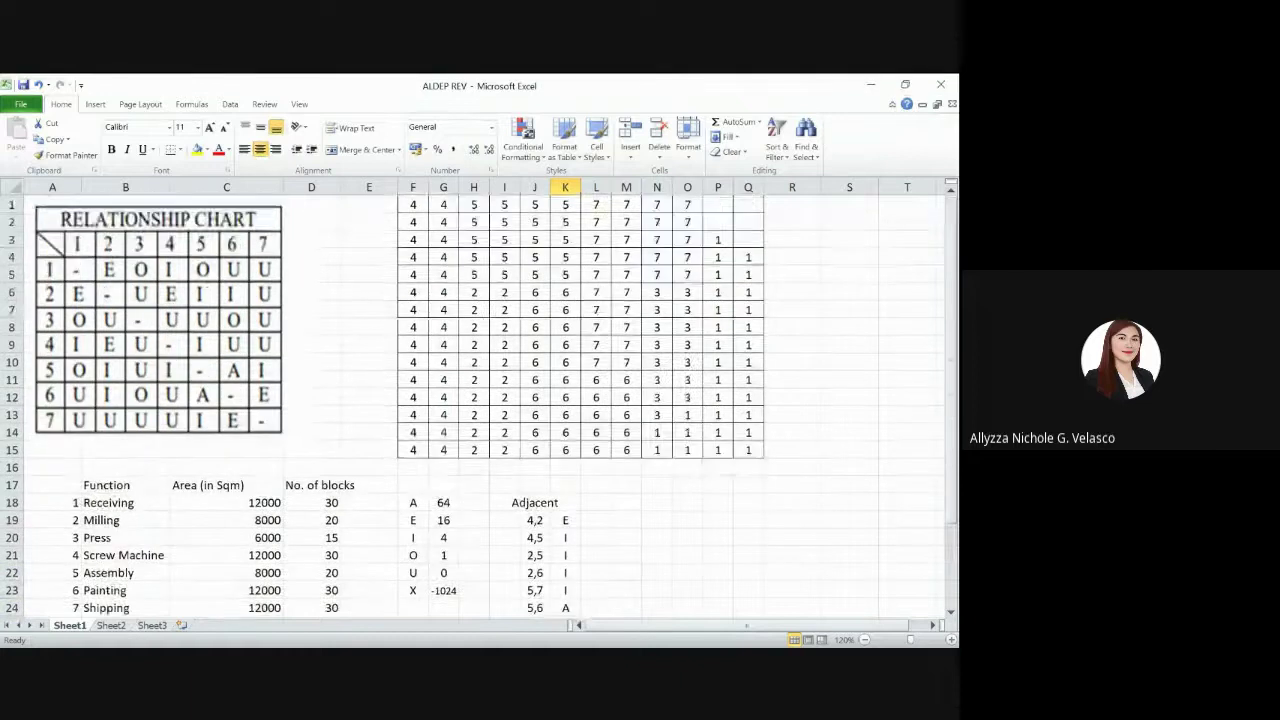
scroll(480, 405, down, 2)
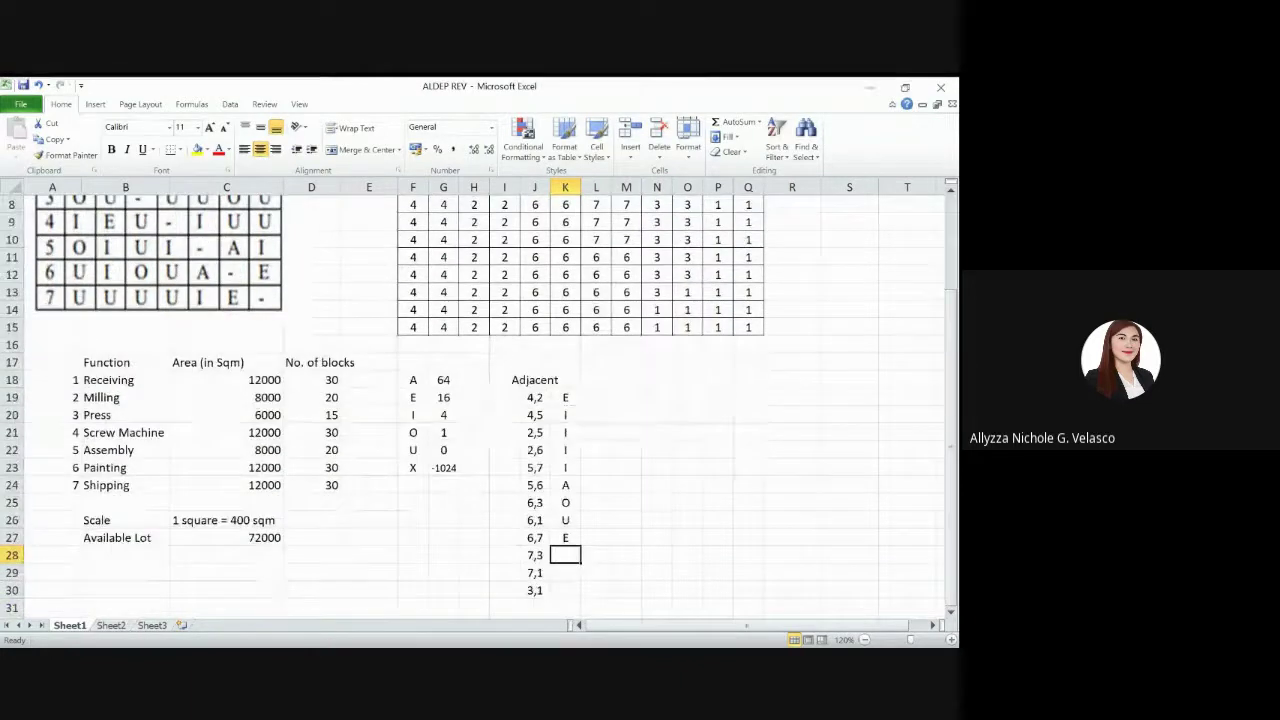
text(U)
key(Return)
scroll(480, 405, up, 2)
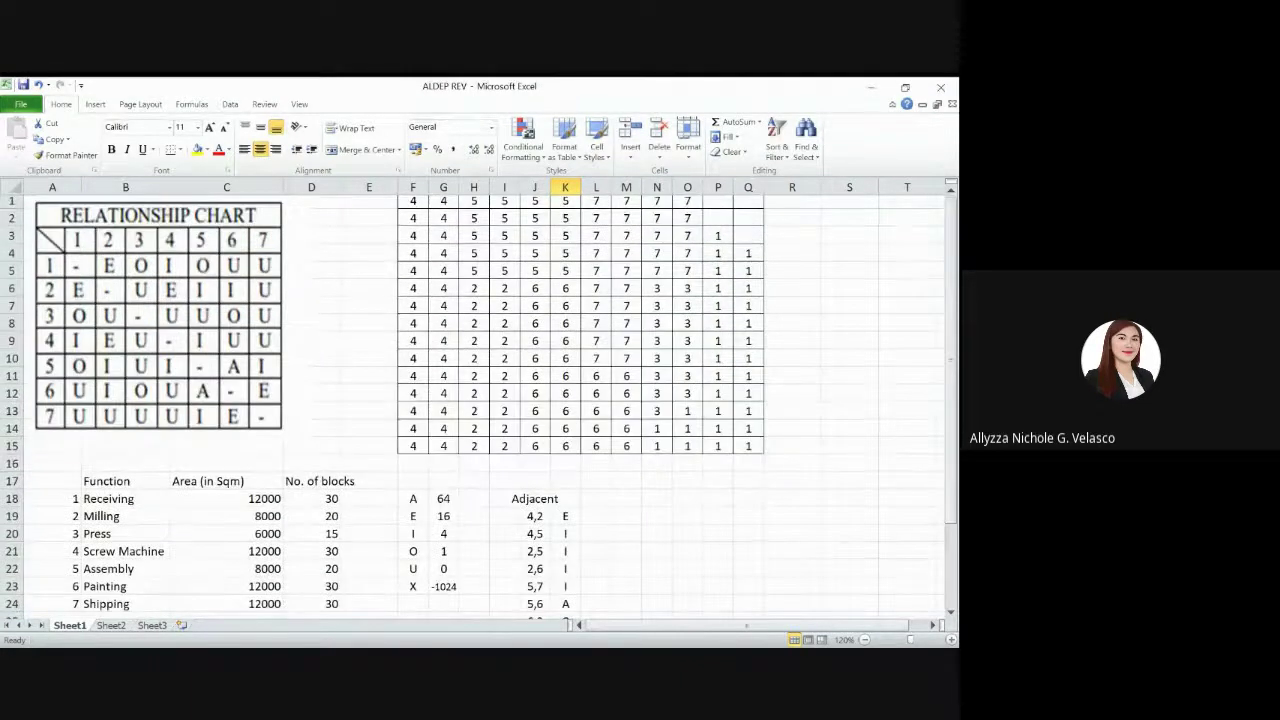
scroll(480, 405, down, 2)
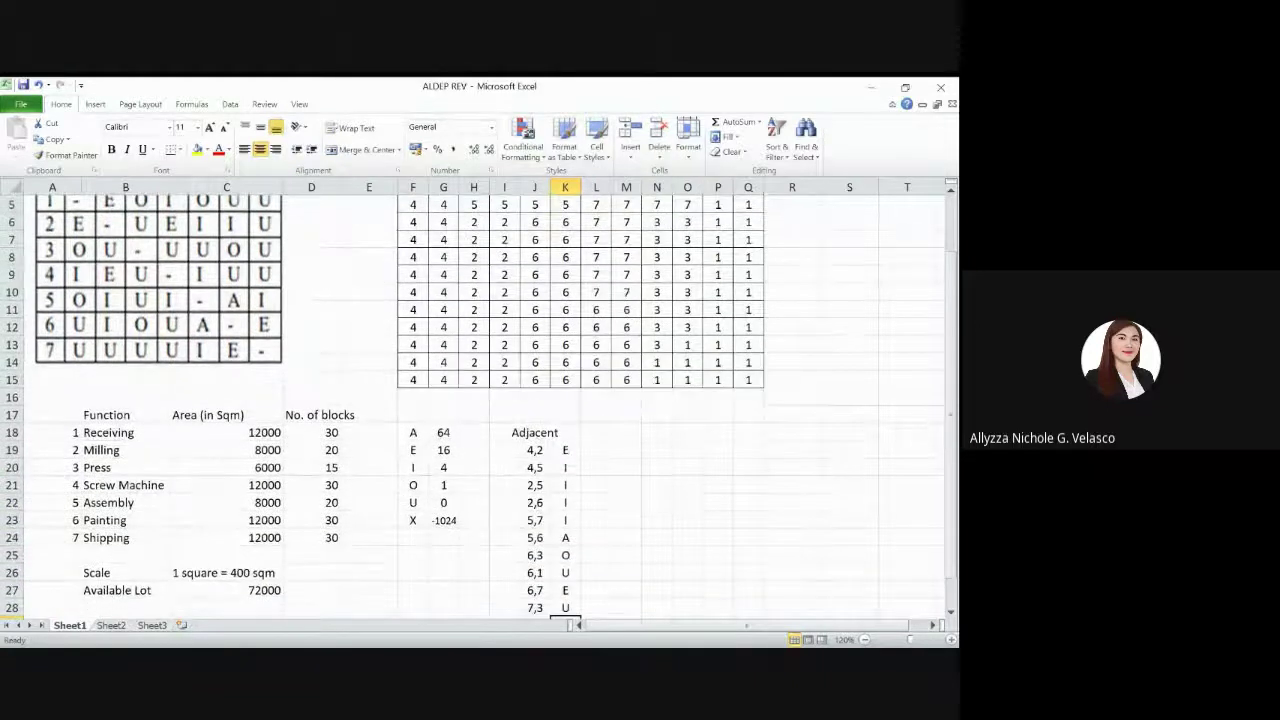
scroll(480, 405, down, 1)
scroll(480, 405, up, 2)
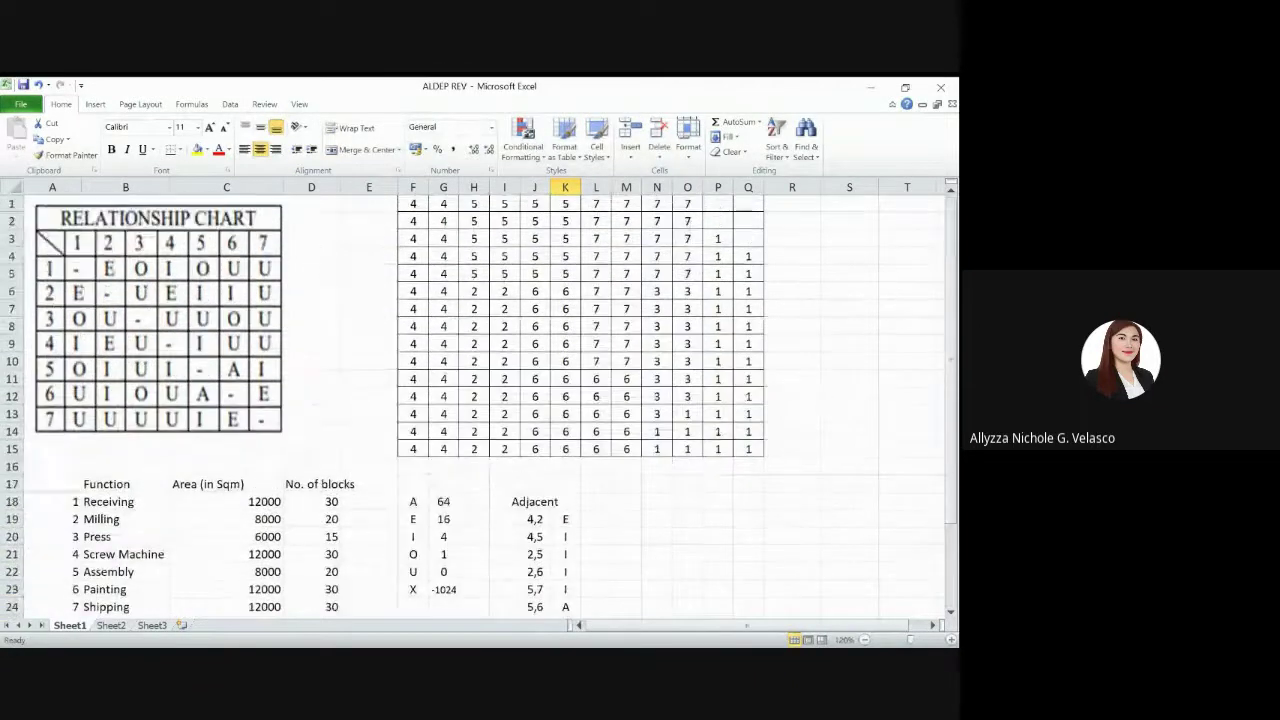
scroll(480, 405, down, 2)
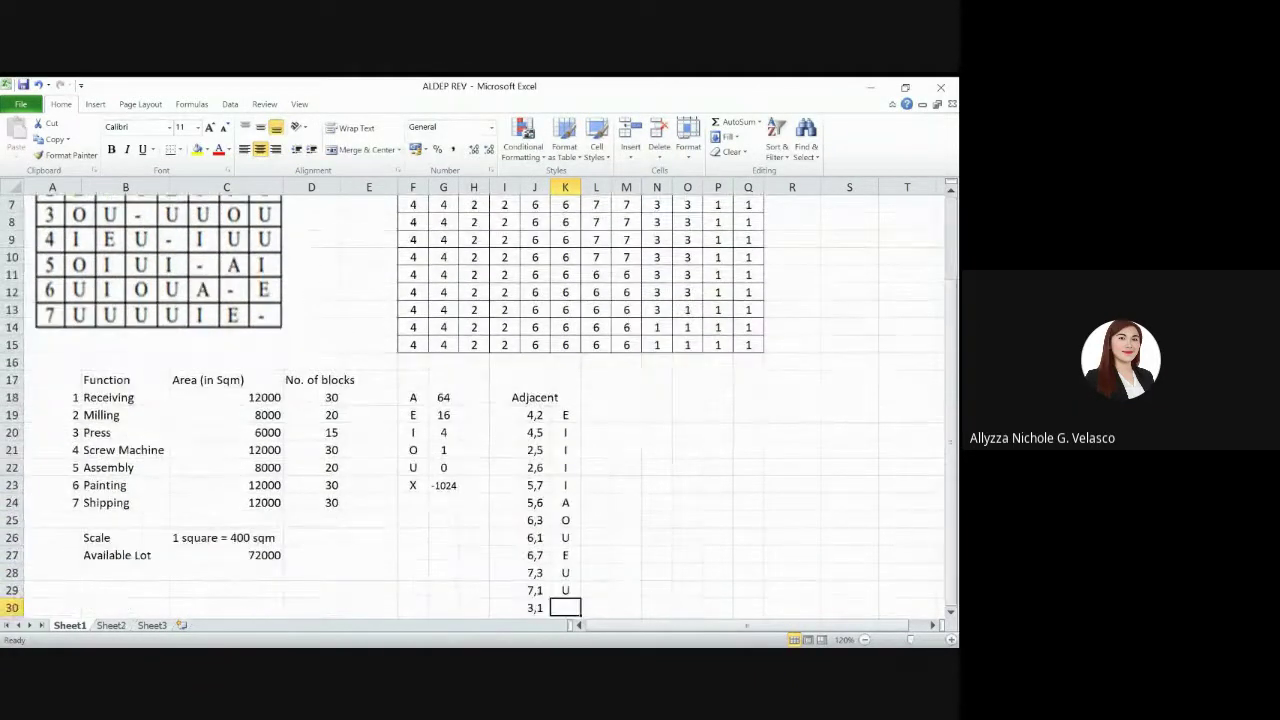
Rate the last adjacent pair, 3,1, as O in K30
scroll(480, 405, down, 1)
text(O)
key(Tab)
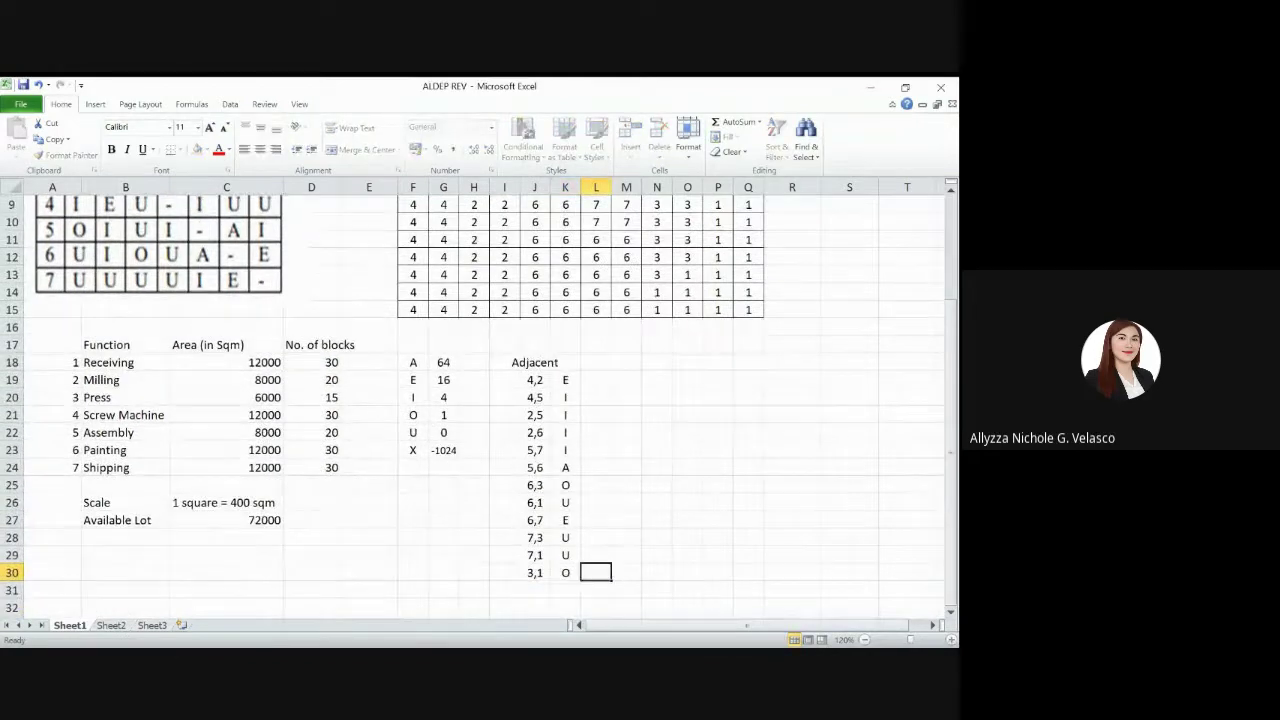
Enter the closeness scores for department 4's pairs: 16 for 4,2 in L19 and 4 for 4,5 in L20
key(Up)
key(Up)
key(Up)
key(Up)
key(Up)
key(Up)
key(Up)
key(Up)
key(Up)
key(Up)
key(Up)
key(Up)
key(Down)
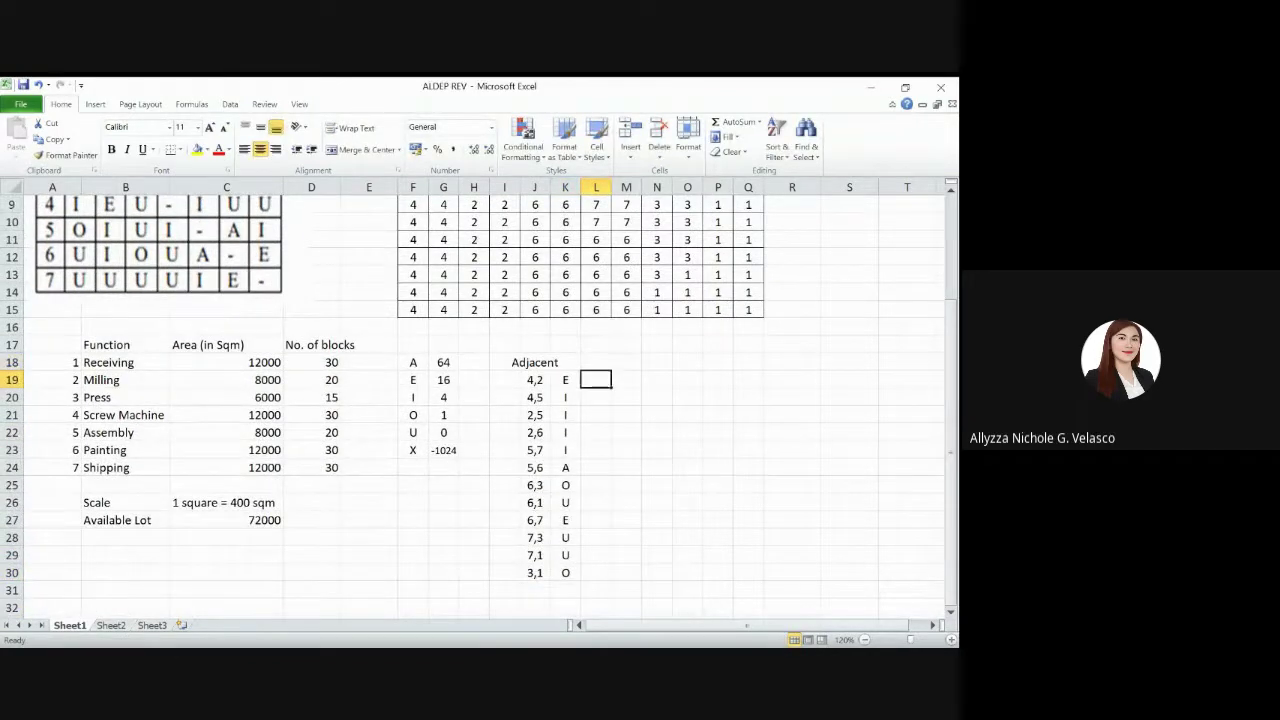
text(16)
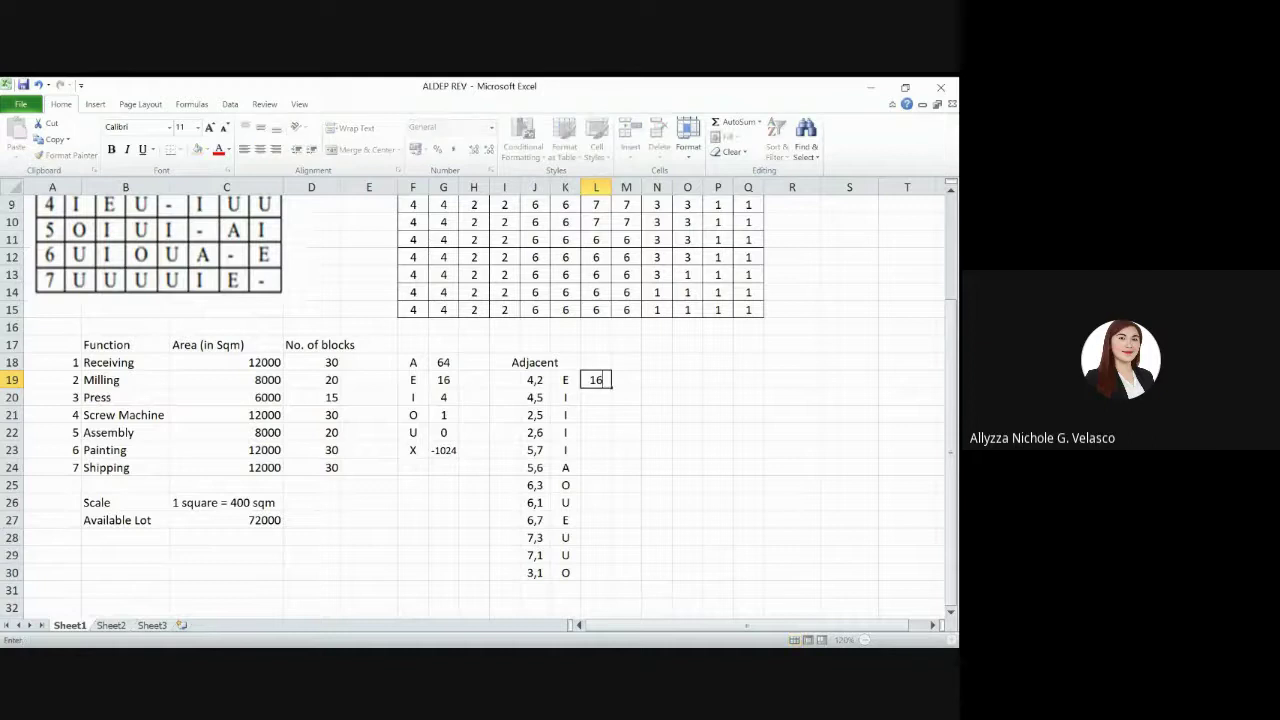
key(Return)
text(4)
key(Return)
Score the I-rated pairs 2,5, 2,6 and 5,7 with 4 each in L21:L23
text(4)
key(Return)
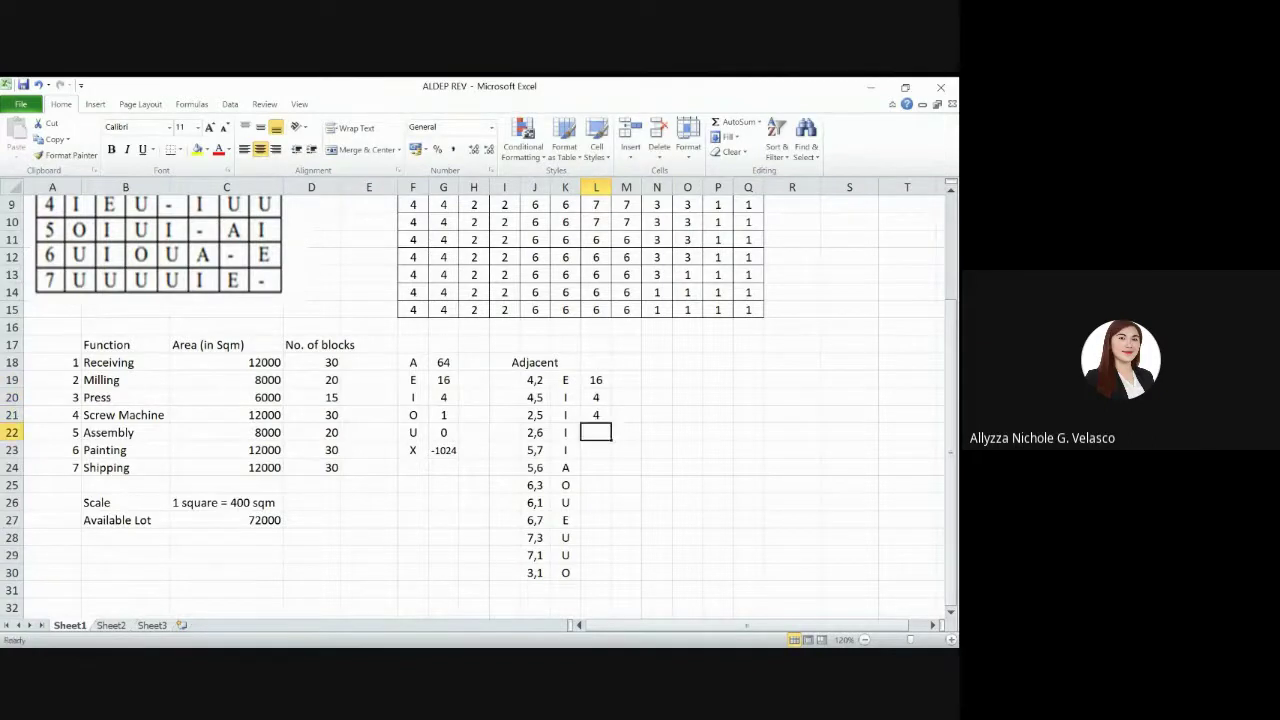
text(4)
key(Return)
text(4)
key(Return)
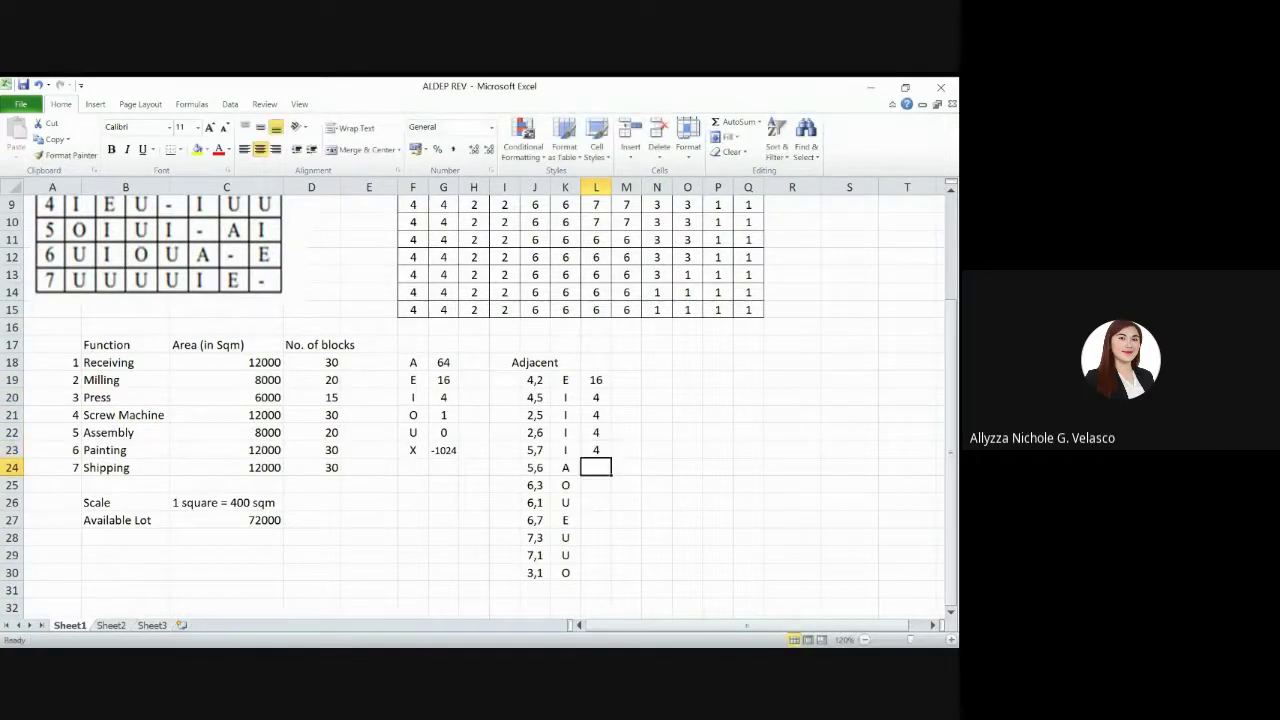
Enter the scores 64 for the A-rated pair 5,6 in L24 and 1 for the O-rated pair 6,3 in L25
text(64)
key(Return)
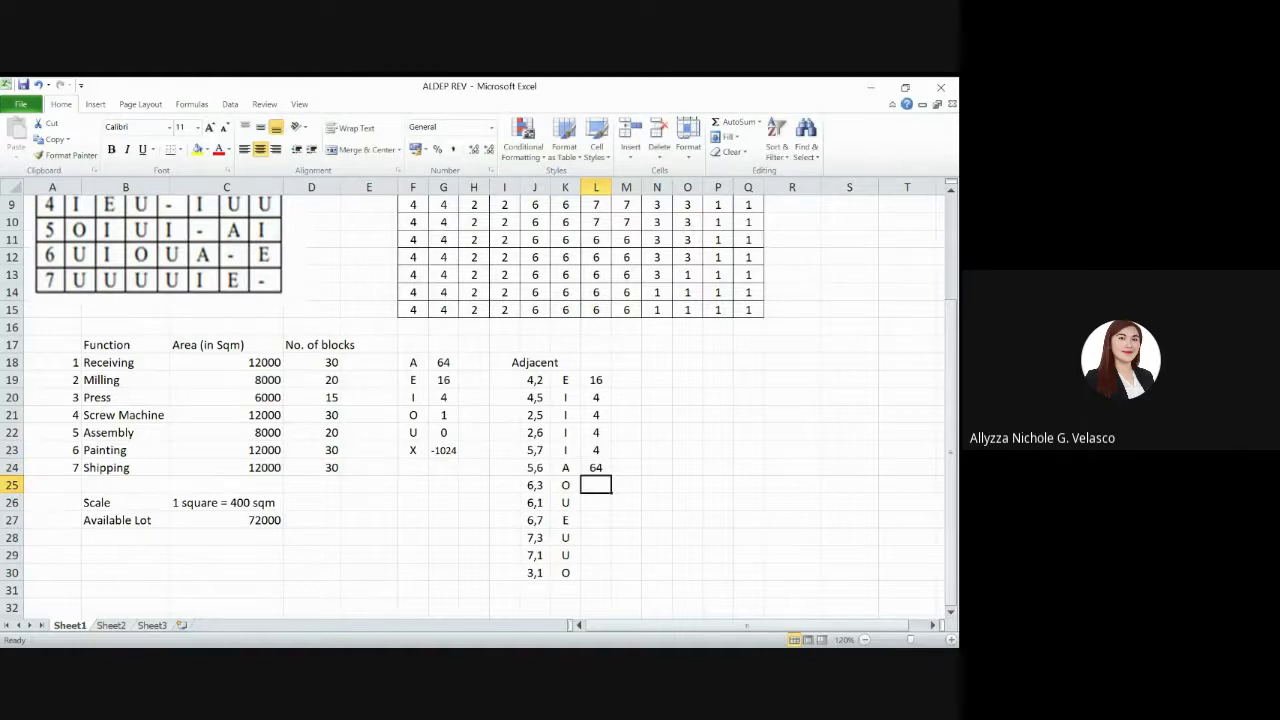
text(1)
key(Return)
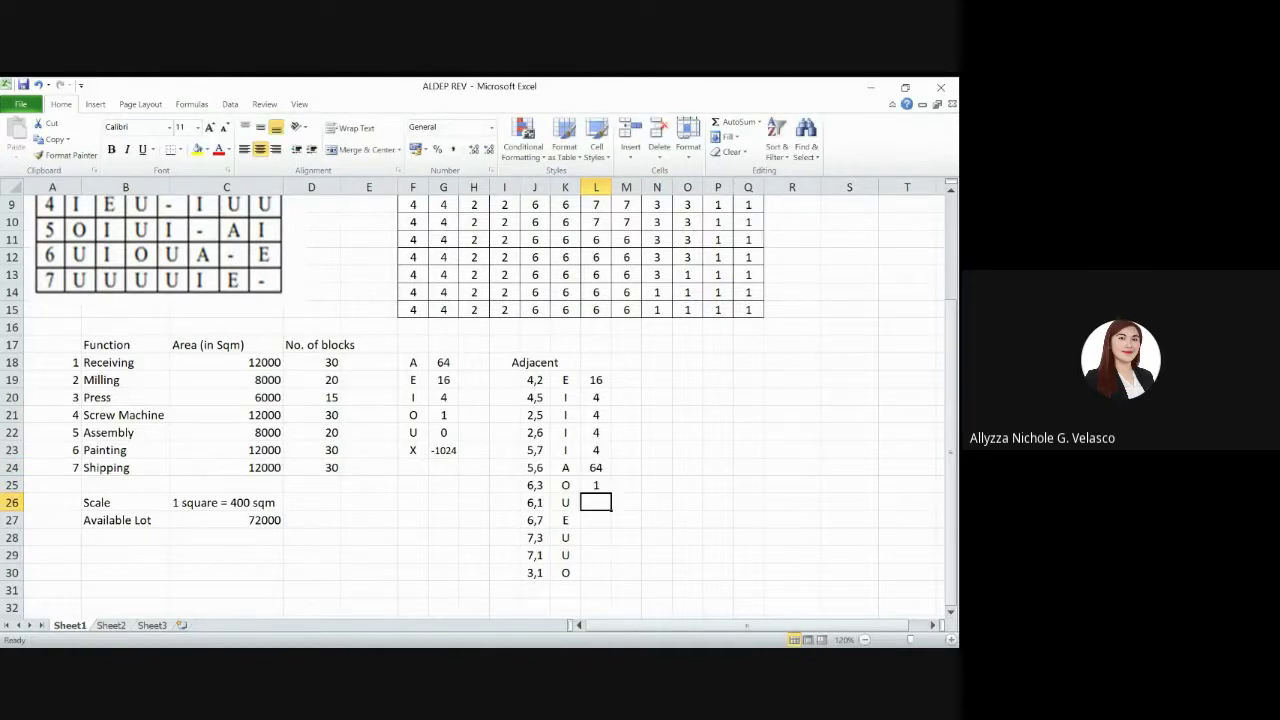
Enter the closeness scores for department 6's remaining pairs: 0 for 6,1 in L26 and 16 for 6,7 in L27
text(0)
key(Return)
text(1)
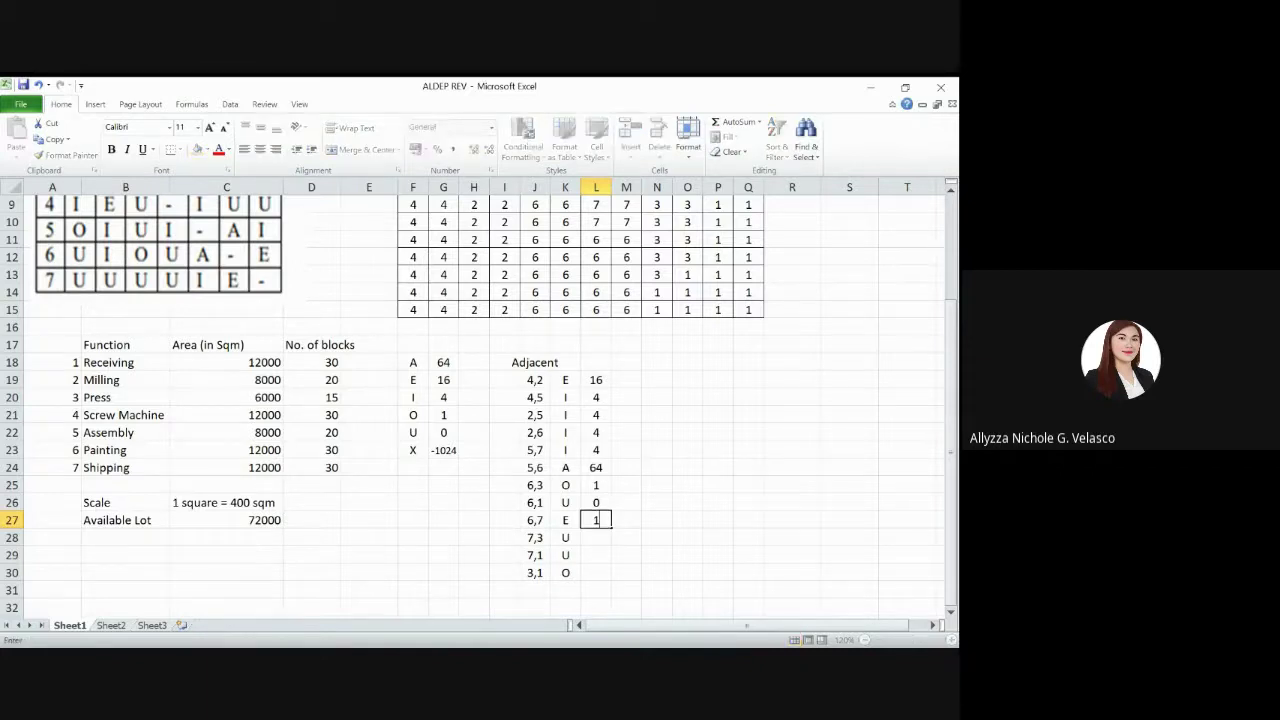
text(6)
key(Return)
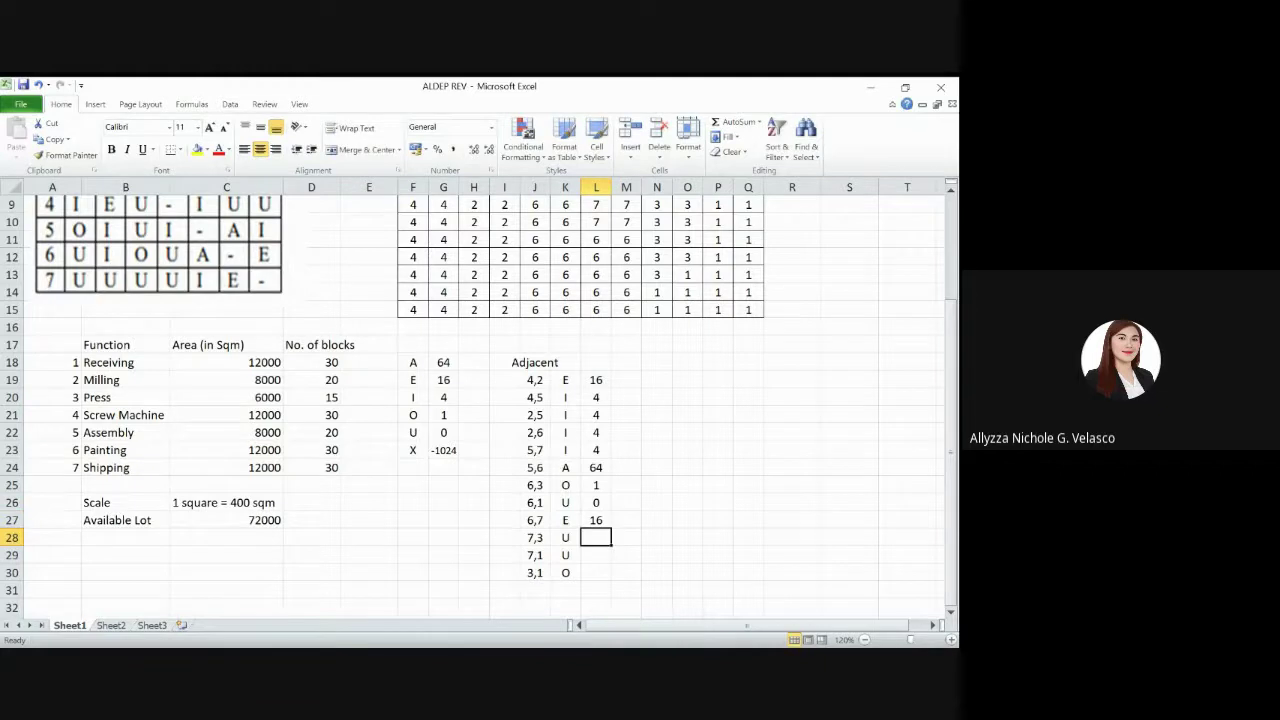
Score the U-rated pairs 7,3 and 7,1 with 0 in L28:L29 and the O-rated pair 3,1 with 1 in L30
text(0)
key(Return)
text(0)
key(Return)
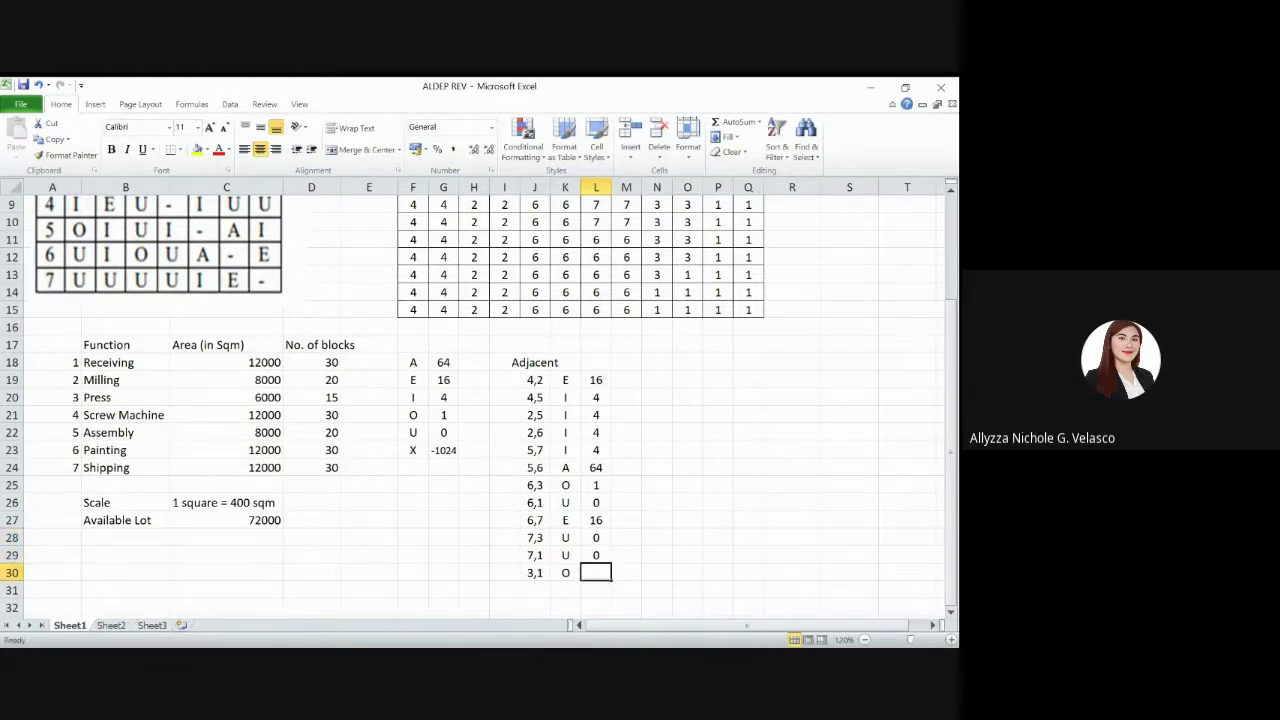
text(1)
key(Return)
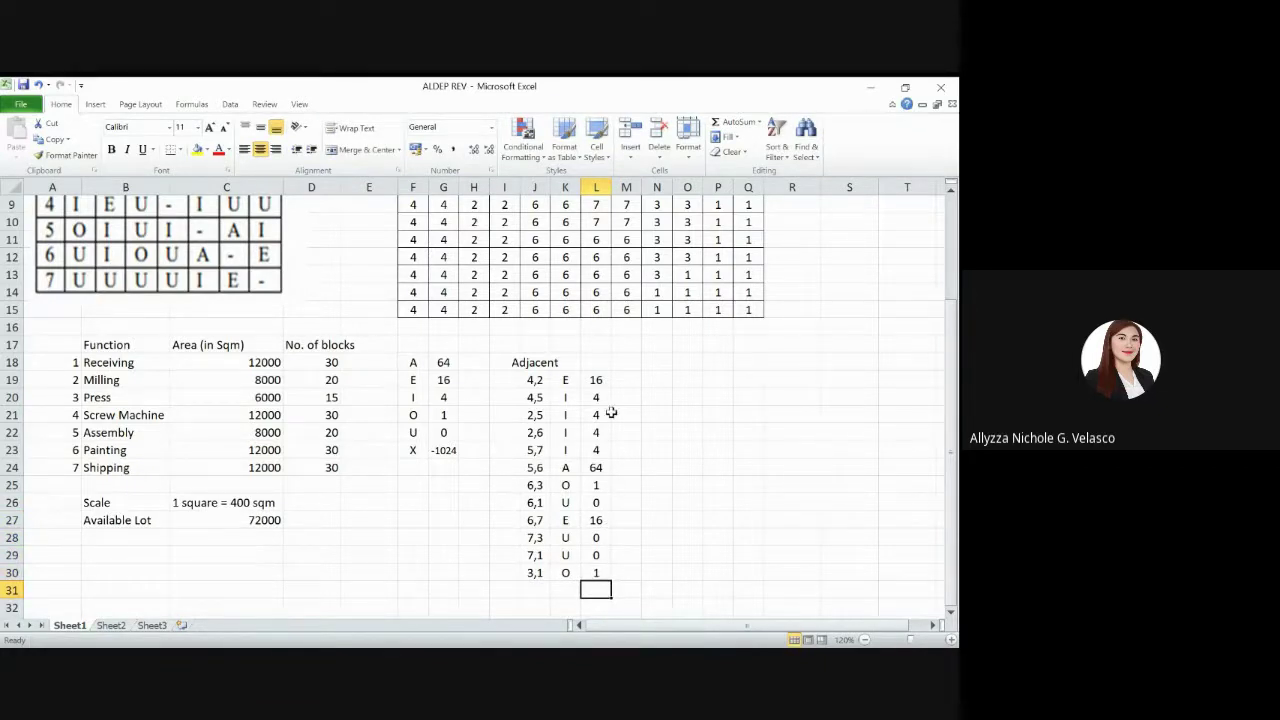
Total the adjacency scores in L19:L30 with AutoSum in L31
drag(597, 380, 606, 530)
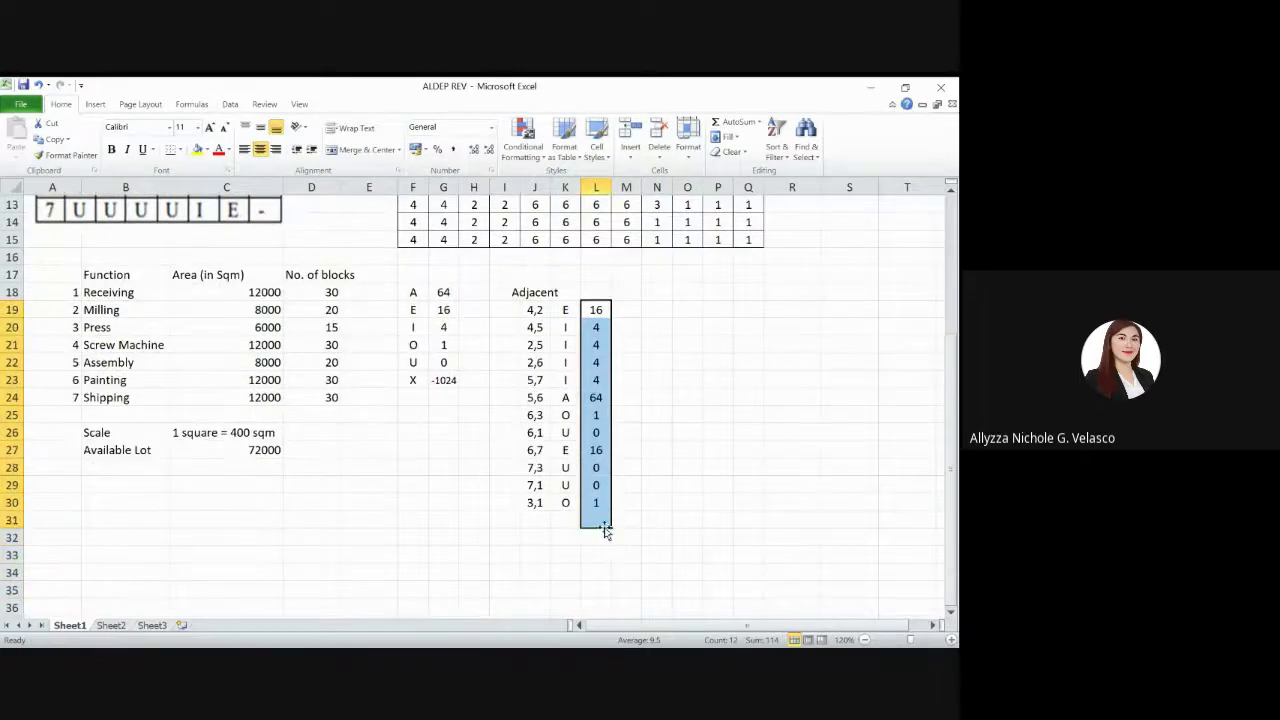
click(735, 121)
click(625, 333)
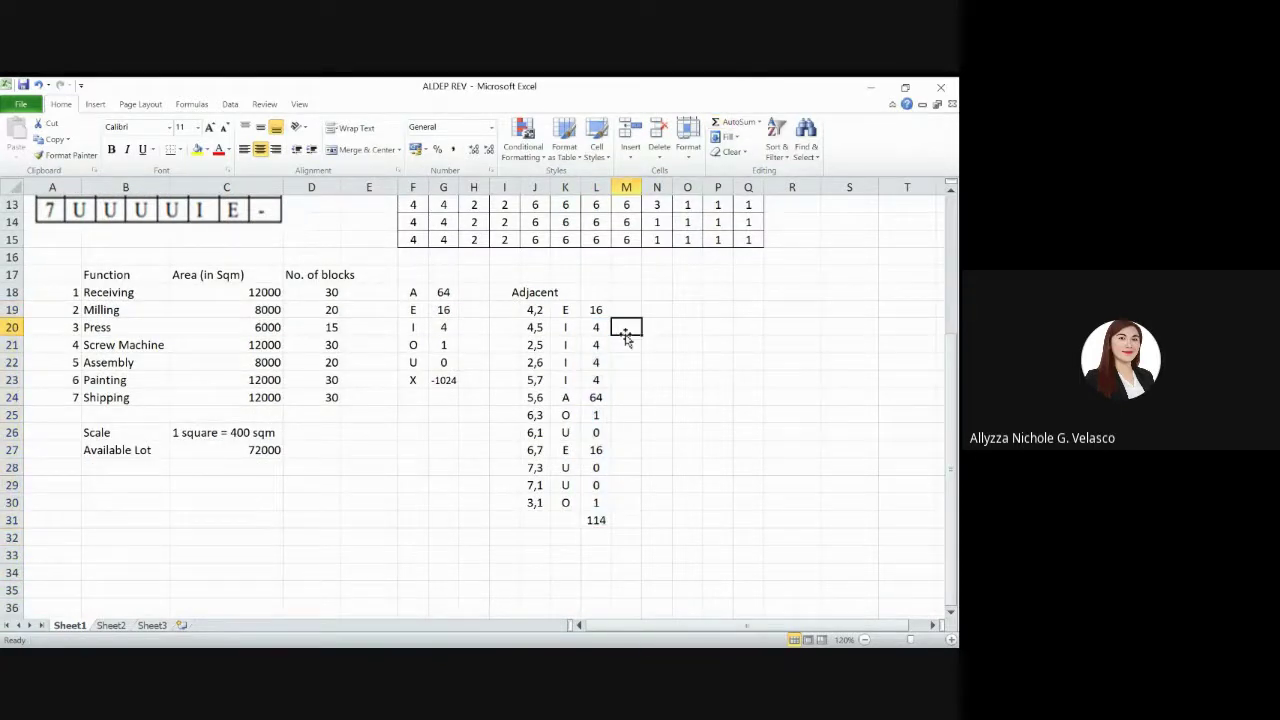
click(591, 328)
scroll(687, 317, up, 4)
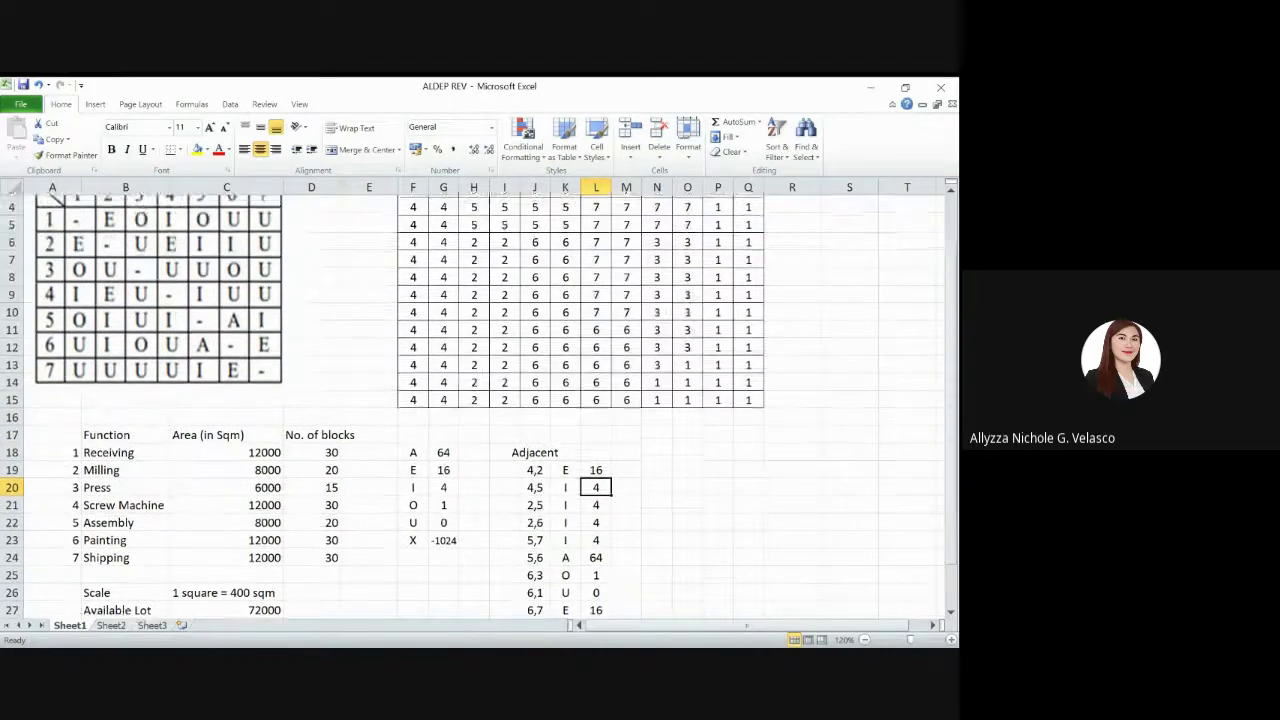